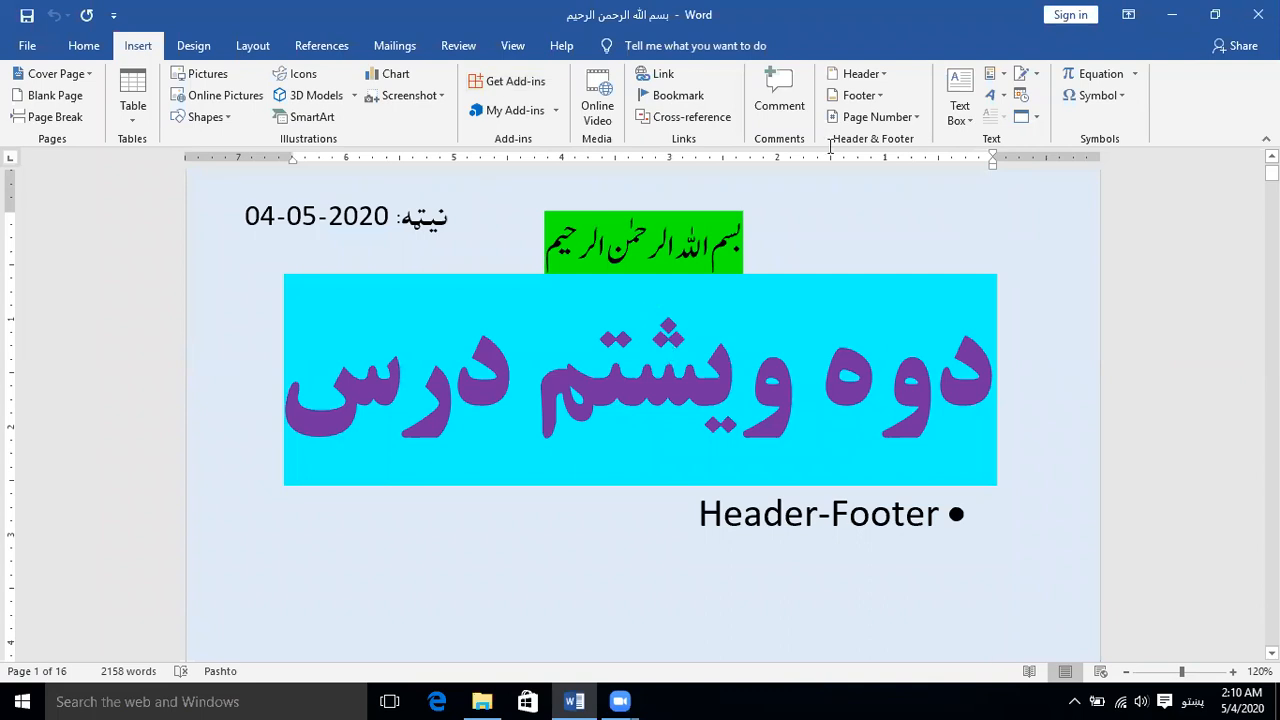
# Step: Insert the Blank (Three Columns) header and place the text cursor at the far right of page 1's header
pyautogui.click(872, 74)
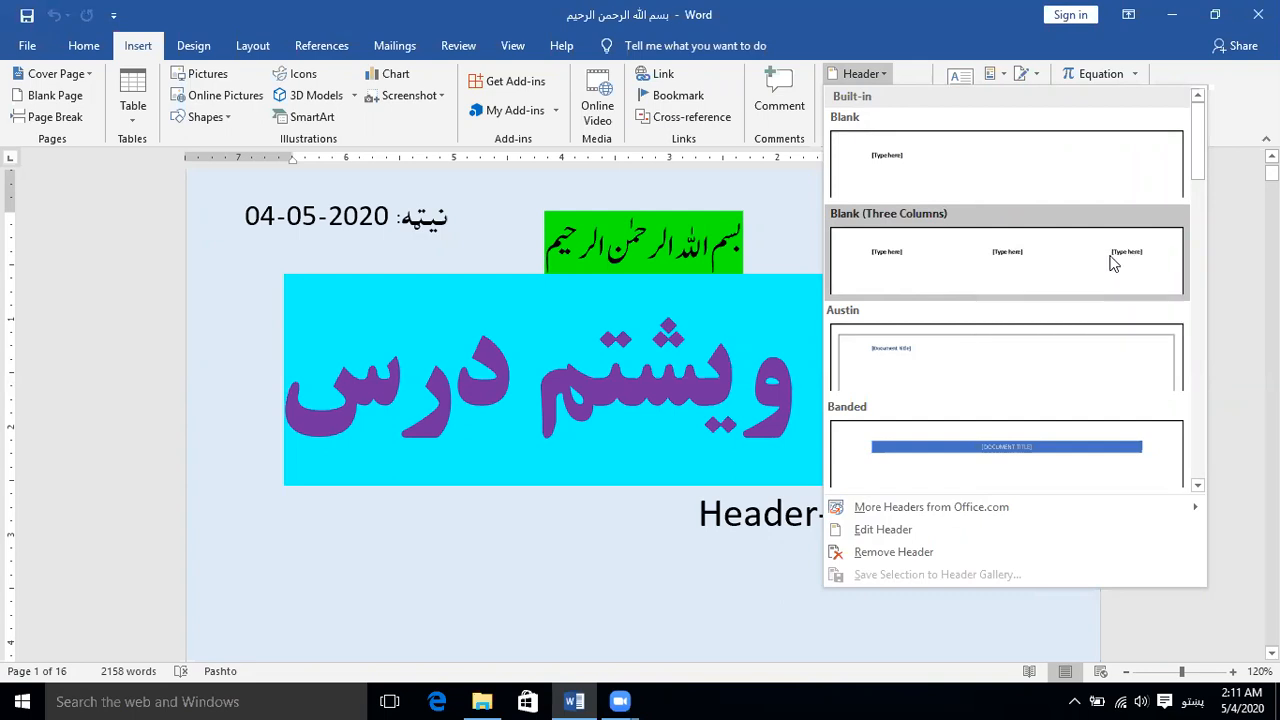
pyautogui.click(1057, 255)
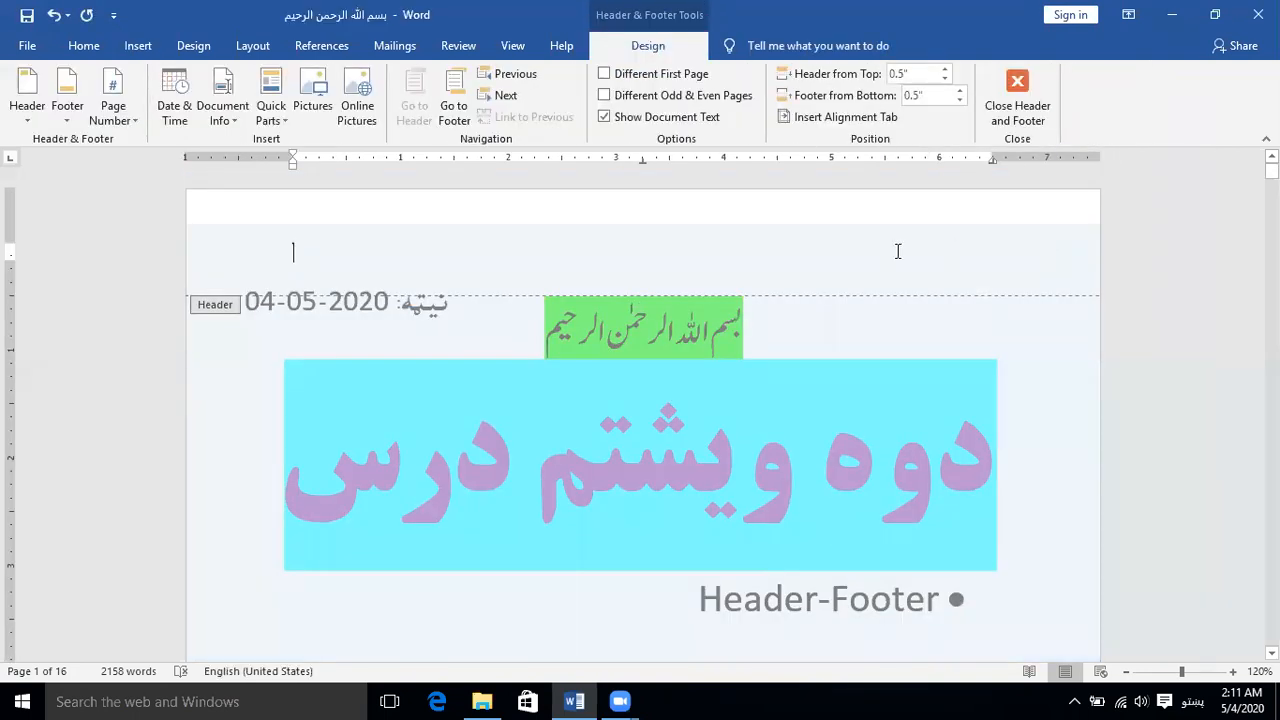
pyautogui.doubleClick(1014, 251)
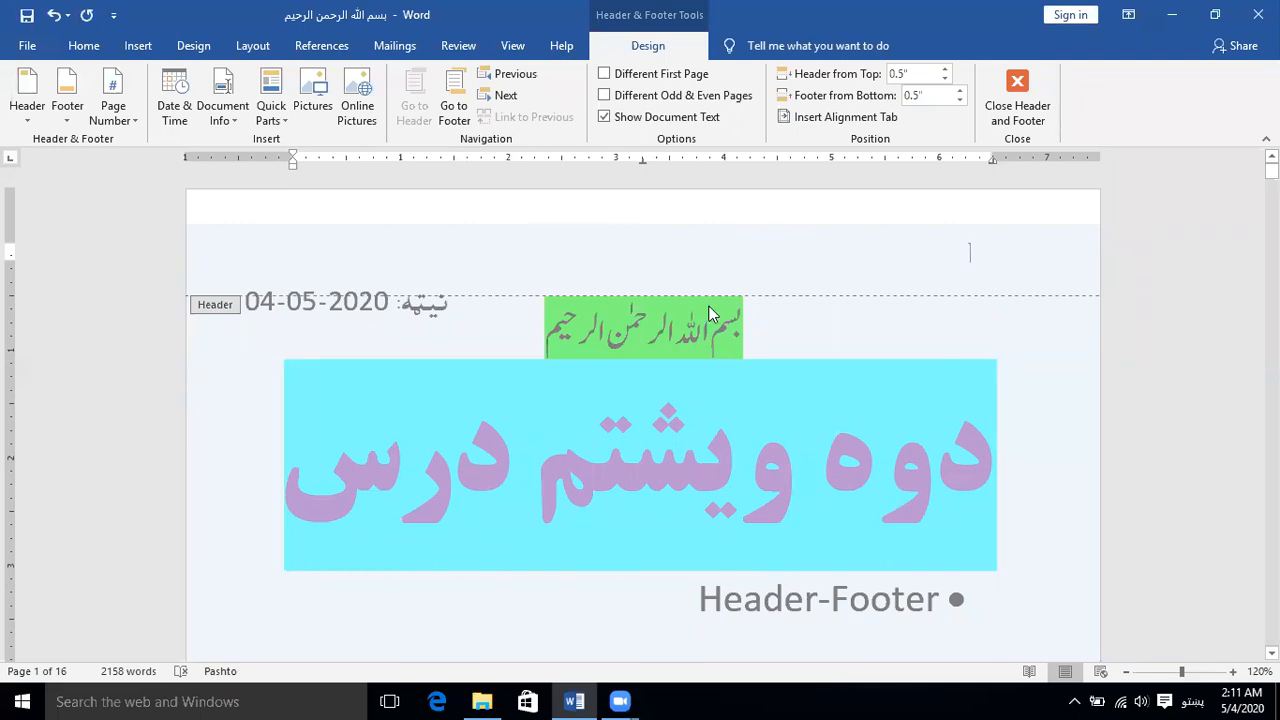
# Step: Replace the right placeholder in page 2's header with sample Pashto letters, and select the left and center placeholders in turn
pyautogui.scroll(-10, 744, 311)
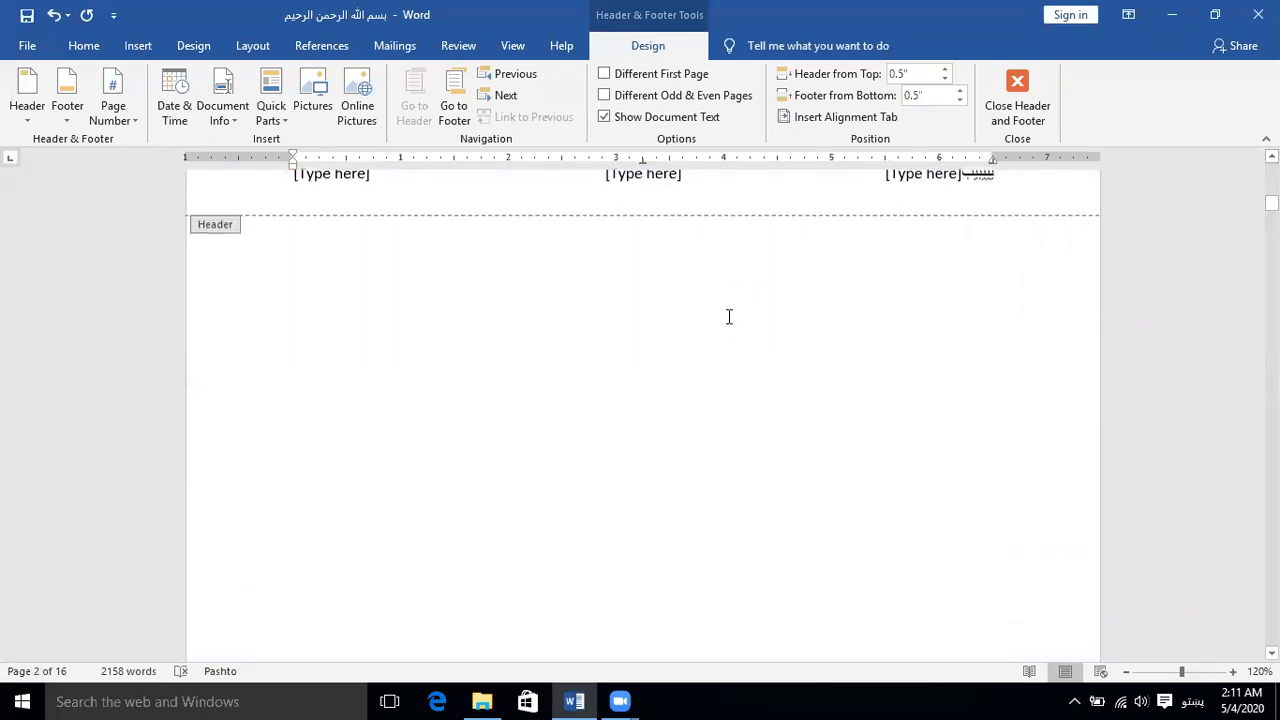
pyautogui.scroll(1, 726, 317)
pyautogui.click(924, 292)
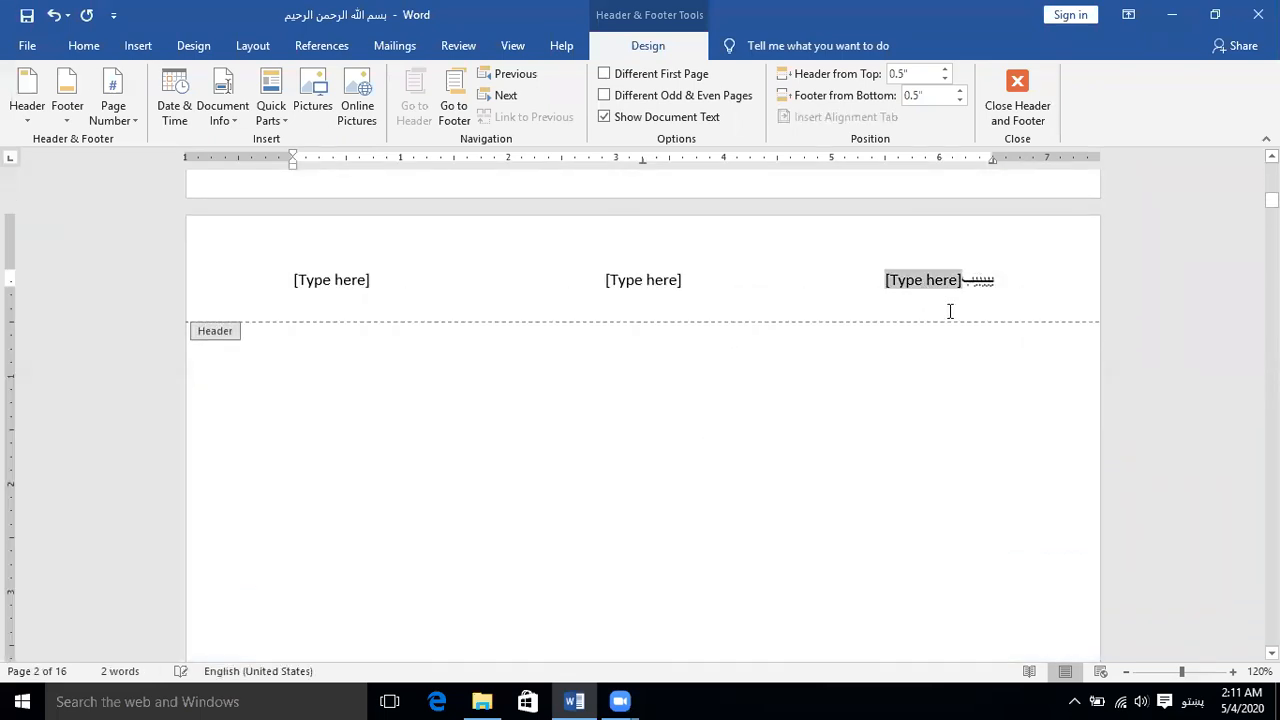
pyautogui.write('بببب')
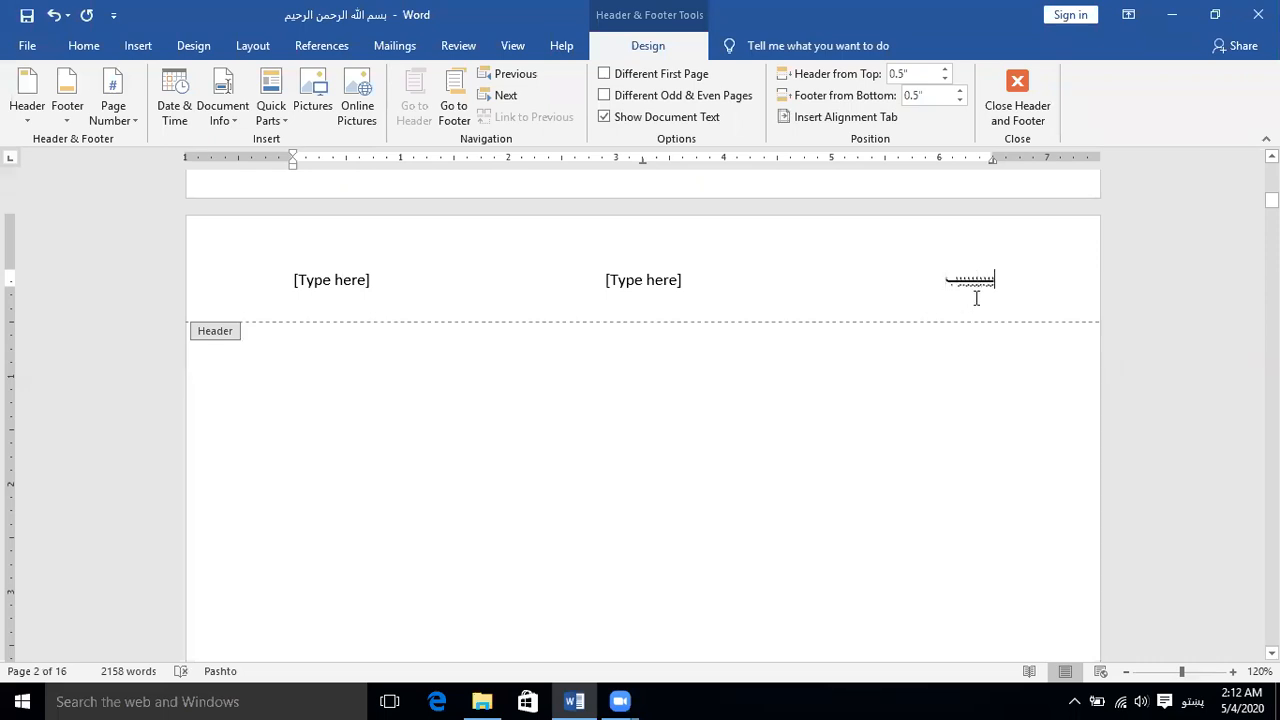
pyautogui.click(609, 318)
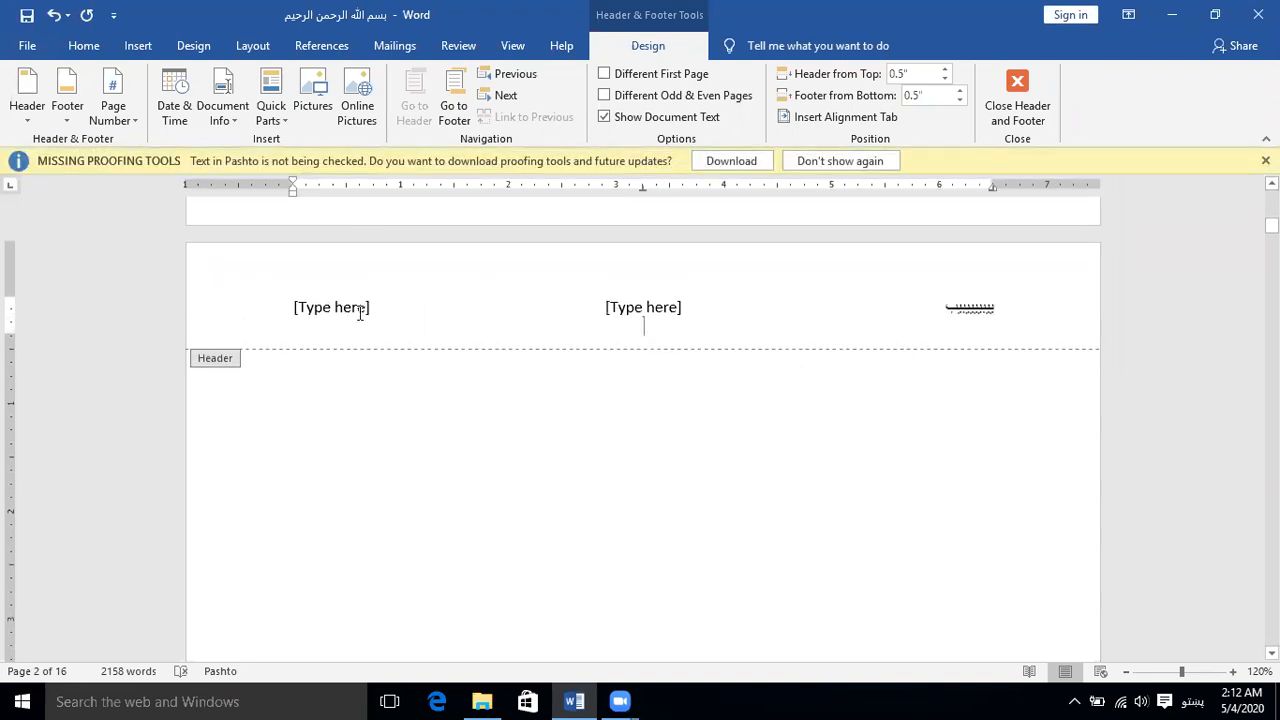
pyautogui.click(310, 307)
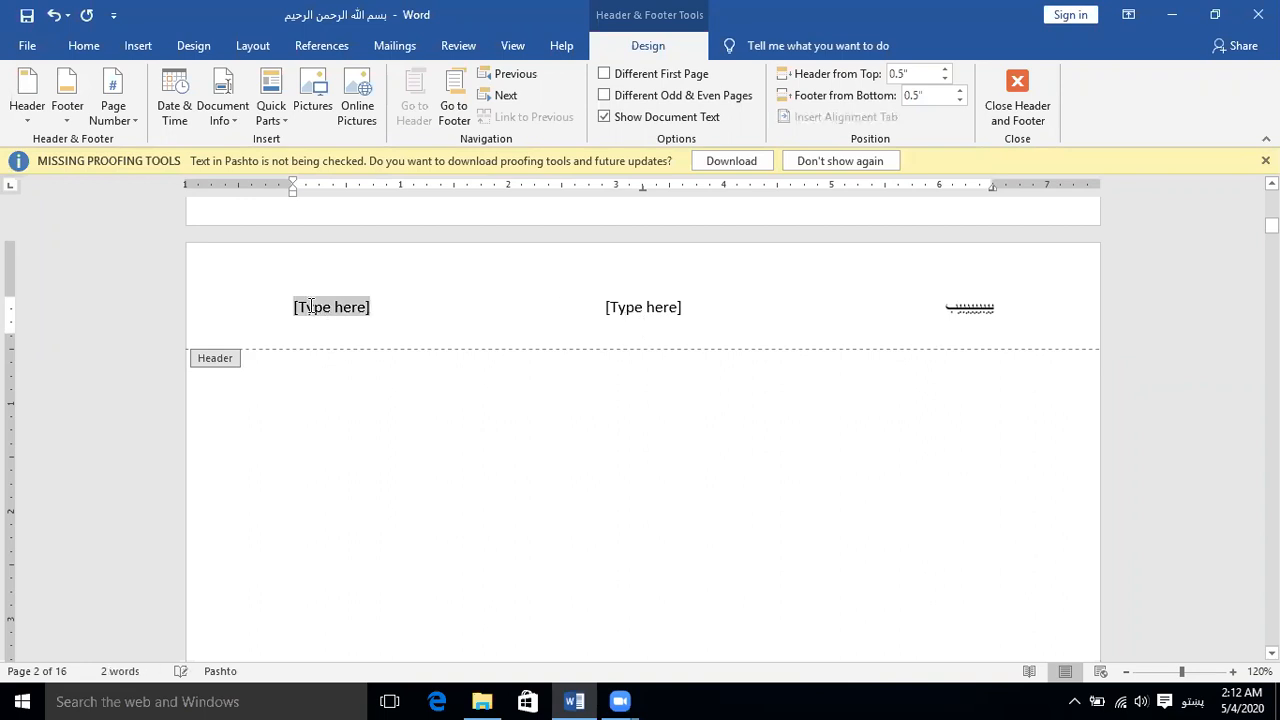
pyautogui.click(661, 310)
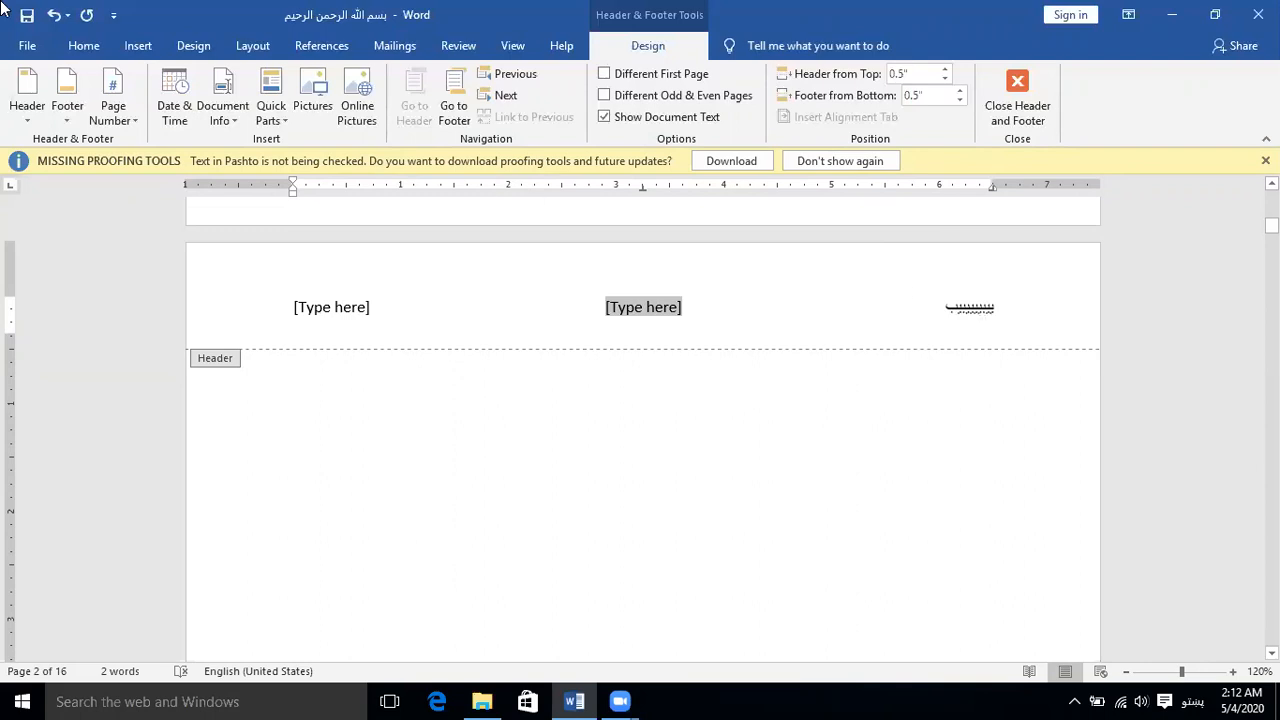
# Step: Undo all the header changes, including the three-column header, and return to the document body on page 2
pyautogui.click(53, 17)
pyautogui.click(53, 17)
pyautogui.click(53, 17)
pyautogui.click(53, 17)
pyautogui.click(53, 17)
pyautogui.click(53, 17)
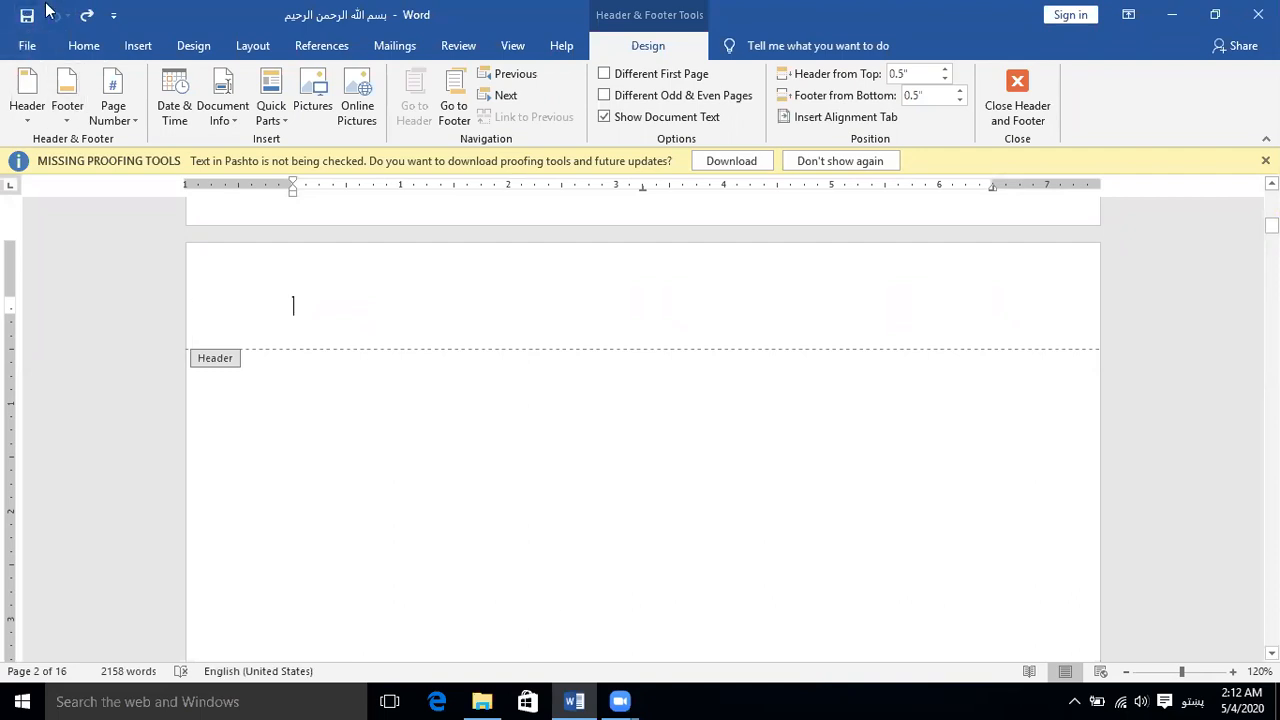
pyautogui.doubleClick(637, 460)
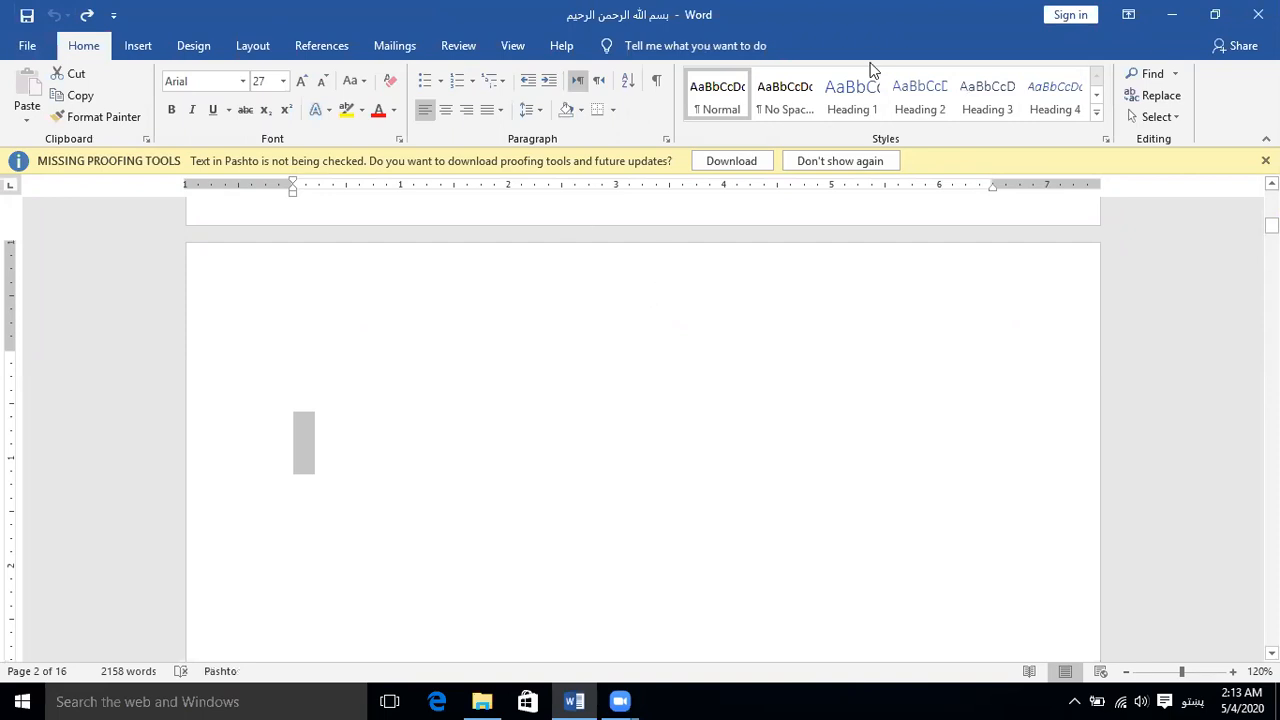
# Step: Open the header for editing with Edit Header, enter "شش" in it, and return to the document body
pyautogui.click(138, 45)
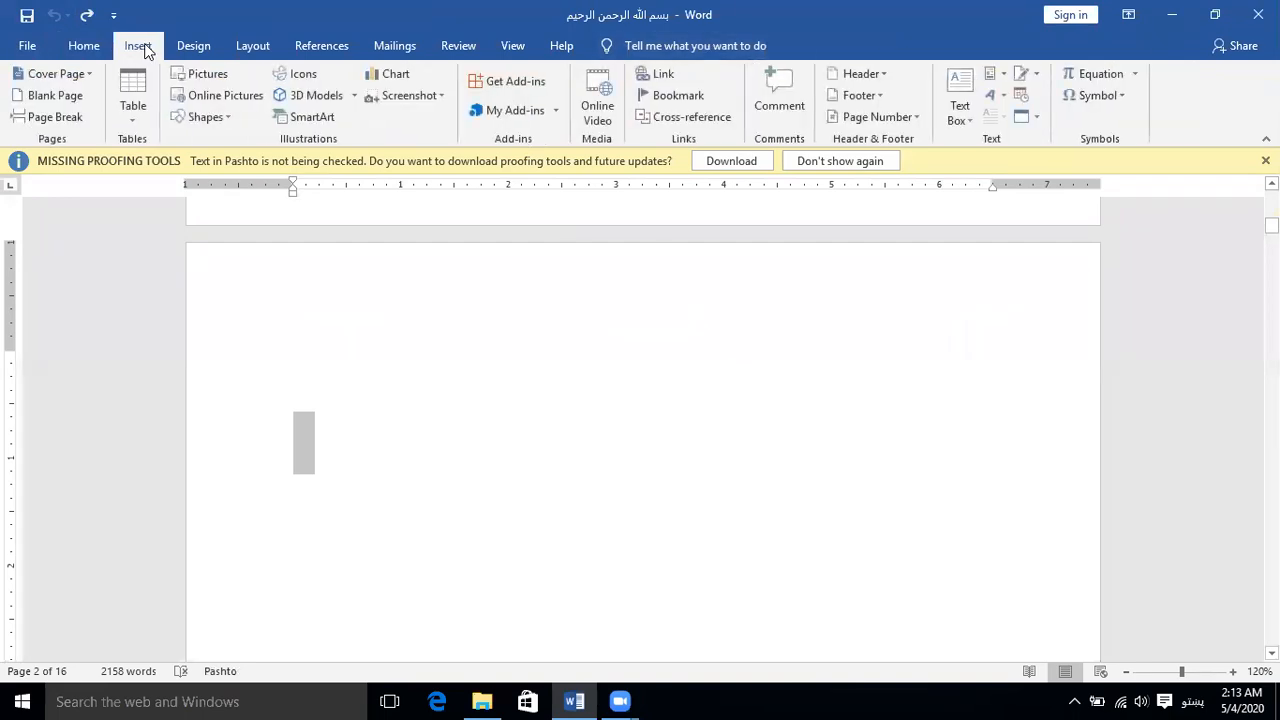
pyautogui.click(858, 74)
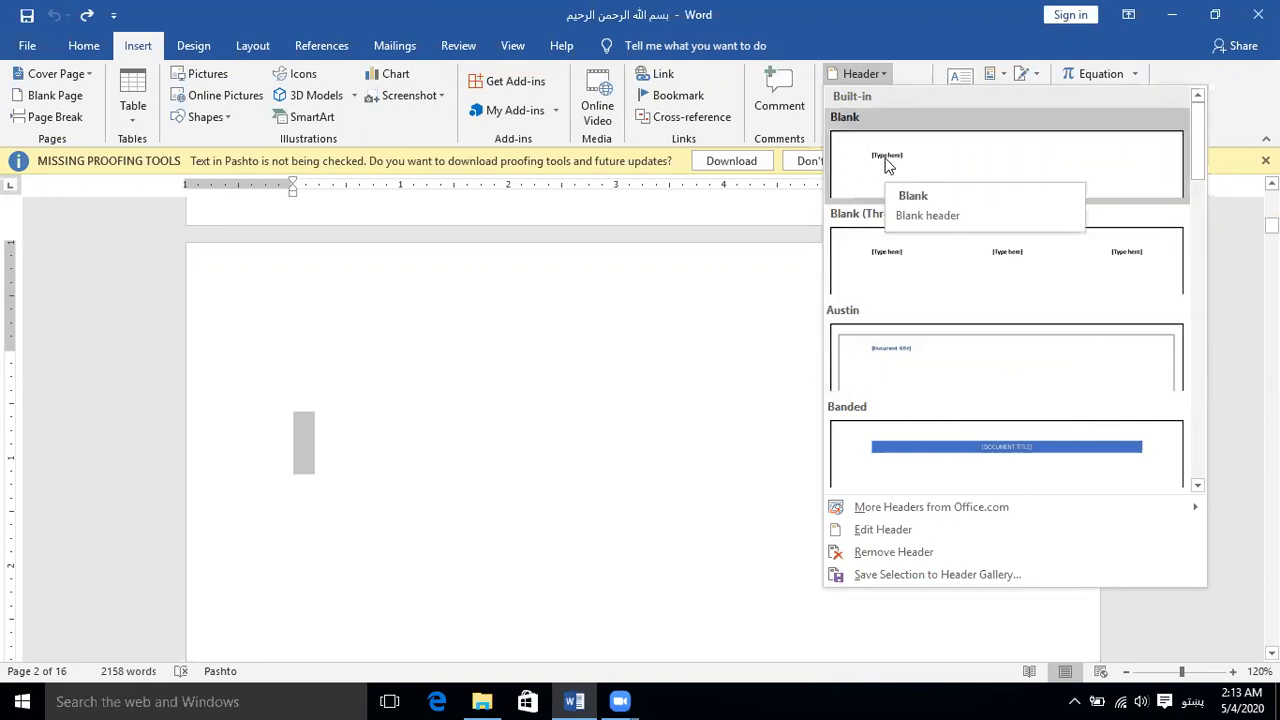
pyautogui.click(885, 529)
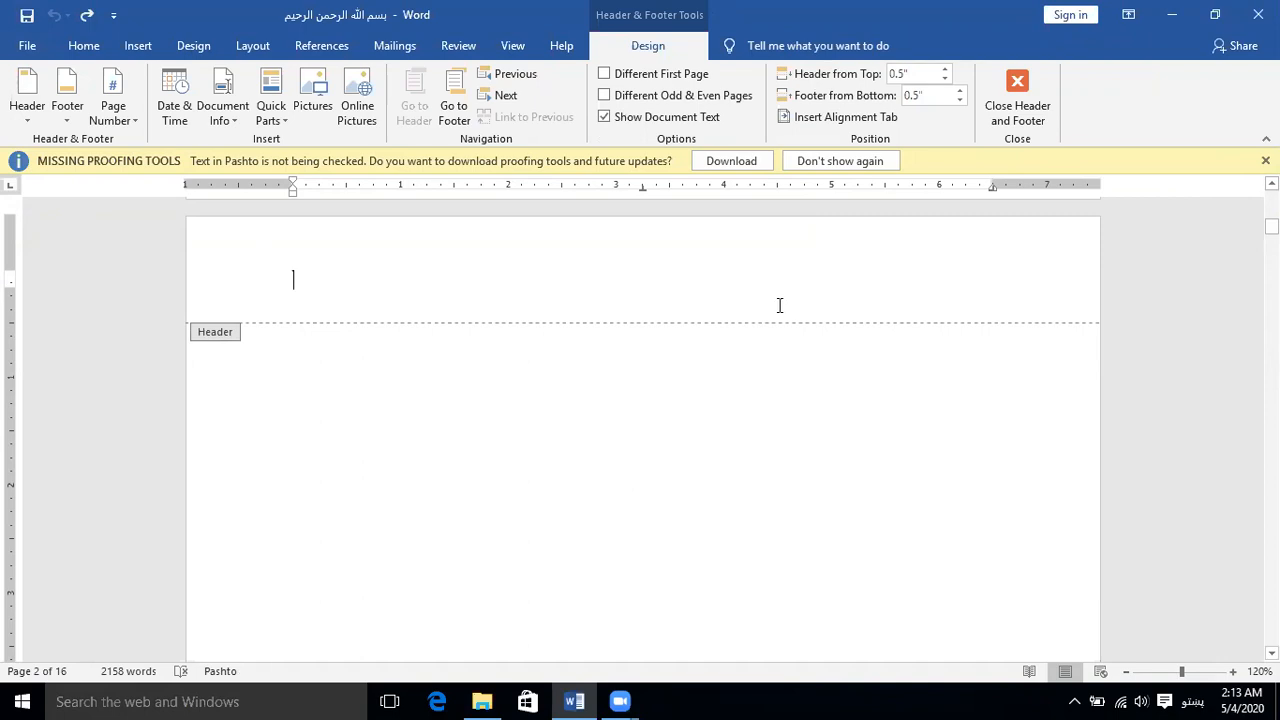
pyautogui.write('شش')
pyautogui.doubleClick(524, 396)
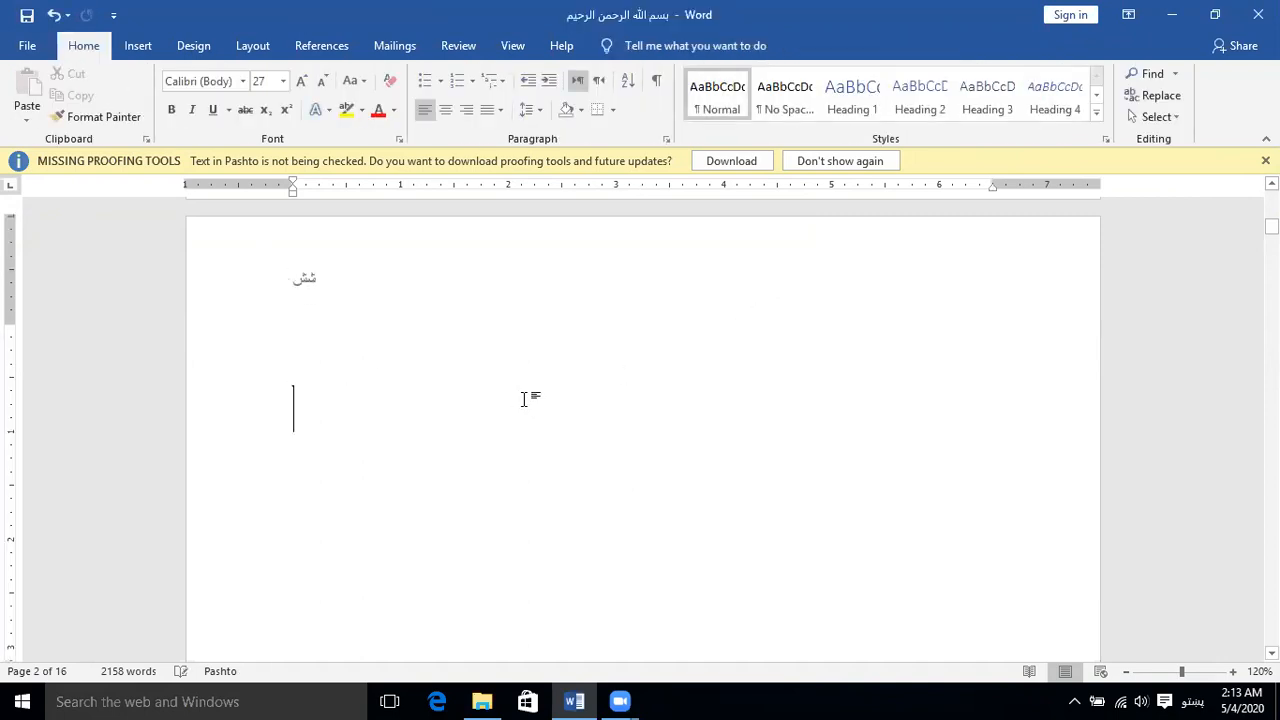
# Step: Reopen the header containing "شش" directly from the page, and return to the document body
pyautogui.click(317, 282)
pyautogui.doubleClick(316, 282)
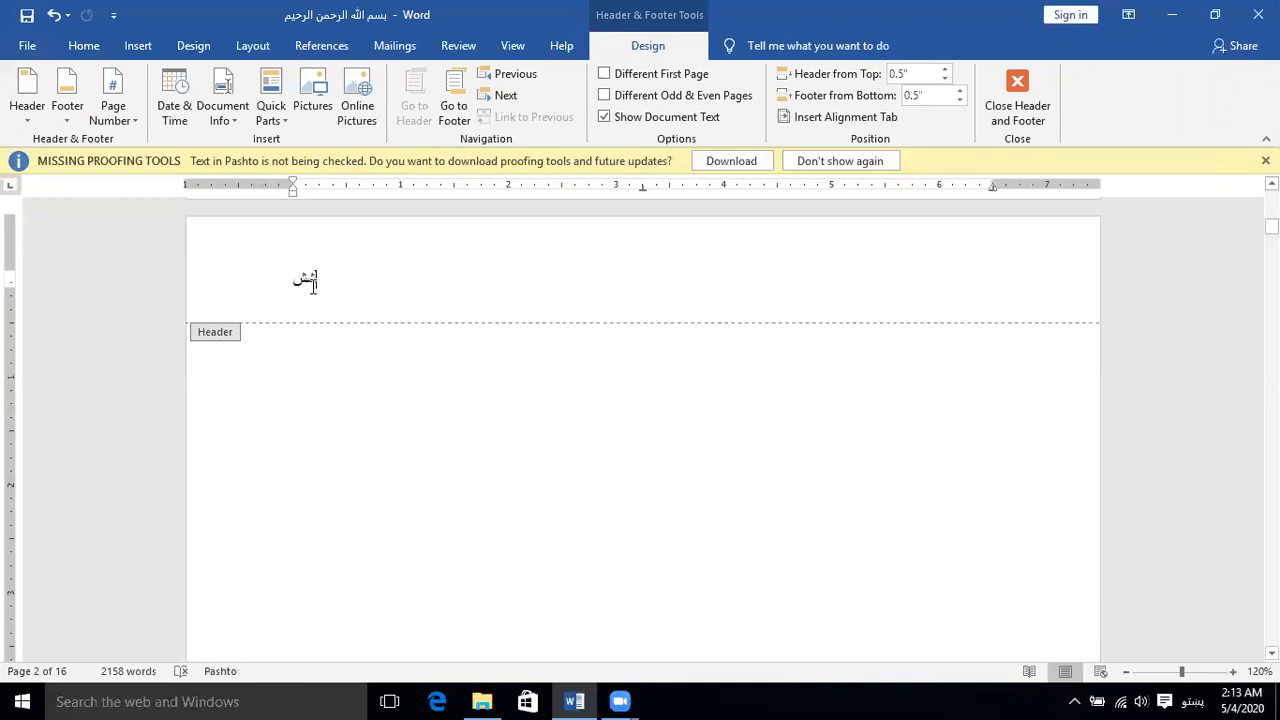
pyautogui.doubleClick(533, 470)
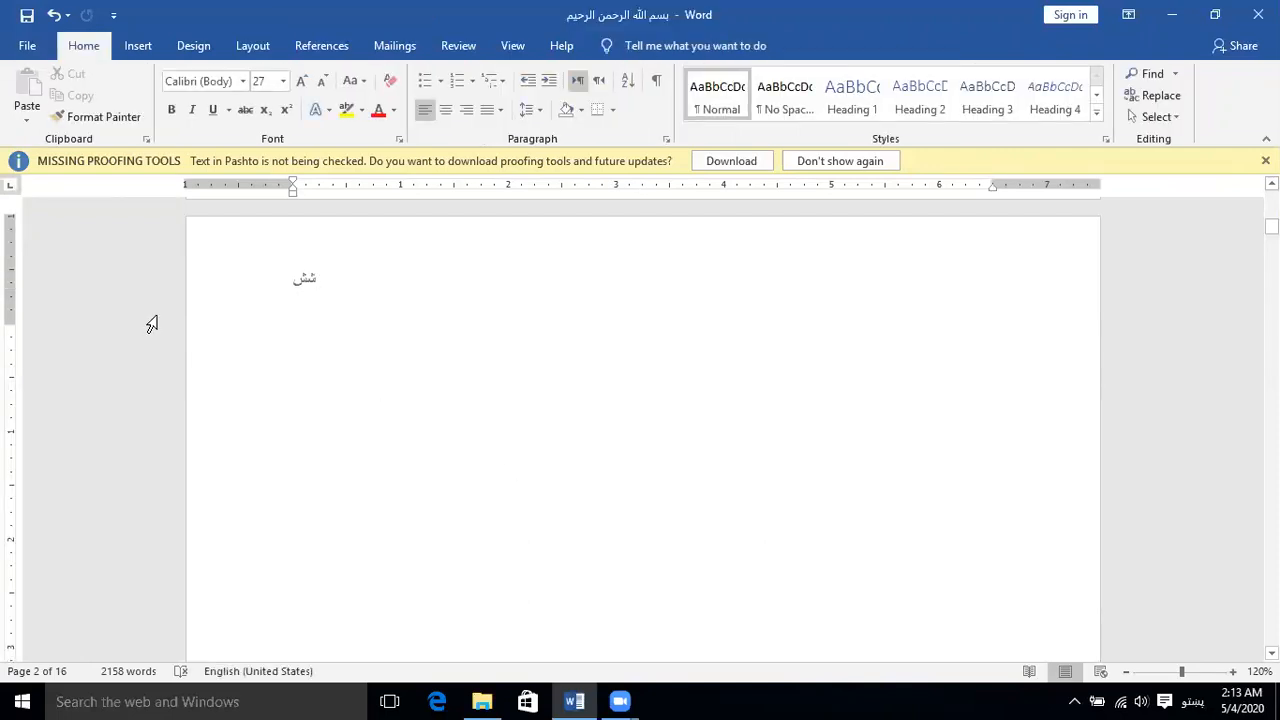
# Step: Examine the page's top margin boundary on the vertical ruler, where the header area ends
pyautogui.moveTo(11, 324); pyautogui.dragTo(12, 326)
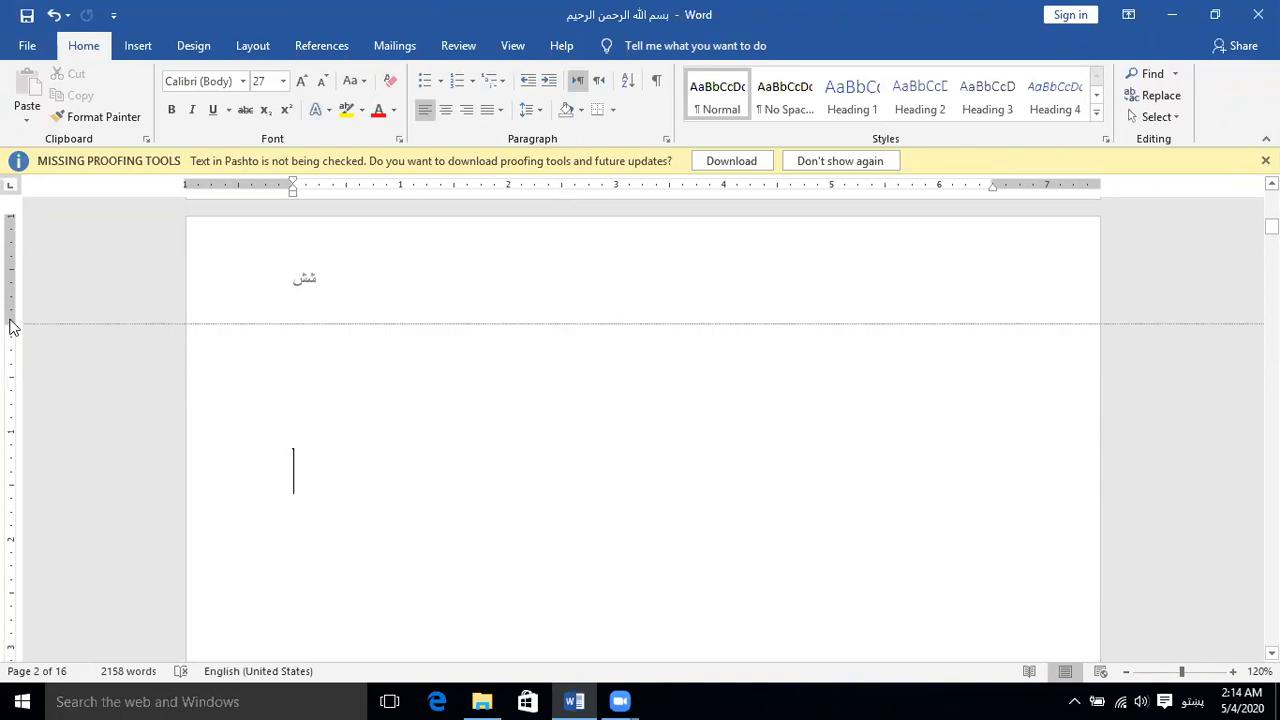
pyautogui.moveTo(11, 324); pyautogui.dragTo(10, 322)
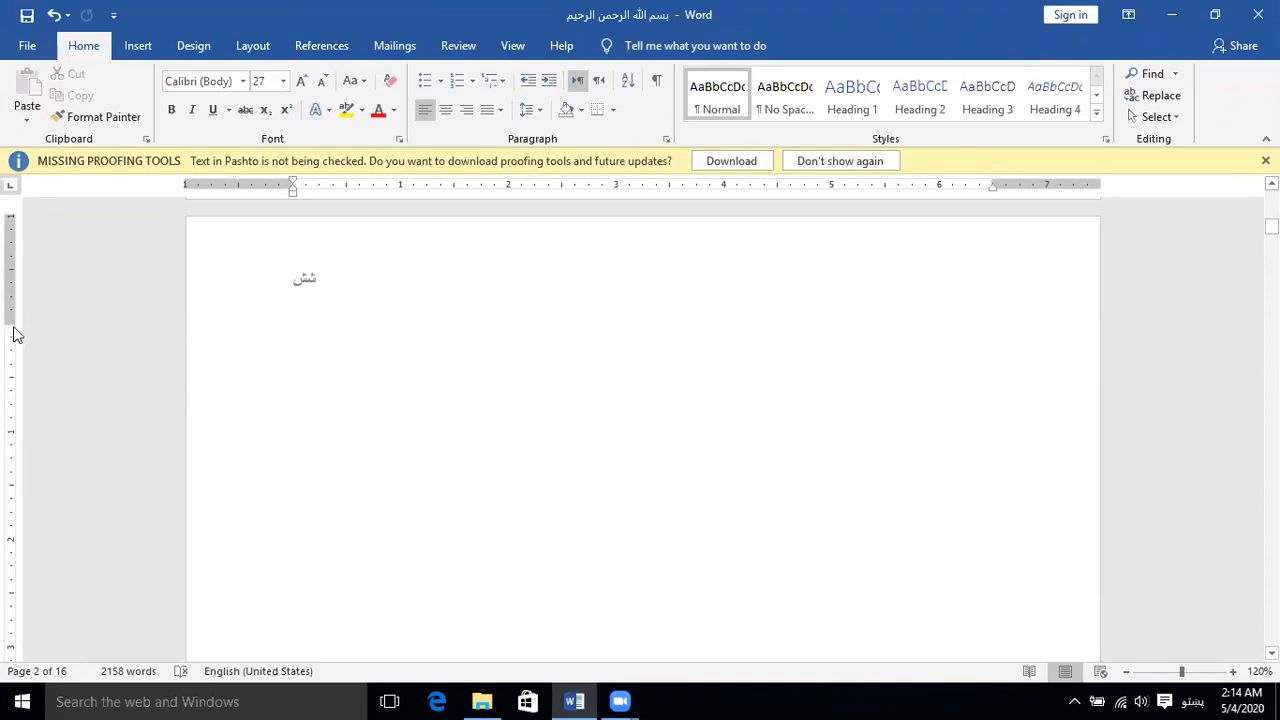
pyautogui.moveTo(12, 323); pyautogui.dragTo(12, 320)
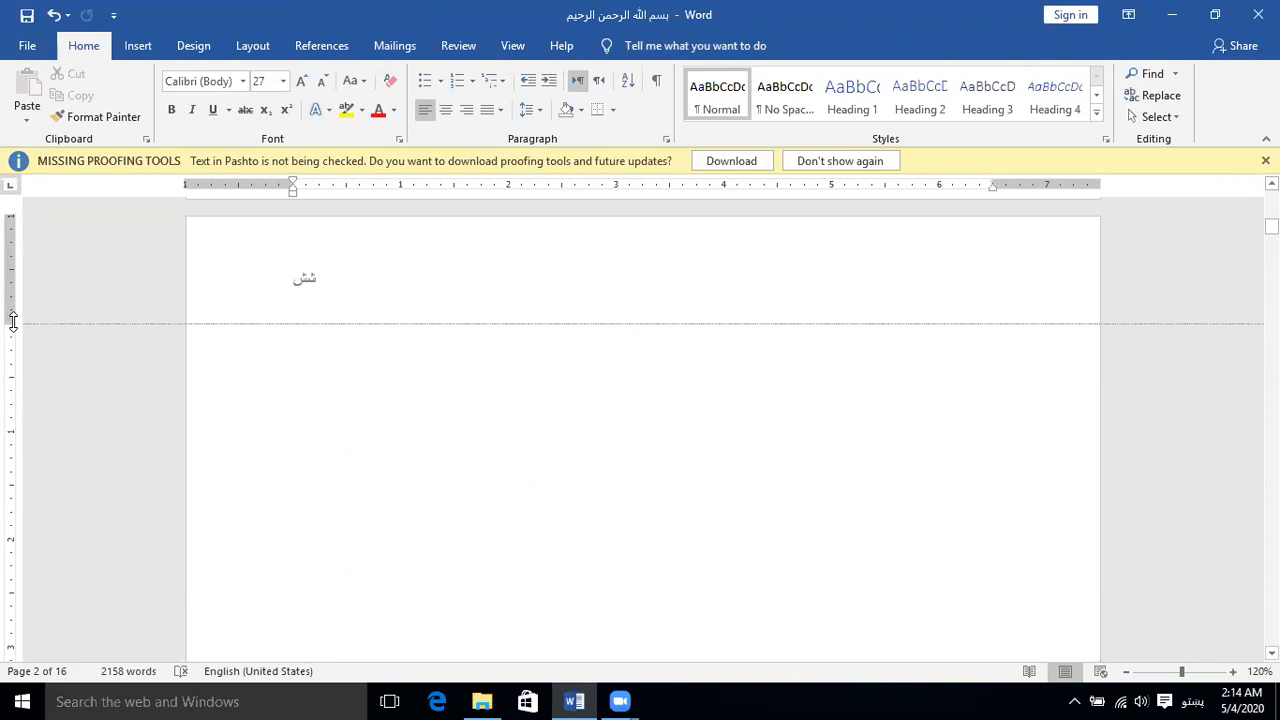
pyautogui.moveTo(12, 320); pyautogui.dragTo(12, 321)
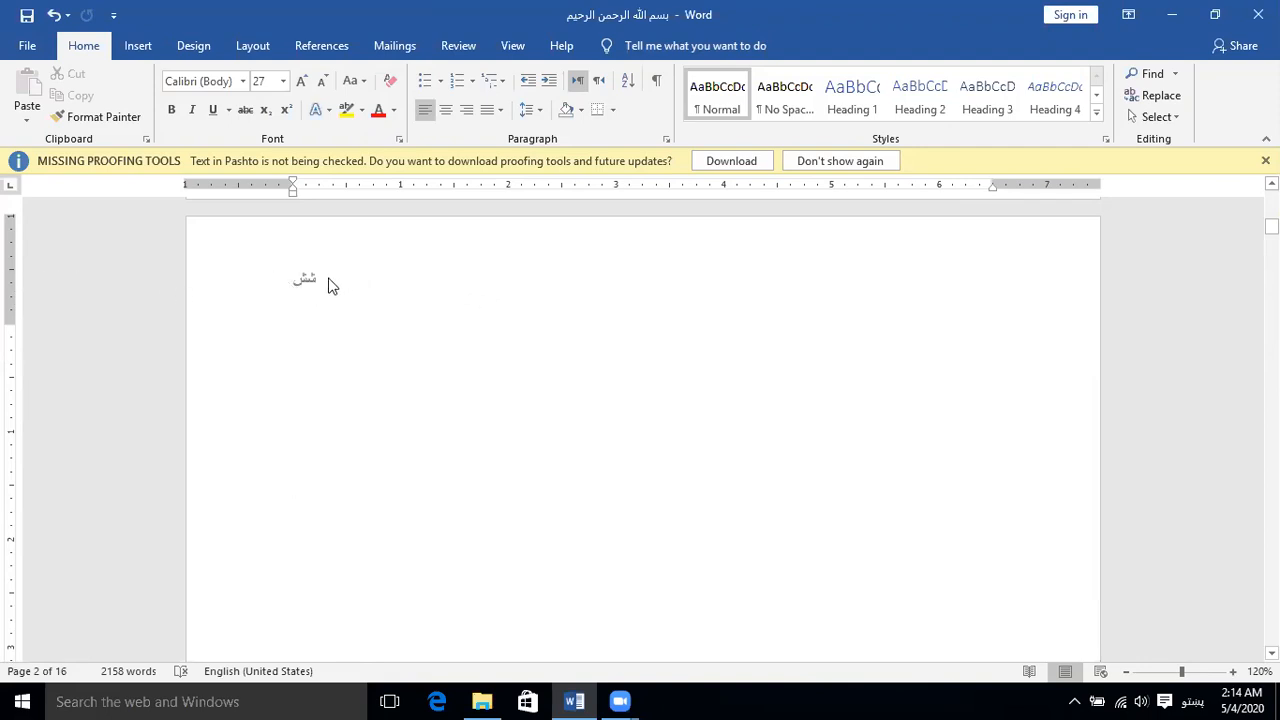
pyautogui.moveTo(6, 323); pyautogui.dragTo(6, 323)
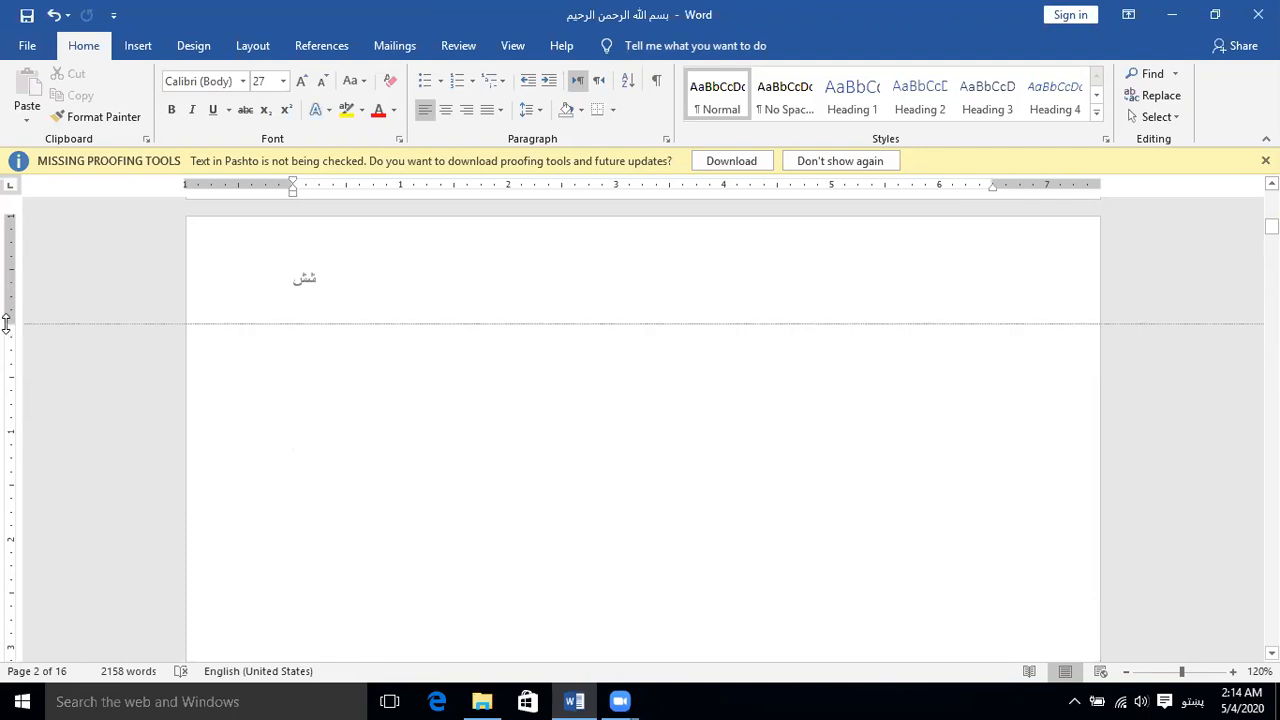
pyautogui.moveTo(6, 323); pyautogui.dragTo(6, 323)
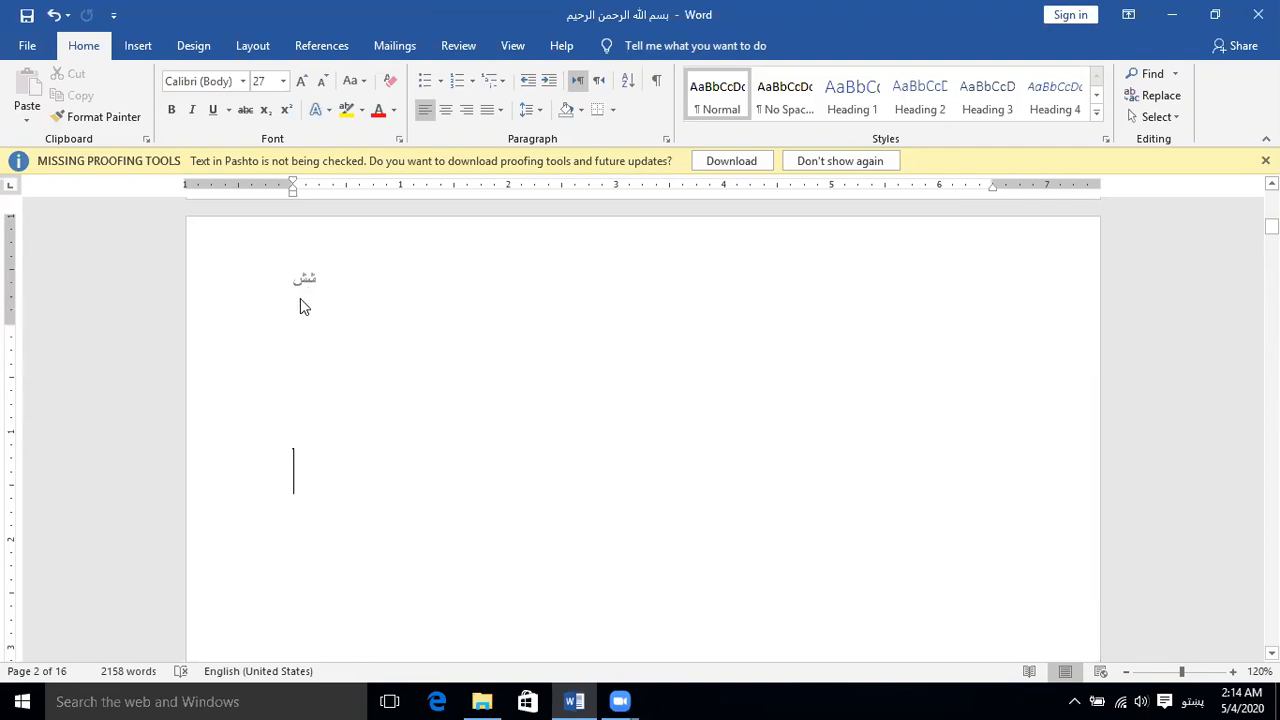
# Step: Reopen the page 2 header for editing and set its paragraph to right-to-left text direction
pyautogui.doubleClick(305, 289)
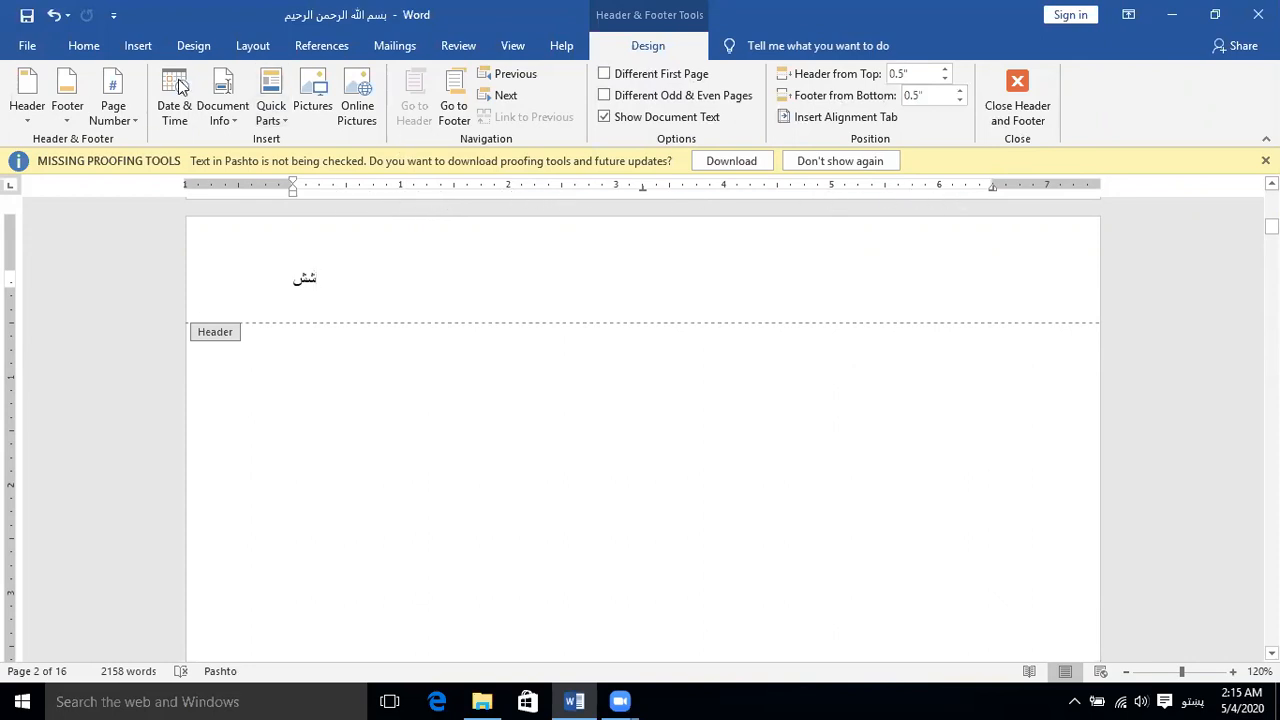
pyautogui.click(84, 47)
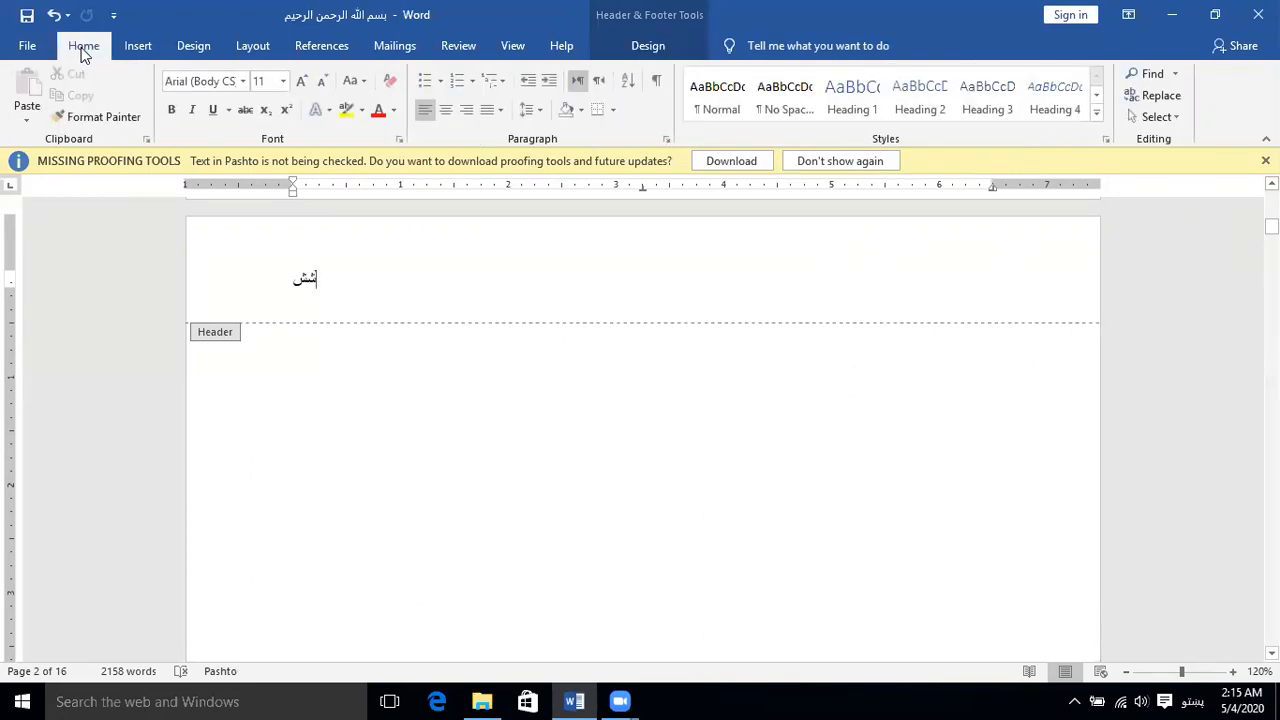
pyautogui.click(599, 80)
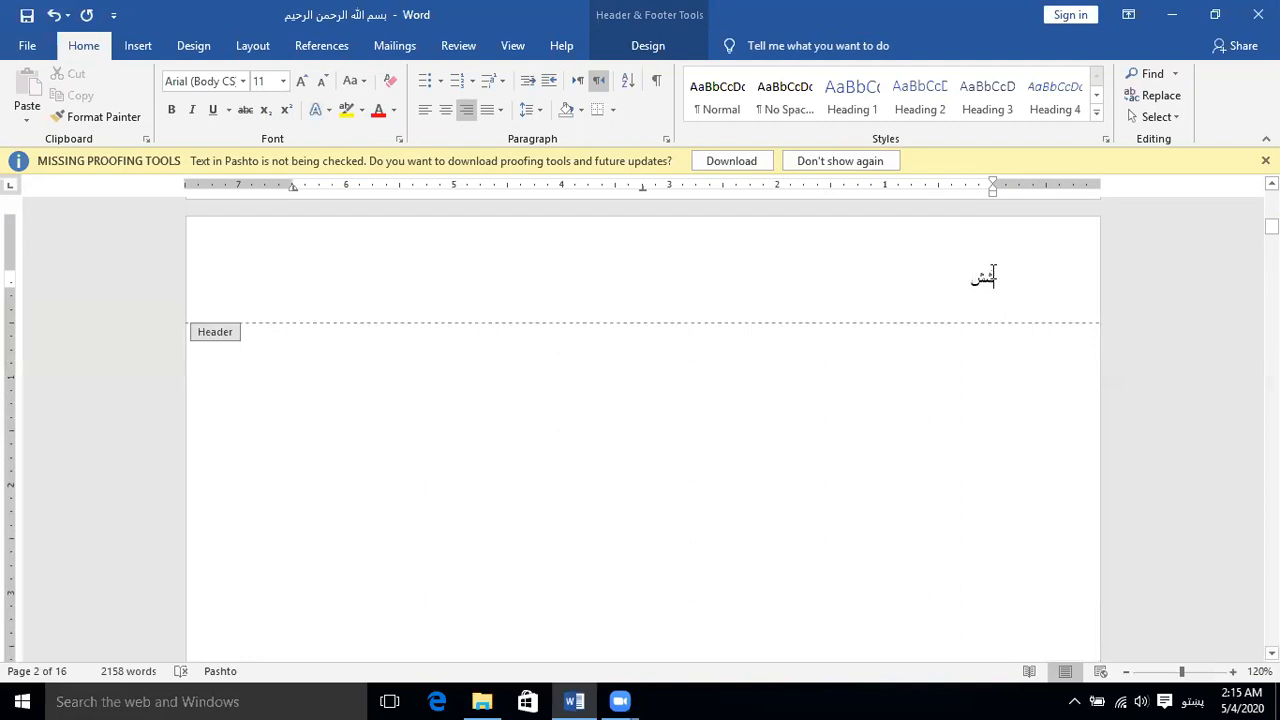
# Step: Replace the header word "شش" with "هدایه"
pyautogui.doubleClick(990, 281)
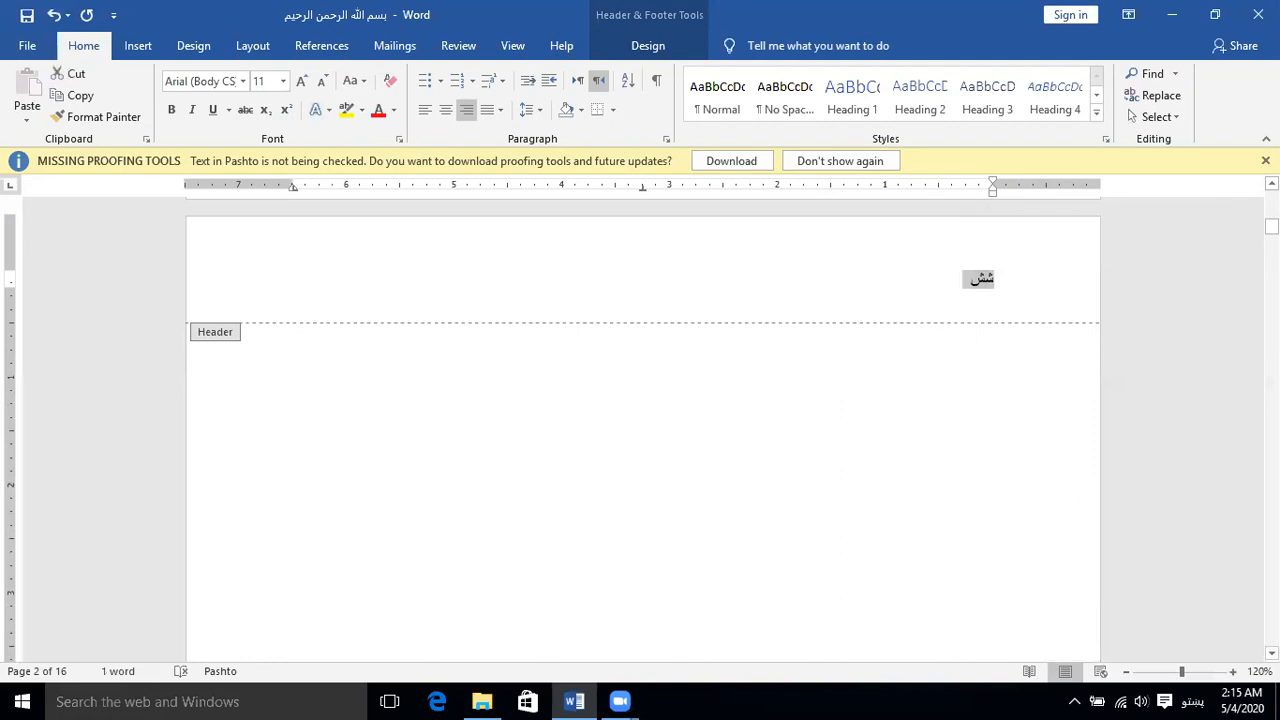
pyautogui.press('BackSpace')
pyautogui.write('هدایه')
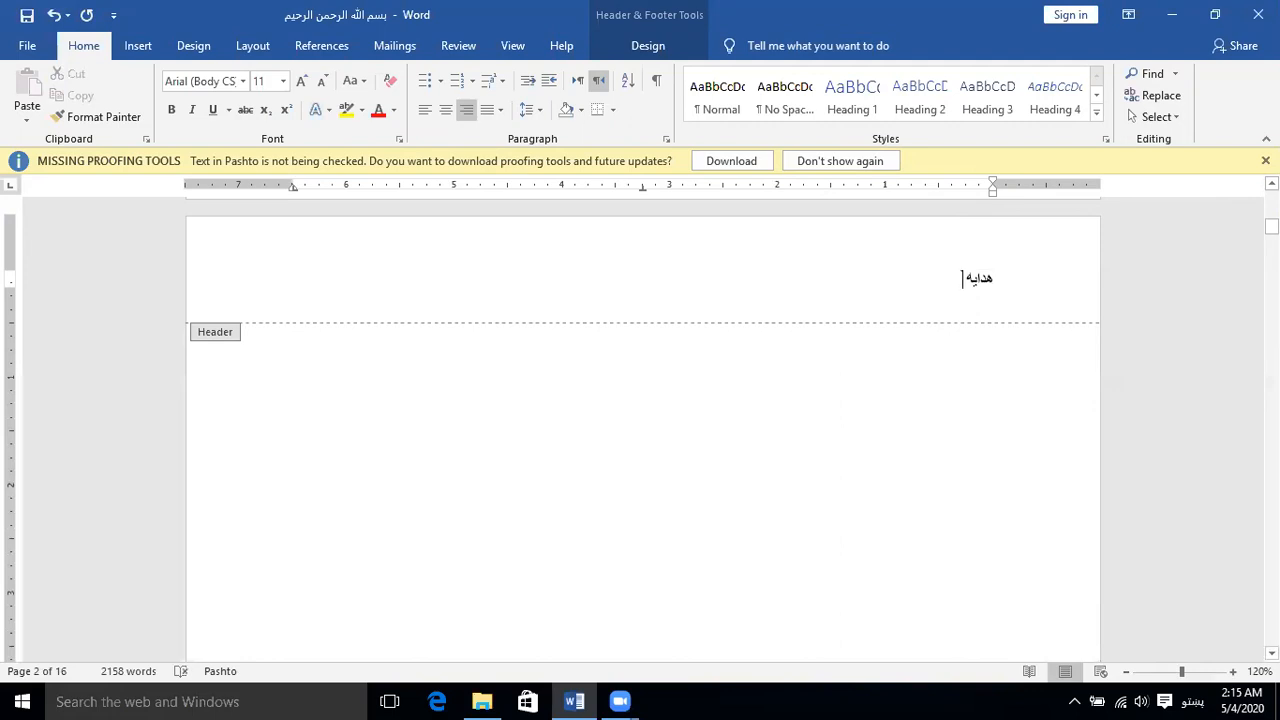
# Step: Set the font of the header word "هدایه" to Pashto {Narange}
pyautogui.doubleClick(970, 284)
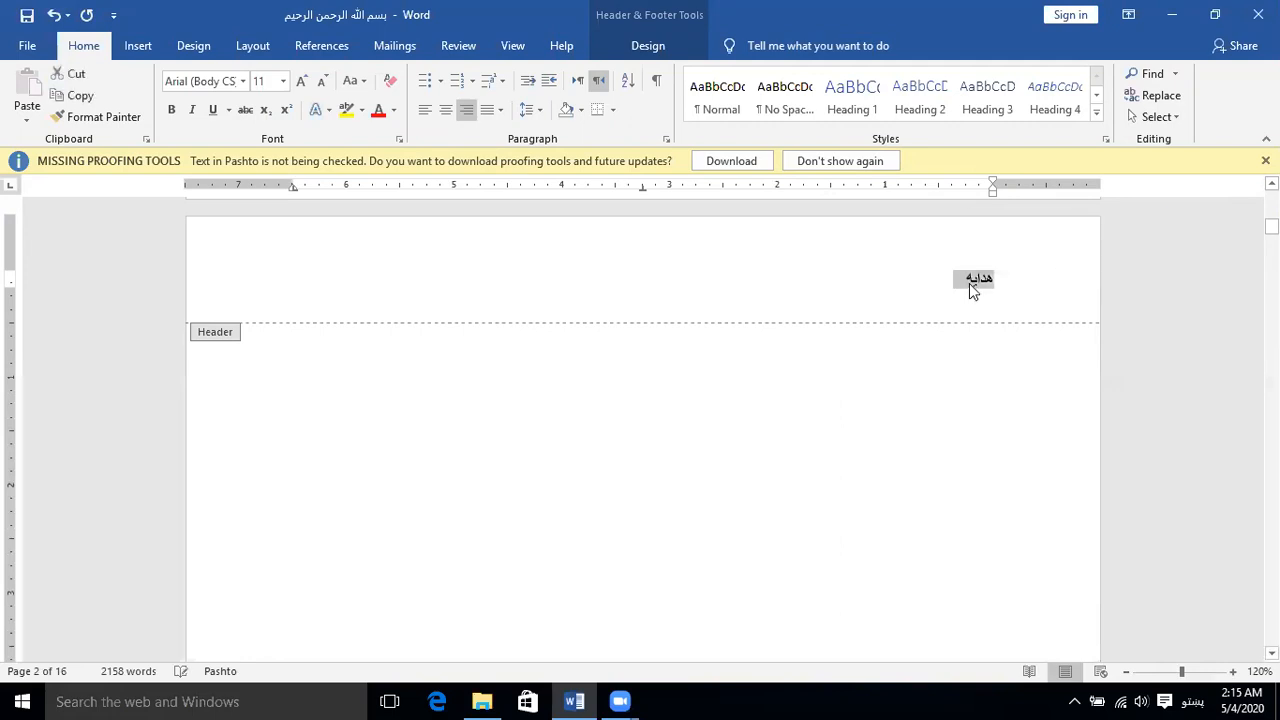
pyautogui.click(244, 81)
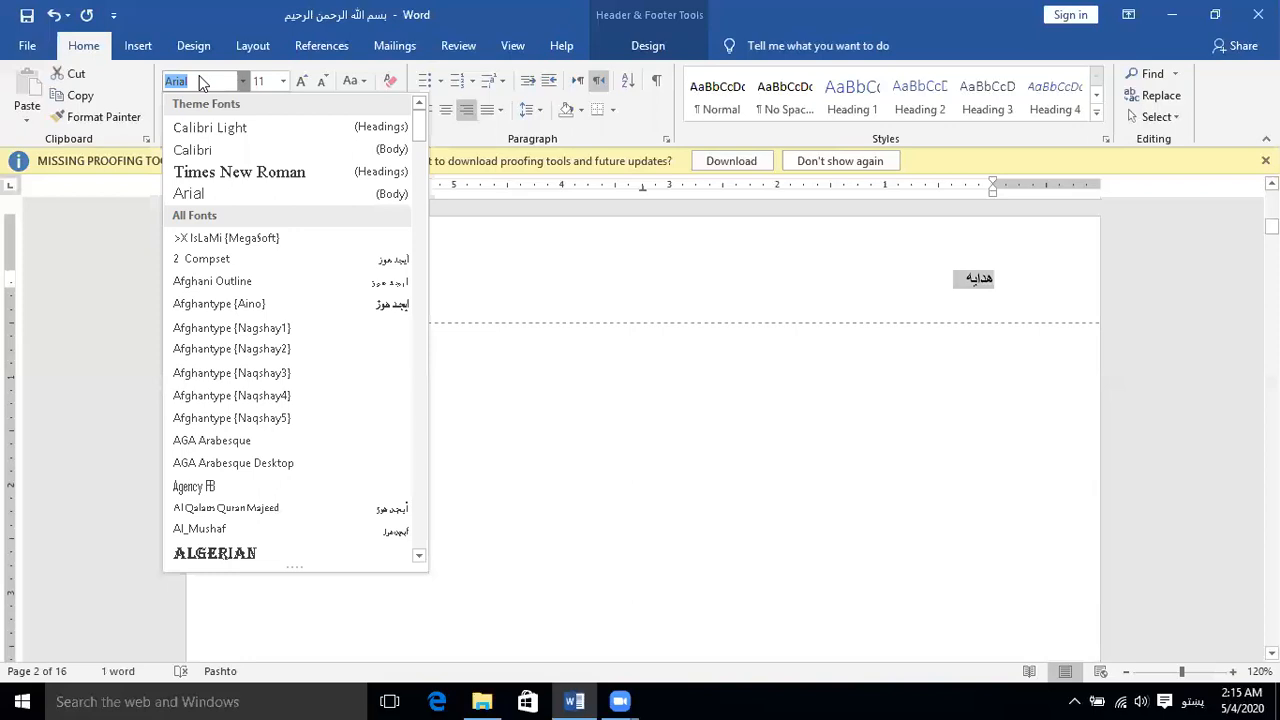
pyautogui.hotkey('alt', 'shift')
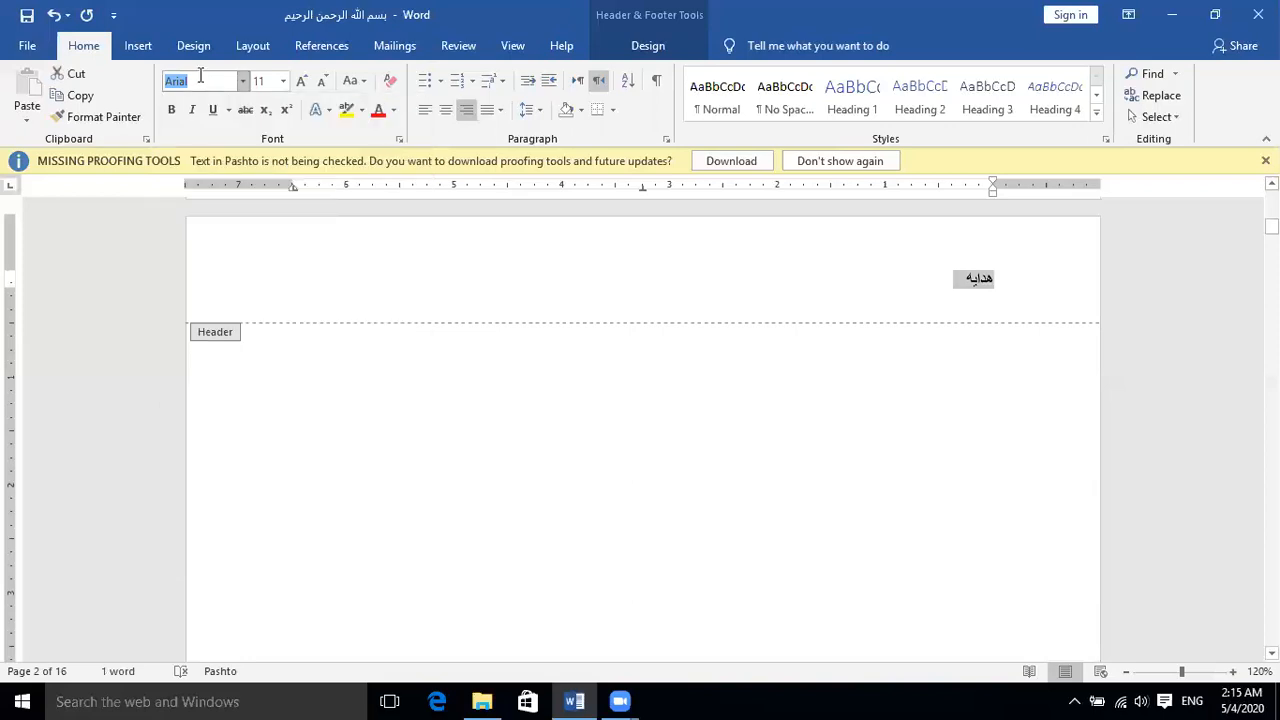
pyautogui.write('Na')
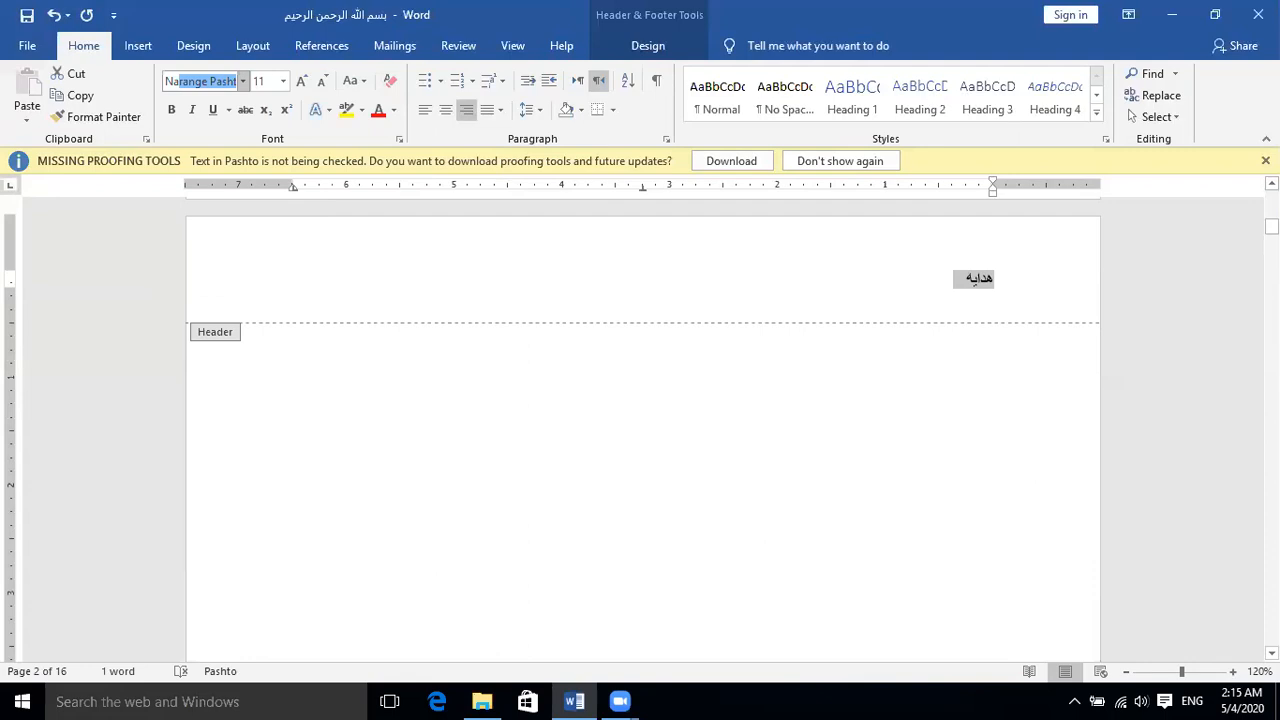
pyautogui.press('BackSpace')
pyautogui.press('BackSpace')
pyautogui.press('BackSpace')
pyautogui.write('Pas')
pyautogui.click(242, 80)
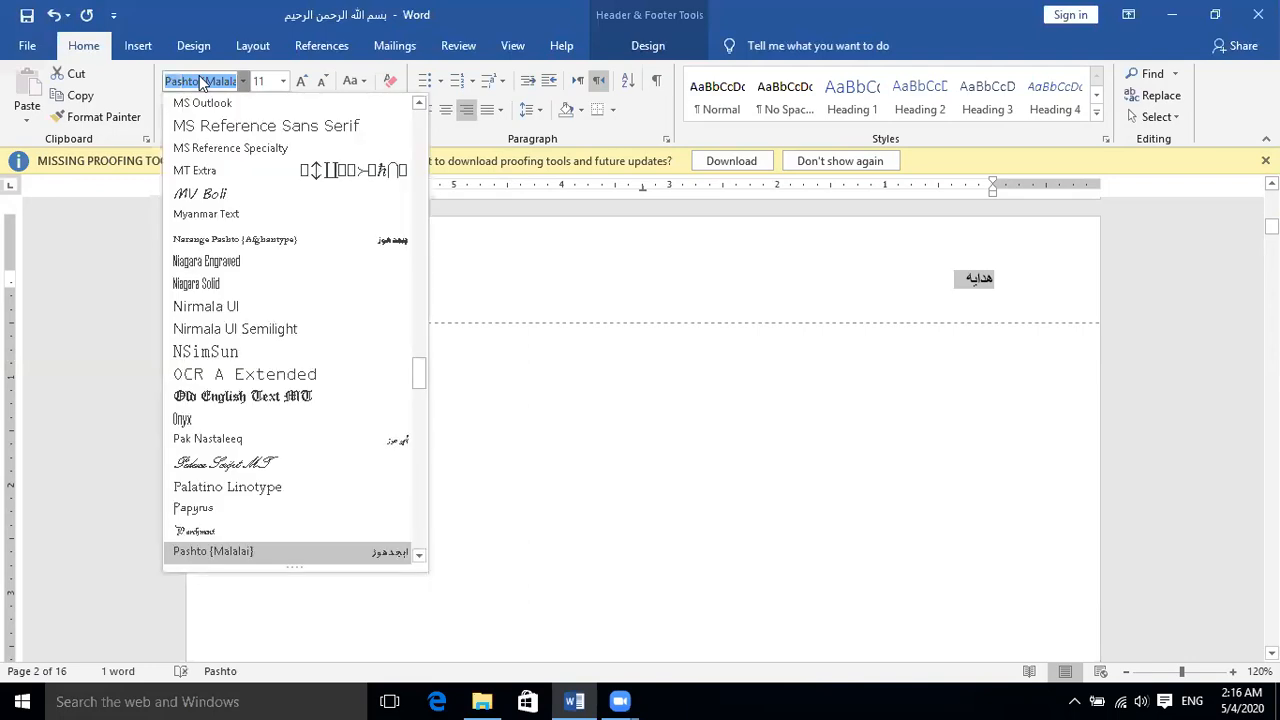
pyautogui.scroll(-2, 283, 551)
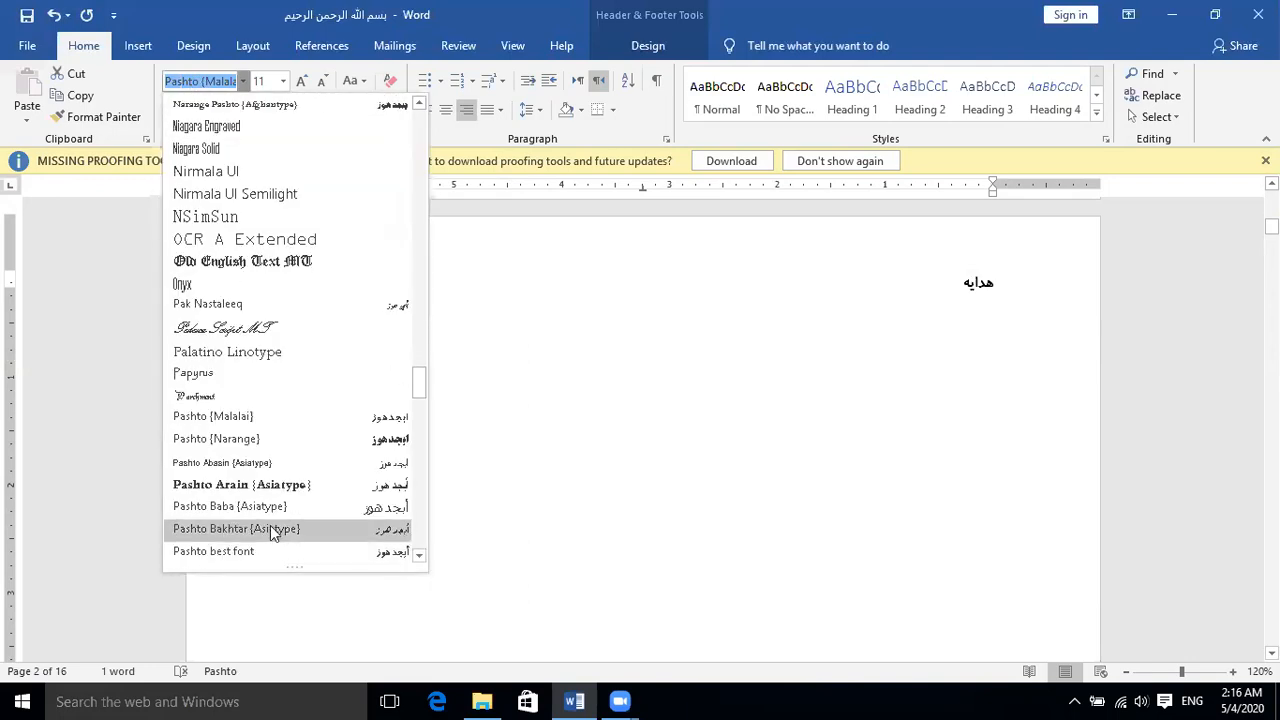
pyautogui.click(250, 439)
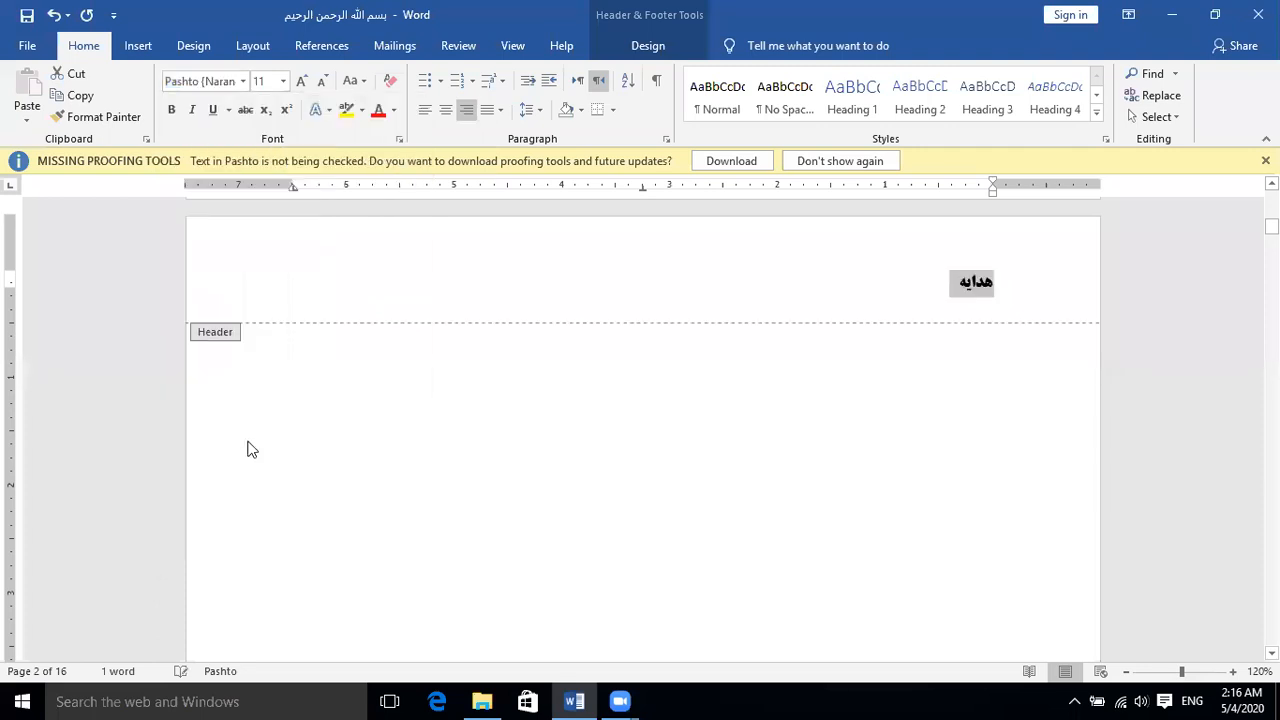
# Step: Increase the font size of the header word "هدایه" to 17
pyautogui.hotkey('ctrl', ']')
pyautogui.hotkey('ctrl', ']')
pyautogui.hotkey('ctrl', ']')
pyautogui.hotkey('ctrl', ']')
pyautogui.hotkey('ctrl', ']')
pyautogui.hotkey('ctrl', ']')
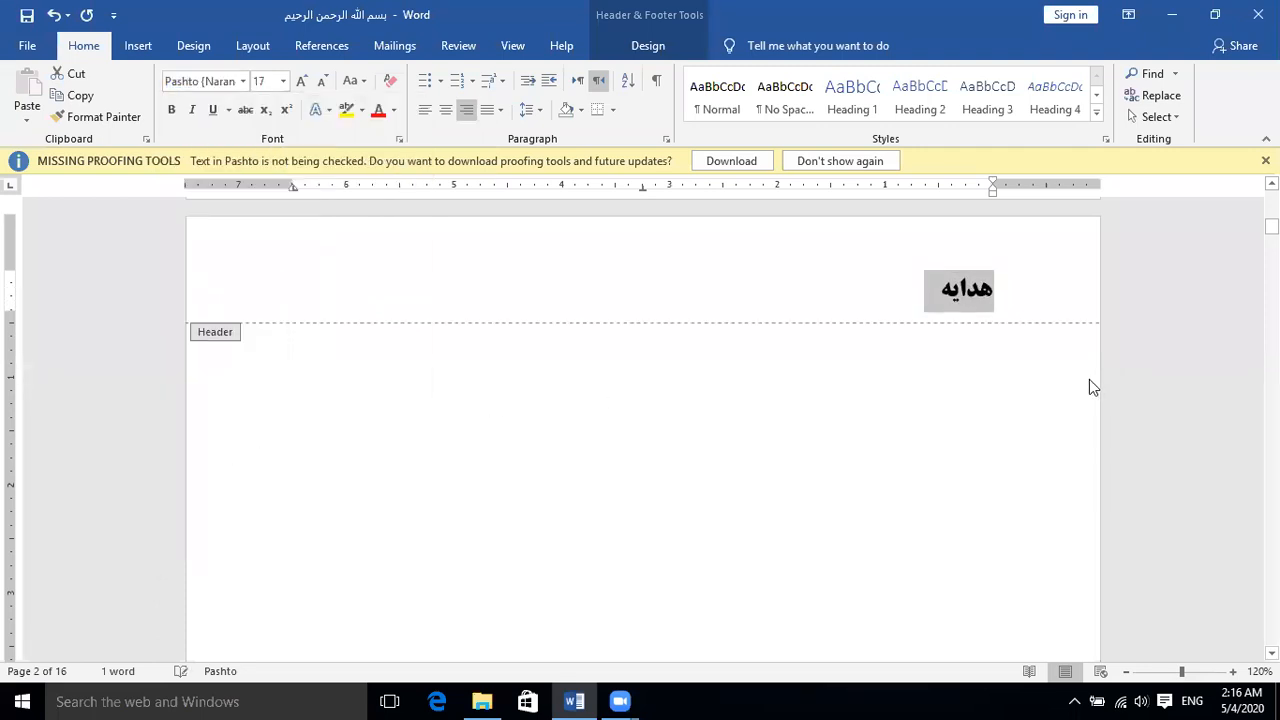
# Step: Insert a tab after "هدایه" and enter the Pashto word "مولف" in the middle of the header
pyautogui.click(936, 290)
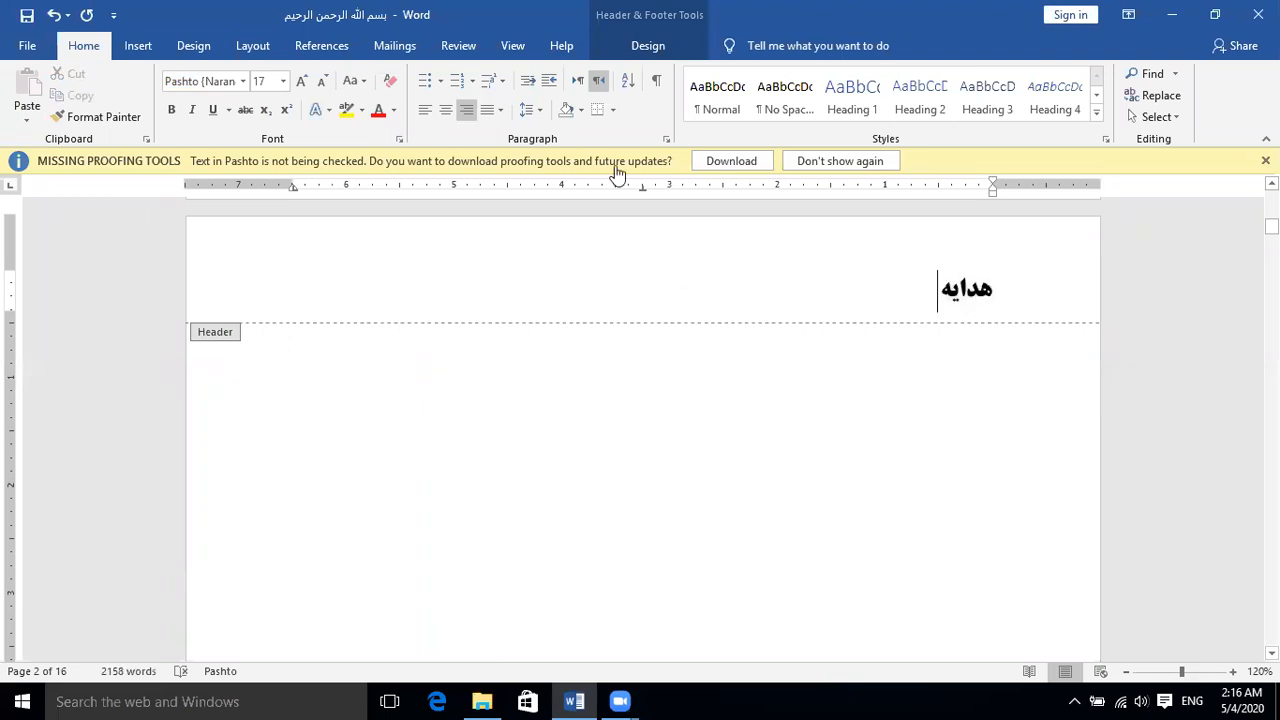
pyautogui.press('Tab')
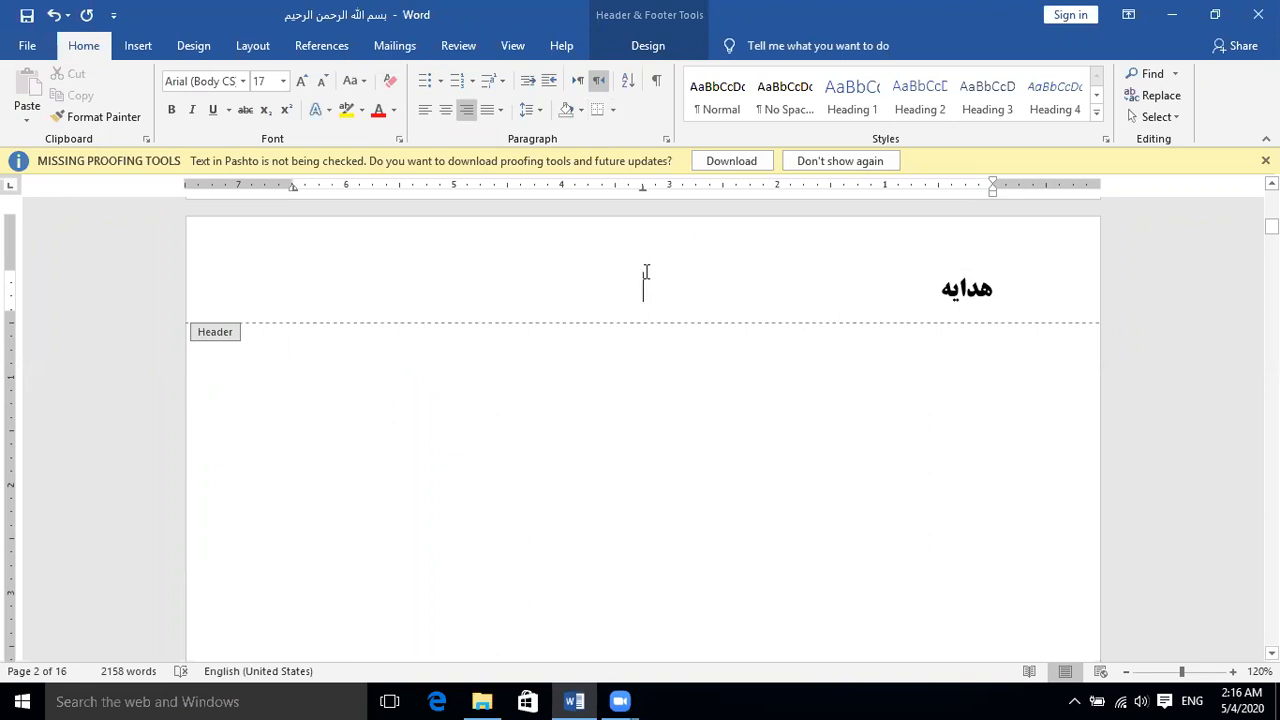
pyautogui.write('L')
pyautogui.press('BackSpace')
pyautogui.hotkey('alt', 'shift')
pyautogui.write('م')
pyautogui.write('رل')
pyautogui.press('BackSpace')
pyautogui.press('BackSpace')
pyautogui.write('ولف')
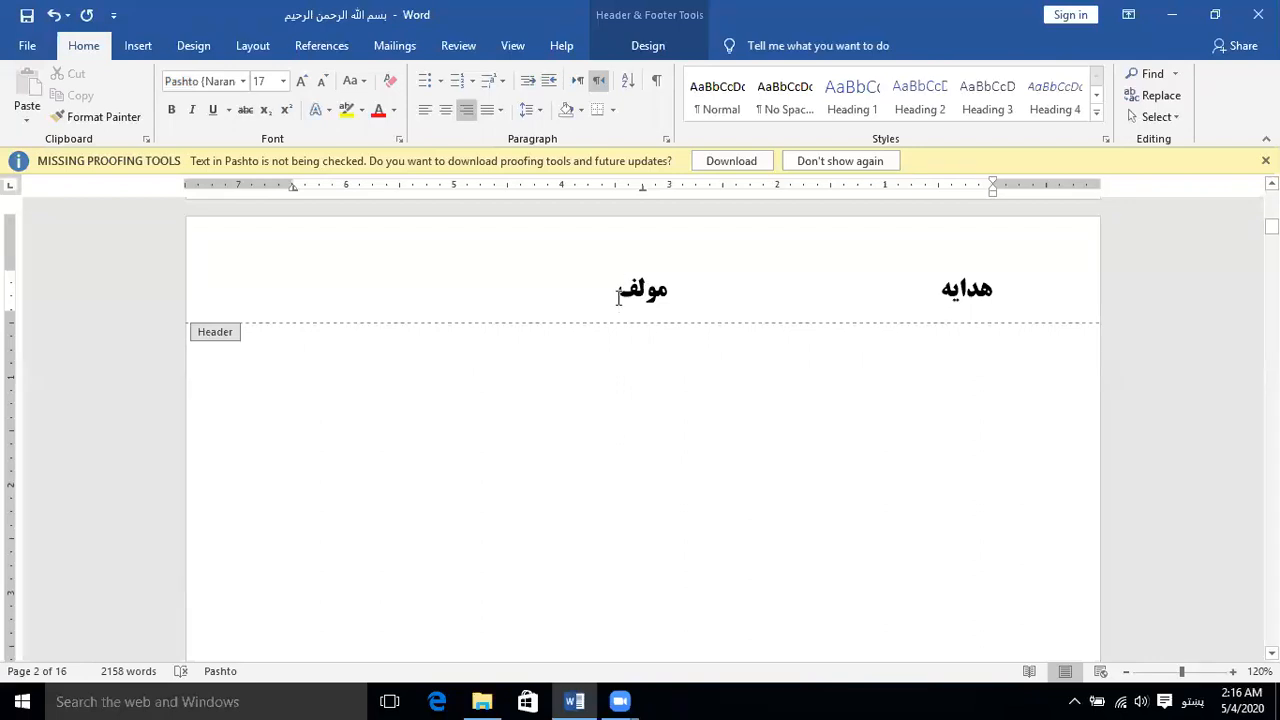
# Step: Add another tab after "مولف" and enter the author's name at the left end of the header
pyautogui.press('Tab')
pyautogui.write('عبد الح')
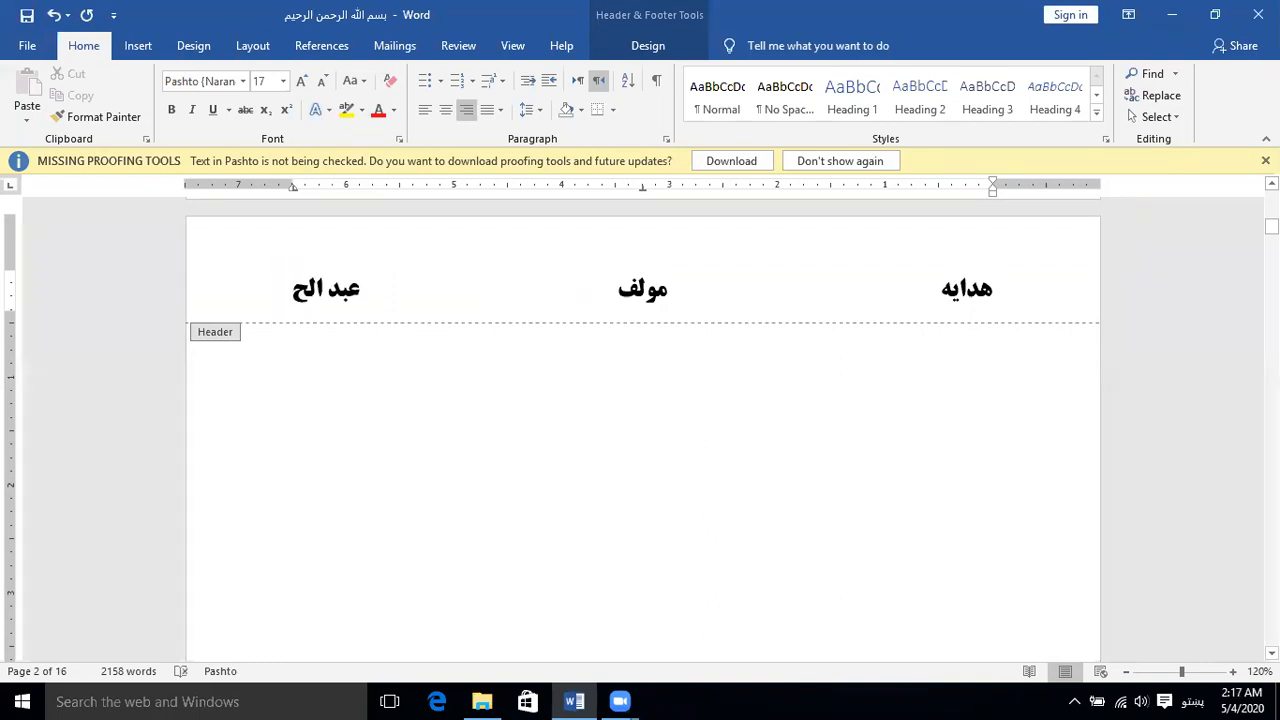
pyautogui.write('ی')
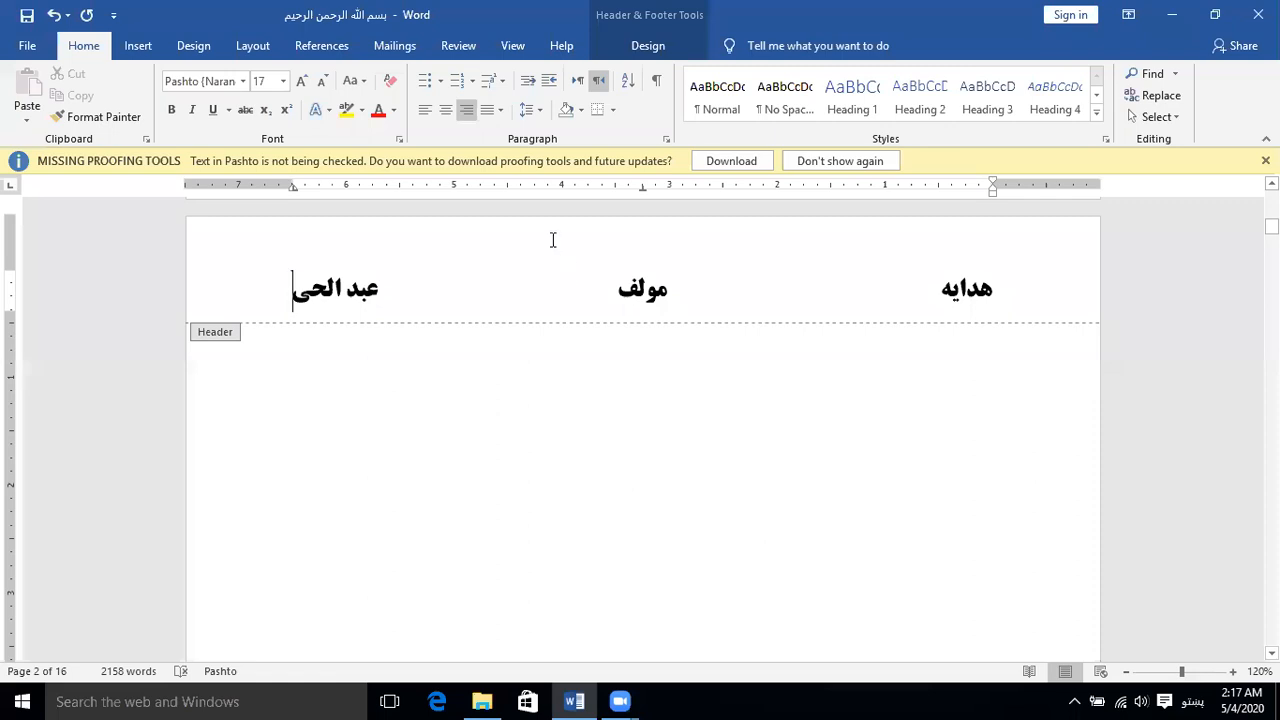
# Step: Delete both words of the author's name from the left end of the header
pyautogui.doubleClick(313, 288)
pyautogui.doubleClick(362, 290)
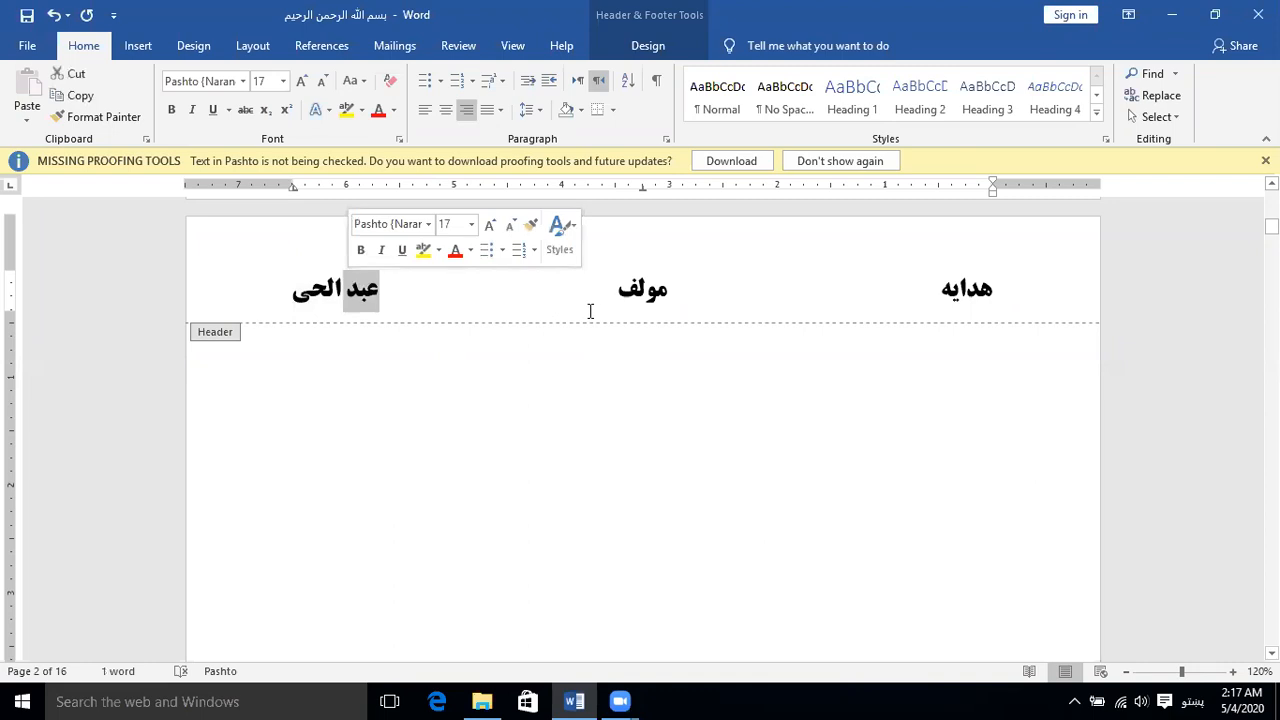
pyautogui.doubleClick(317, 291)
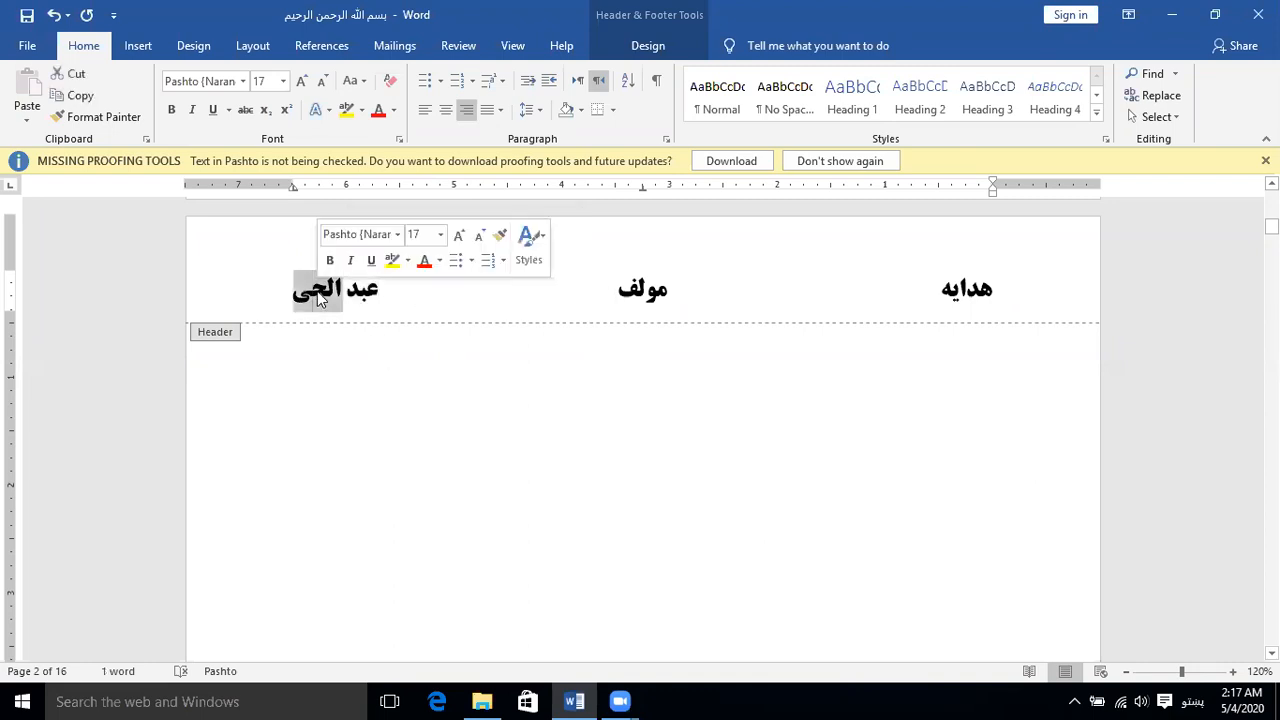
pyautogui.press('Delete')
pyautogui.doubleClick(318, 290)
pyautogui.press('Delete')
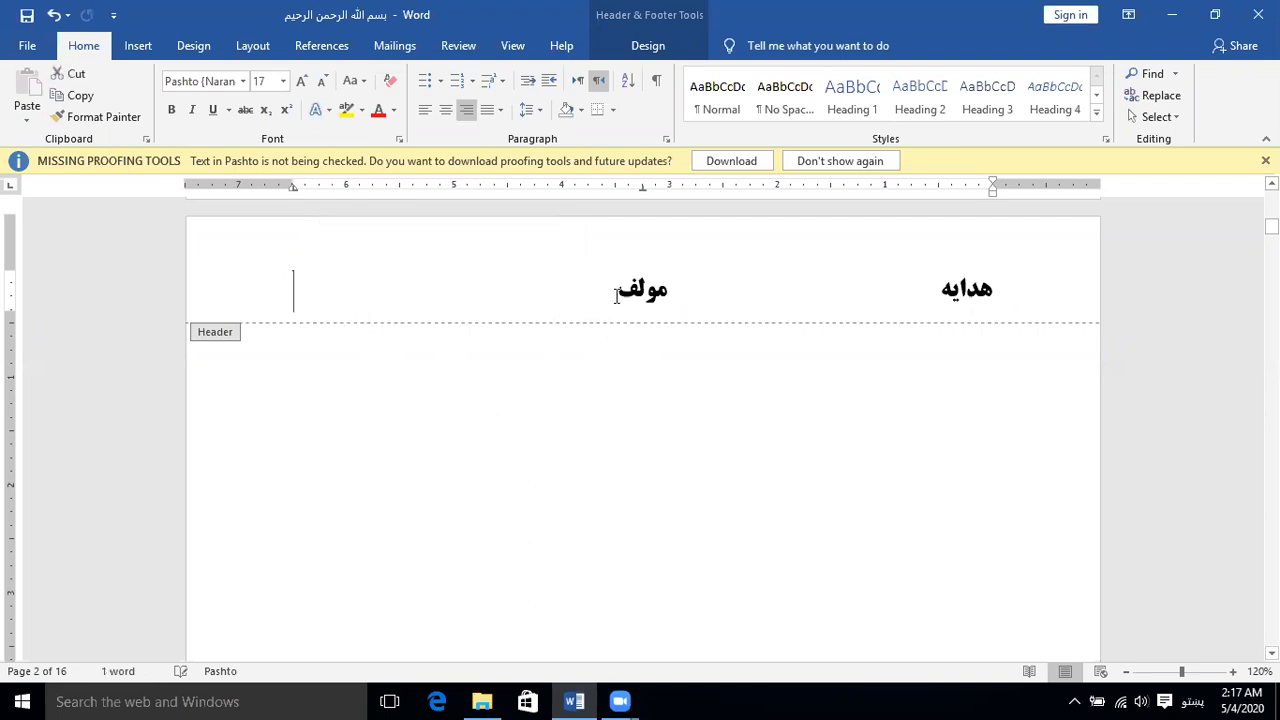
# Step: Remove the word "مولف" from the middle of the header, keeping the tab positions on the same line
pyautogui.doubleClick(626, 290)
pyautogui.doubleClick(641, 291)
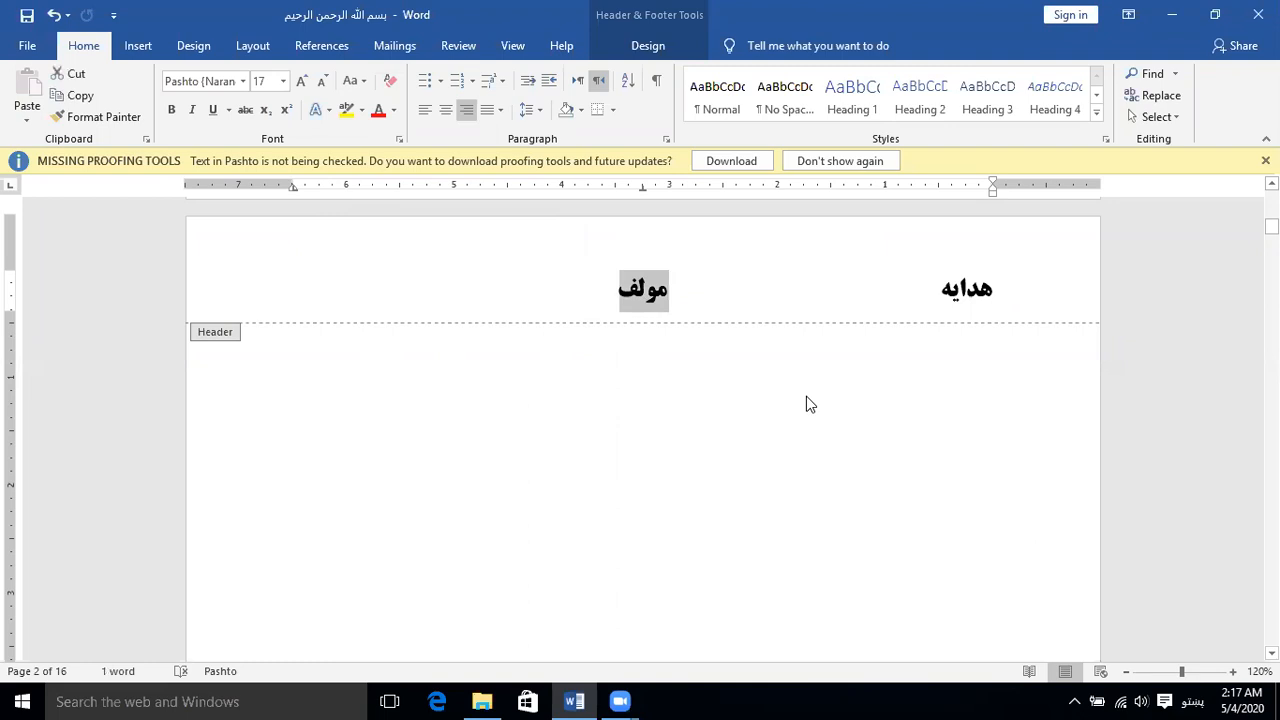
pyautogui.write('ب')
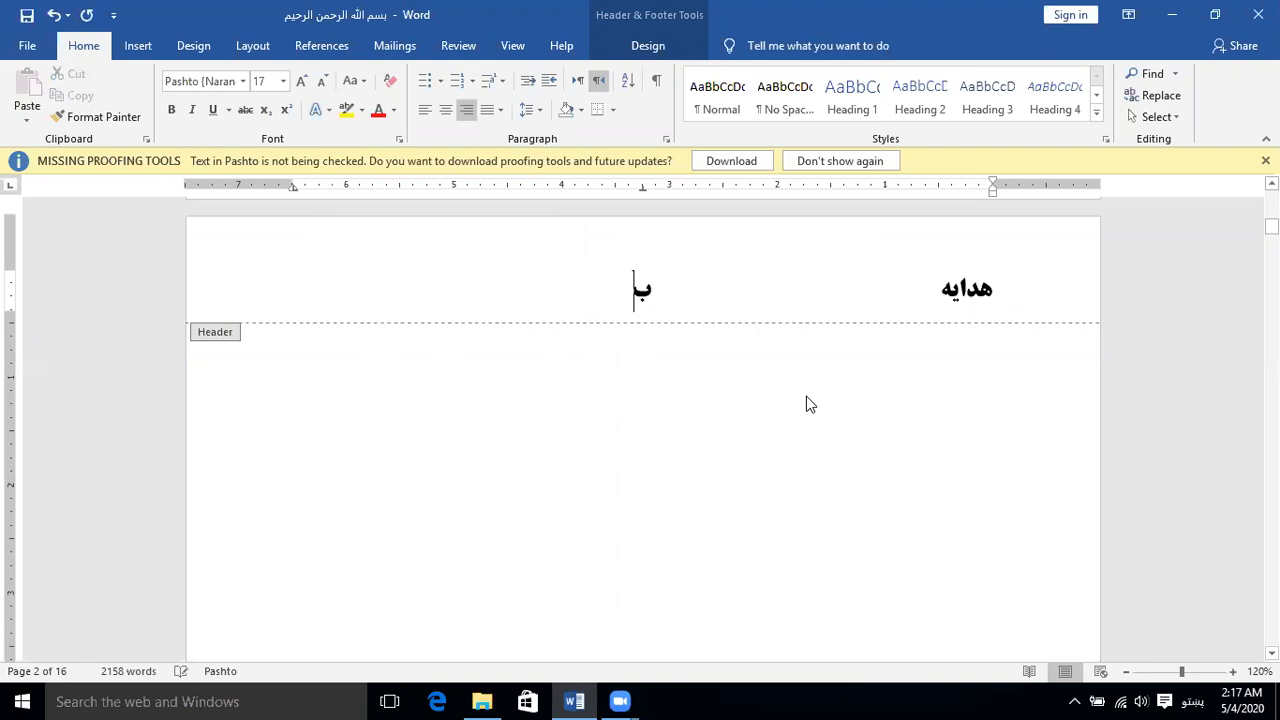
pyautogui.hotkey('ctrl', 'z')
pyautogui.press('Return')
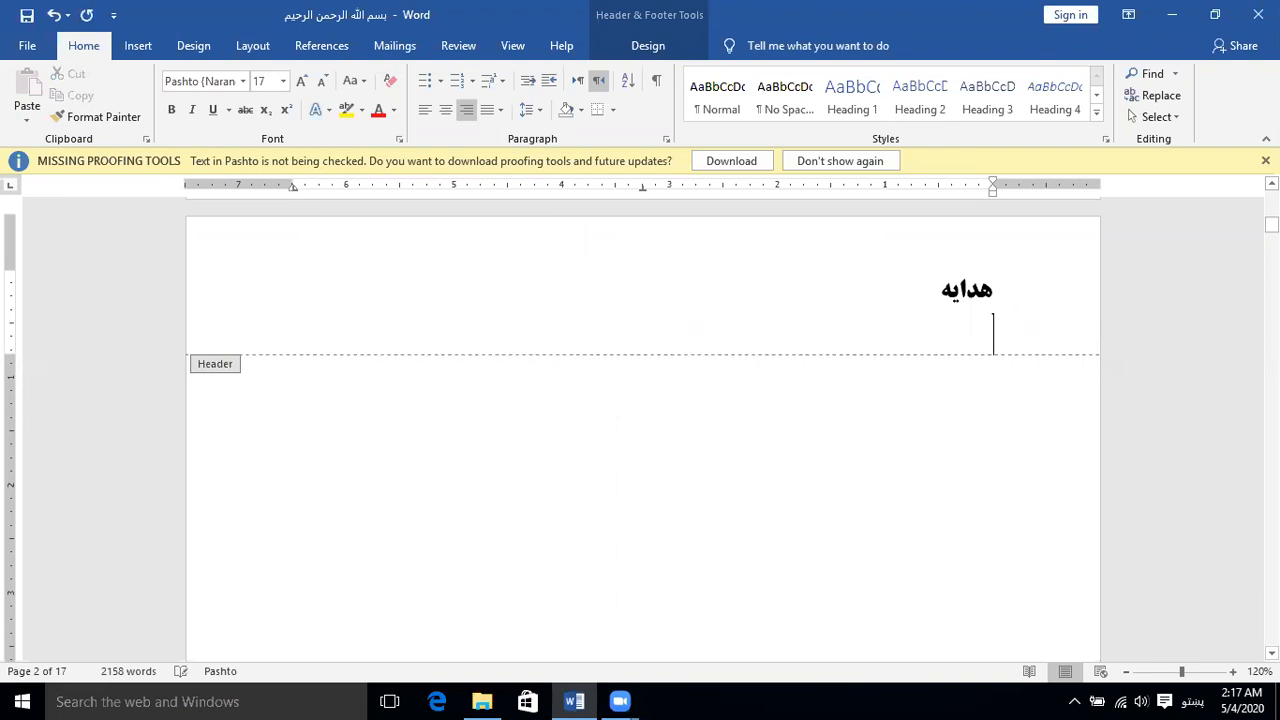
pyautogui.press('BackSpace')
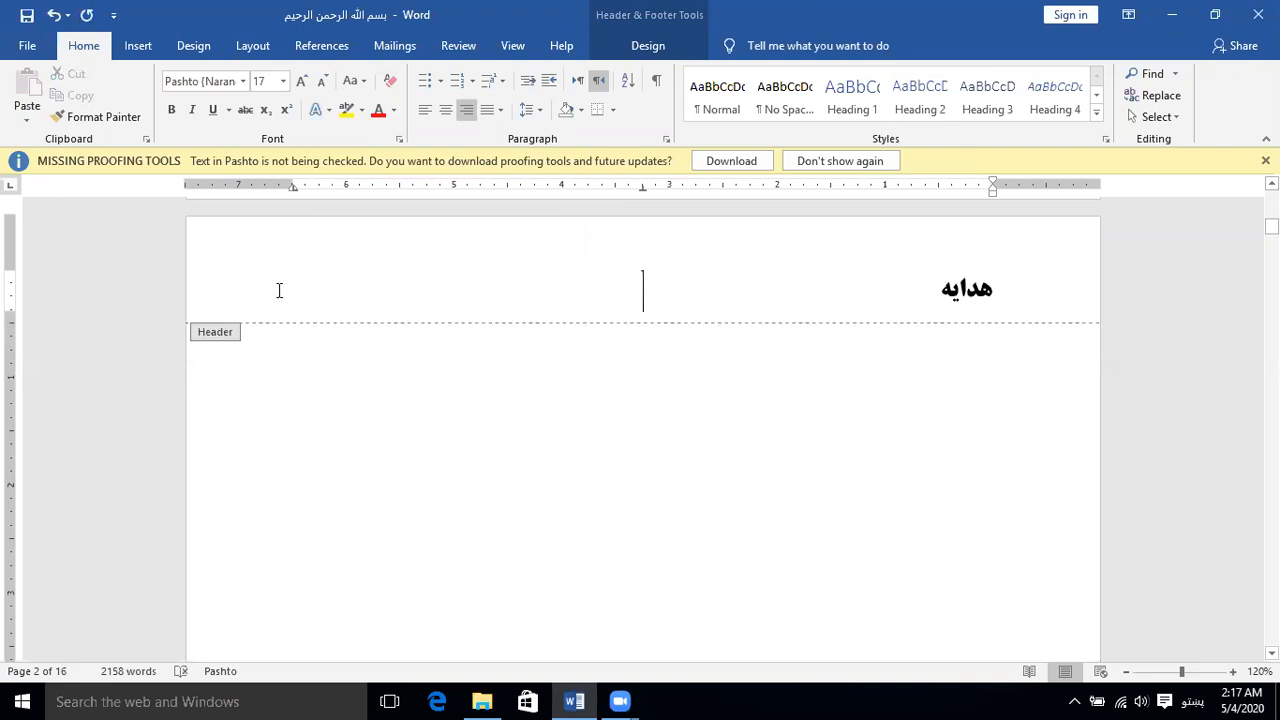
# Step: Enter "کتاب الطهارة" at the left end of the header line
pyautogui.click(292, 292)
pyautogui.write('ب اله')
pyautogui.press('BackSpace')
pyautogui.write('رها')
pyautogui.press('BackSpace')
pyautogui.press('BackSpace')
pyautogui.press('BackSpace')
pyautogui.write('طهارة')
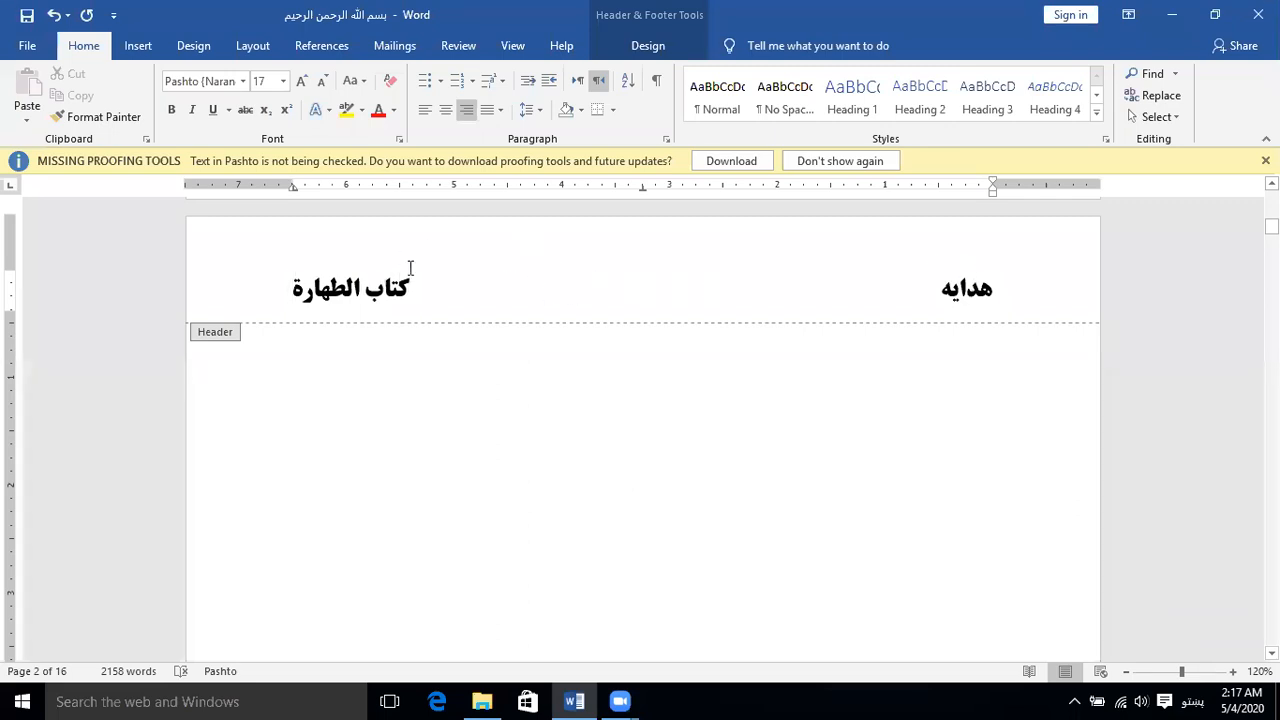
# Step: Draw a straight line about 6.48" wide beneath the header text, spanning from margin to margin
pyautogui.click(150, 46)
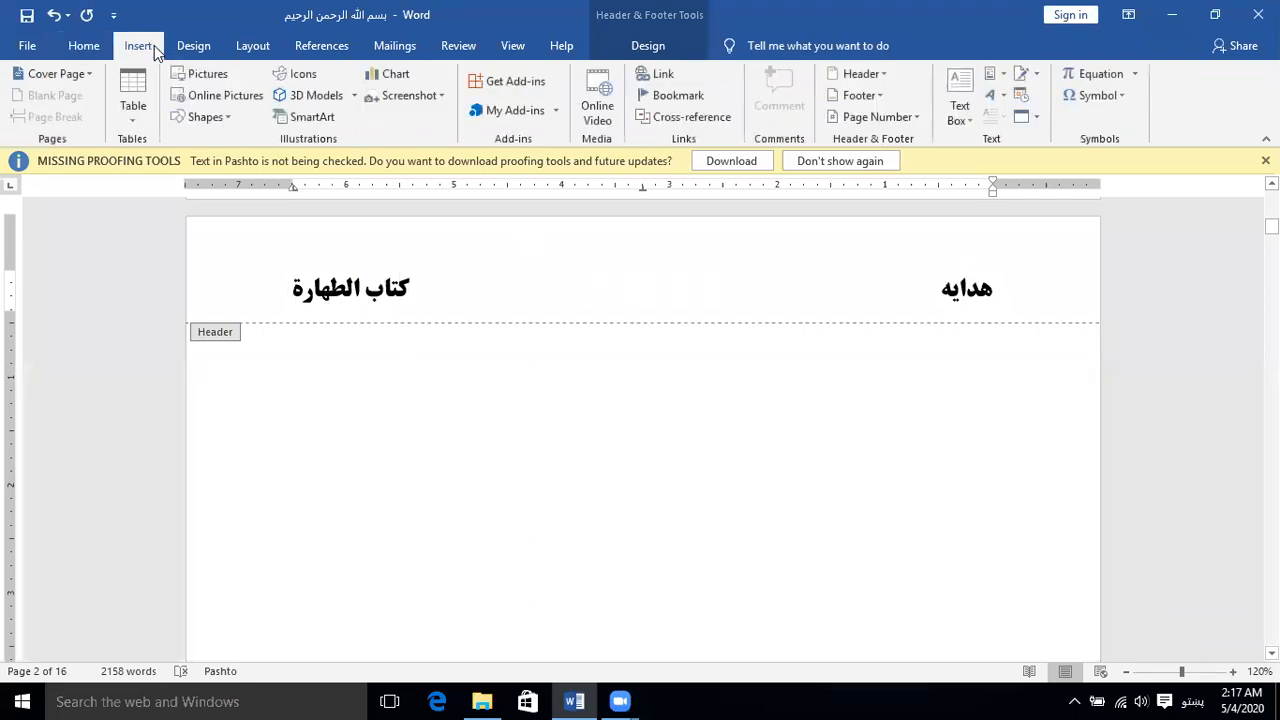
pyautogui.click(136, 116)
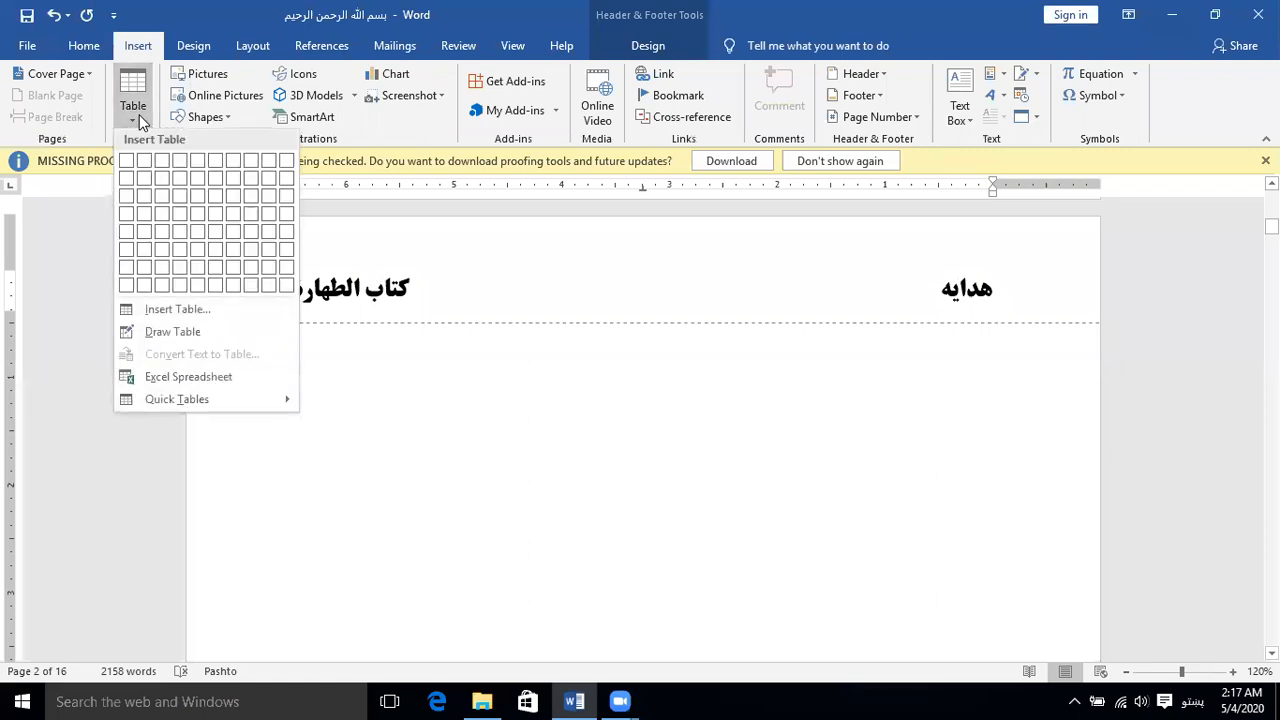
pyautogui.click(229, 116)
pyautogui.click(198, 161)
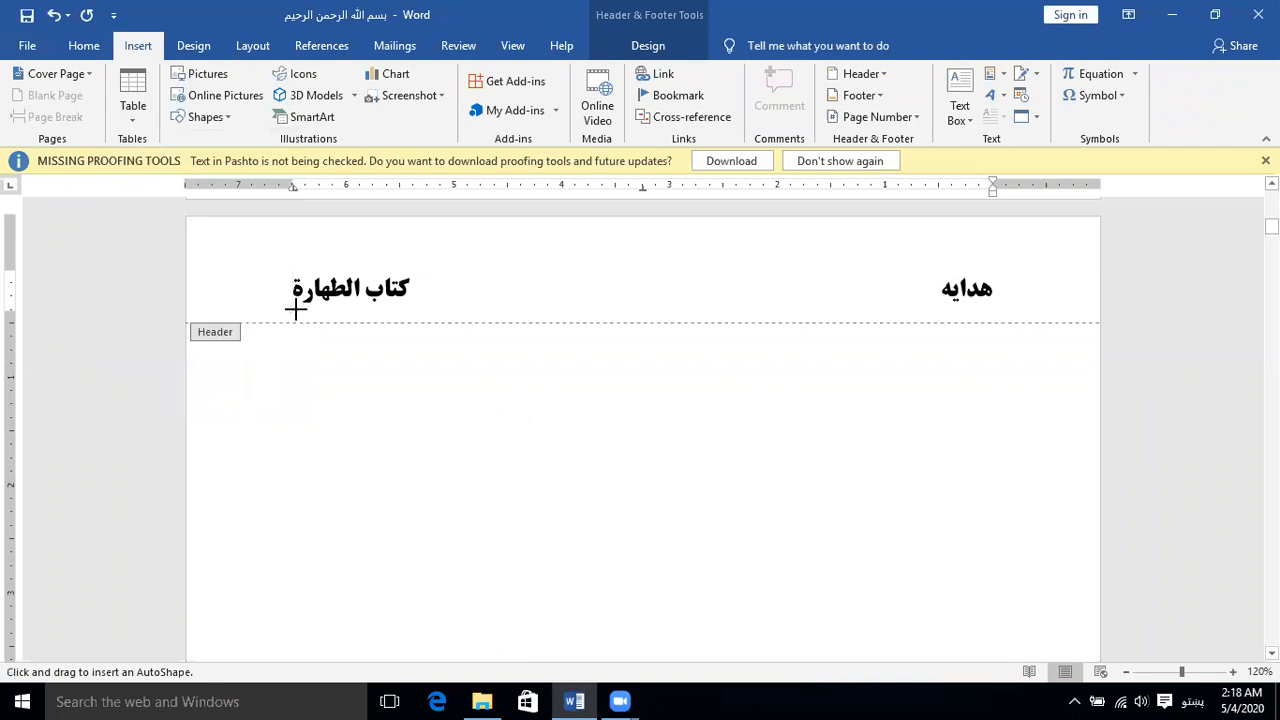
pyautogui.moveTo(294, 309)
pyautogui.mouseDown()
pyautogui.moveTo(948, 347)
pyautogui.moveTo(1006, 306)
pyautogui.moveTo(994, 304)
pyautogui.mouseUp()
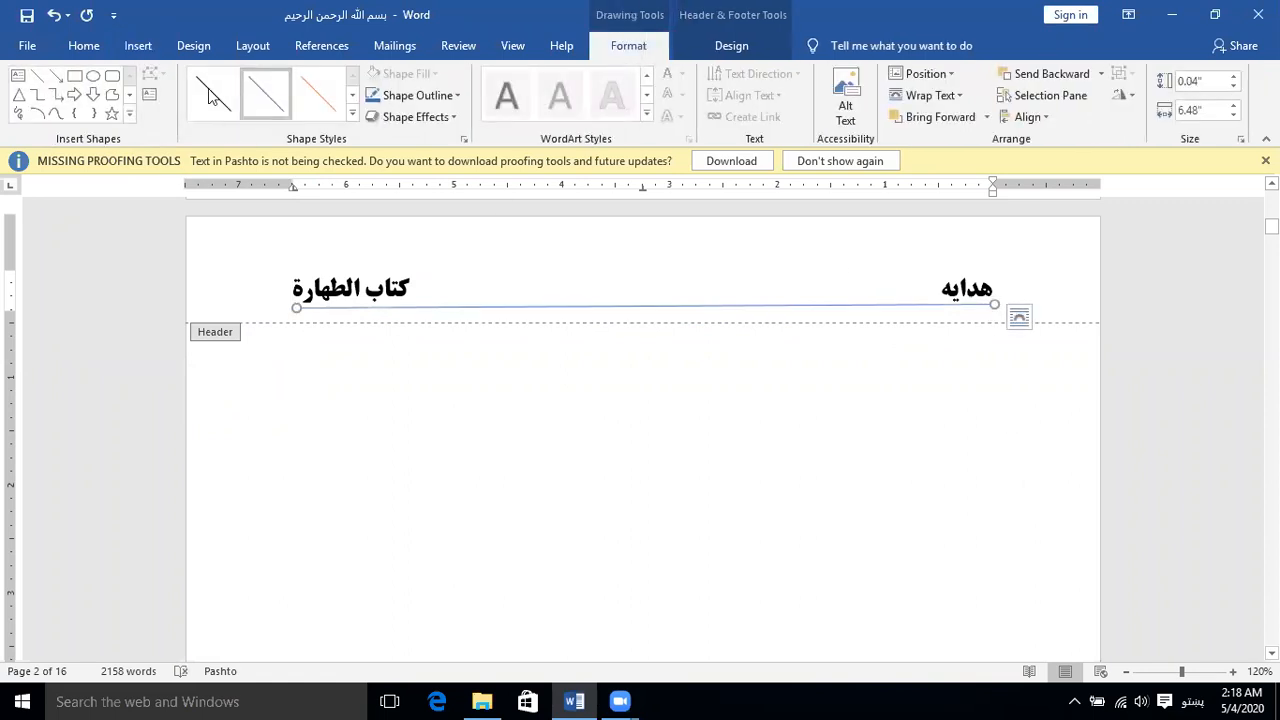
# Step: Set the outline weight of the header line to 2¼ pt
pyautogui.click(457, 97)
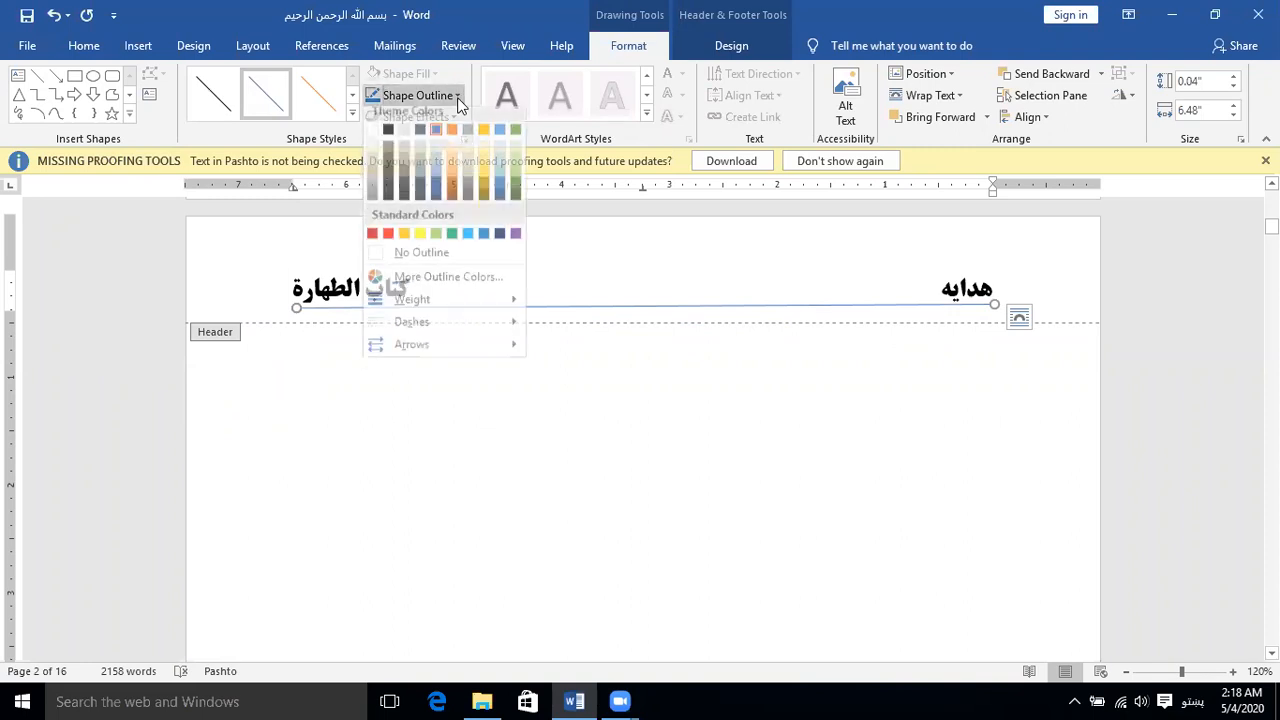
pyautogui.moveTo(448, 309)
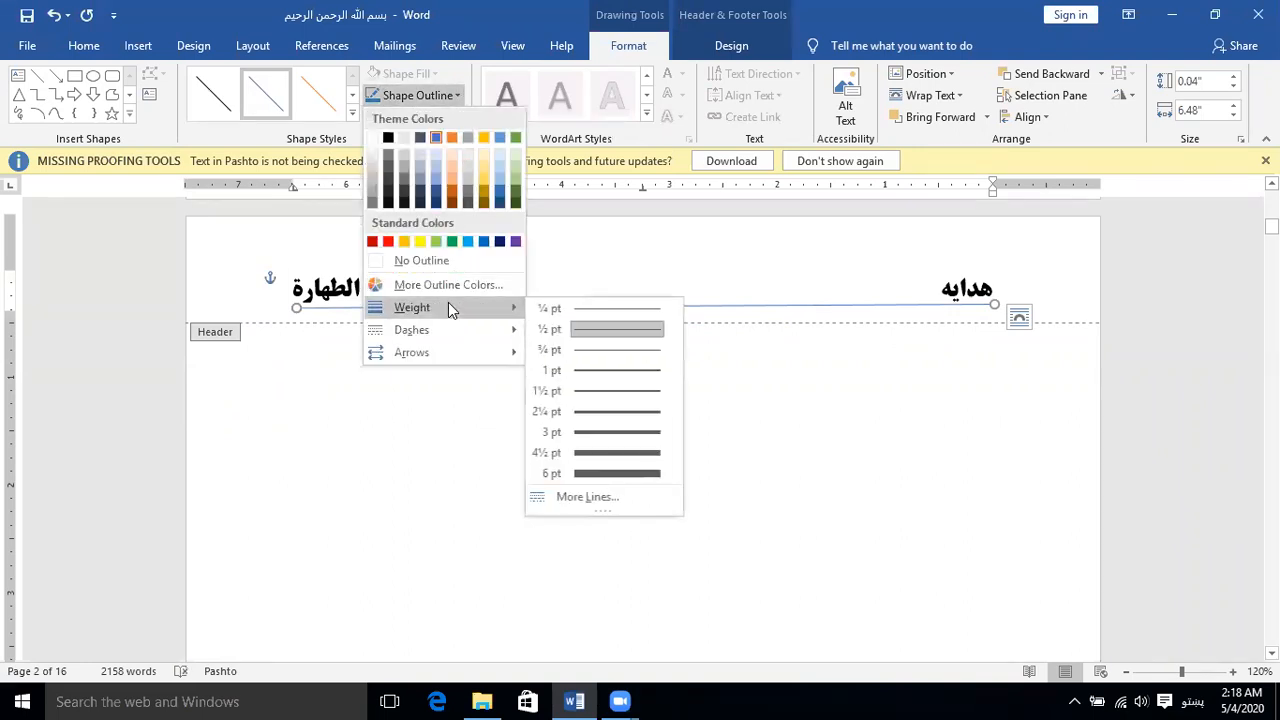
pyautogui.click(609, 412)
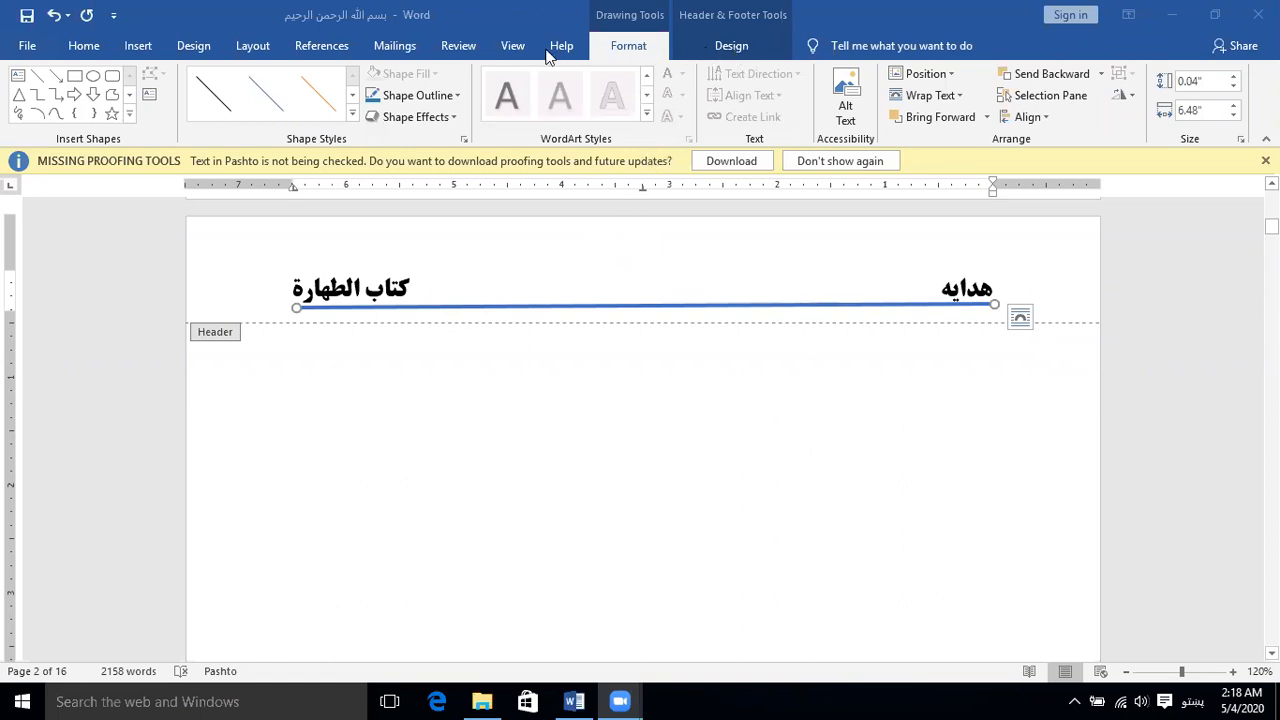
# Step: Enter the word "الصلوة" at the middle position of the header in the Pashto keyboard language
pyautogui.click(682, 282)
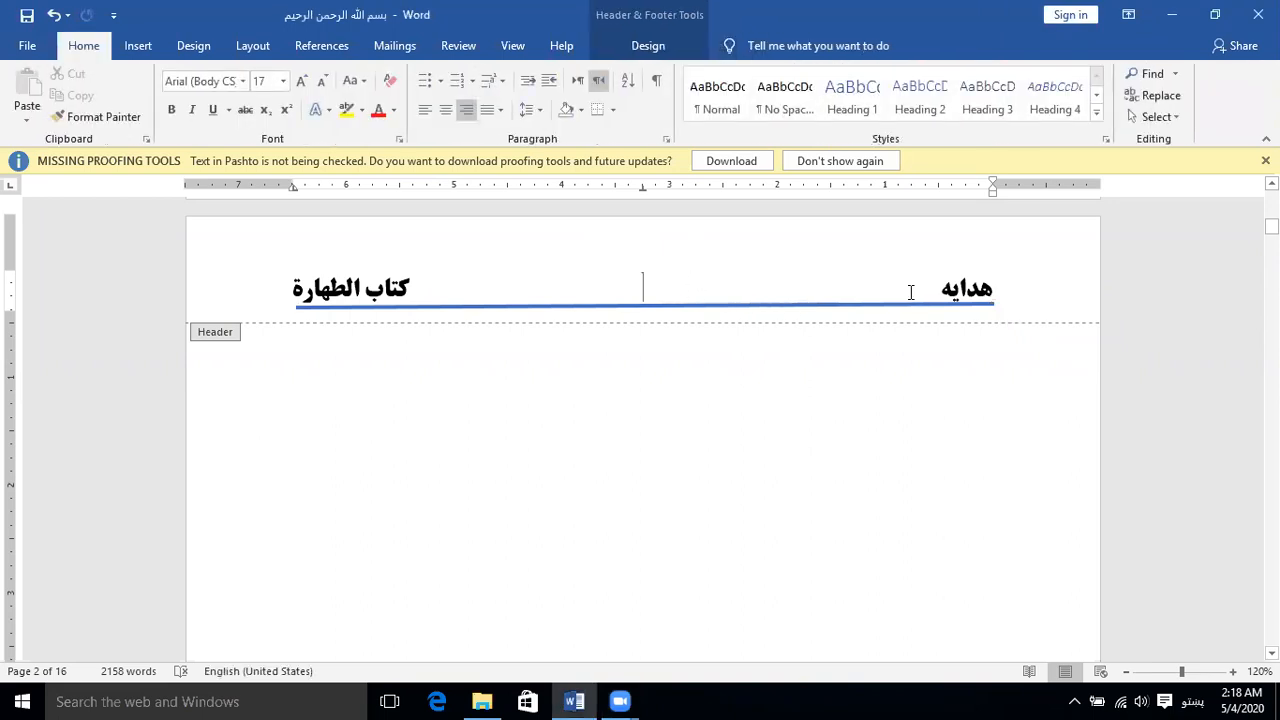
pyautogui.hotkey('alt', 'shift')
pyautogui.write('الصل')
pyautogui.write('و')
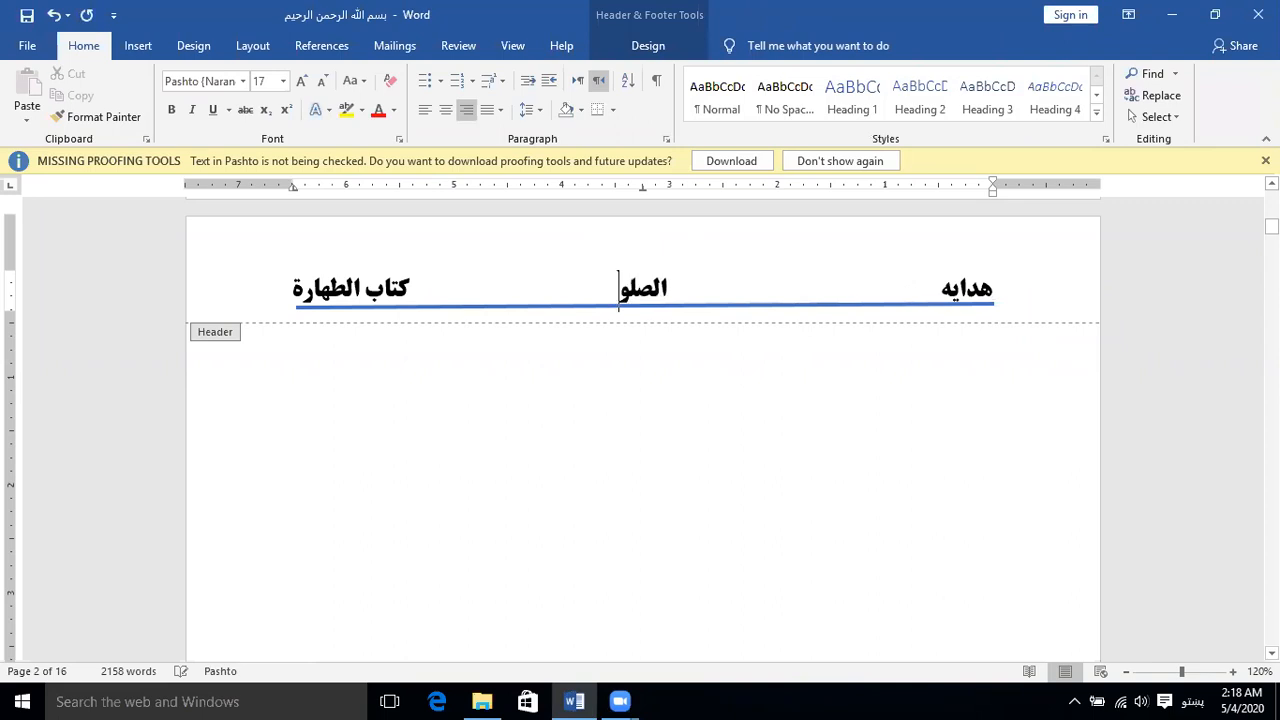
pyautogui.write('ة')
# Step: Change the left header entry to "باب الطهارة" and the middle entry to "کتاب الصلوة"
pyautogui.doubleClick(384, 290)
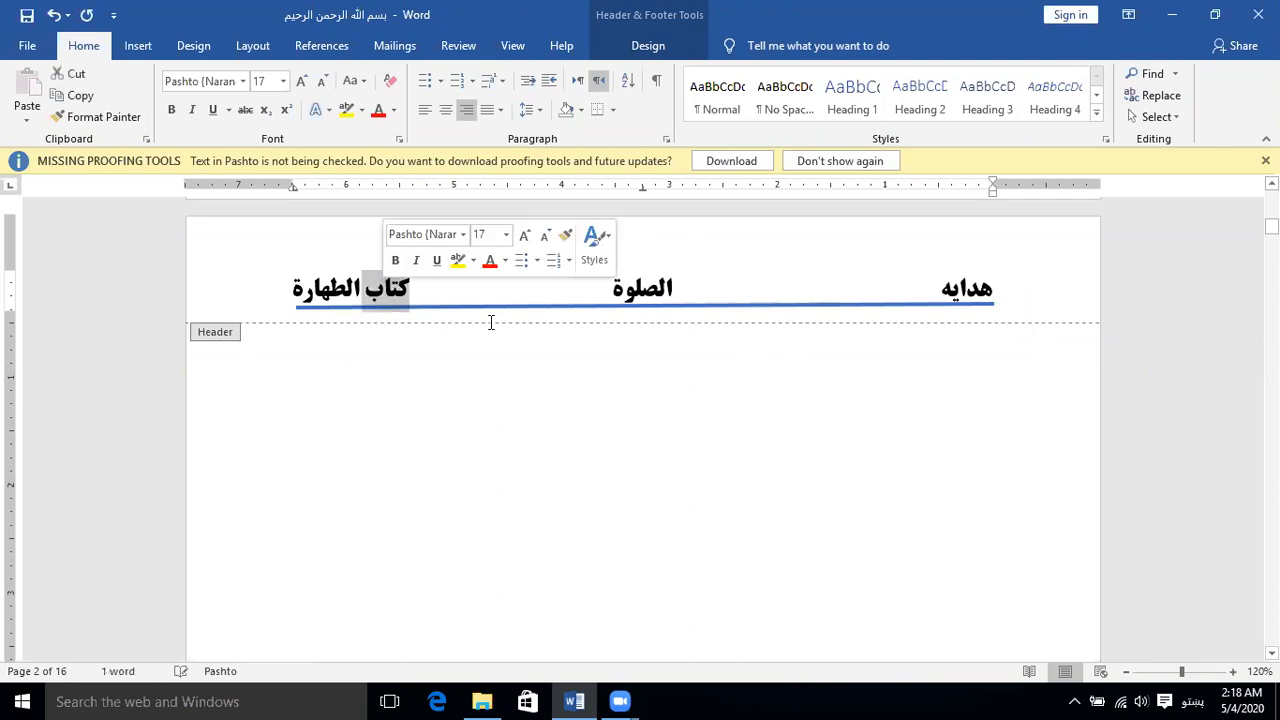
pyautogui.write('باب')
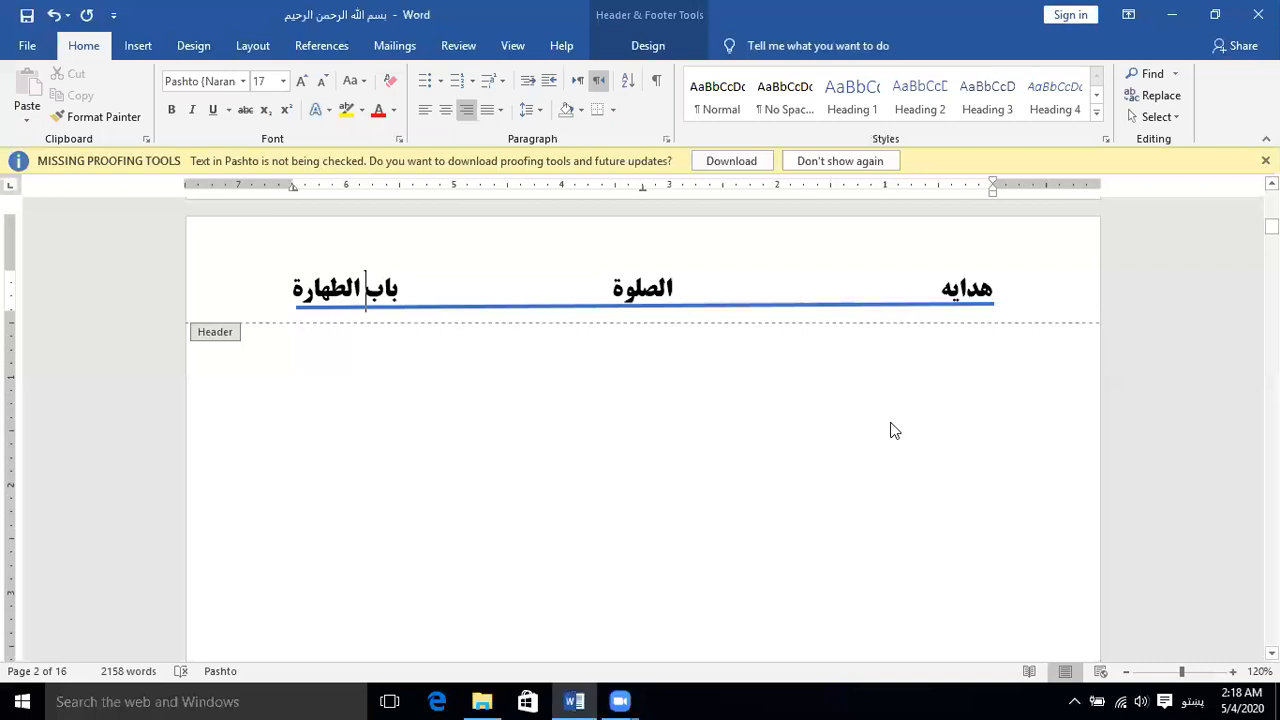
pyautogui.click(684, 290)
pyautogui.write('کتاب')
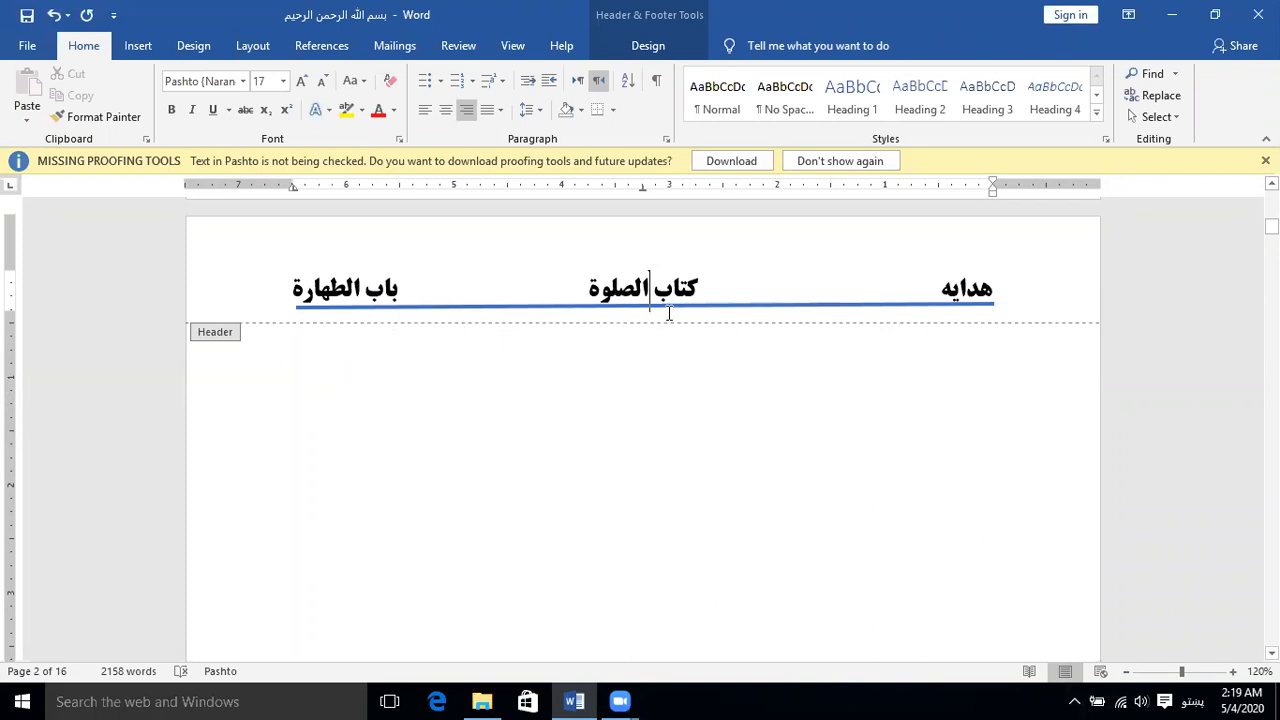
# Step: Nudge the blue line slightly down so it sits clear below the header text
pyautogui.click(884, 306)
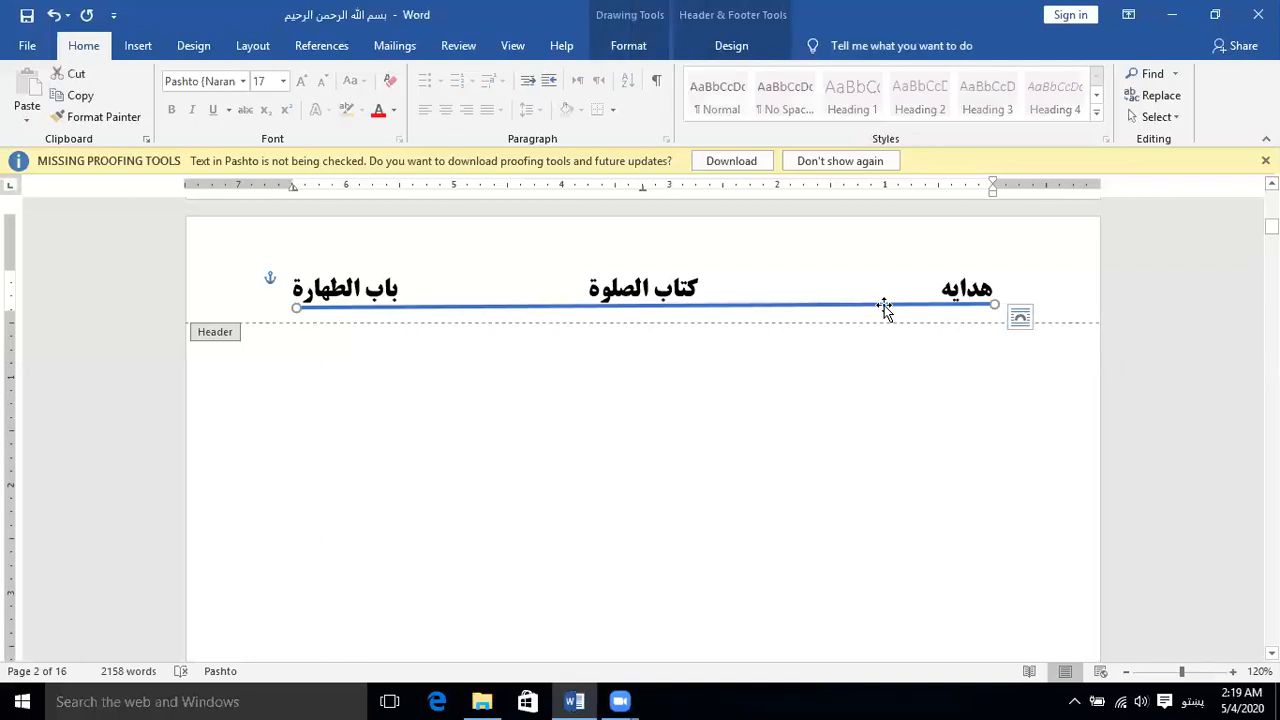
pyautogui.press('Down')
pyautogui.press('Down')
pyautogui.press('Down')
pyautogui.press('Down')
pyautogui.press('Down')
pyautogui.press('Down')
pyautogui.press('Down')
pyautogui.press('Down')
pyautogui.press('Down')
pyautogui.press('Down')
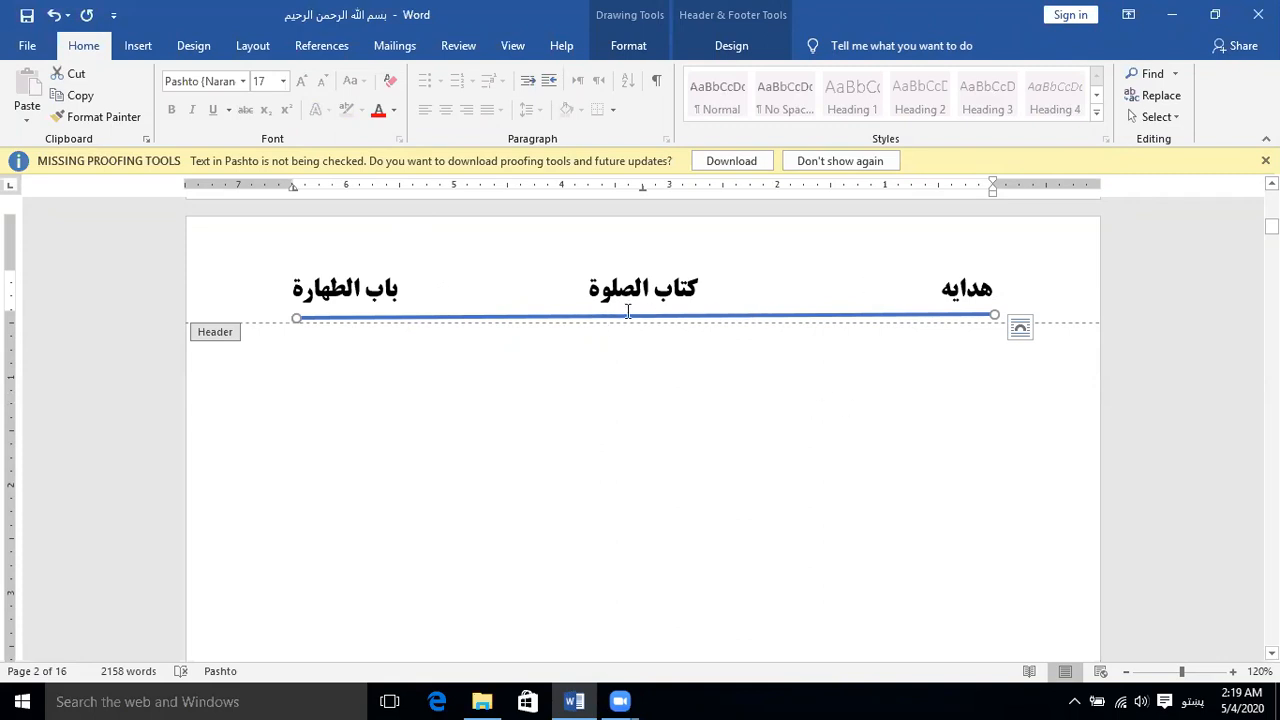
# Step: Draw an oval about 0.45" high and 0.74" wide over the header word "هدایه" and remove its fill
pyautogui.click(152, 46)
pyautogui.click(229, 120)
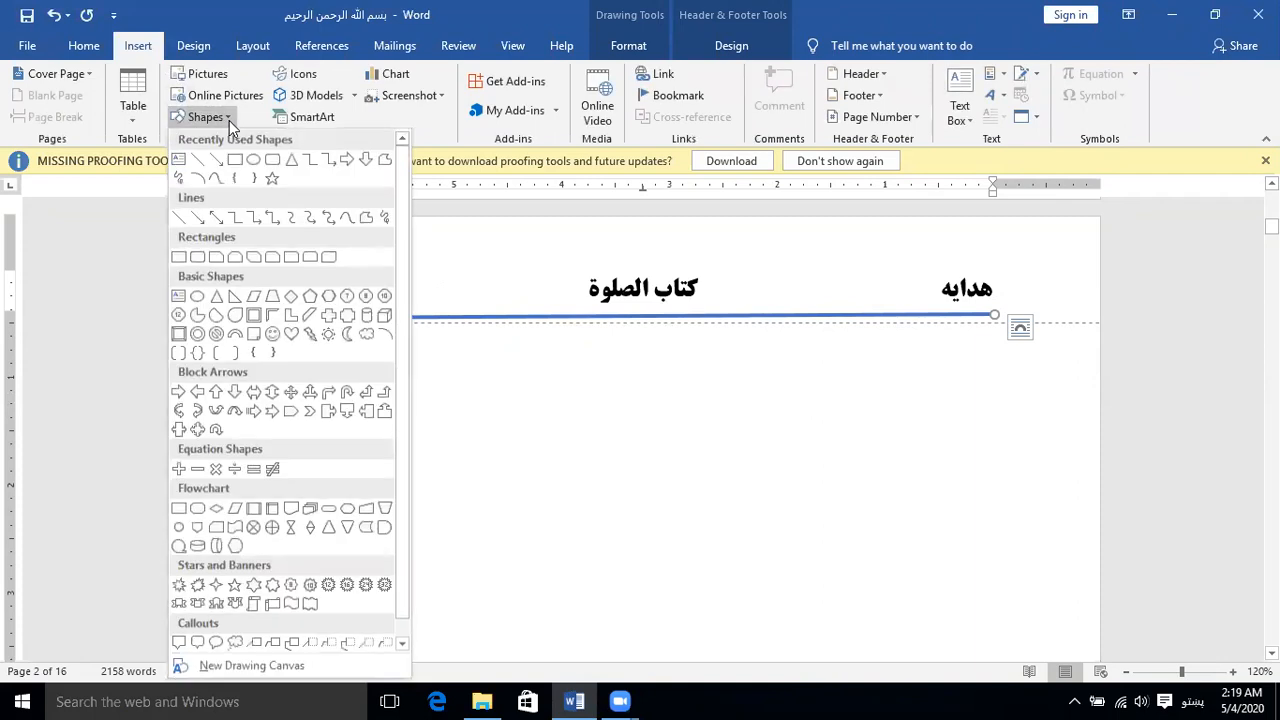
pyautogui.click(270, 161)
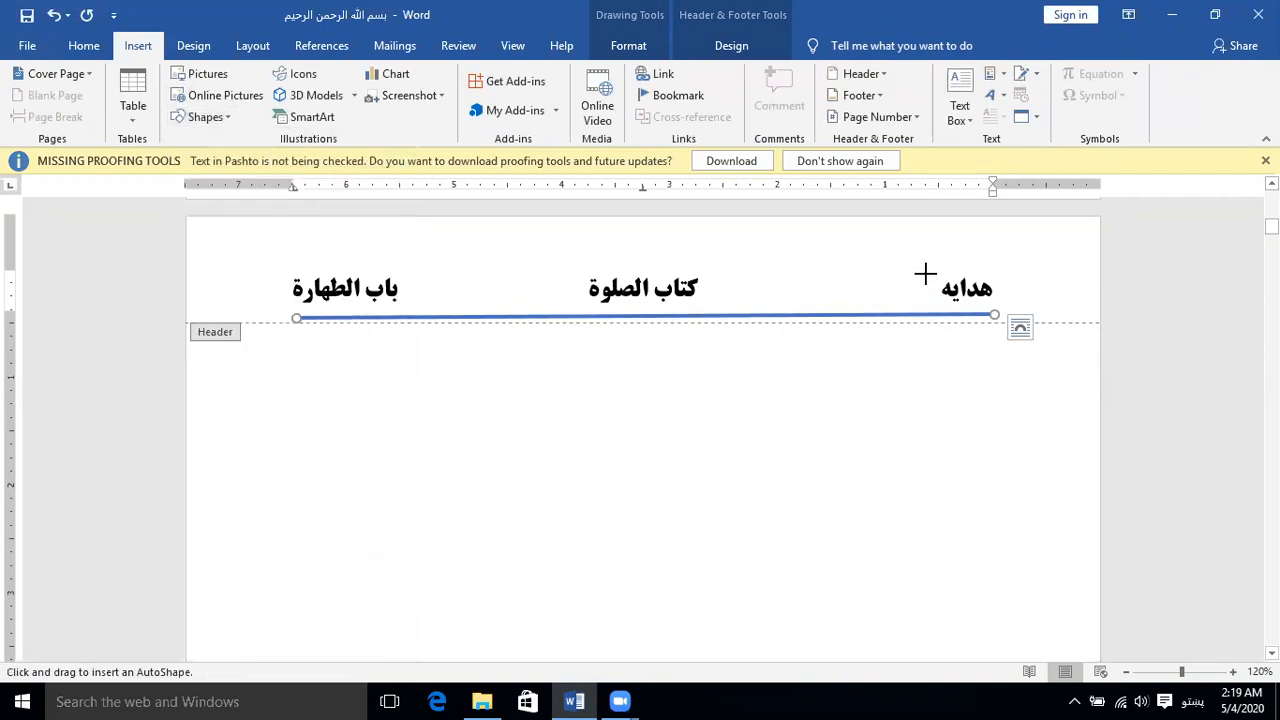
pyautogui.moveTo(925, 265); pyautogui.dragTo(1006, 314)
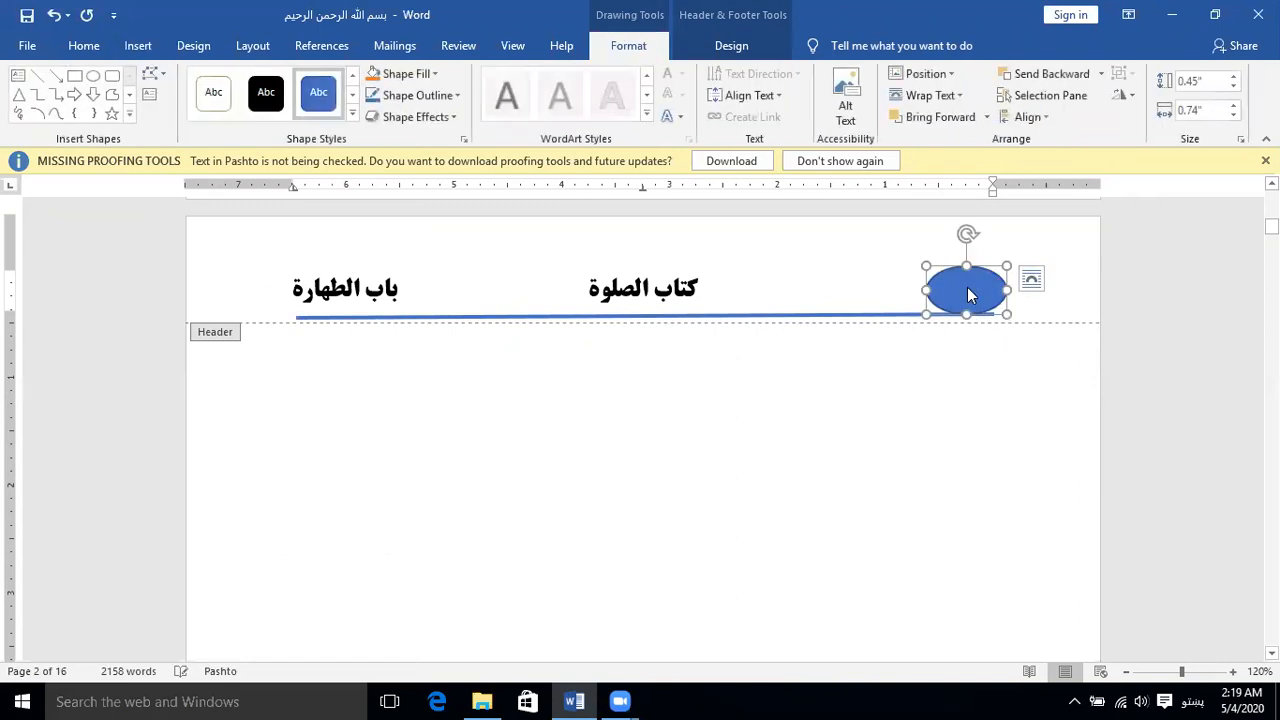
pyautogui.click(436, 75)
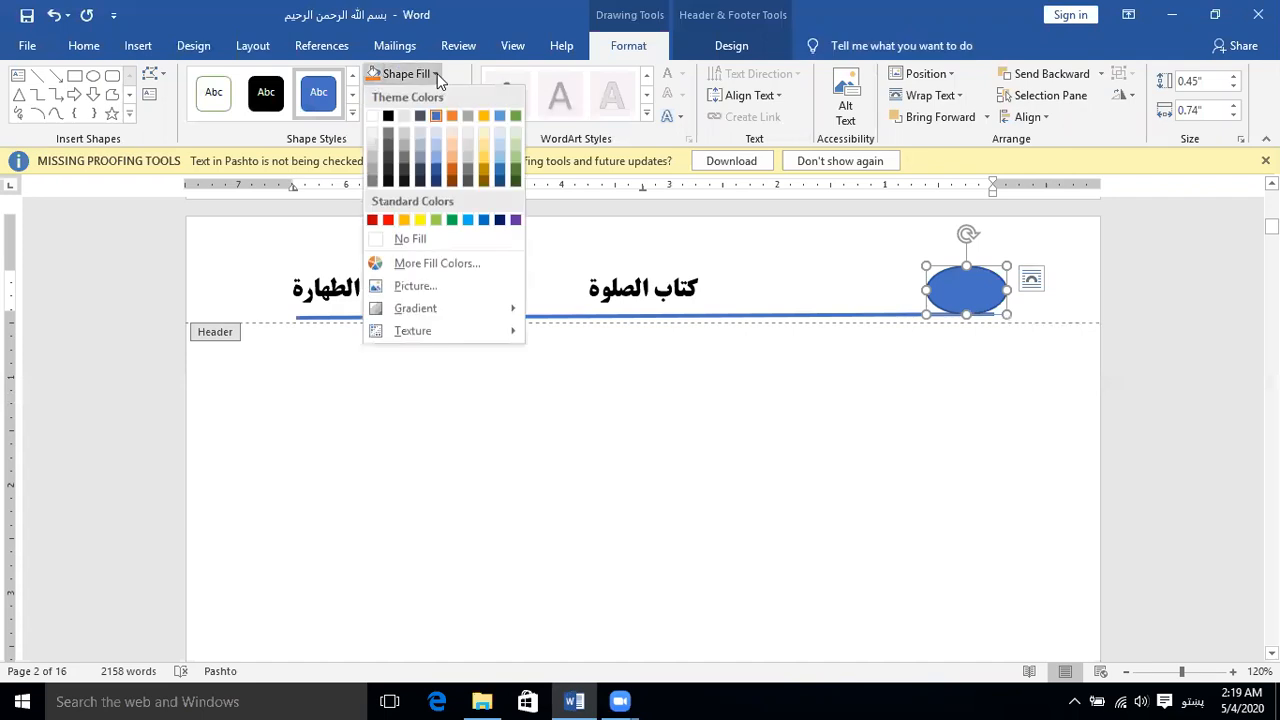
pyautogui.click(407, 240)
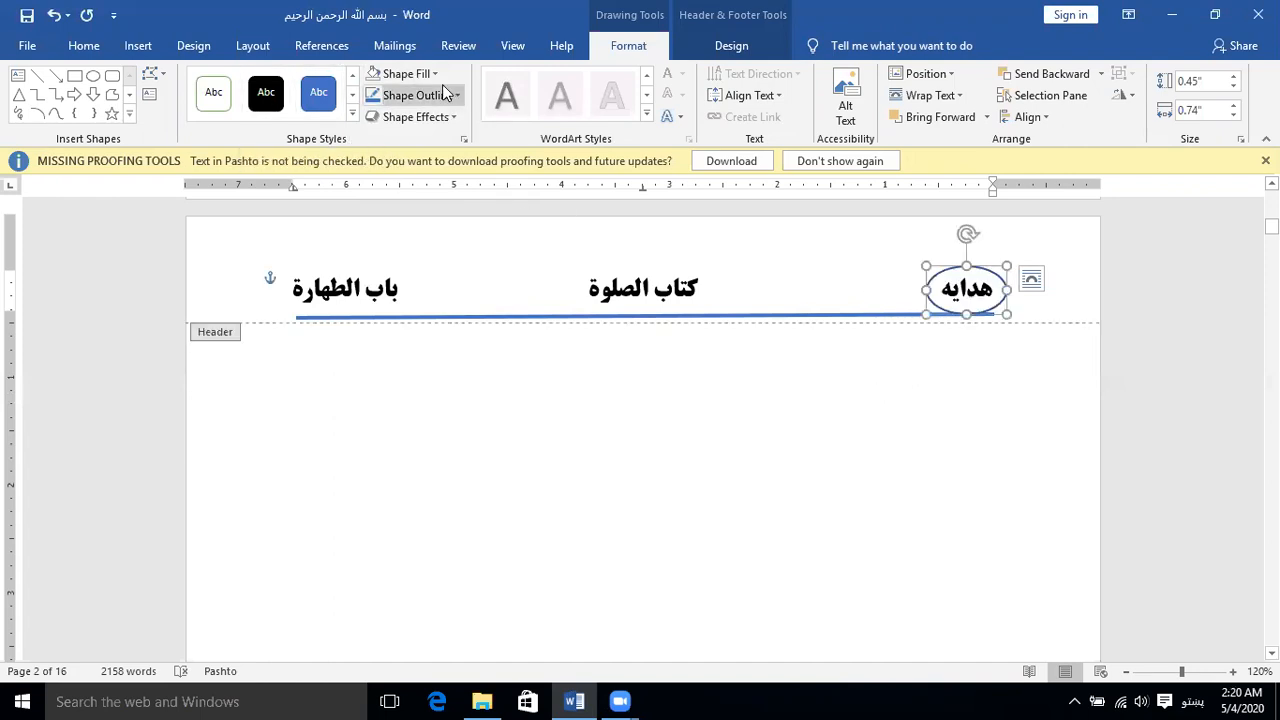
# Step: Apply the solid black shape style to the oval over the header word "هدایه" and send it behind the text
pyautogui.click(278, 97)
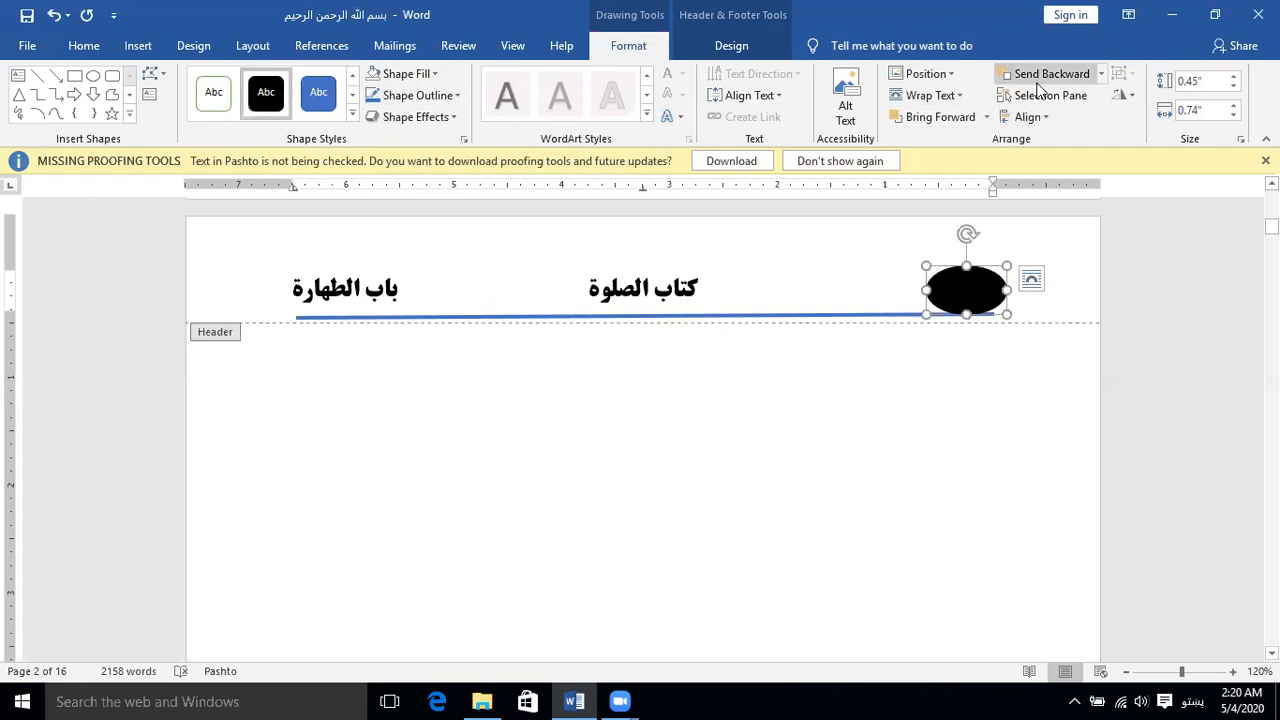
pyautogui.click(987, 118)
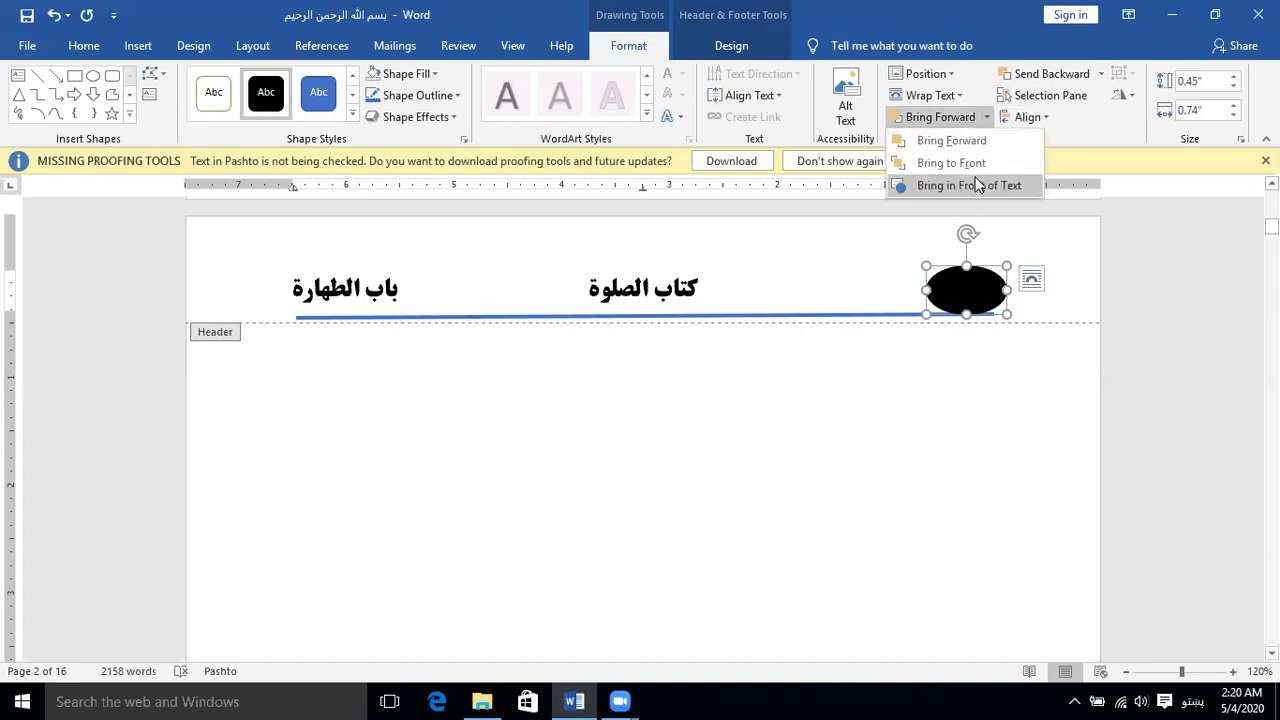
pyautogui.click(1101, 74)
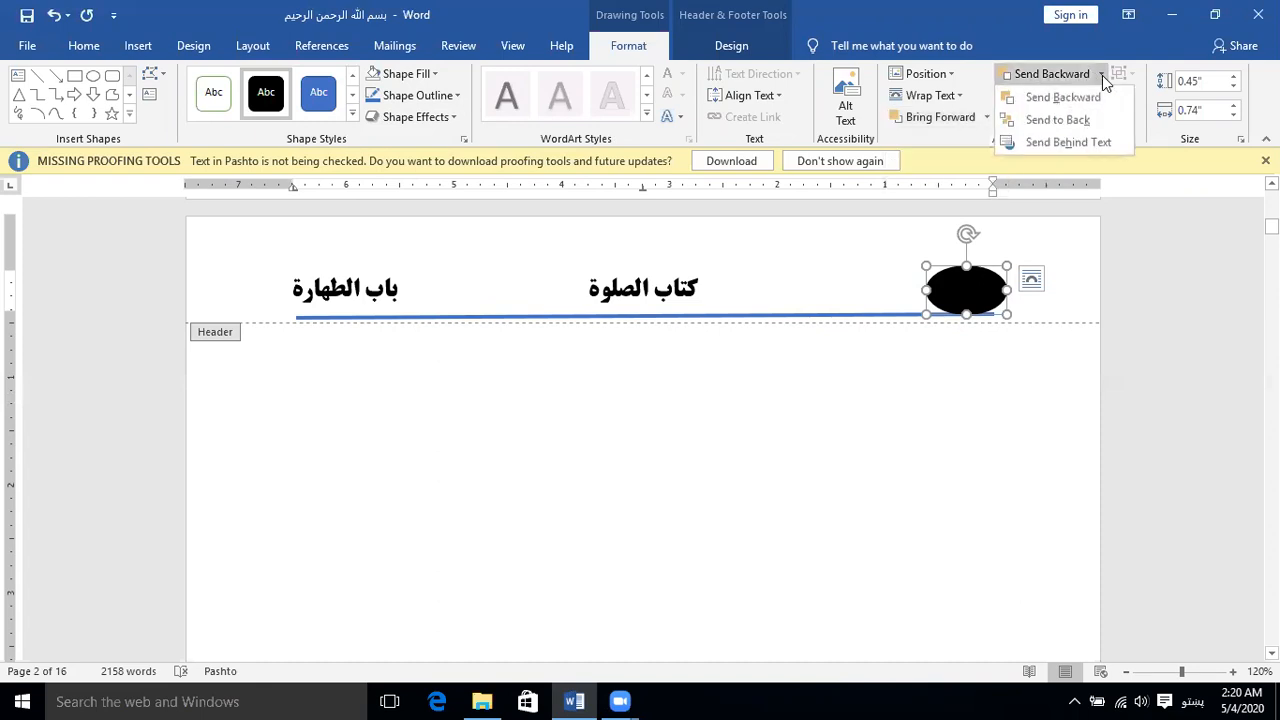
pyautogui.click(1083, 142)
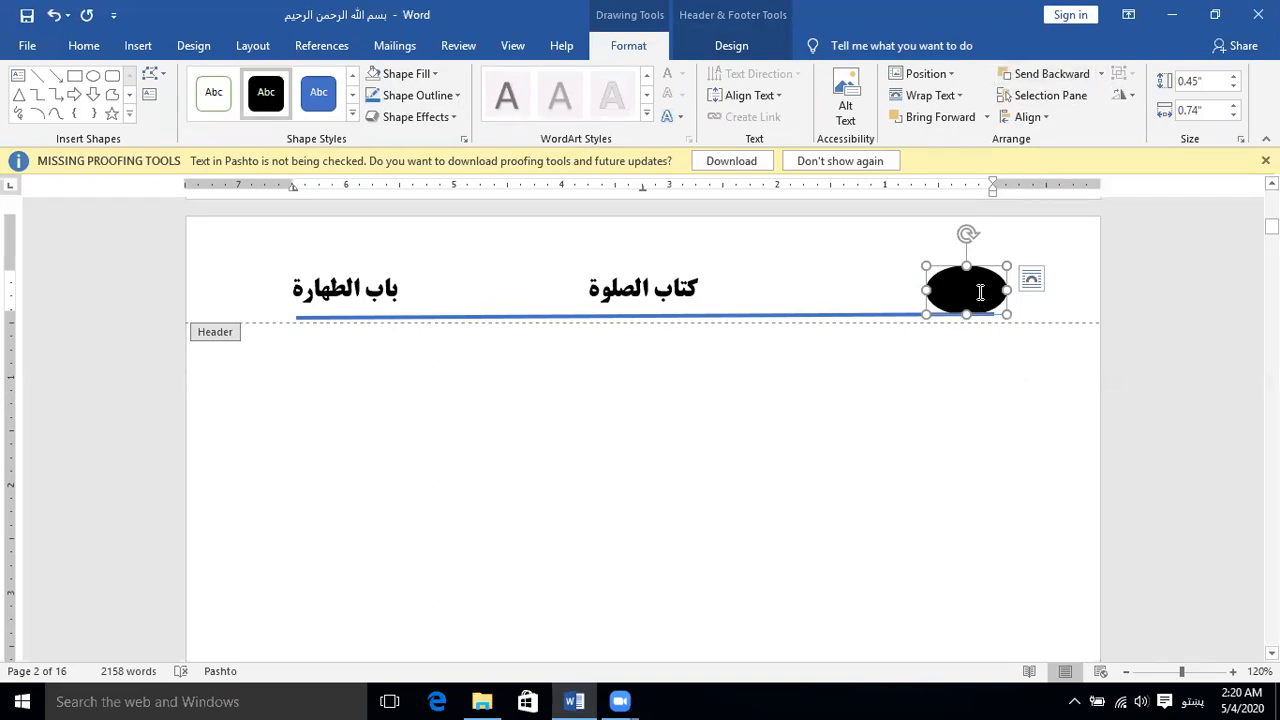
# Step: Set the font colour of the header word "هدایه" inside the black oval to white
pyautogui.click(884, 294)
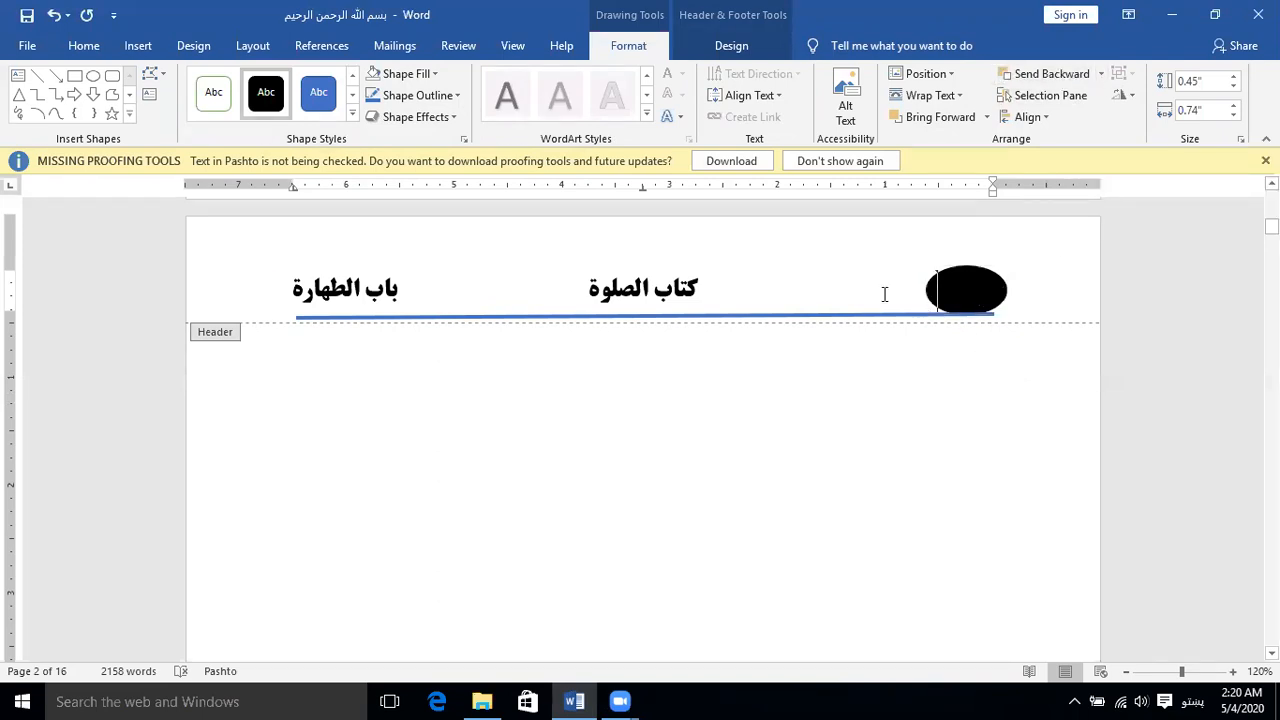
pyautogui.hotkey('shift', 'Right')
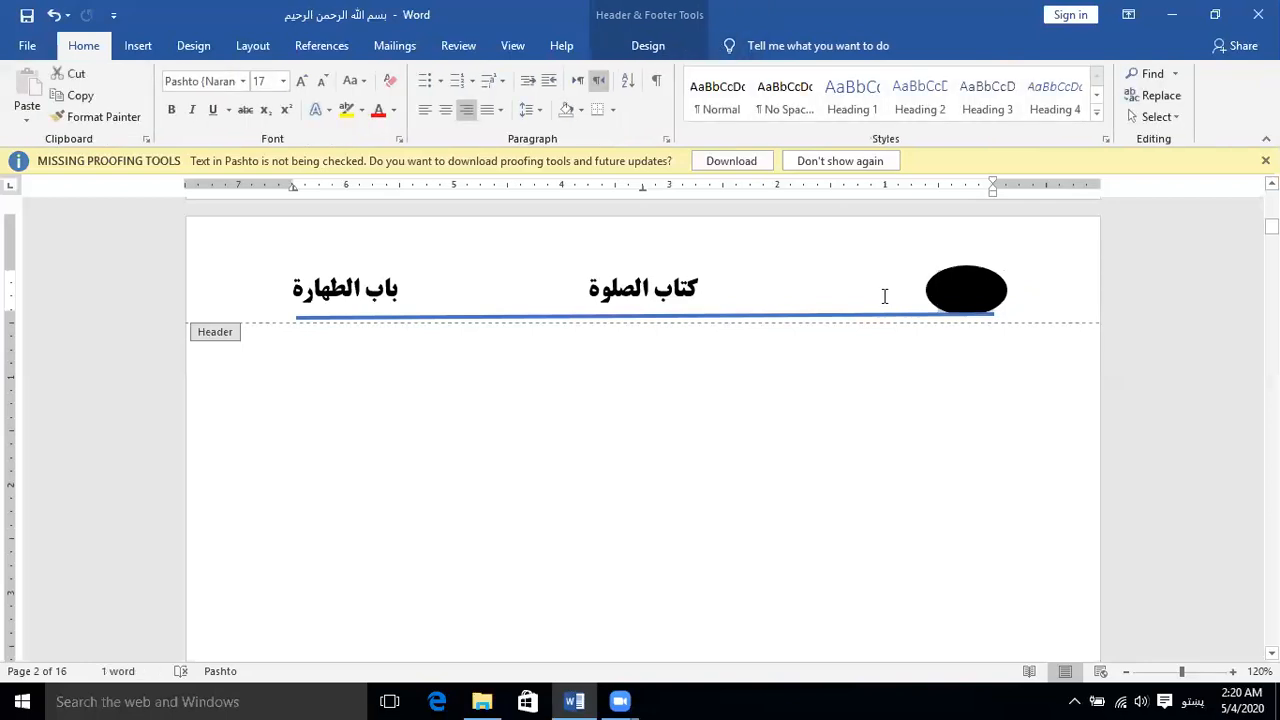
pyautogui.click(393, 115)
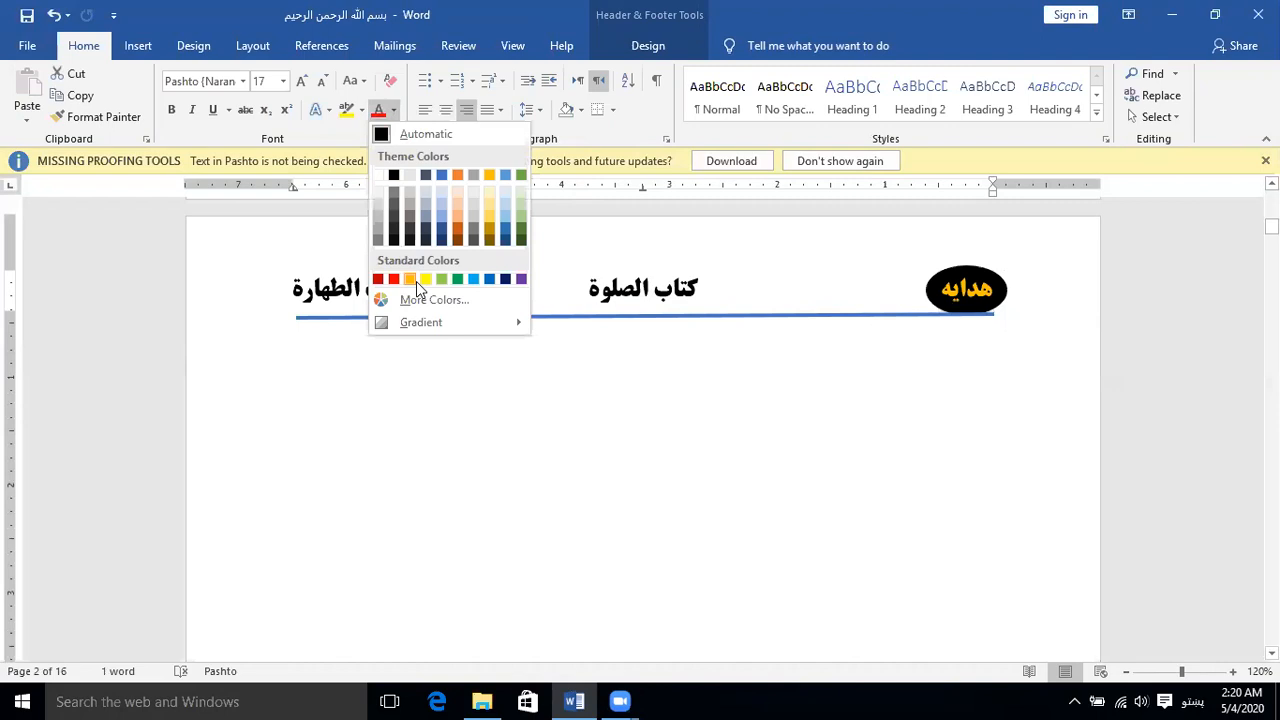
pyautogui.click(415, 182)
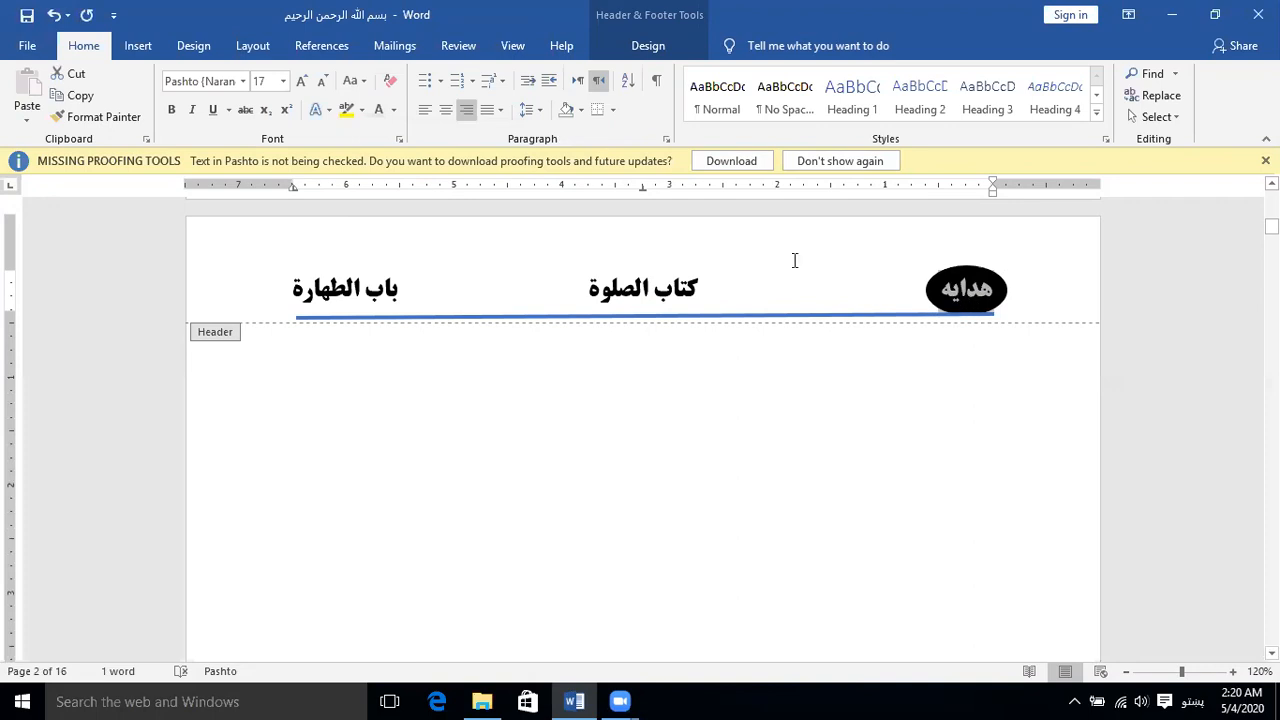
pyautogui.click(394, 110)
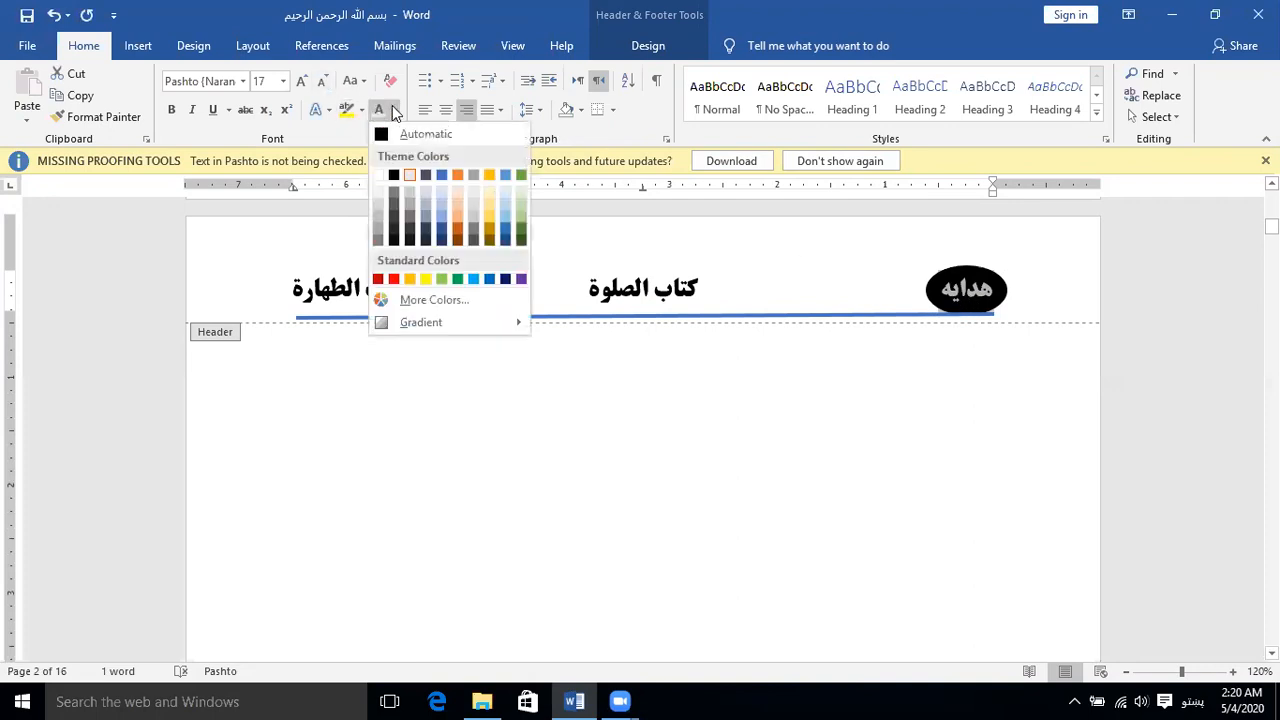
pyautogui.click(377, 176)
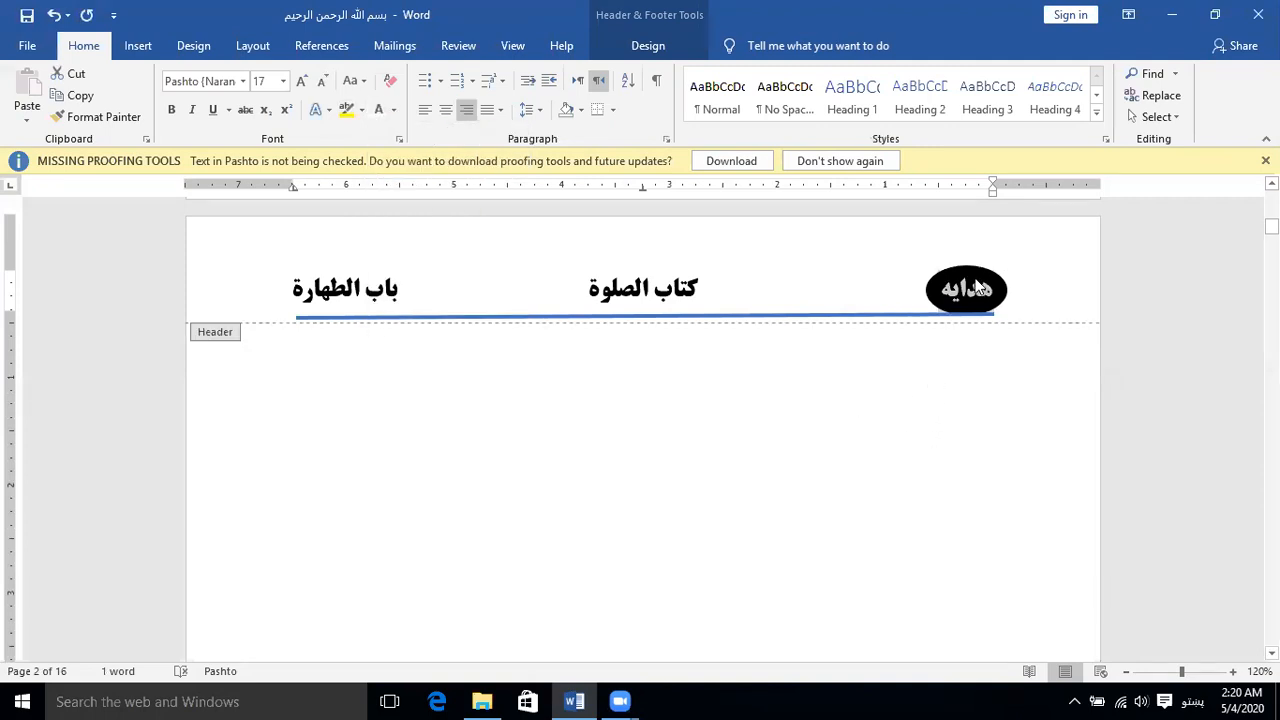
# Step: Draw a flowchart alternate-process shape about 0.35" high and 1.21" wide over the middle header entry "کتاب الصلوة"
pyautogui.doubleClick(646, 289)
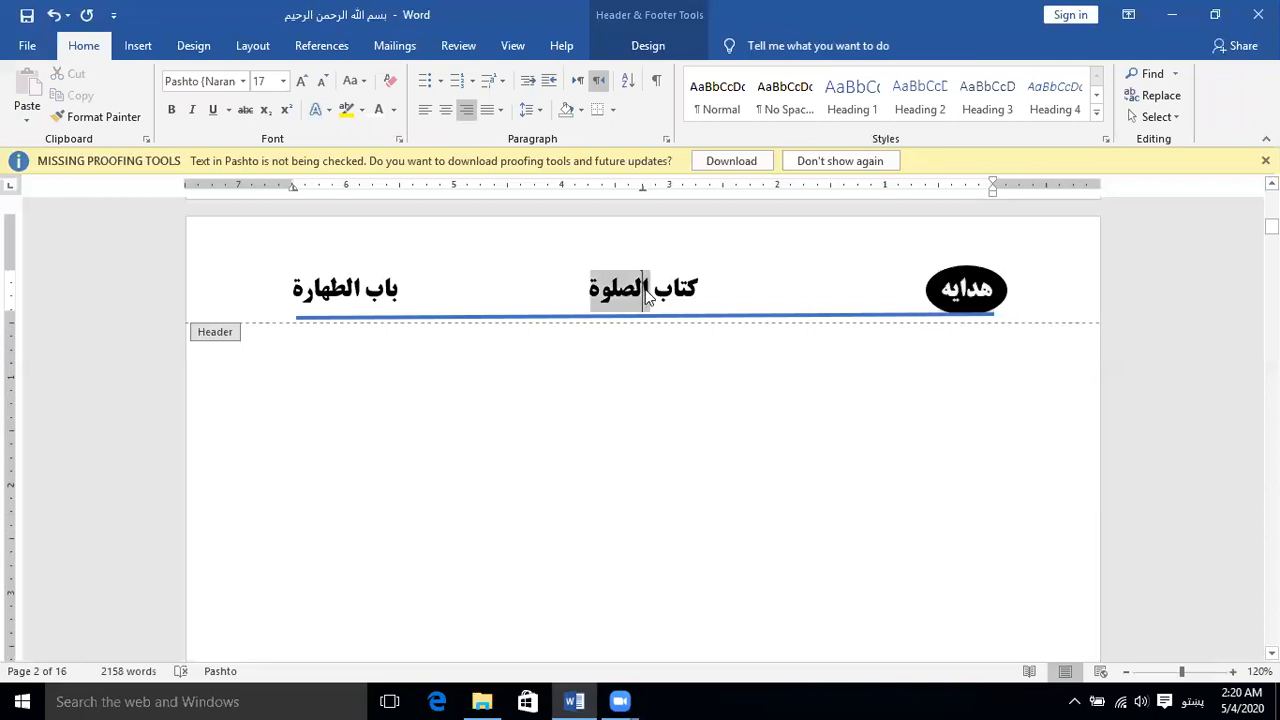
pyautogui.keyDown('shift'); pyautogui.click(695, 295); pyautogui.keyUp('shift')
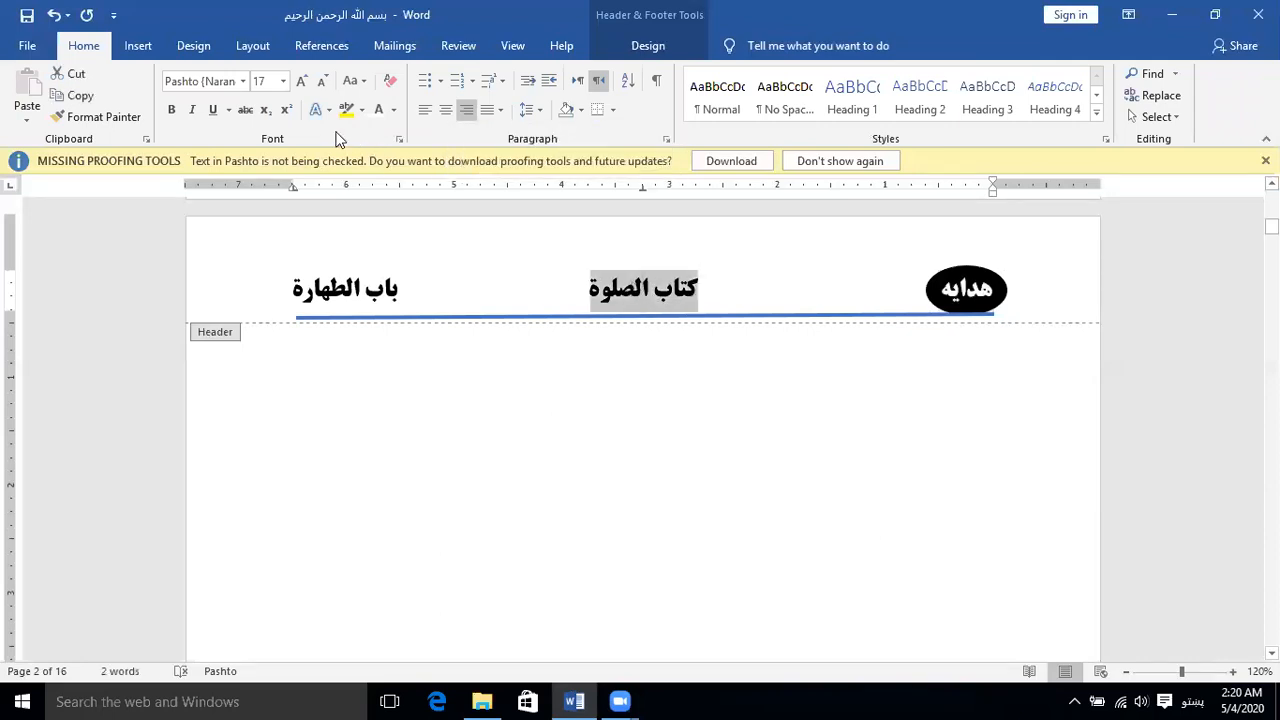
pyautogui.click(138, 46)
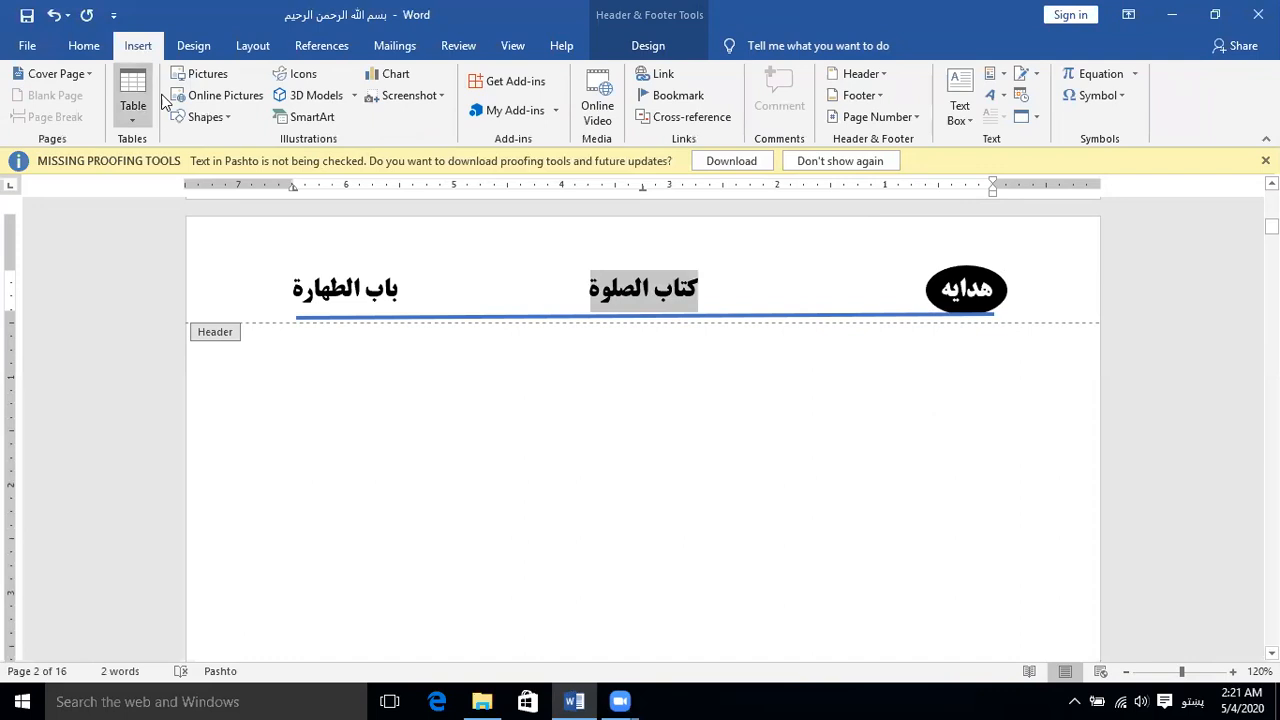
pyautogui.click(228, 117)
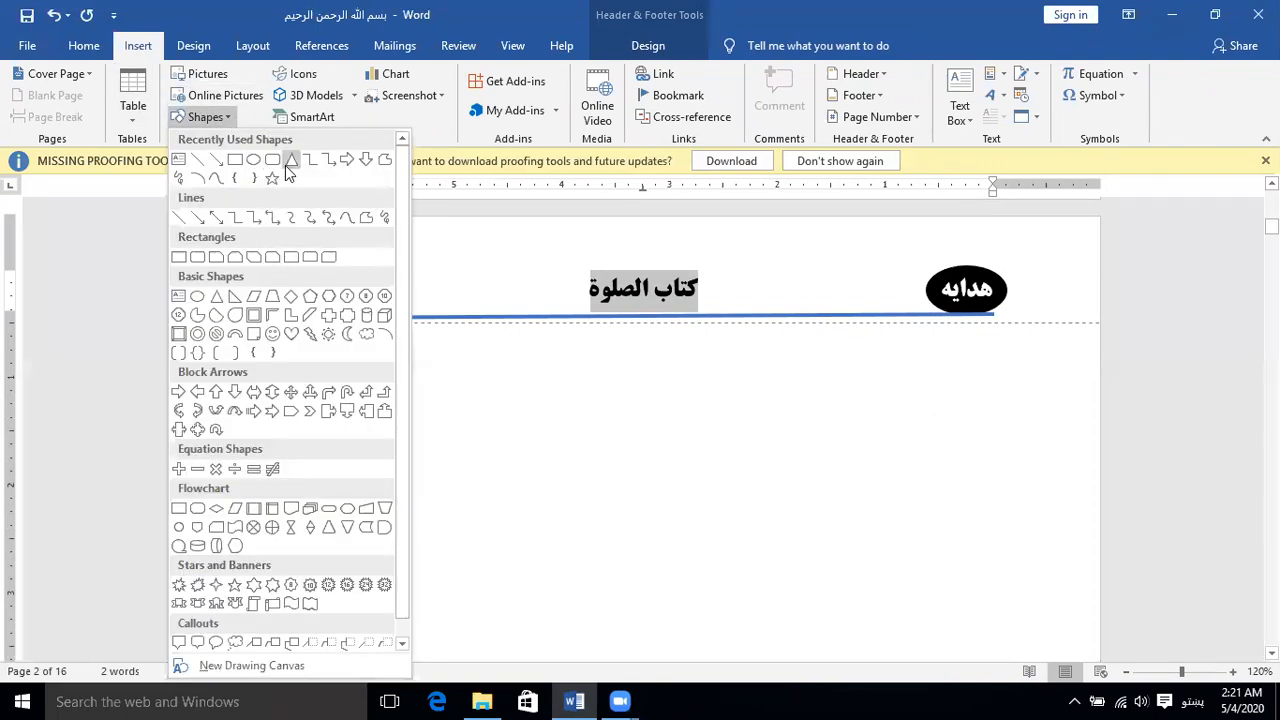
pyautogui.click(198, 509)
pyautogui.moveTo(577, 273)
pyautogui.mouseDown()
pyautogui.moveTo(656, 310)
pyautogui.moveTo(726, 311)
pyautogui.moveTo(710, 310)
pyautogui.mouseUp()
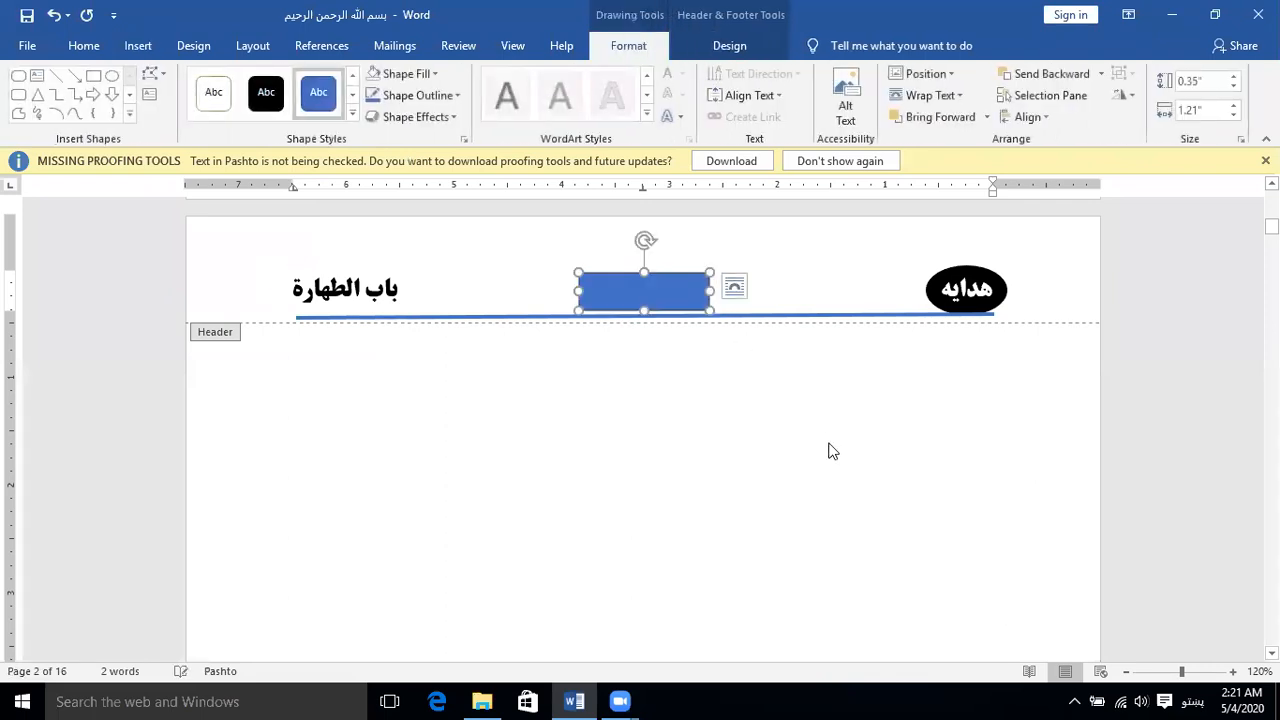
# Step: Remove the fill of the rounded shape around "کتاب الصلوة" and give it a dashed outline
pyautogui.click(437, 74)
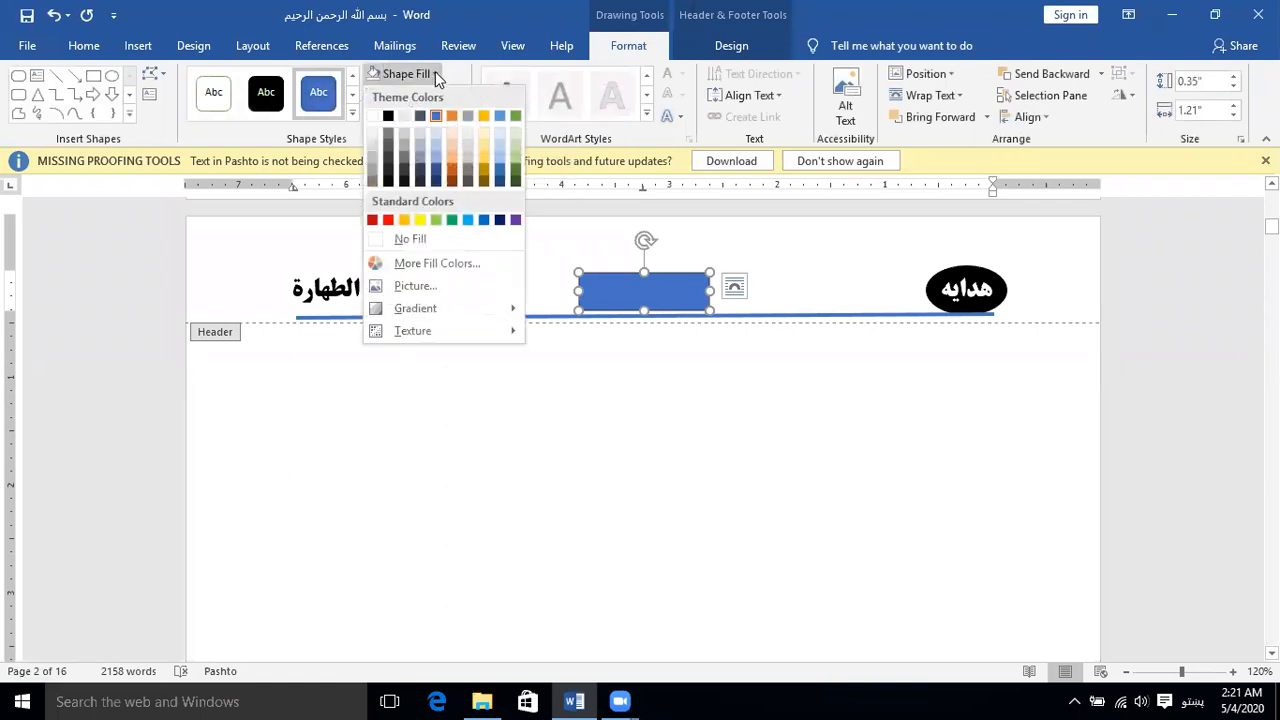
pyautogui.click(416, 240)
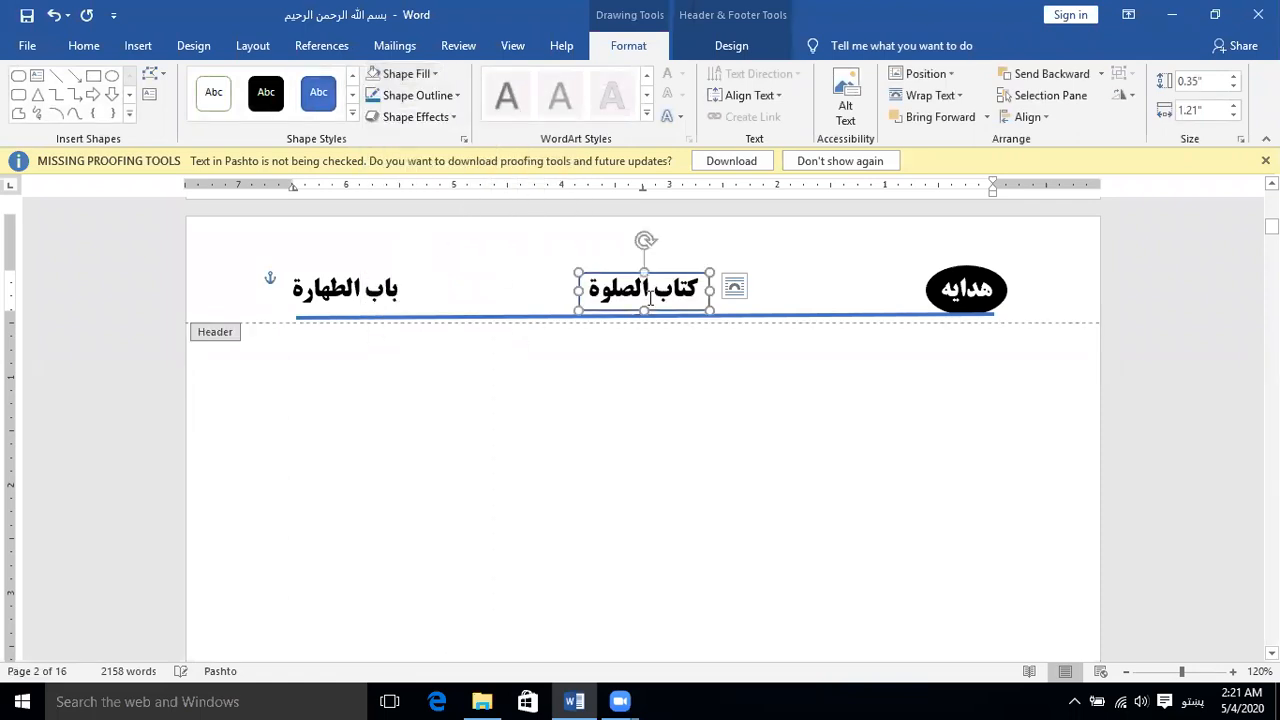
pyautogui.click(454, 95)
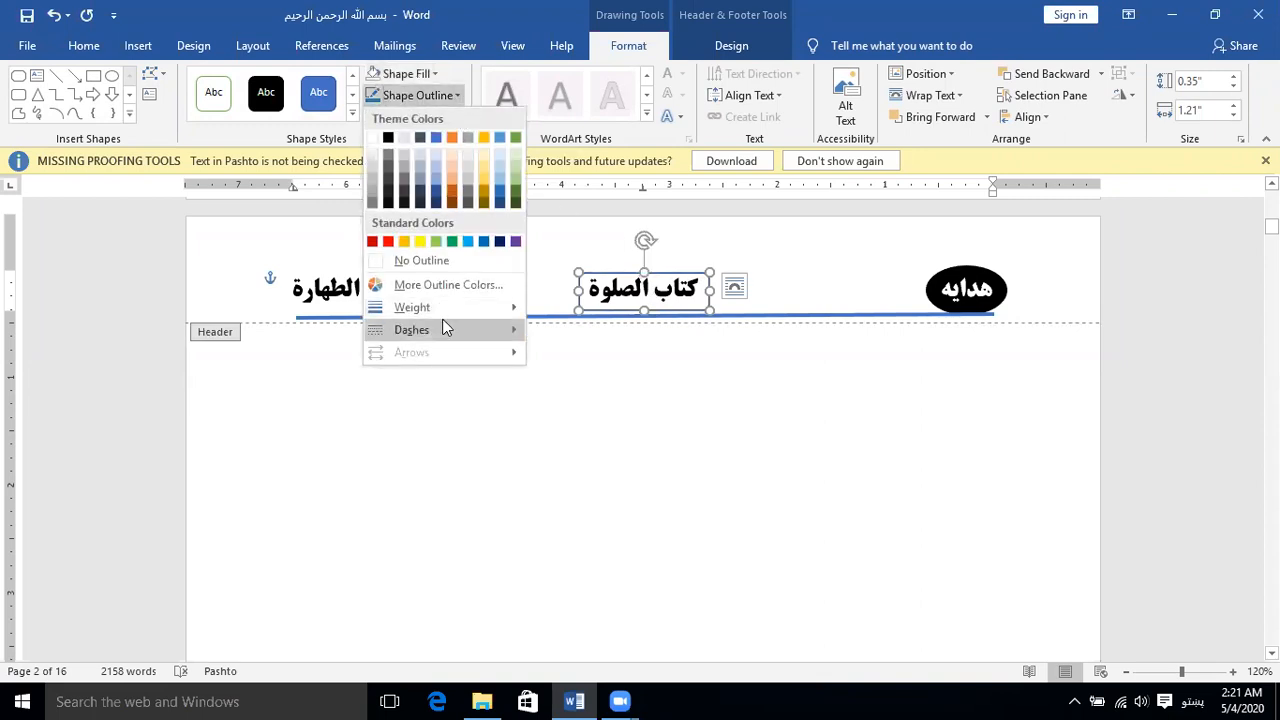
pyautogui.moveTo(445, 329)
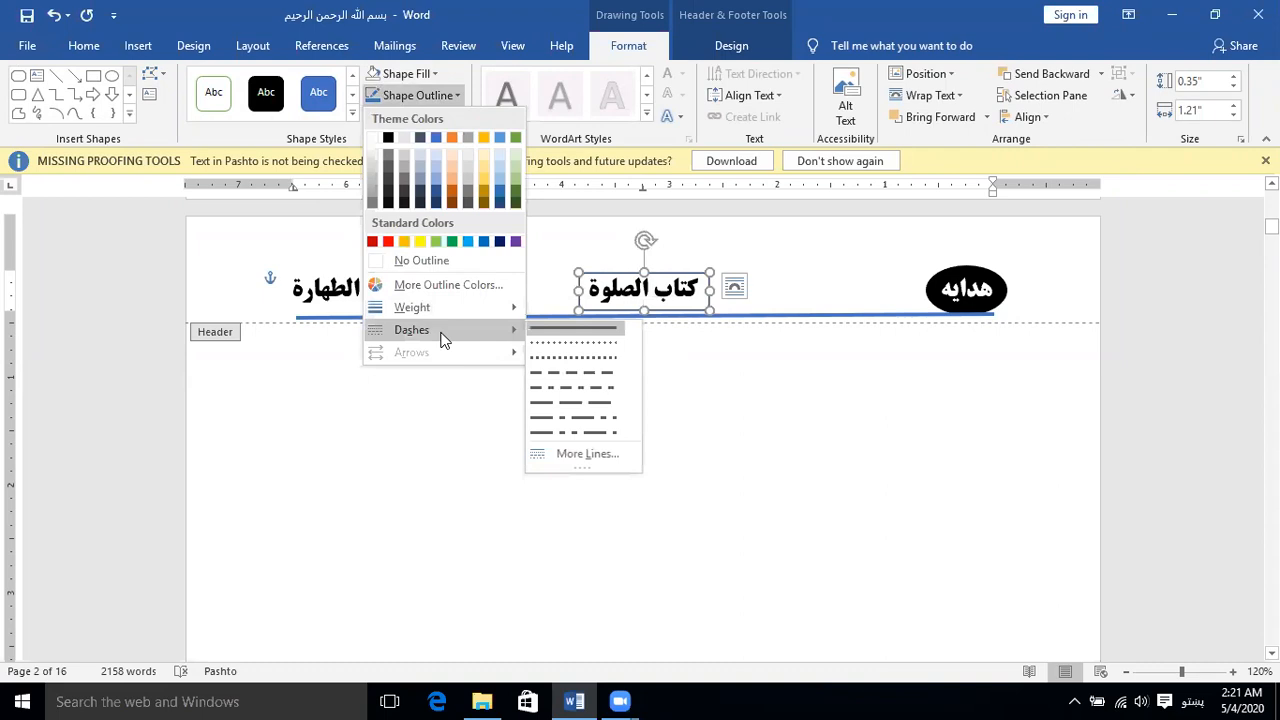
pyautogui.click(581, 355)
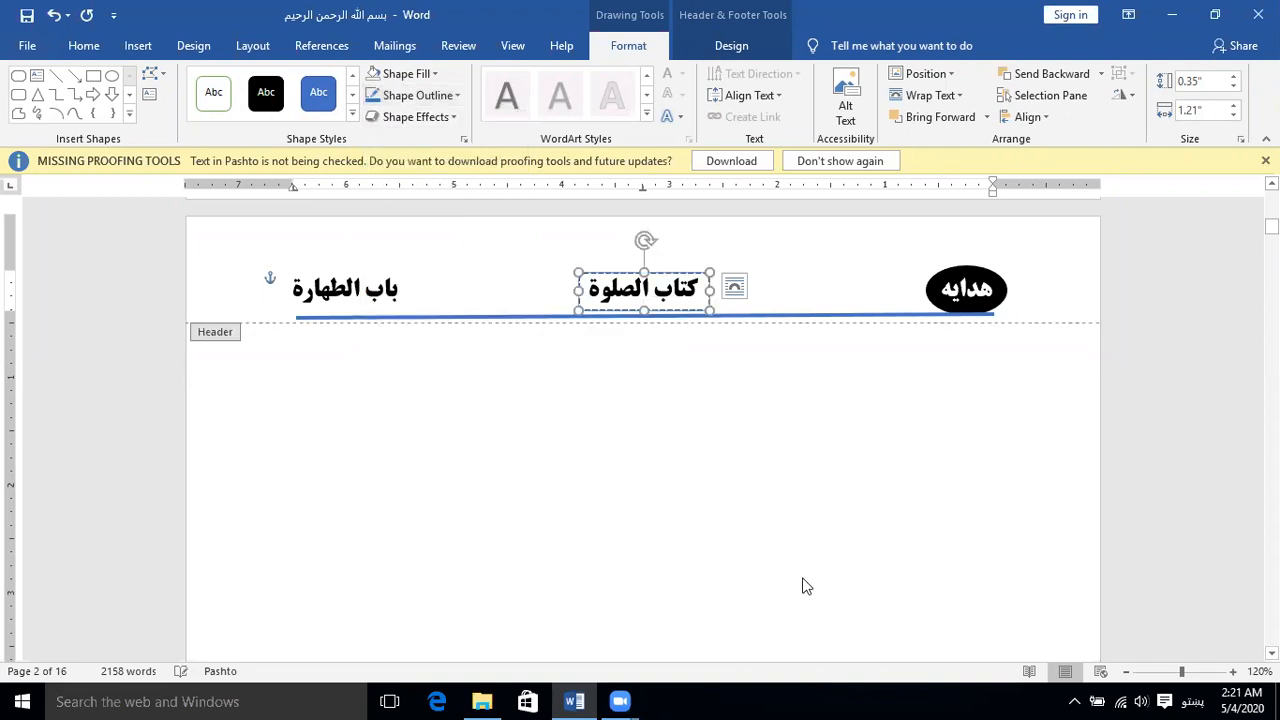
pyautogui.click(361, 290)
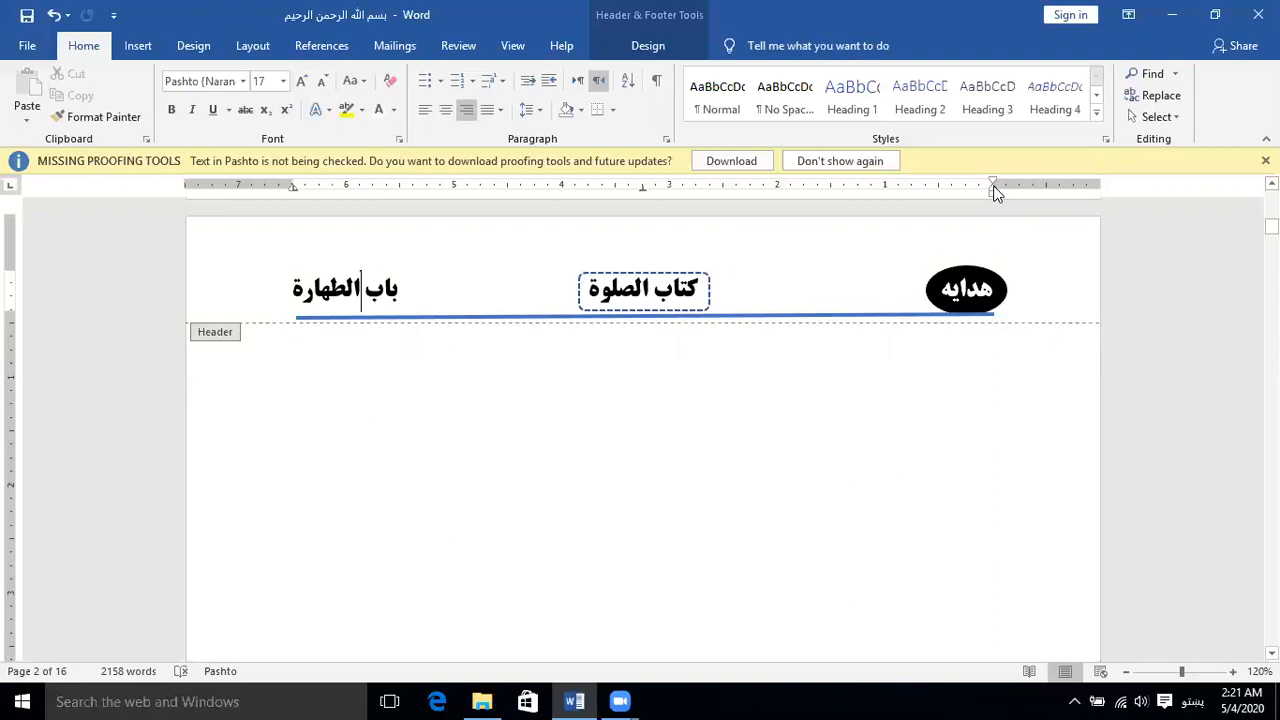
pyautogui.moveTo(993, 188); pyautogui.dragTo(993, 179)
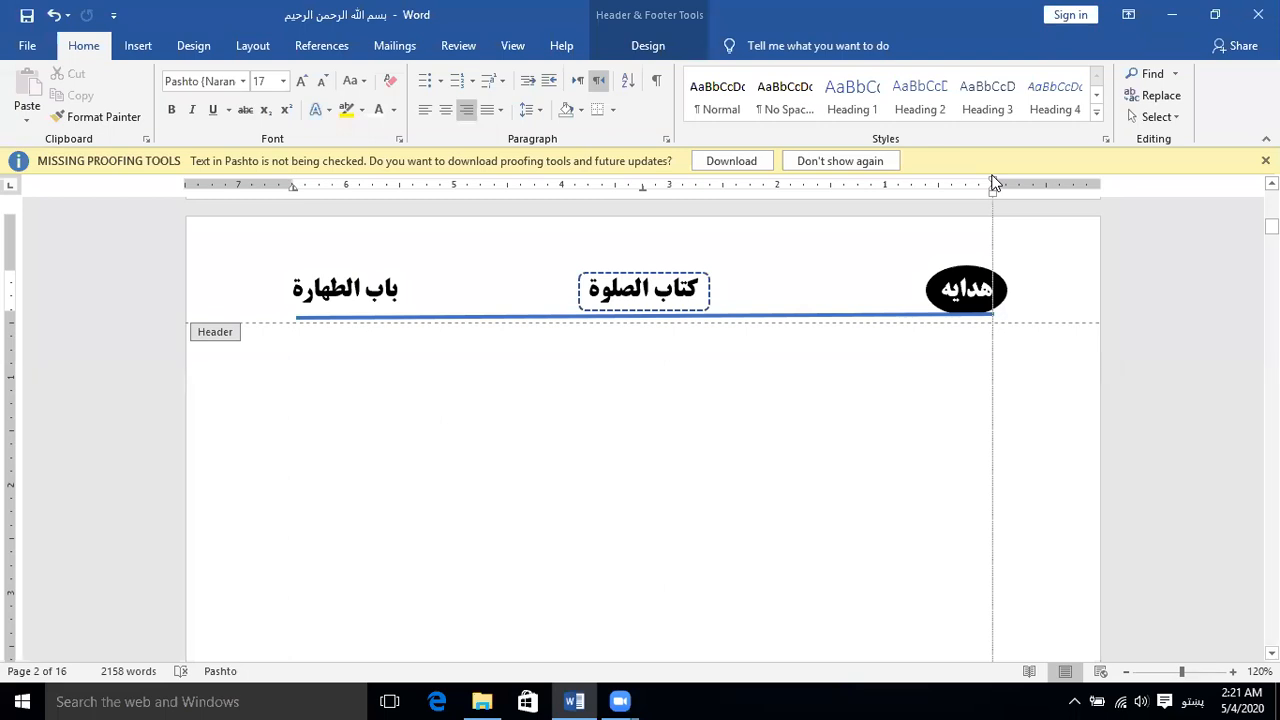
pyautogui.moveTo(993, 183); pyautogui.dragTo(992, 184)
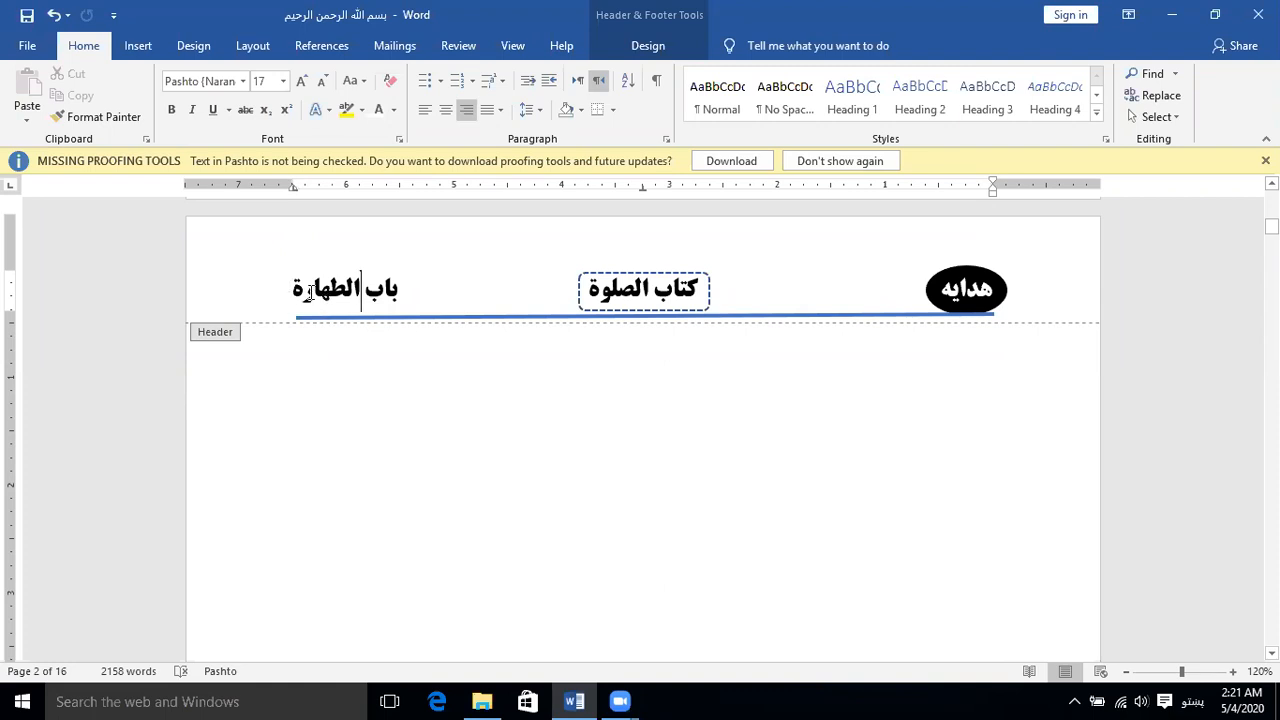
# Step: Leave the header and insert ten page breaks in the body of page 2
pyautogui.doubleClick(701, 423)
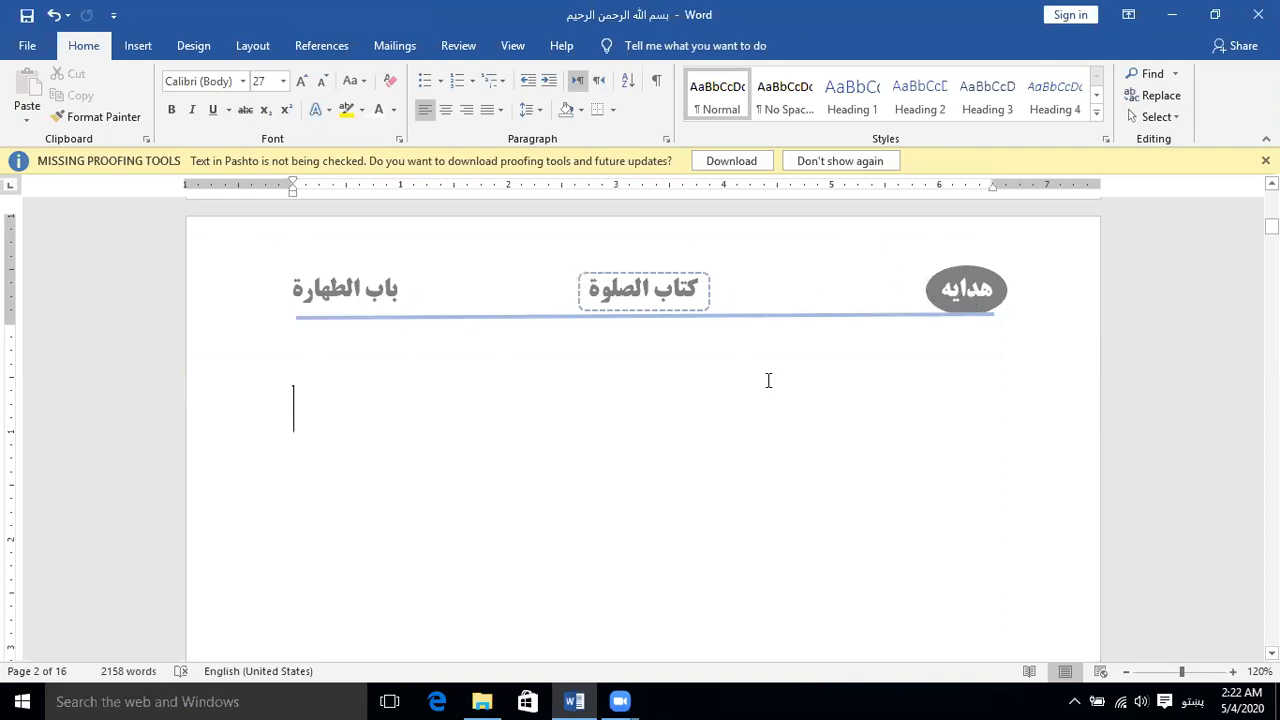
pyautogui.hotkey('ctrl', 'Return')
pyautogui.hotkey('ctrl', 'Return')
pyautogui.hotkey('ctrl', 'Return')
pyautogui.hotkey('ctrl', 'Return')
pyautogui.hotkey('ctrl', 'Return')
pyautogui.hotkey('ctrl', 'Return')
pyautogui.hotkey('ctrl', 'Return')
pyautogui.hotkey('ctrl', 'Return')
pyautogui.hotkey('ctrl', 'Return')
pyautogui.hotkey('ctrl', 'Return')
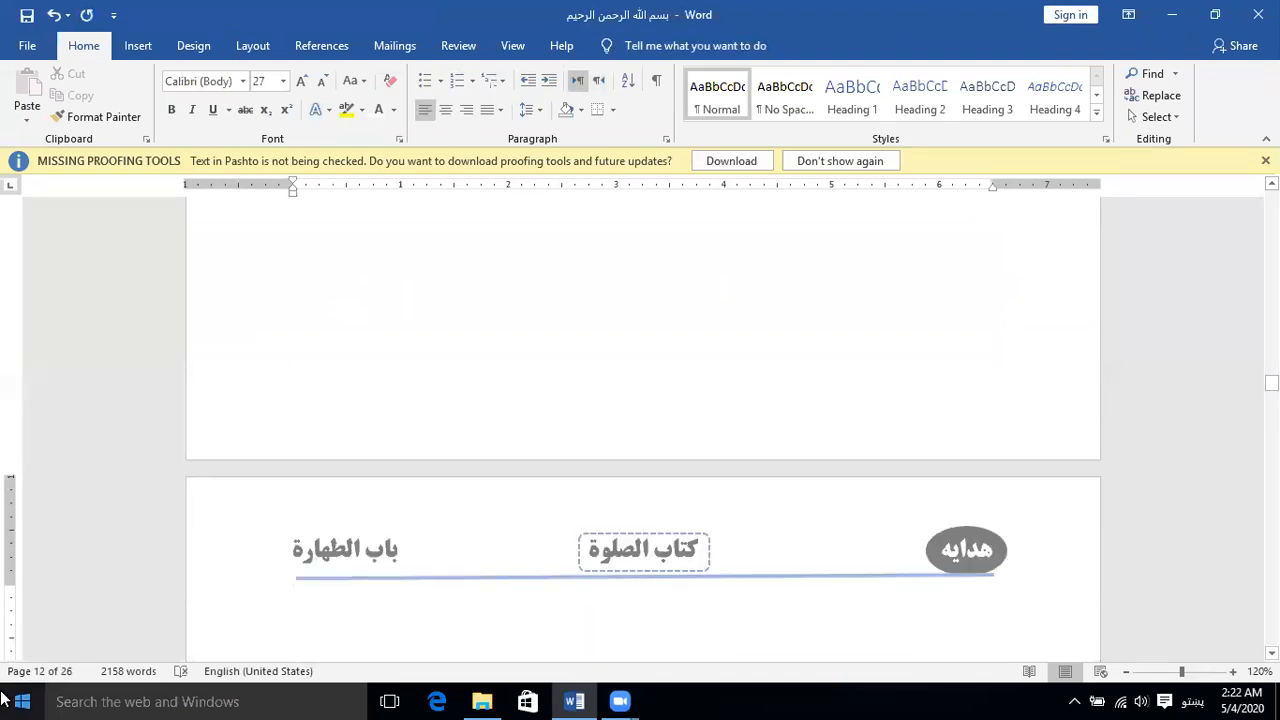
# Step: Check the repeated header on the newly added pages and on the document's last page
pyautogui.scroll(-1, 345, 632)
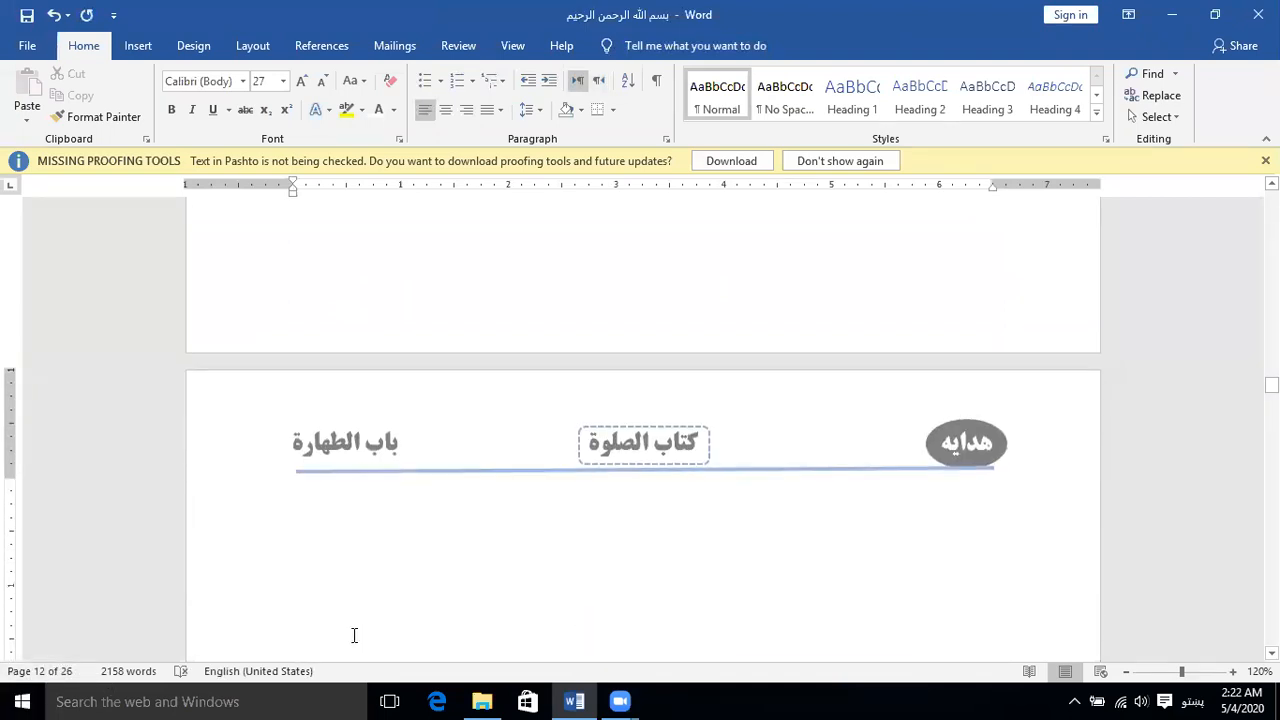
pyautogui.hotkey('ctrl', 'End')
pyautogui.scroll(4, 351, 634)
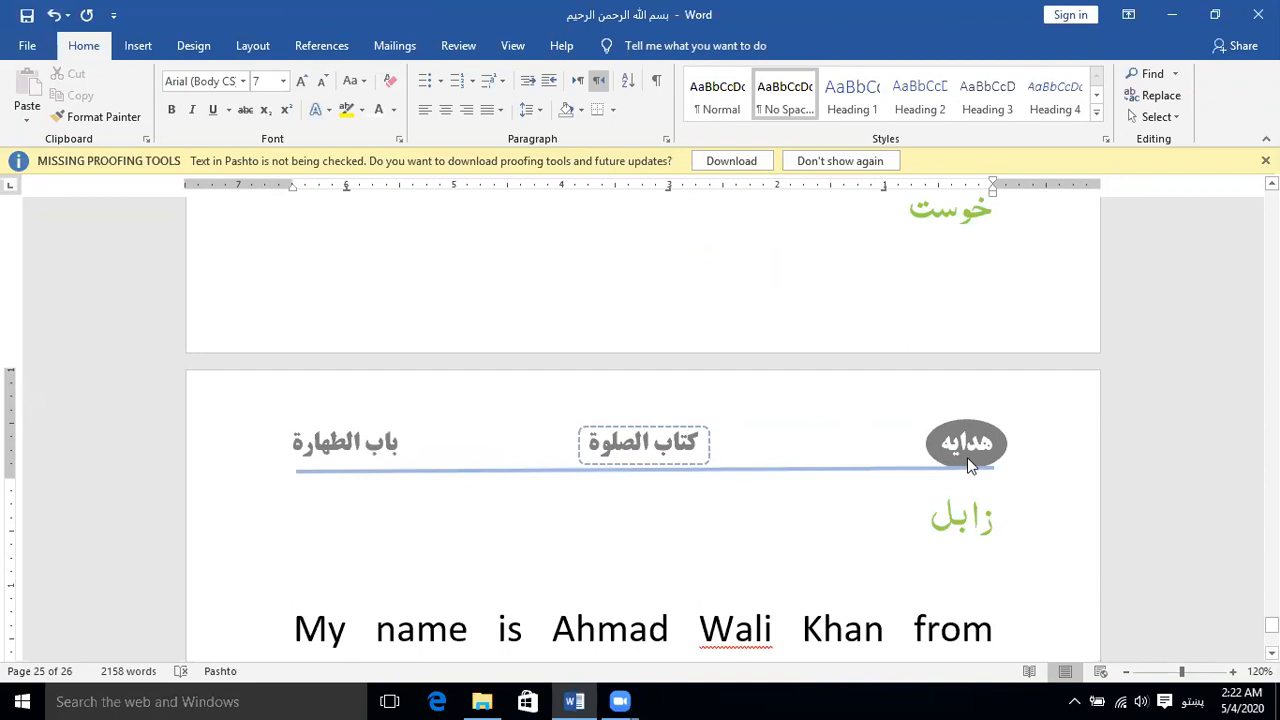
# Step: Open the last page's header for editing, close it, and open it again
pyautogui.doubleClick(971, 450)
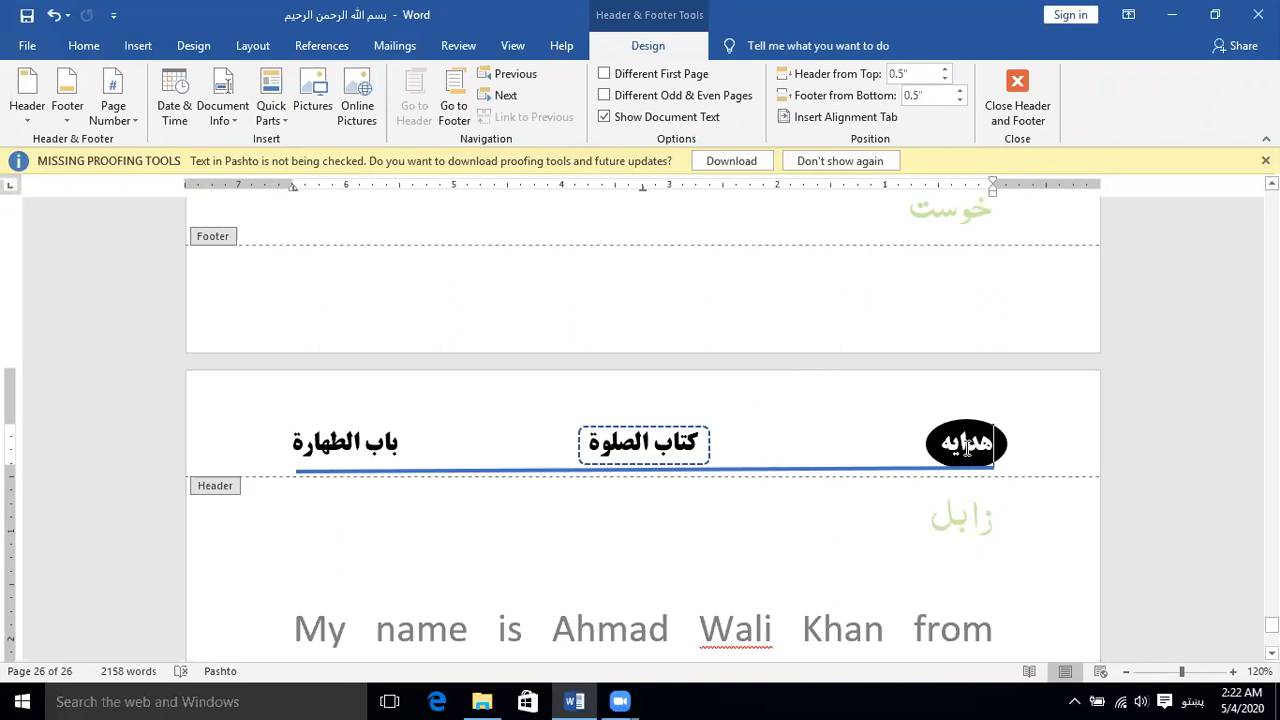
pyautogui.click(1022, 80)
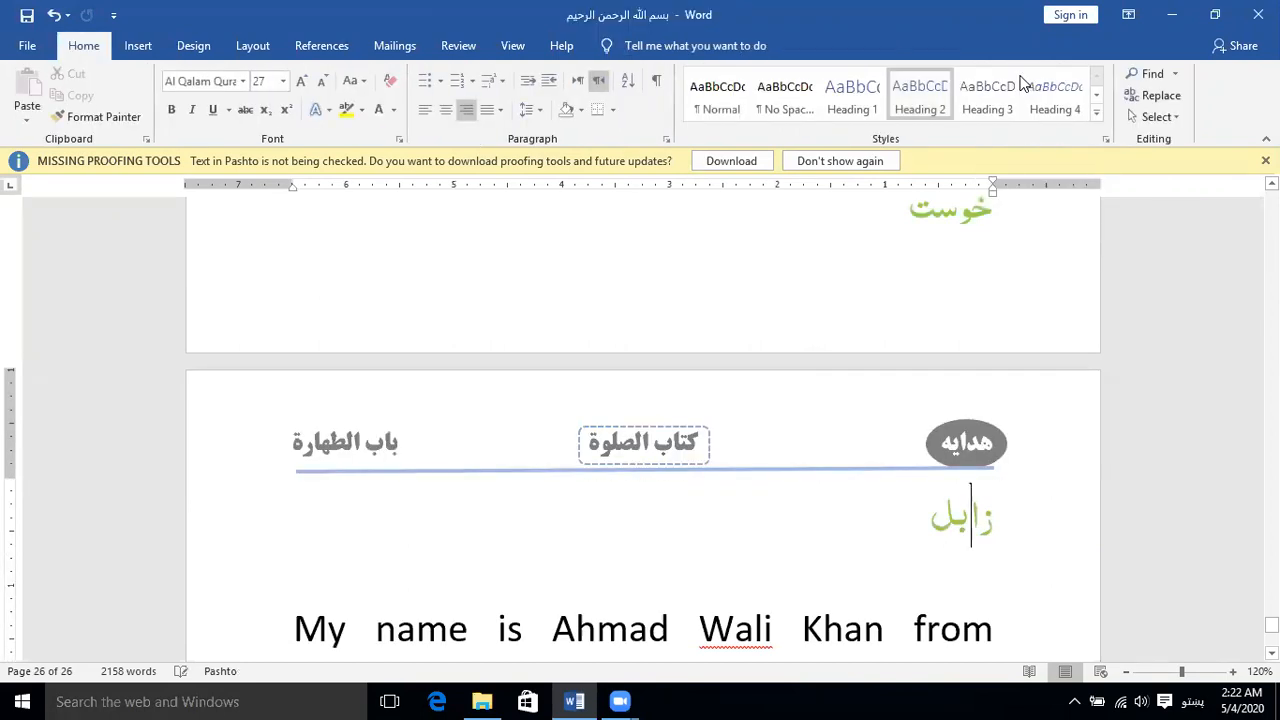
pyautogui.doubleClick(880, 431)
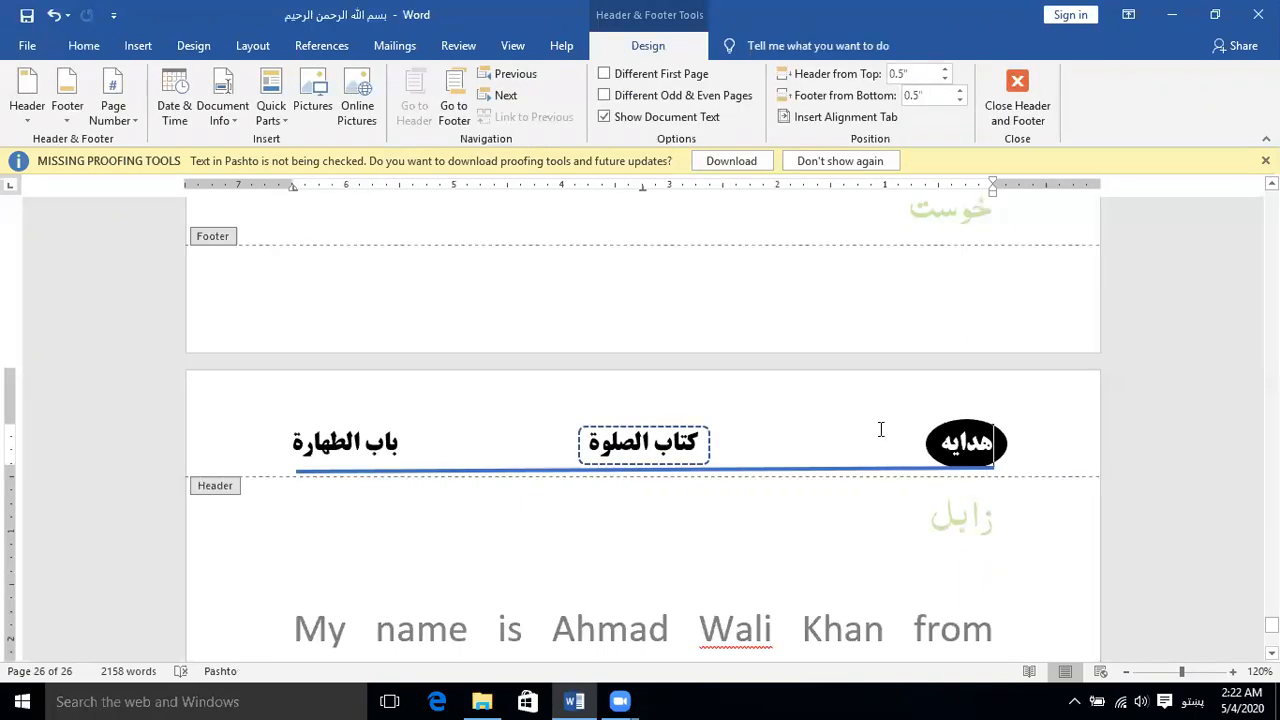
# Step: In the last page's footer, insert an oval about 0.92" high and 0.91" wide near the left margin, just above the footer boundary
pyautogui.scroll(-3, 875, 428)
pyautogui.scroll(3, 873, 427)
pyautogui.scroll(1, 873, 427)
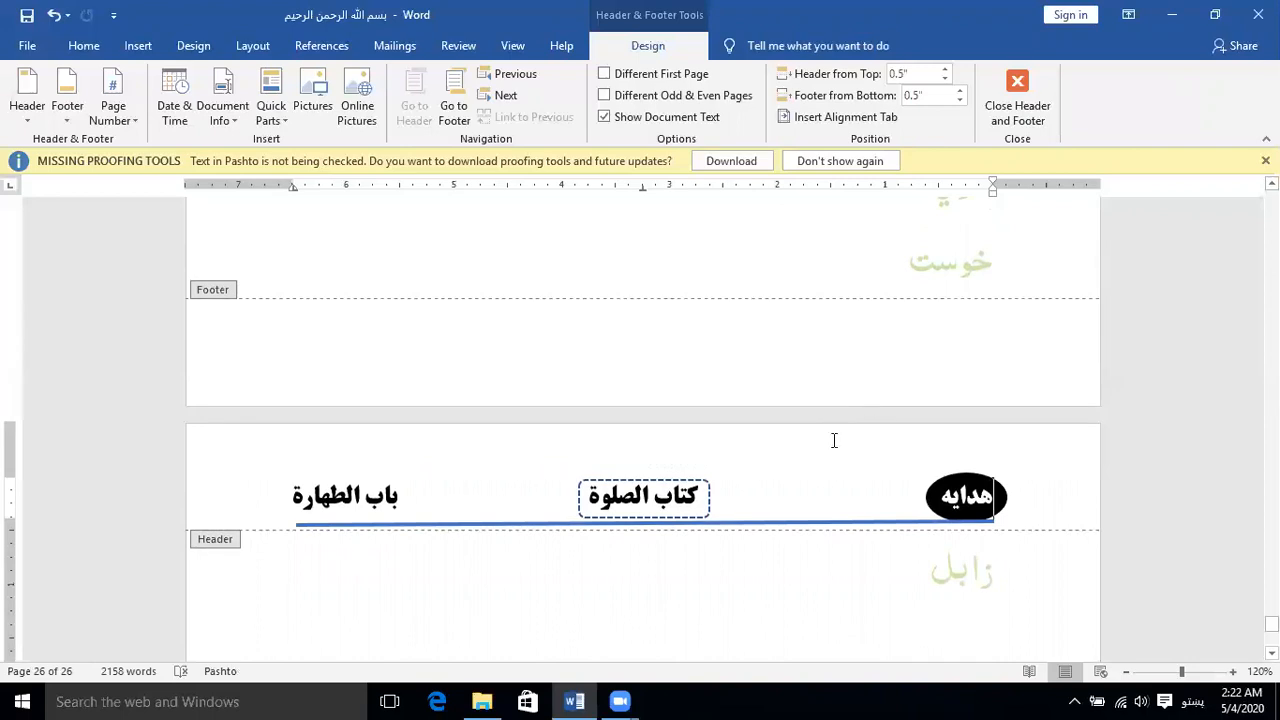
pyautogui.scroll(-20, 690, 485)
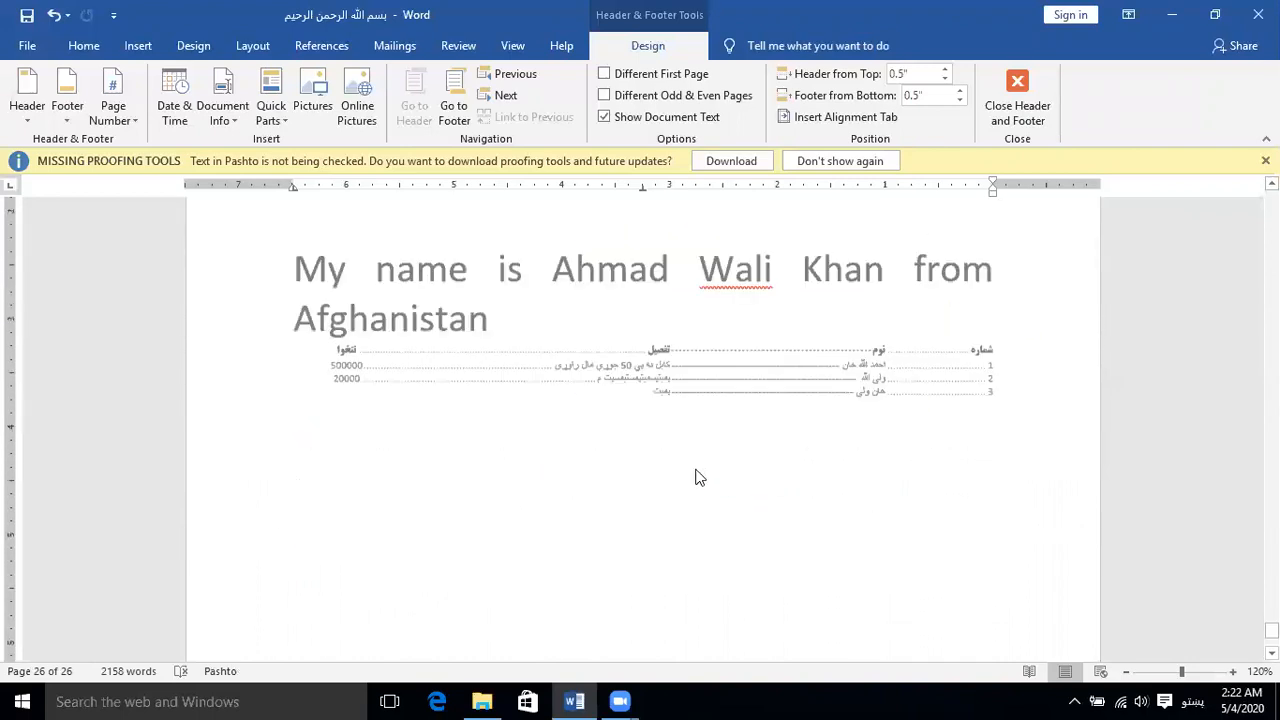
pyautogui.click(768, 581)
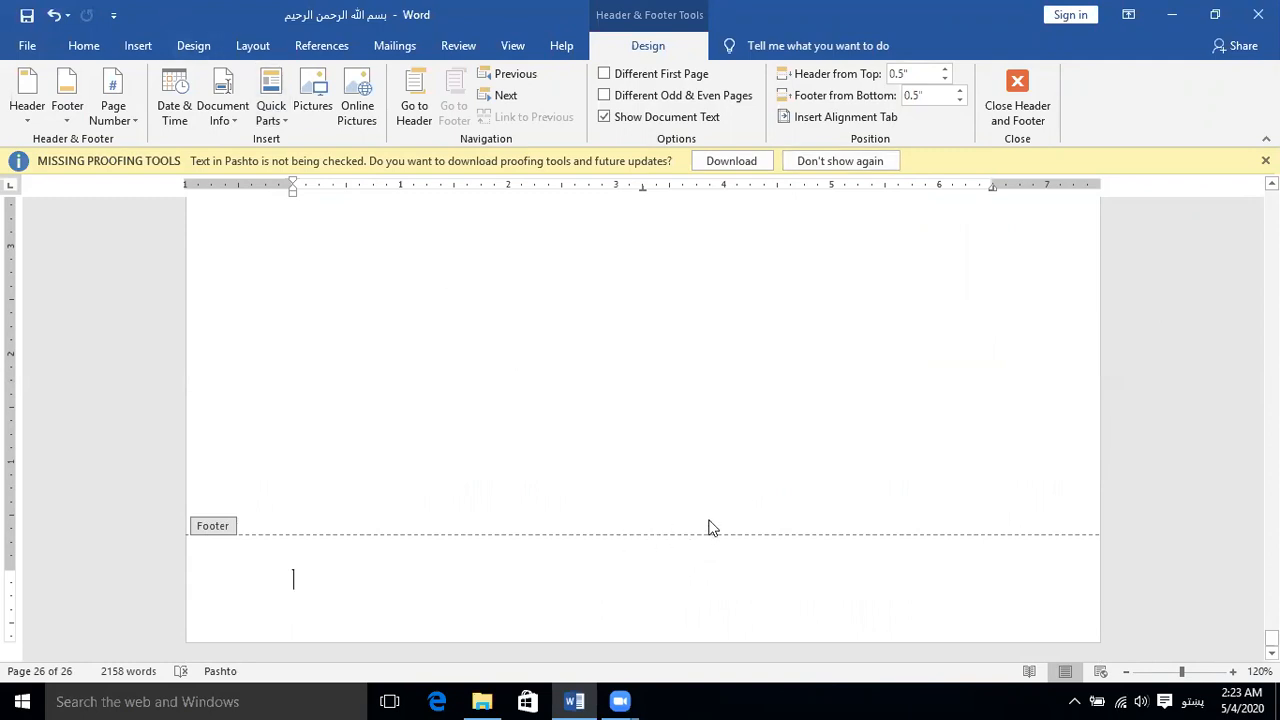
pyautogui.click(137, 45)
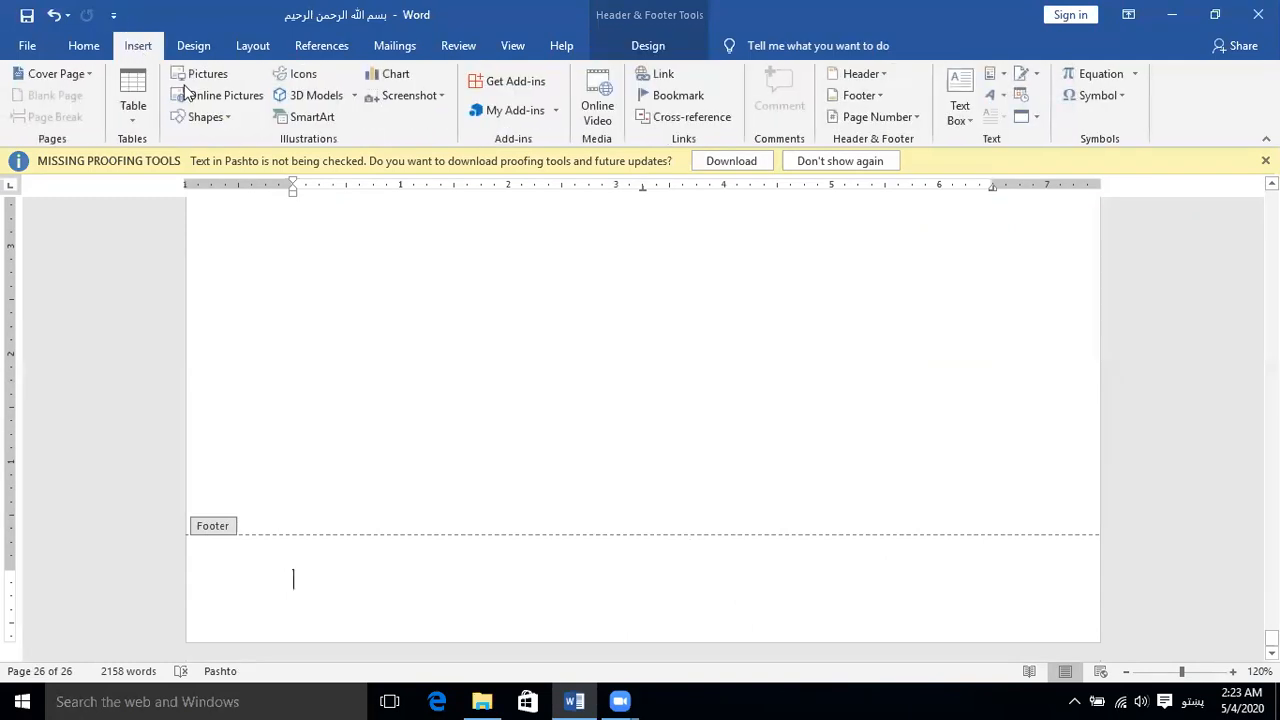
pyautogui.click(232, 118)
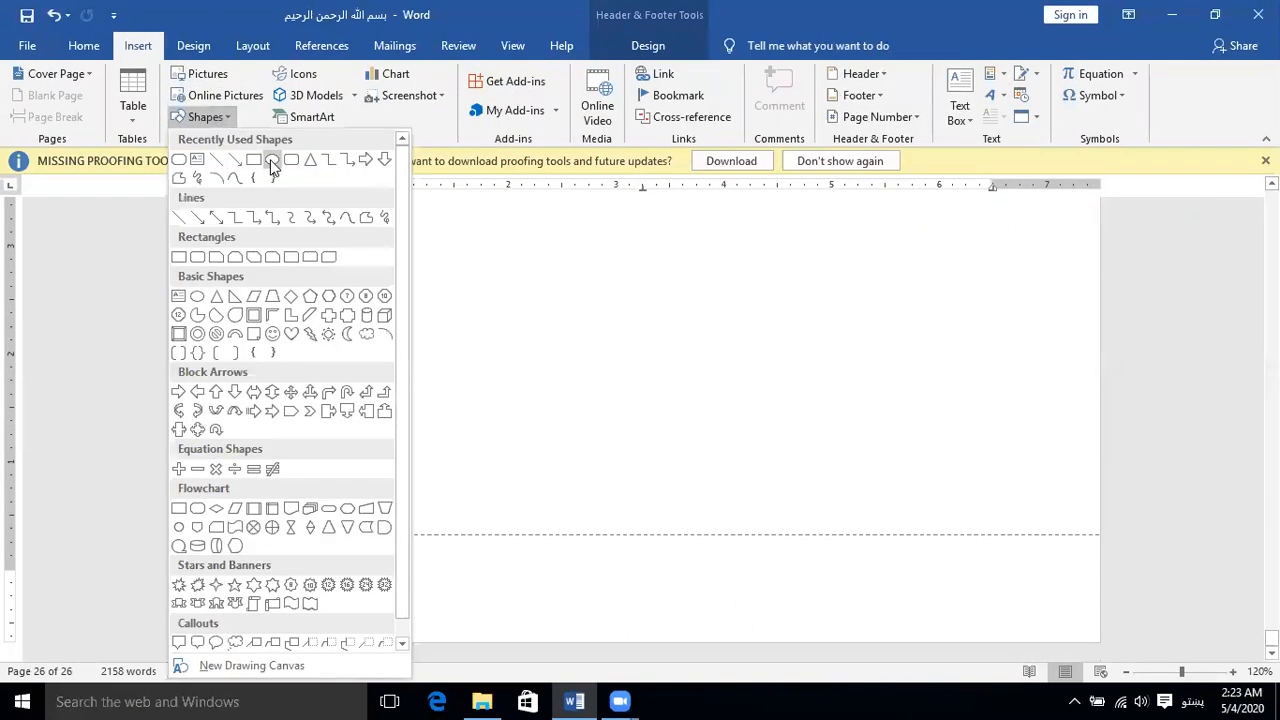
pyautogui.click(267, 160)
pyautogui.moveTo(257, 417); pyautogui.dragTo(352, 514)
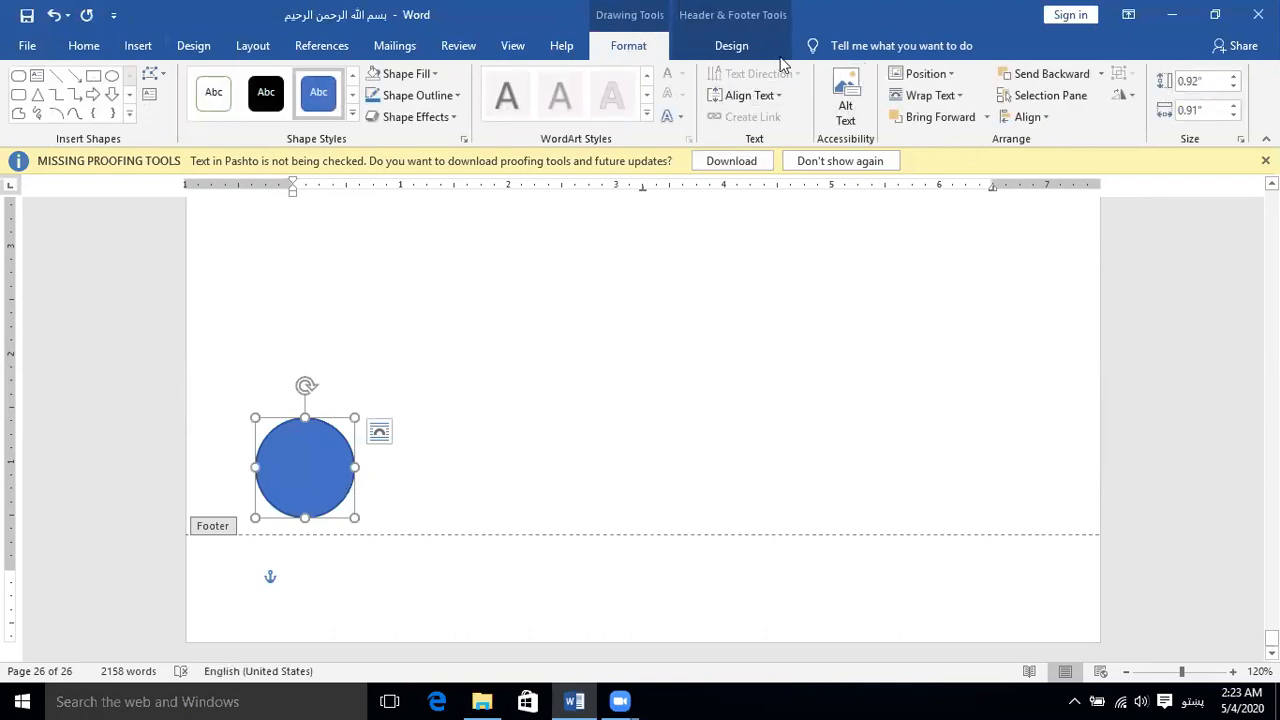
# Step: Leave the footer and check how the circle repeats on page 25 and how the header looks on page 26
pyautogui.click(734, 47)
pyautogui.click(1017, 100)
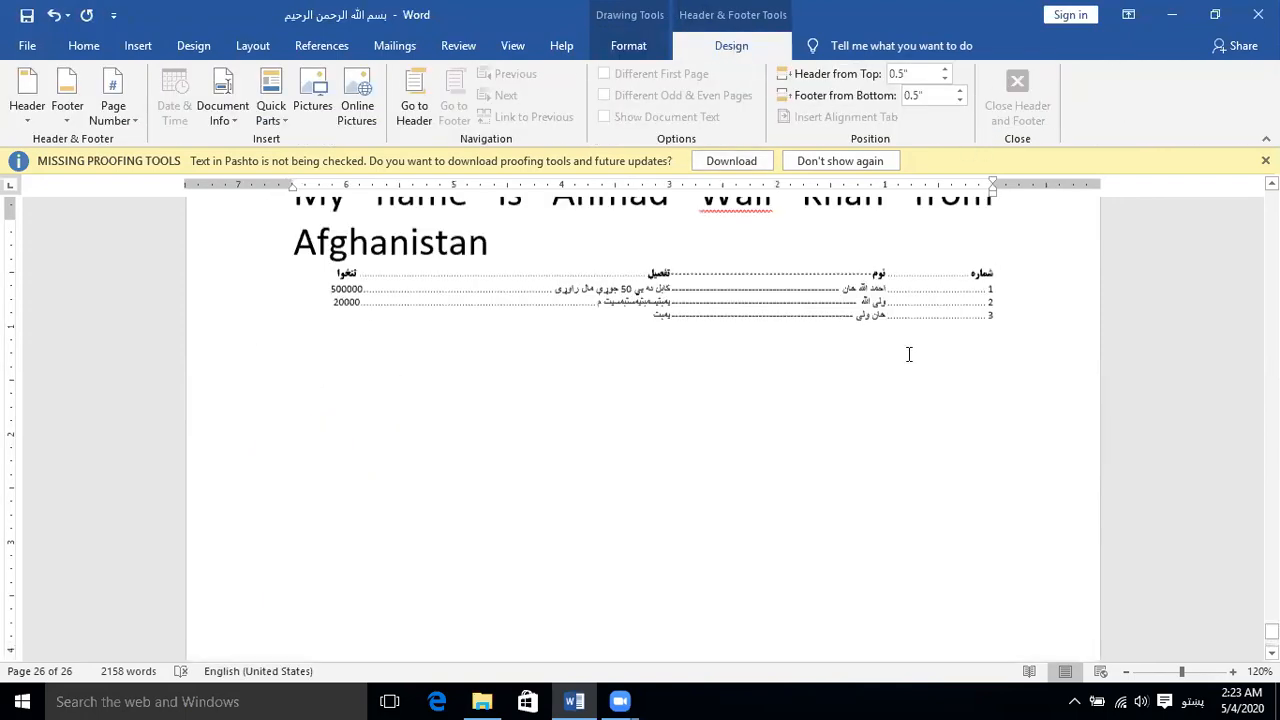
pyautogui.scroll(10, 898, 362)
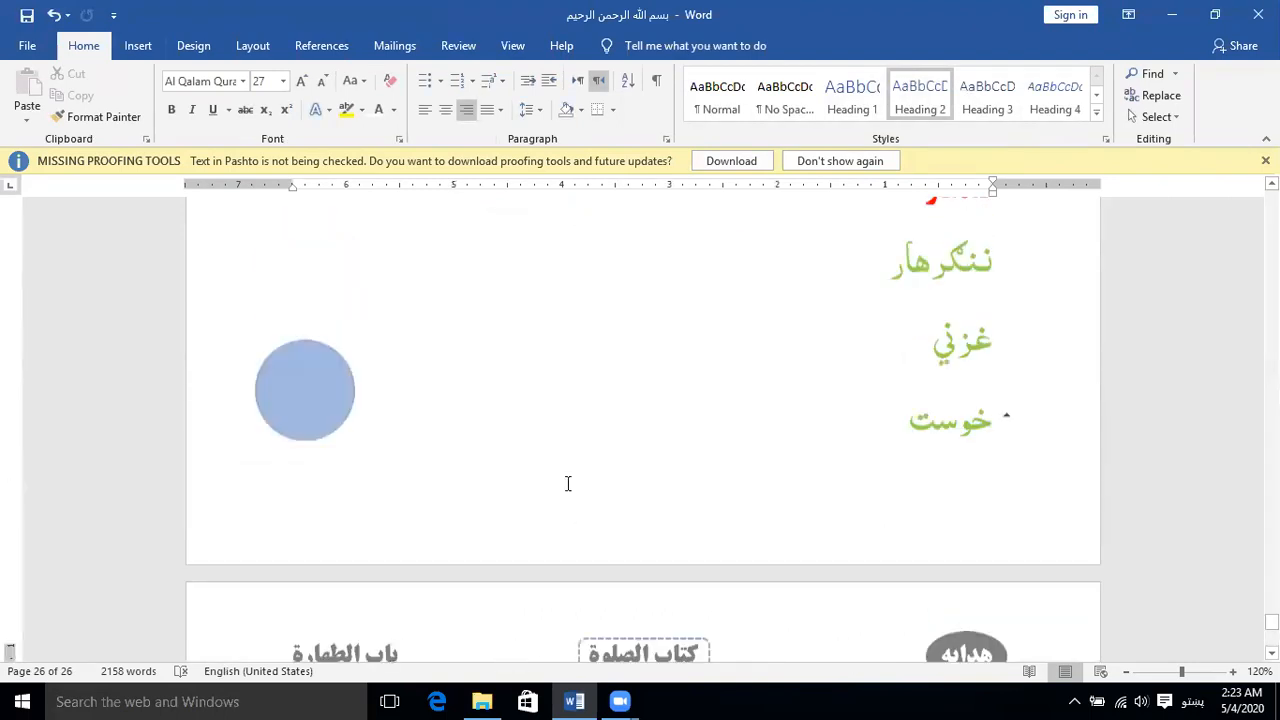
pyautogui.click(498, 382)
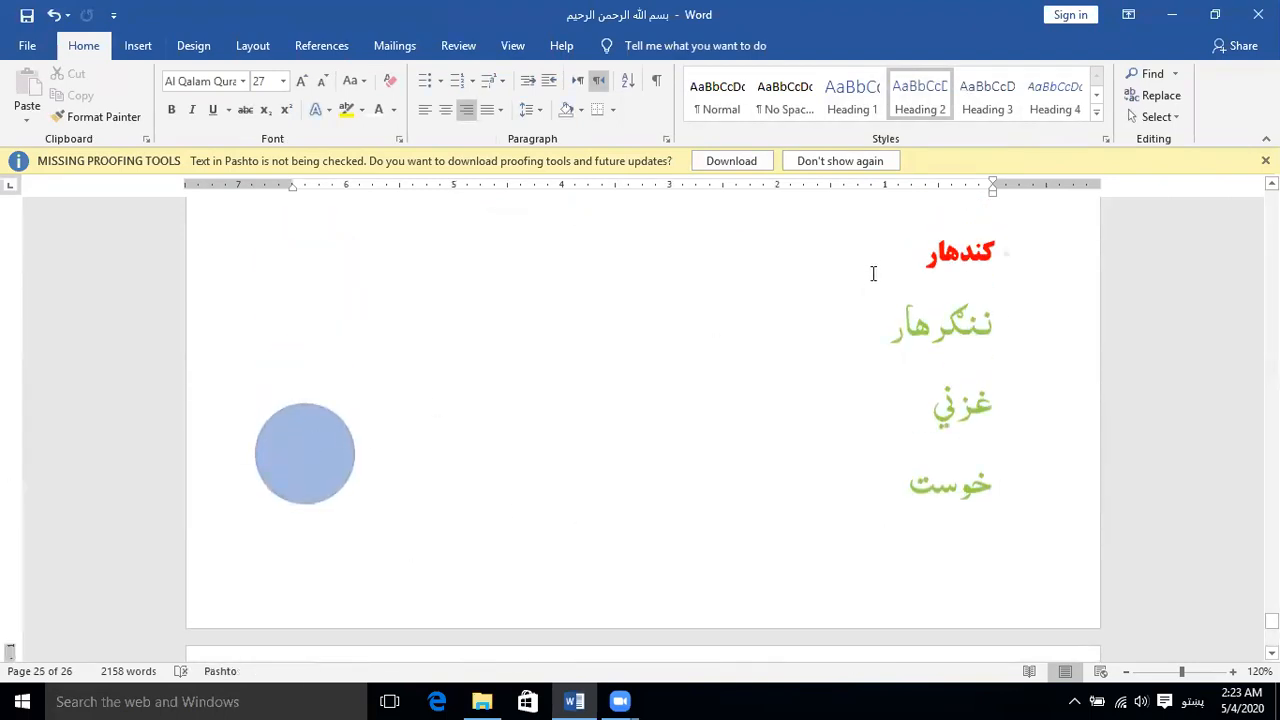
pyautogui.press('Down')
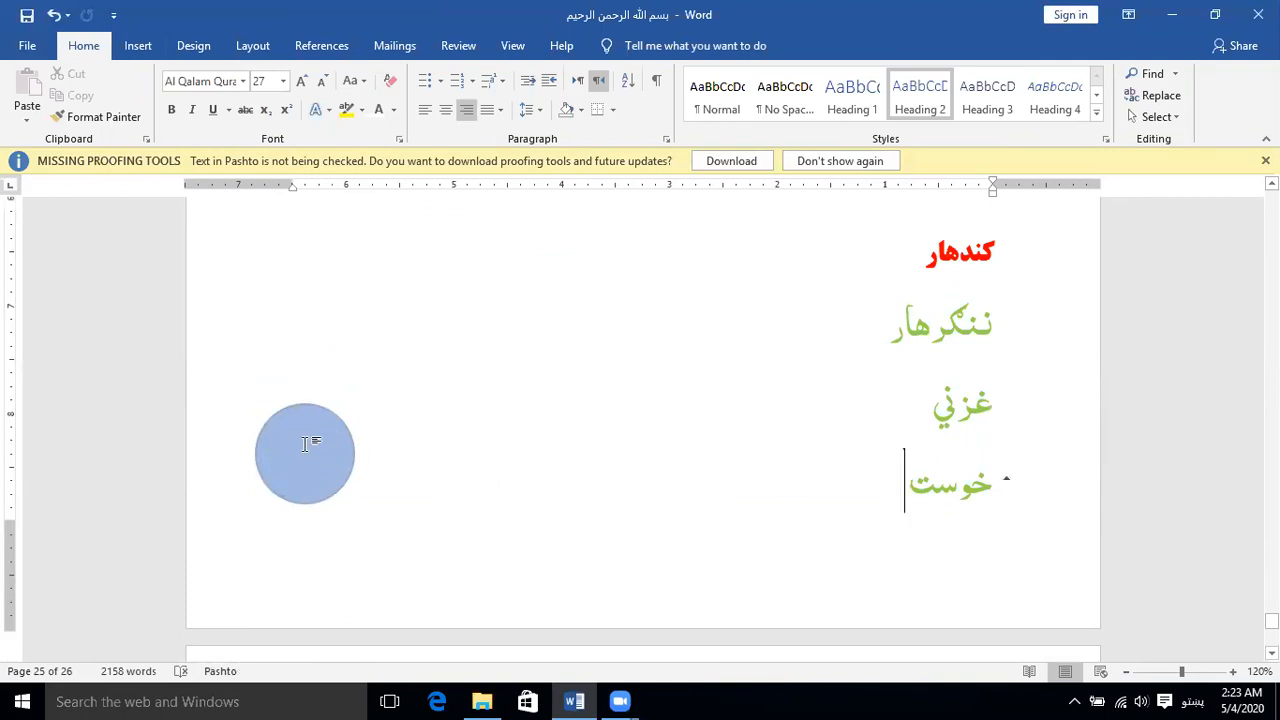
pyautogui.scroll(-5, 337, 494)
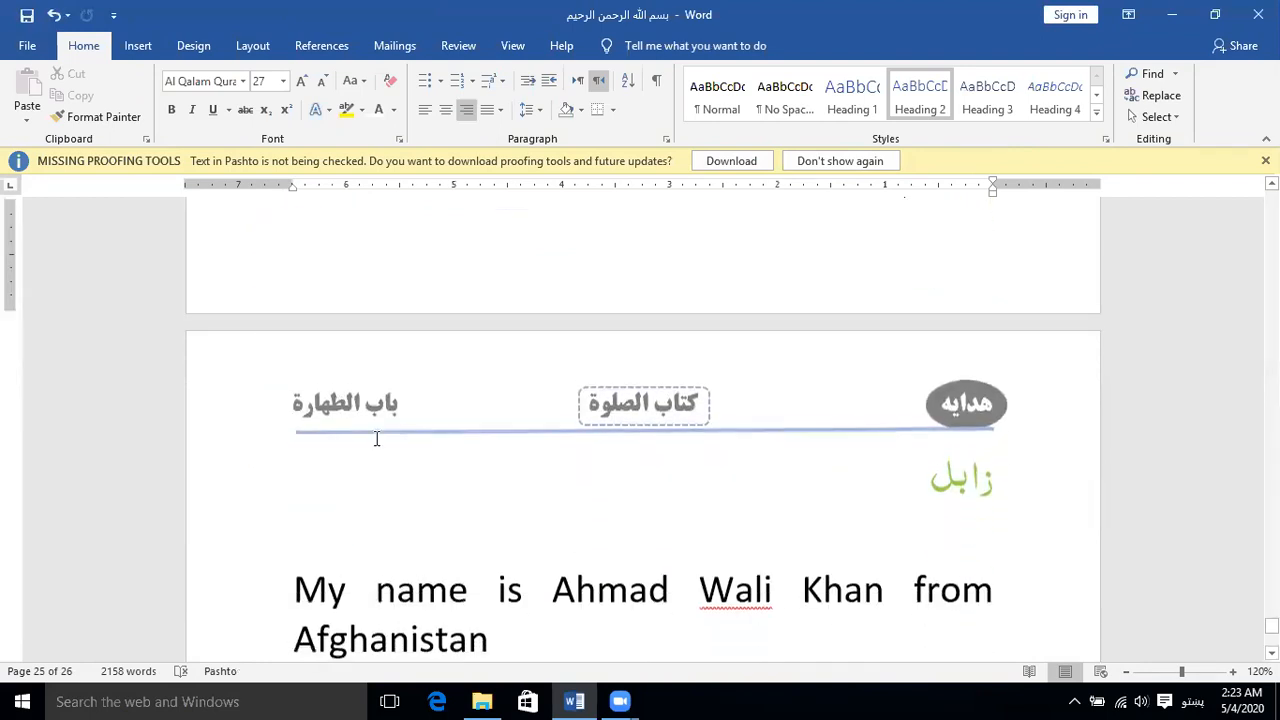
# Step: Reopen the header on page 26 for editing
pyautogui.click(391, 399)
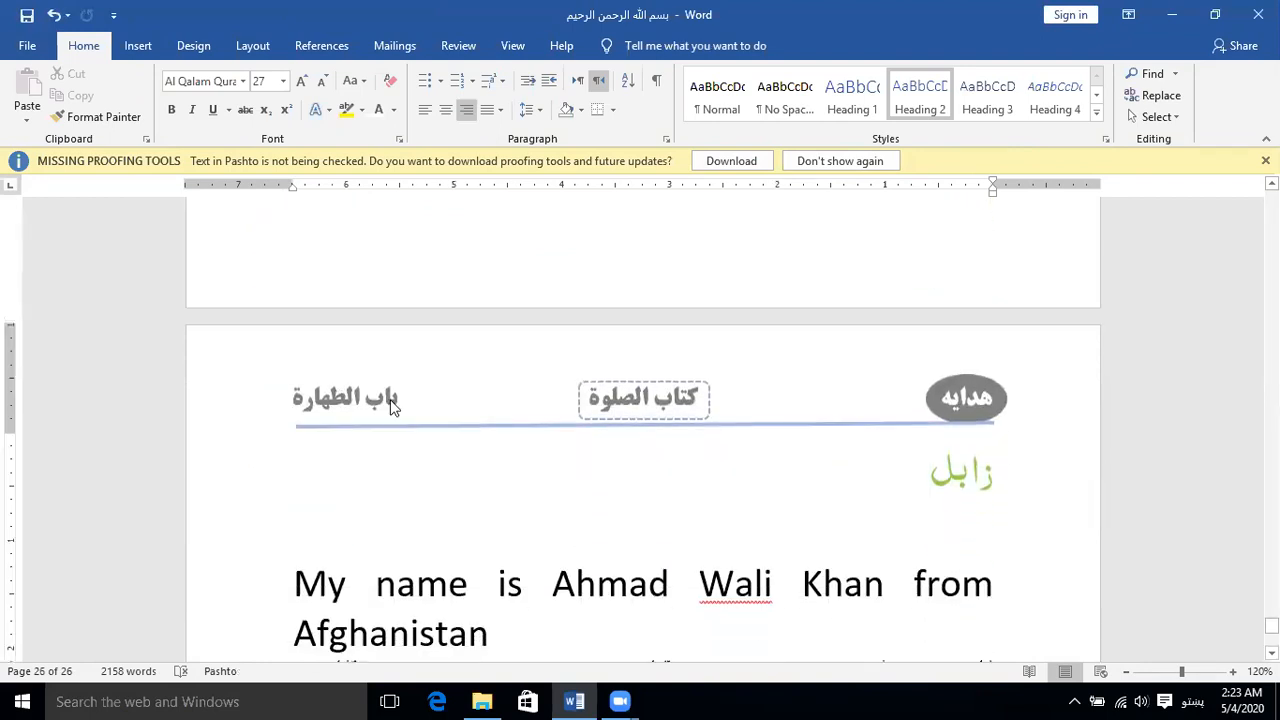
pyautogui.click(139, 46)
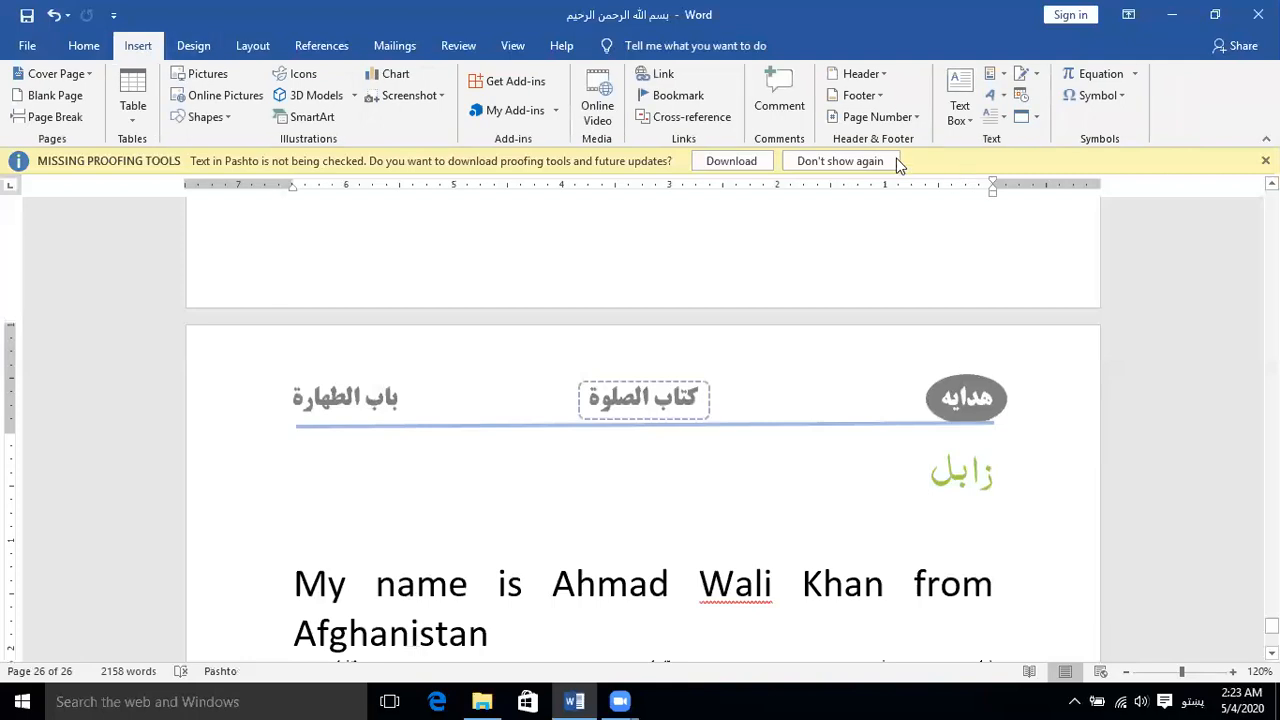
pyautogui.click(851, 81)
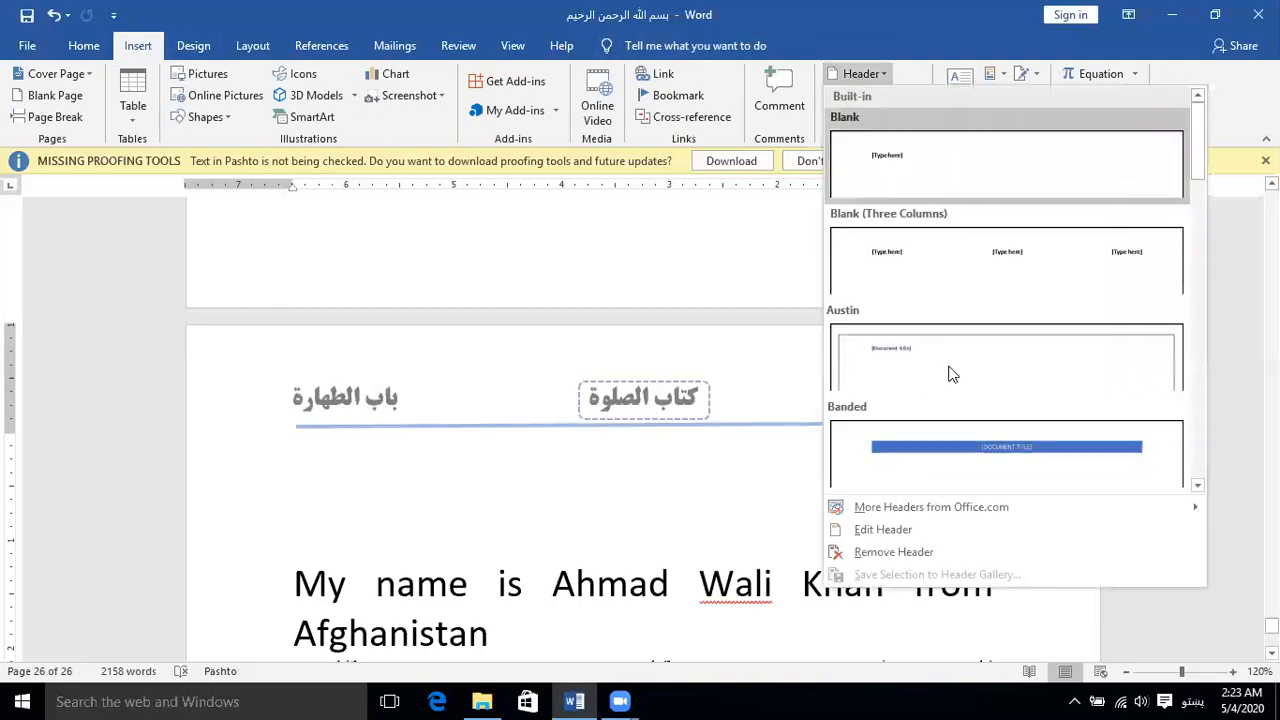
pyautogui.click(920, 538)
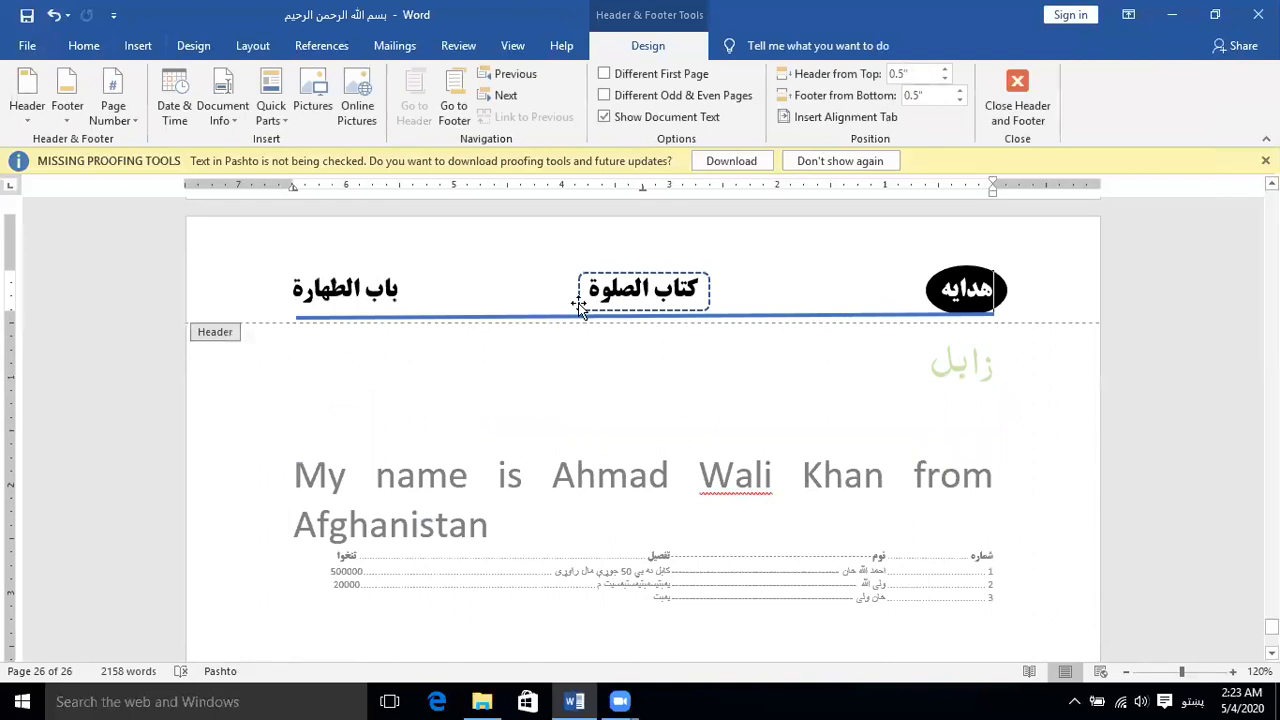
# Step: Move the circle into page 25's footer area, stretch it between the margins as a thin ellipse, and leave the footer
pyautogui.scroll(4, 580, 300)
pyautogui.click(288, 287)
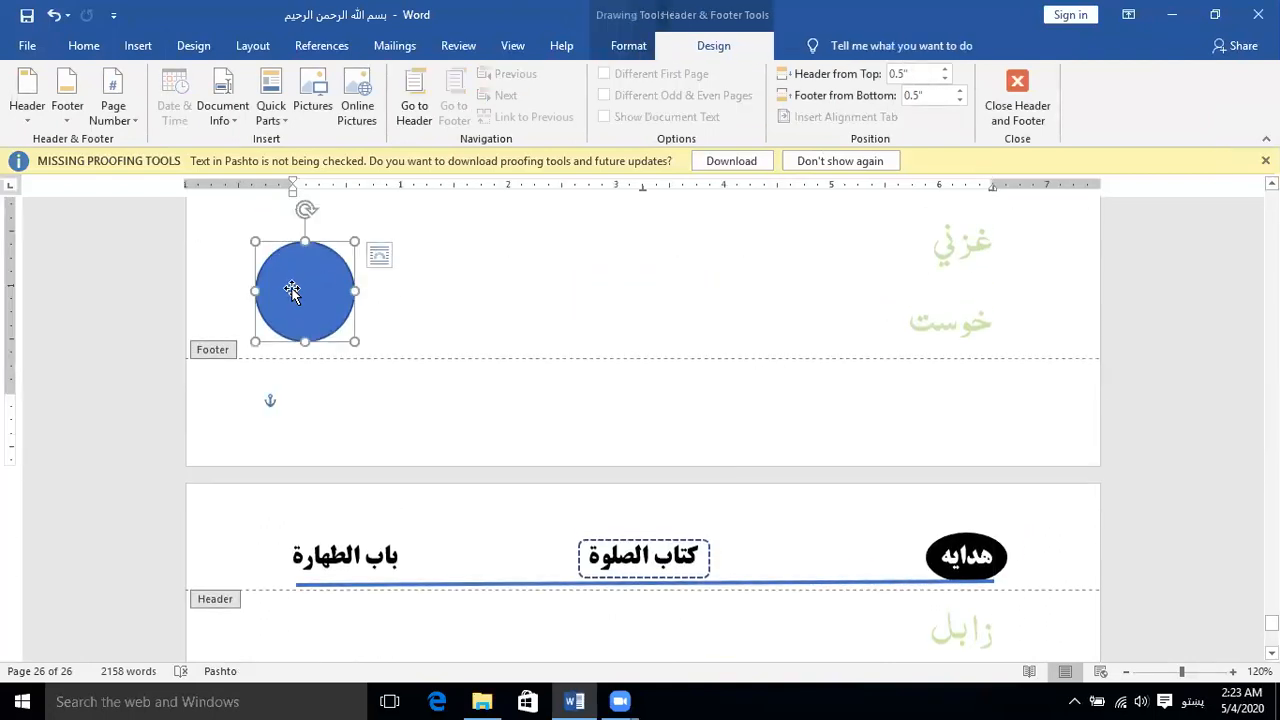
pyautogui.moveTo(346, 291); pyautogui.dragTo(677, 423)
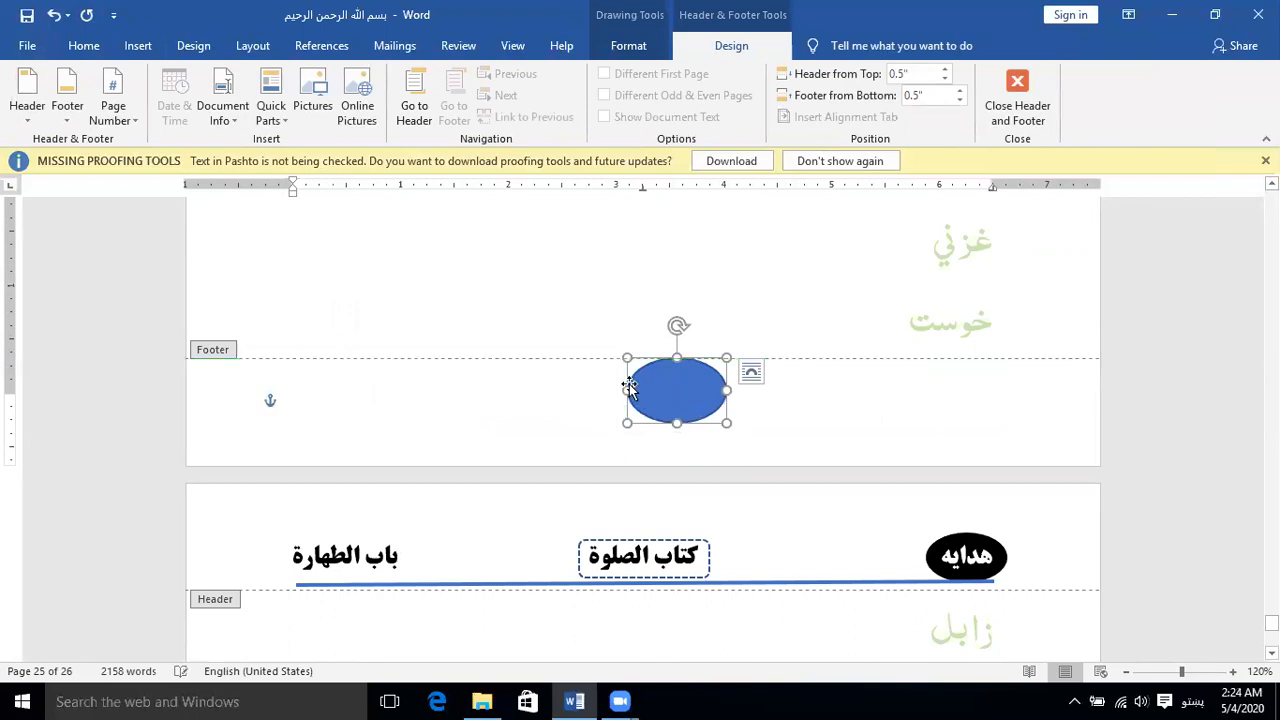
pyautogui.moveTo(626, 387); pyautogui.dragTo(297, 390)
pyautogui.moveTo(726, 390); pyautogui.dragTo(992, 390)
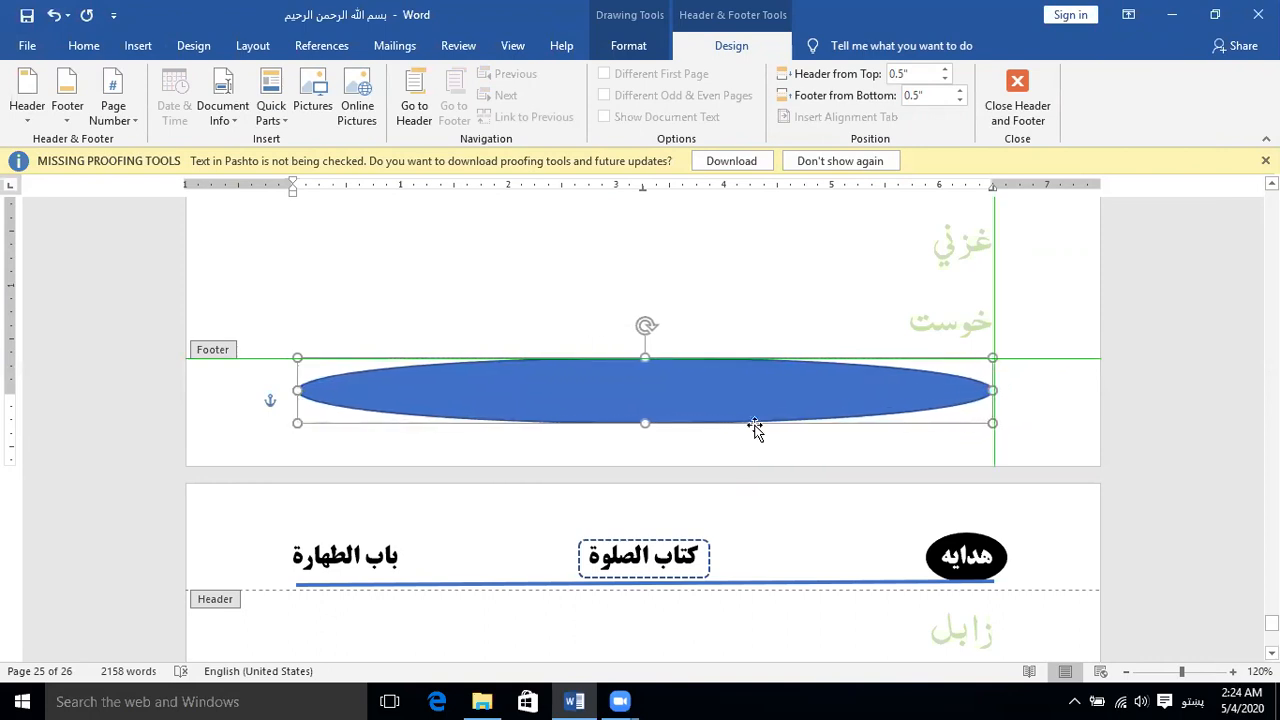
pyautogui.moveTo(644, 424); pyautogui.dragTo(665, 379)
pyautogui.doubleClick(703, 291)
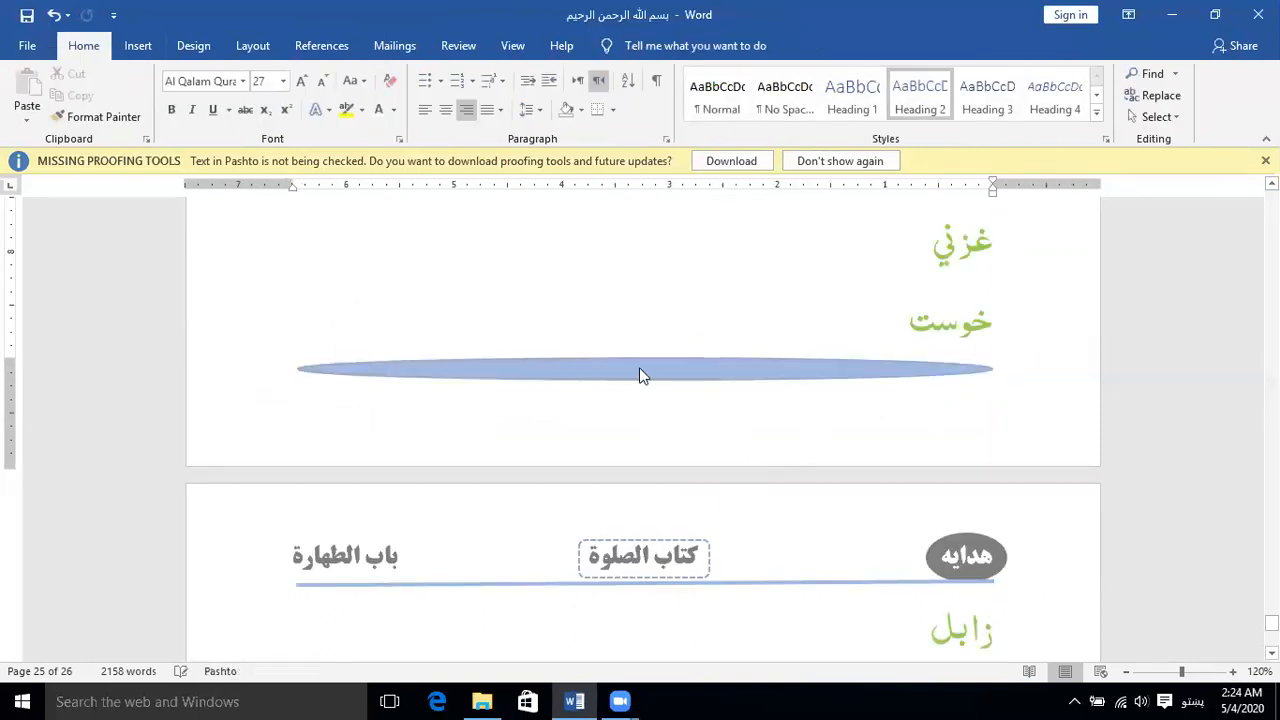
# Step: Reopen page 26's header and review the available header, footer and page number options without applying any
pyautogui.doubleClick(650, 545)
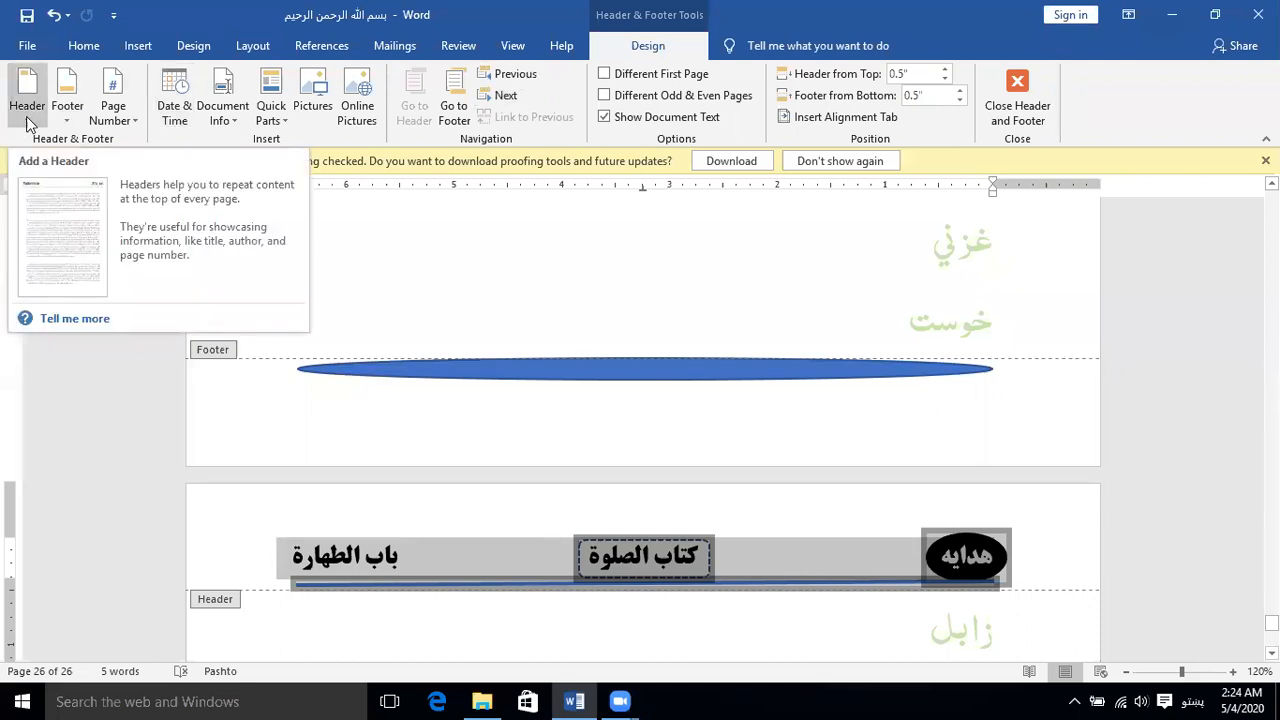
pyautogui.click(28, 120)
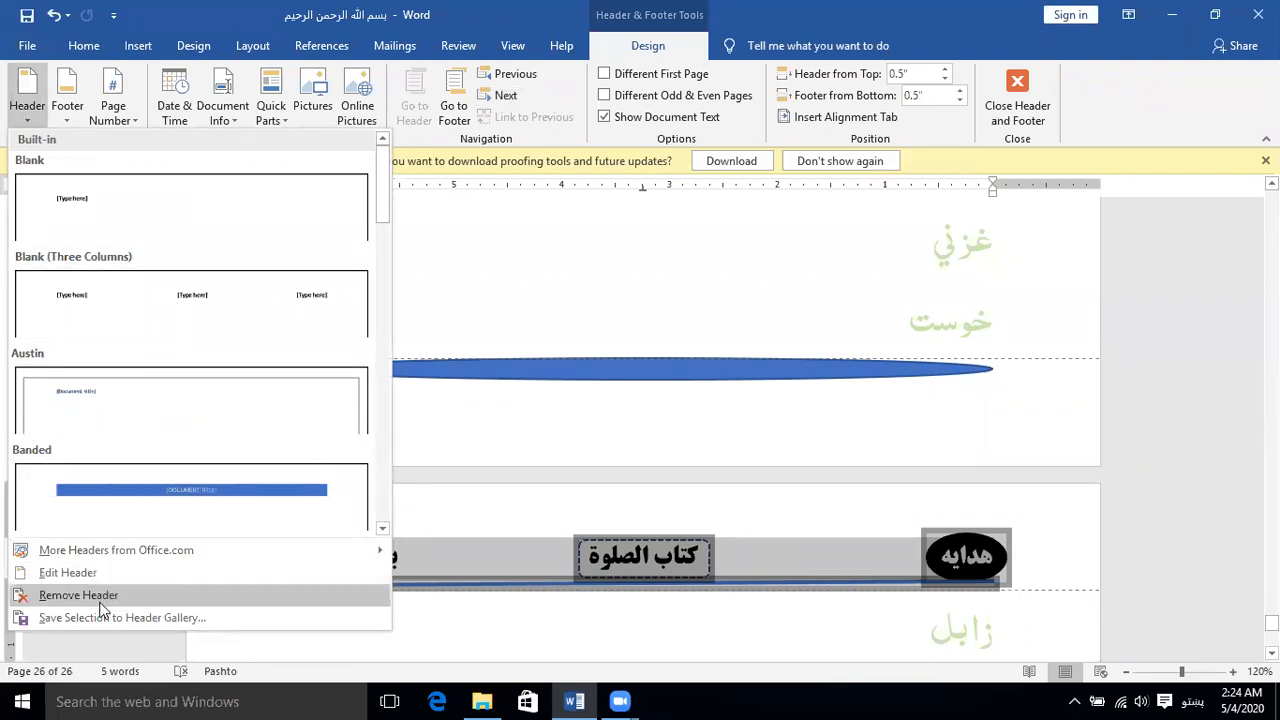
pyautogui.click(68, 112)
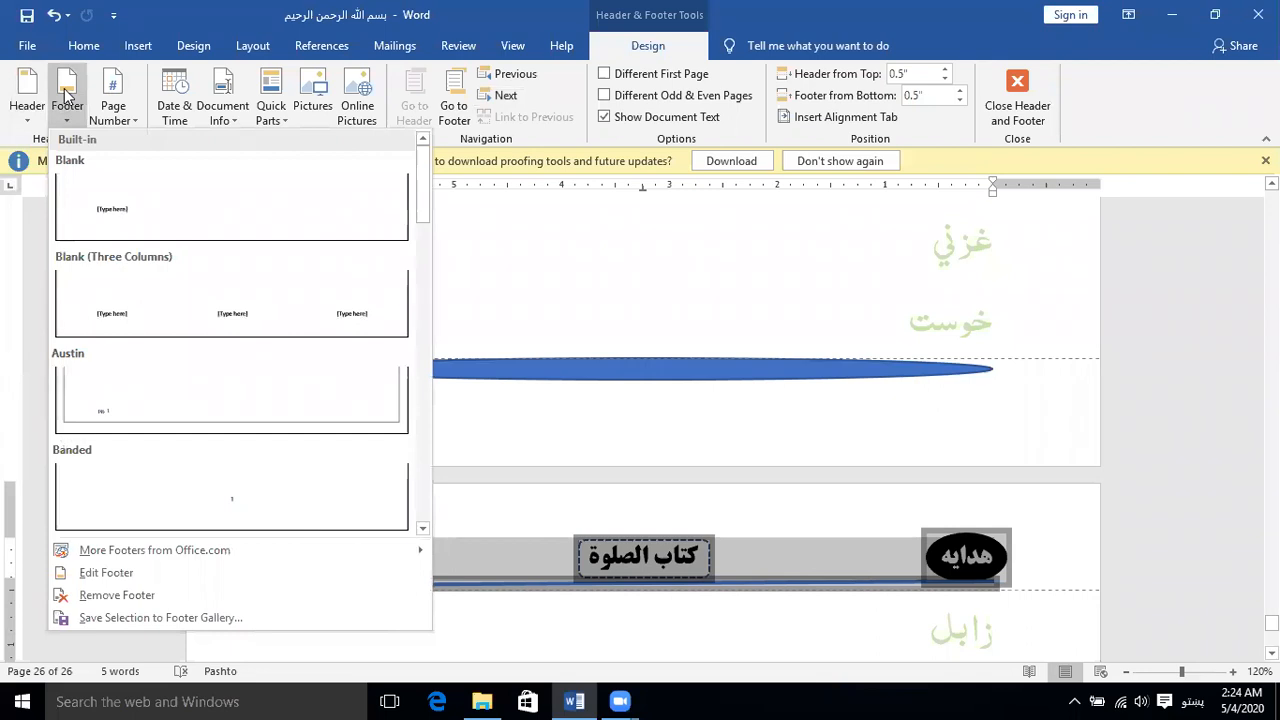
pyautogui.click(137, 116)
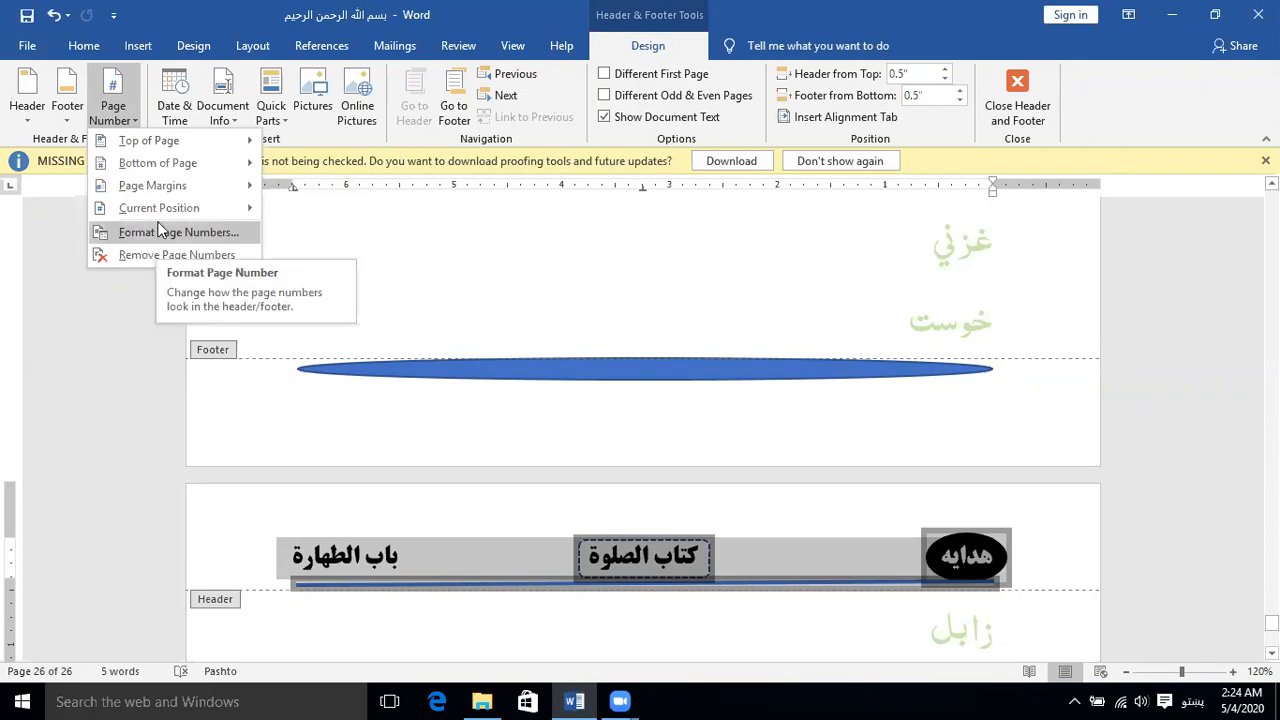
pyautogui.moveTo(145, 140)
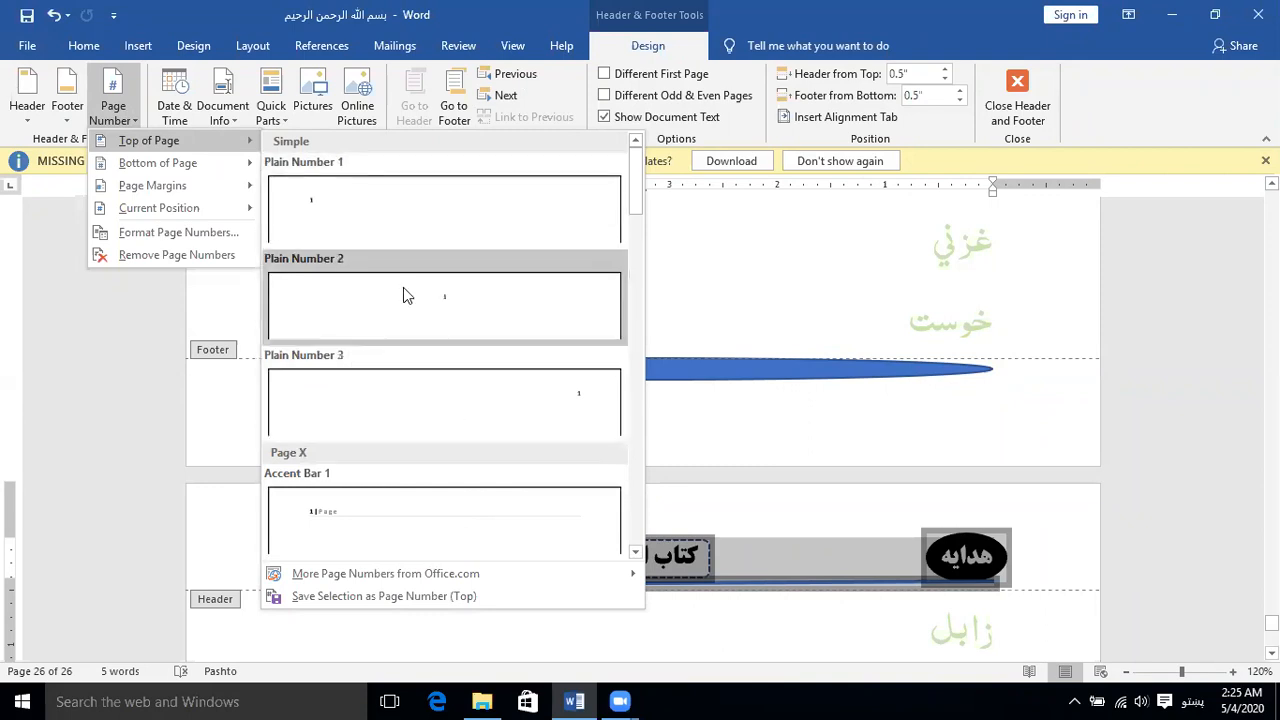
pyautogui.click(788, 480)
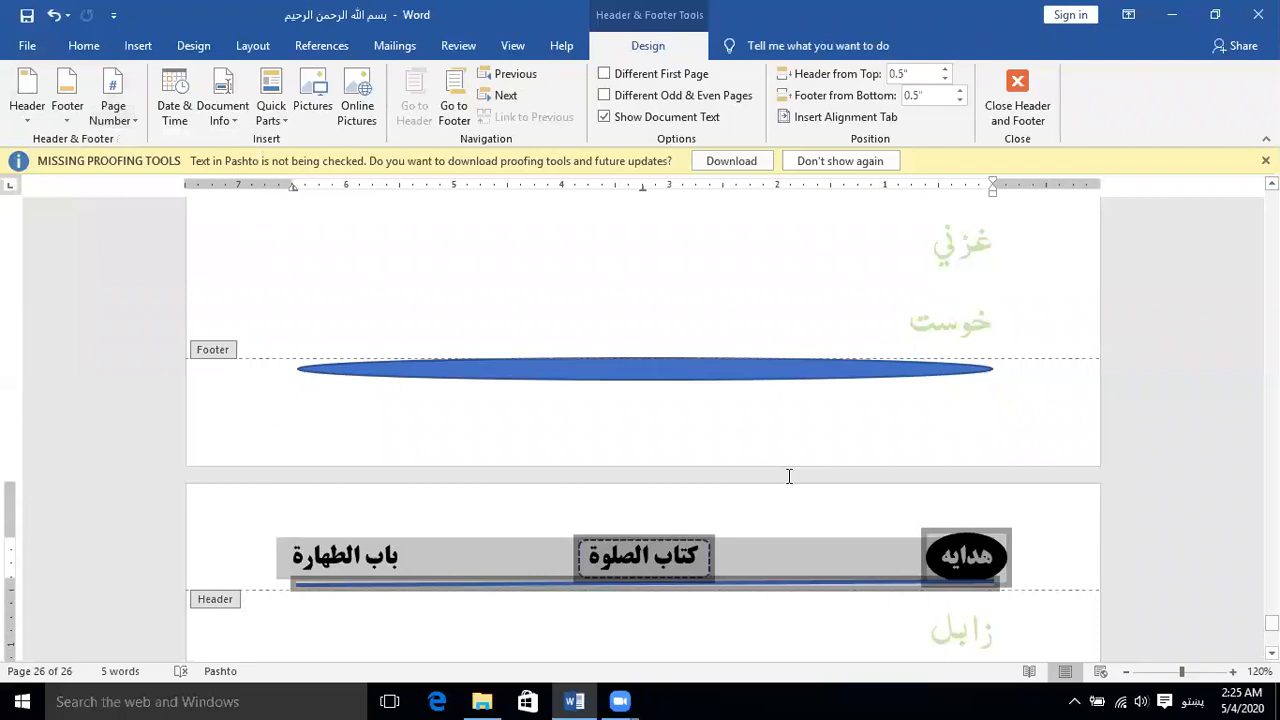
# Step: Create a new blank document and open its header for editing
pyautogui.hotkey('ctrl', 'n')
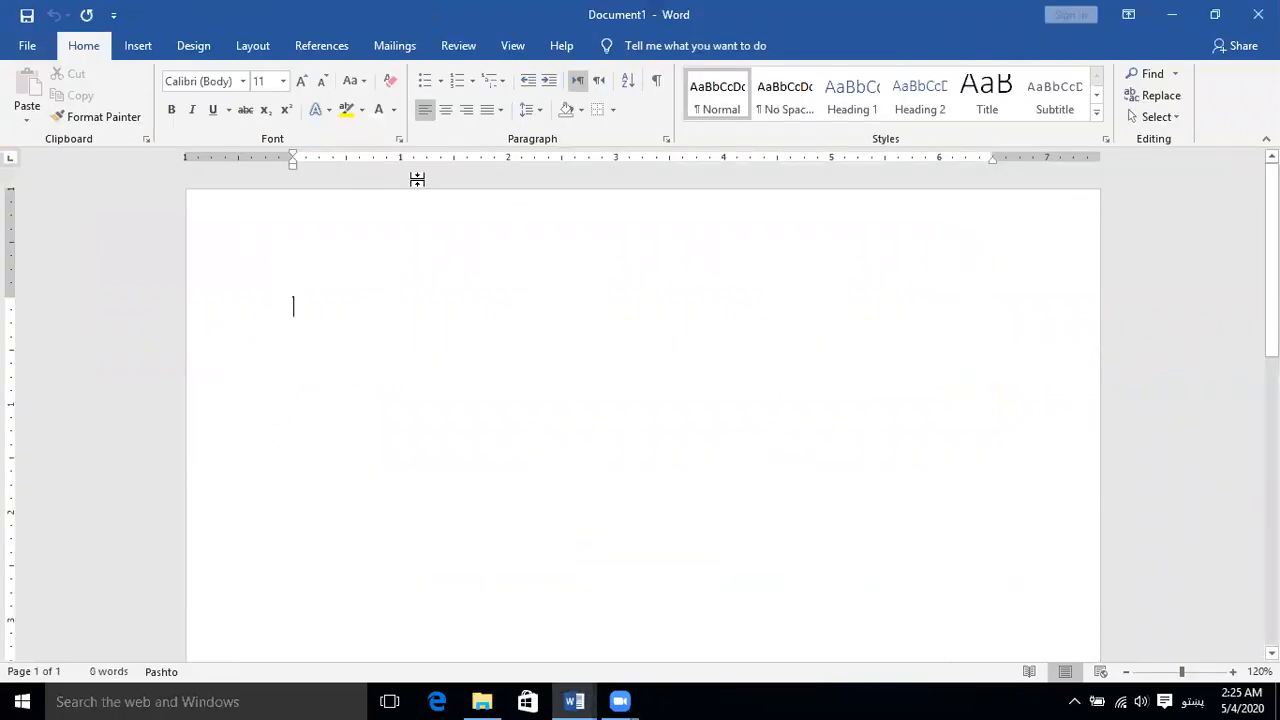
pyautogui.click(130, 50)
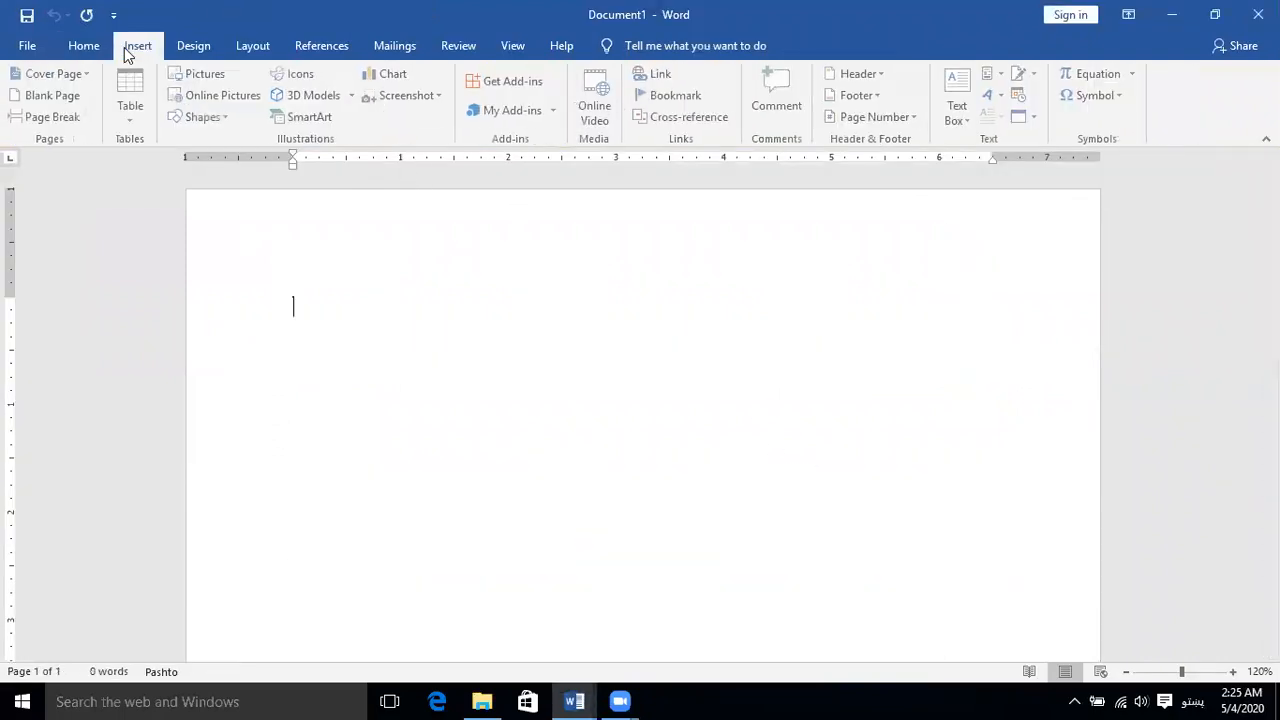
pyautogui.click(866, 77)
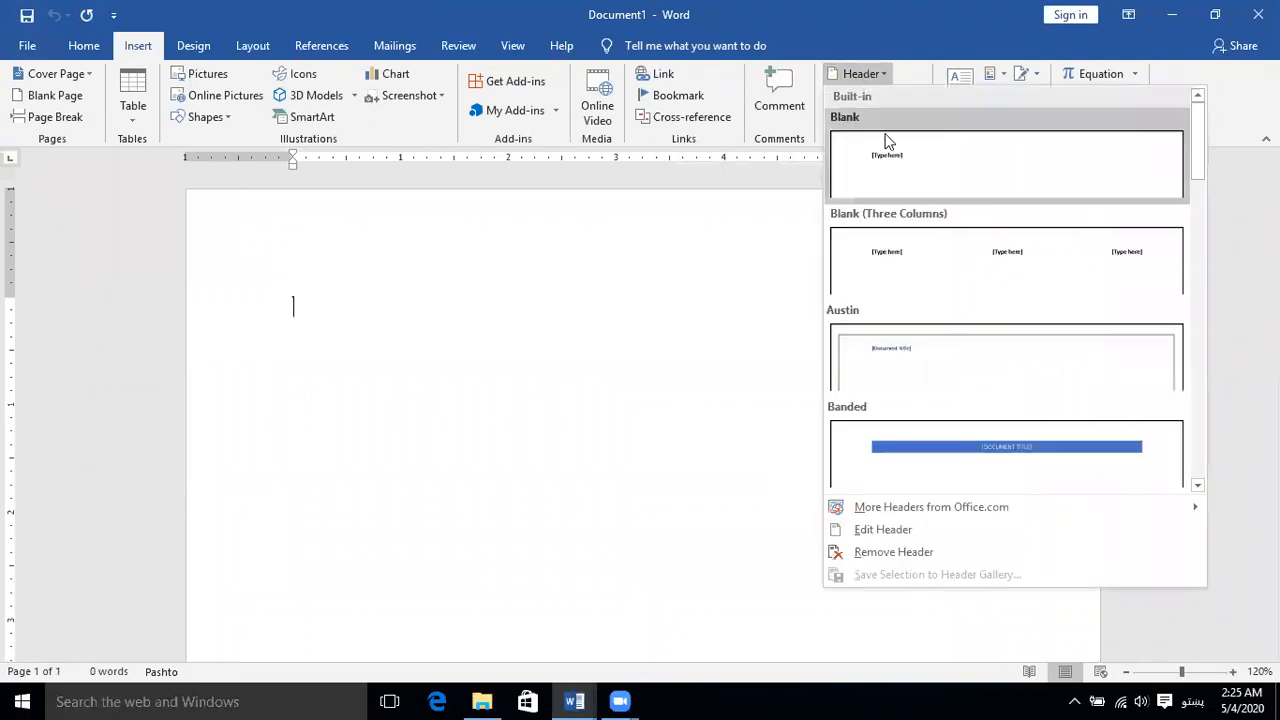
pyautogui.click(883, 543)
pyautogui.doubleClick(326, 195)
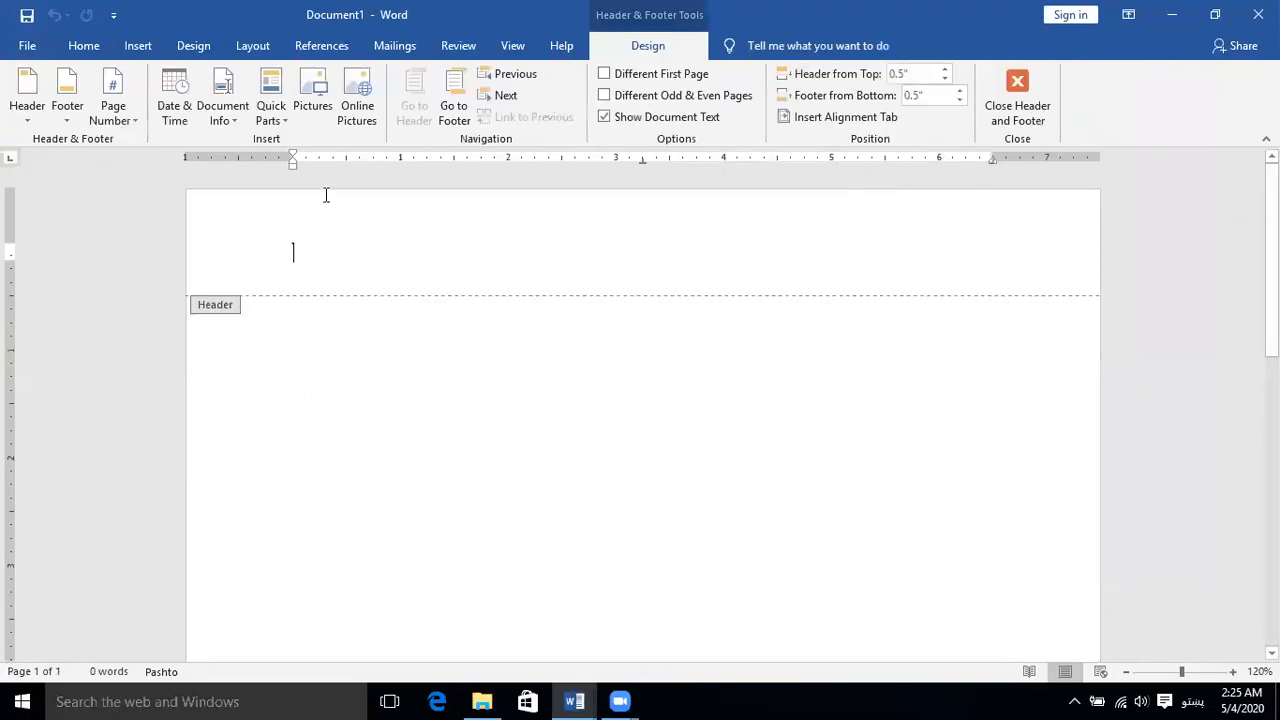
# Step: Insert a centred Plain Number 2 page number at the top of the page and close the header
pyautogui.click(127, 120)
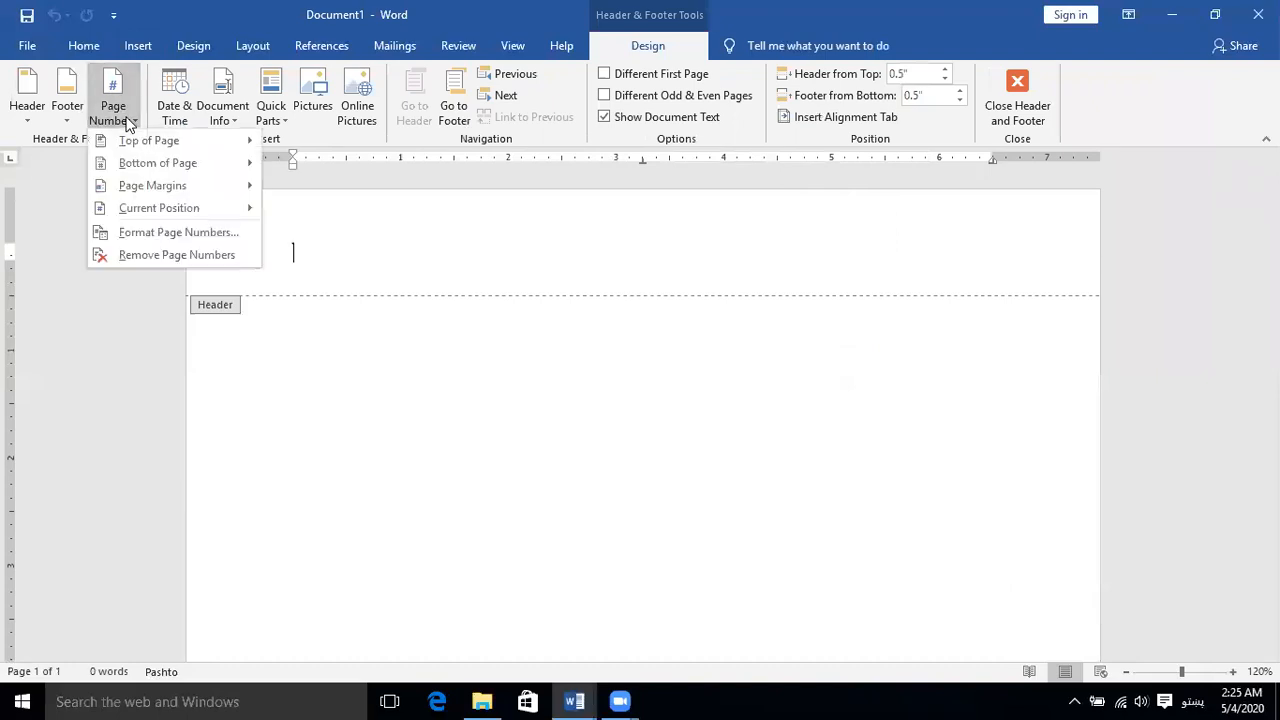
pyautogui.moveTo(165, 139)
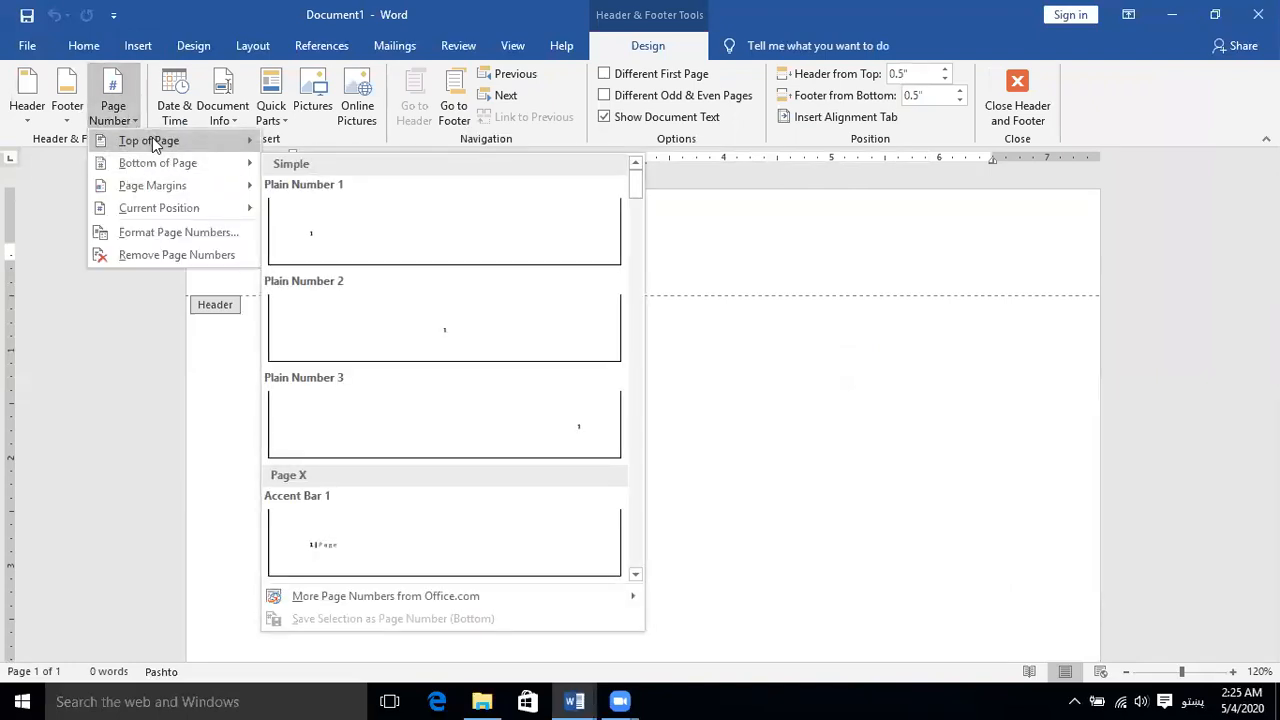
pyautogui.click(457, 309)
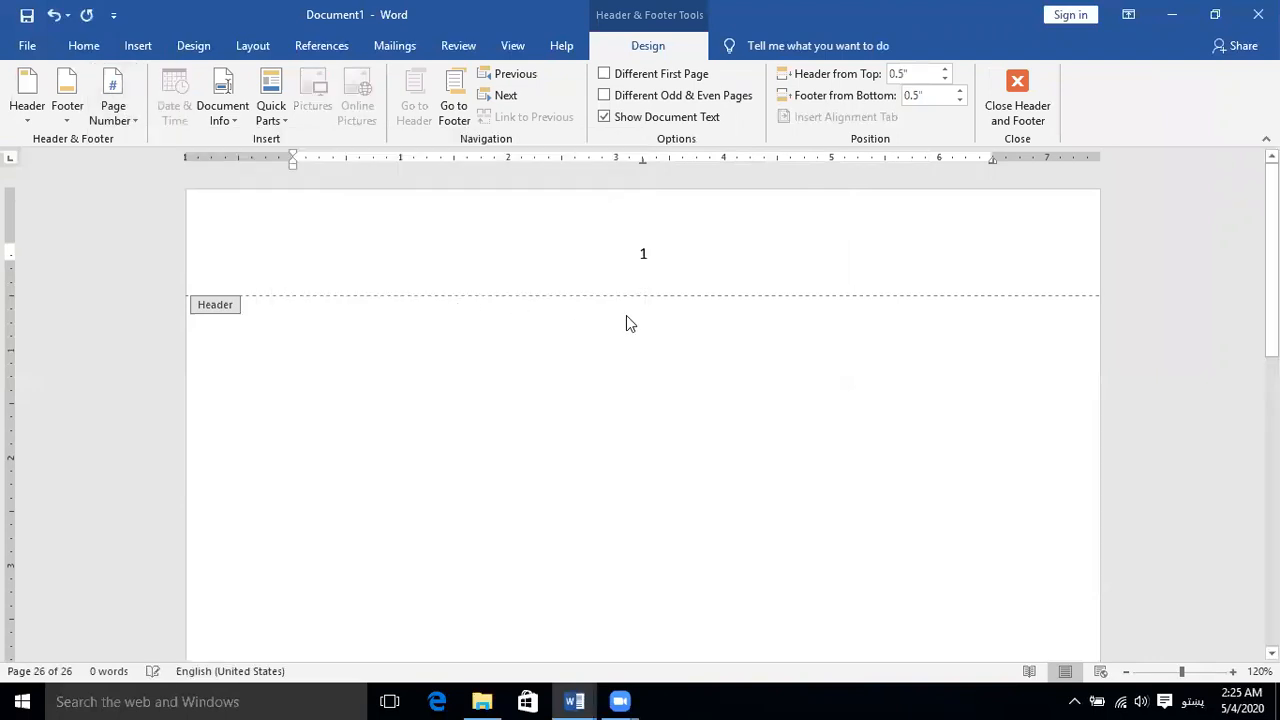
pyautogui.click(1040, 112)
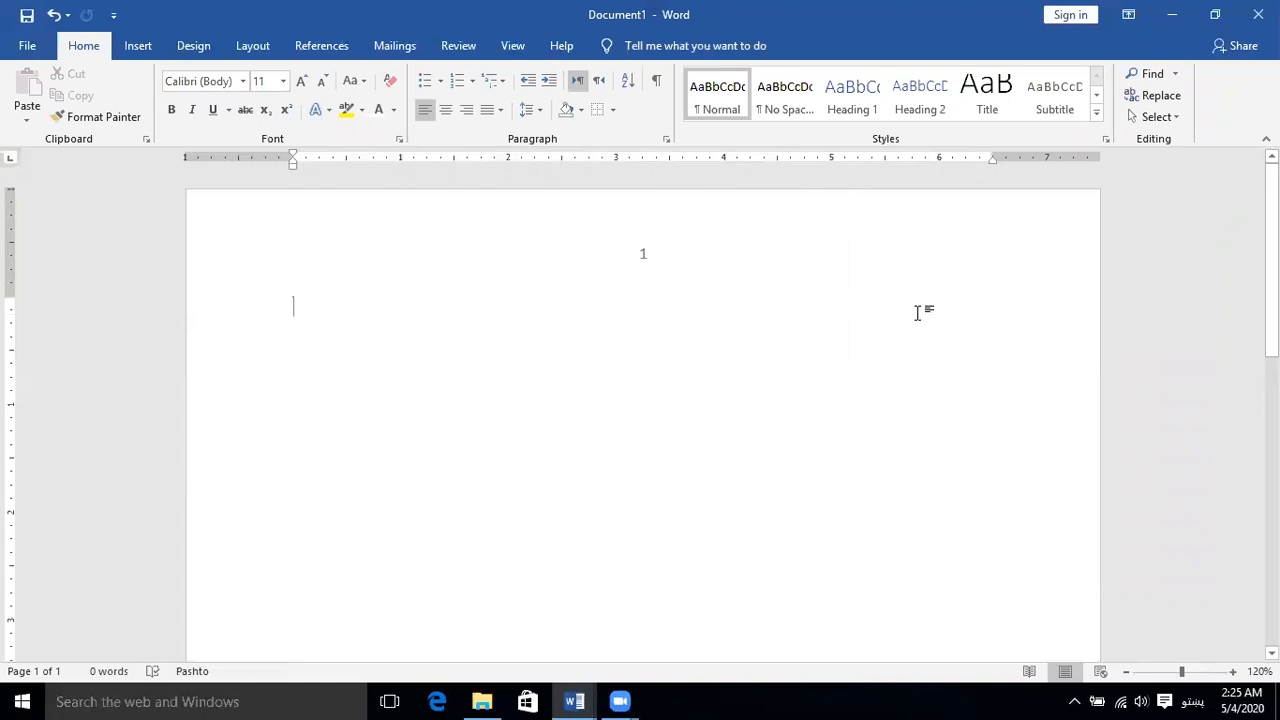
# Step: Insert page breaks in the body until the document has ten pages
pyautogui.scroll(6, 917, 290)
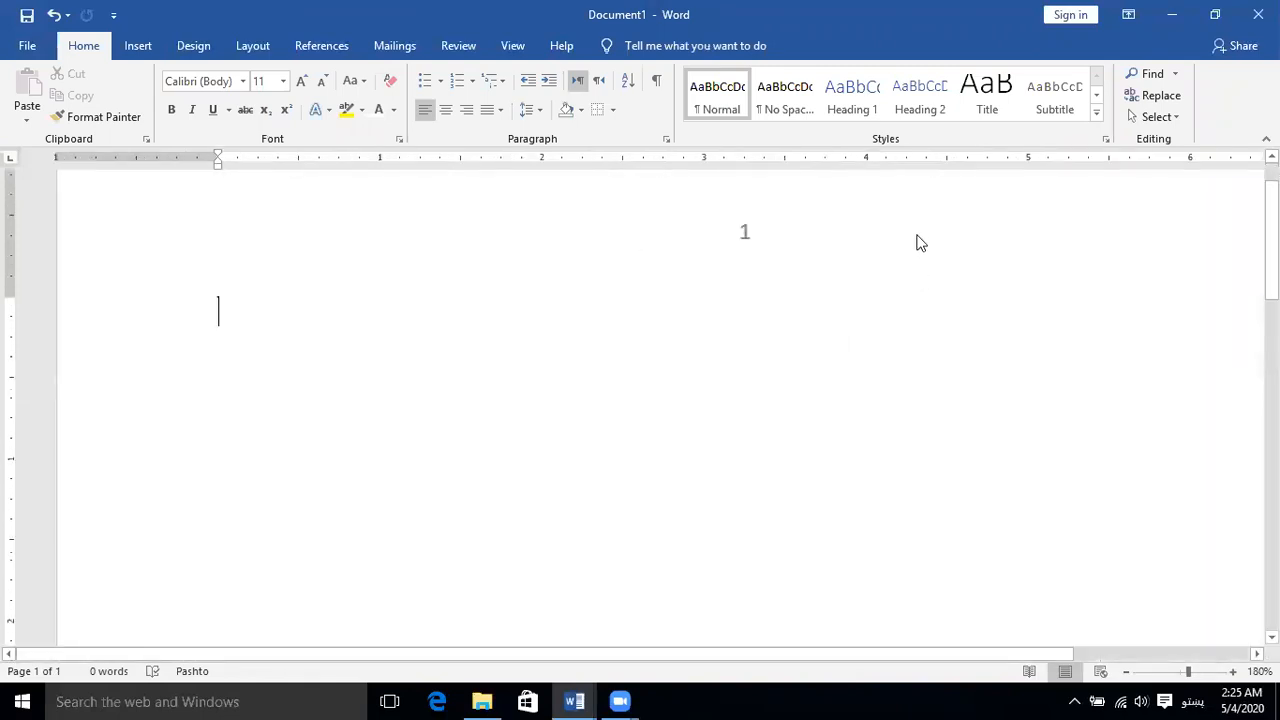
pyautogui.scroll(-5, 918, 240)
pyautogui.hotkey('ctrl', 'Return')
pyautogui.hotkey('ctrl', 'Return')
pyautogui.hotkey('ctrl', 'Return')
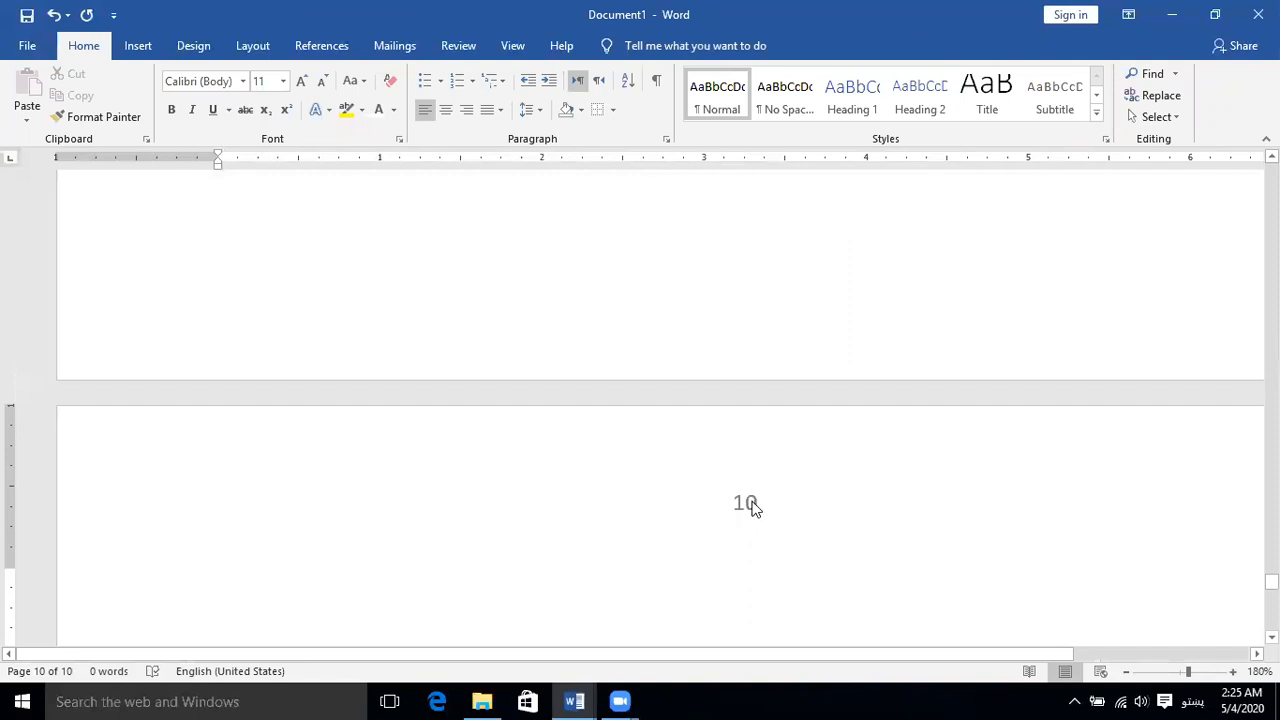
# Step: Open the header on page 10 and set the page numbering to start at 11
pyautogui.doubleClick(748, 503)
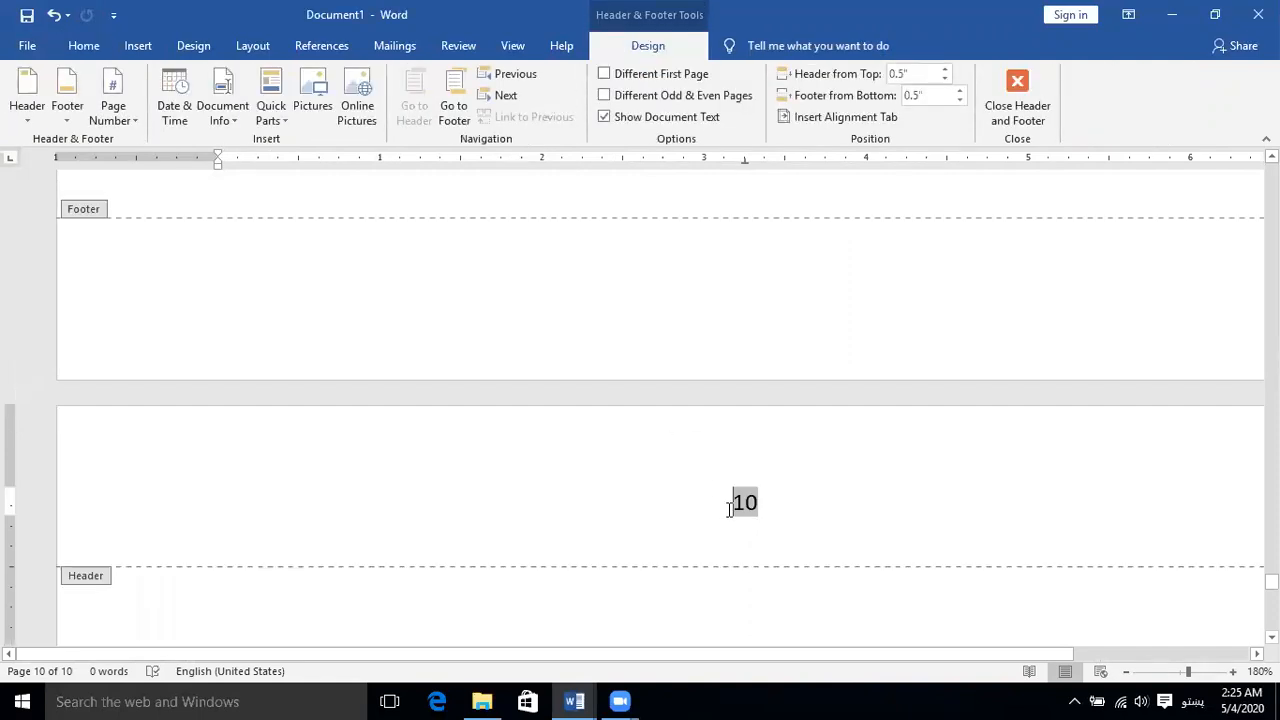
pyautogui.click(131, 122)
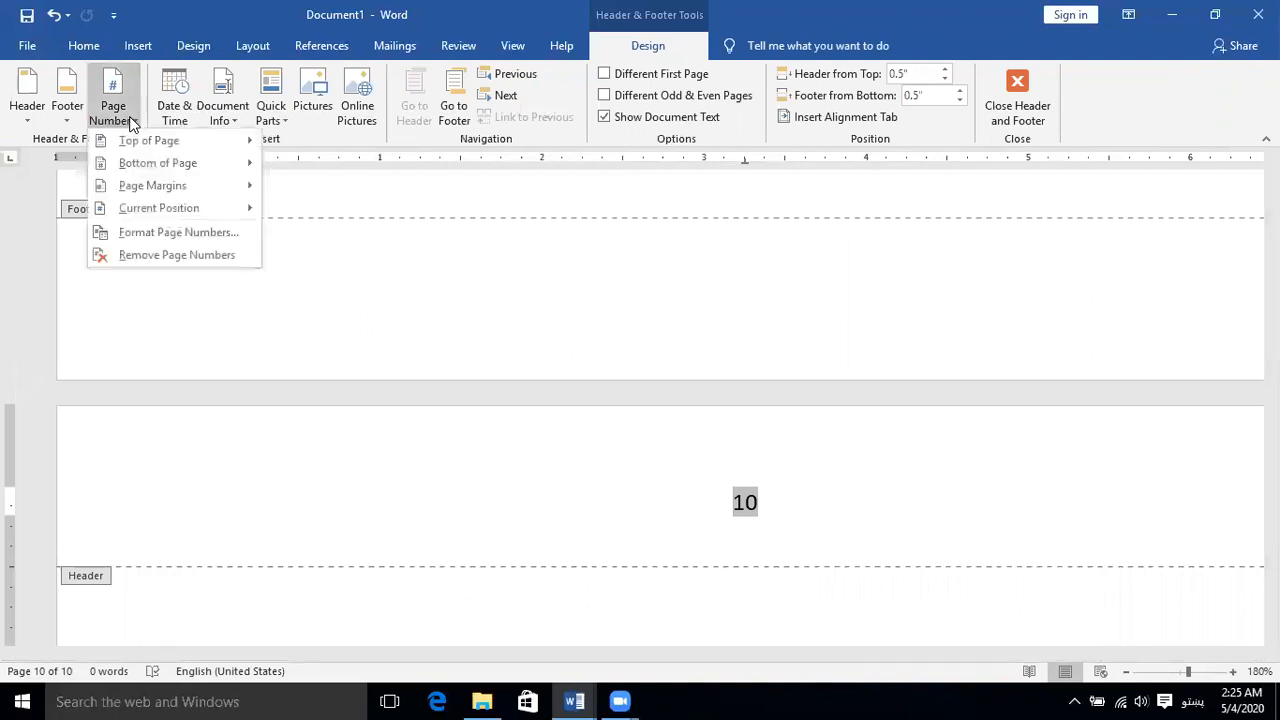
pyautogui.click(150, 235)
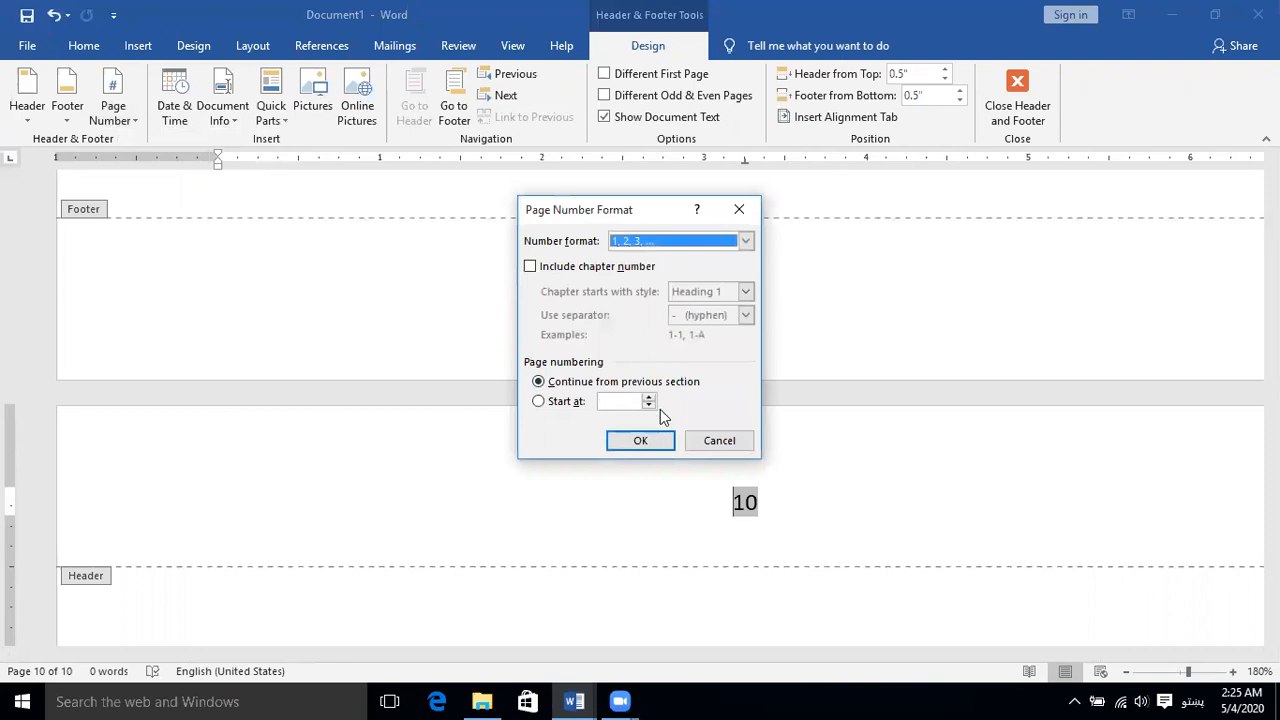
pyautogui.click(654, 397)
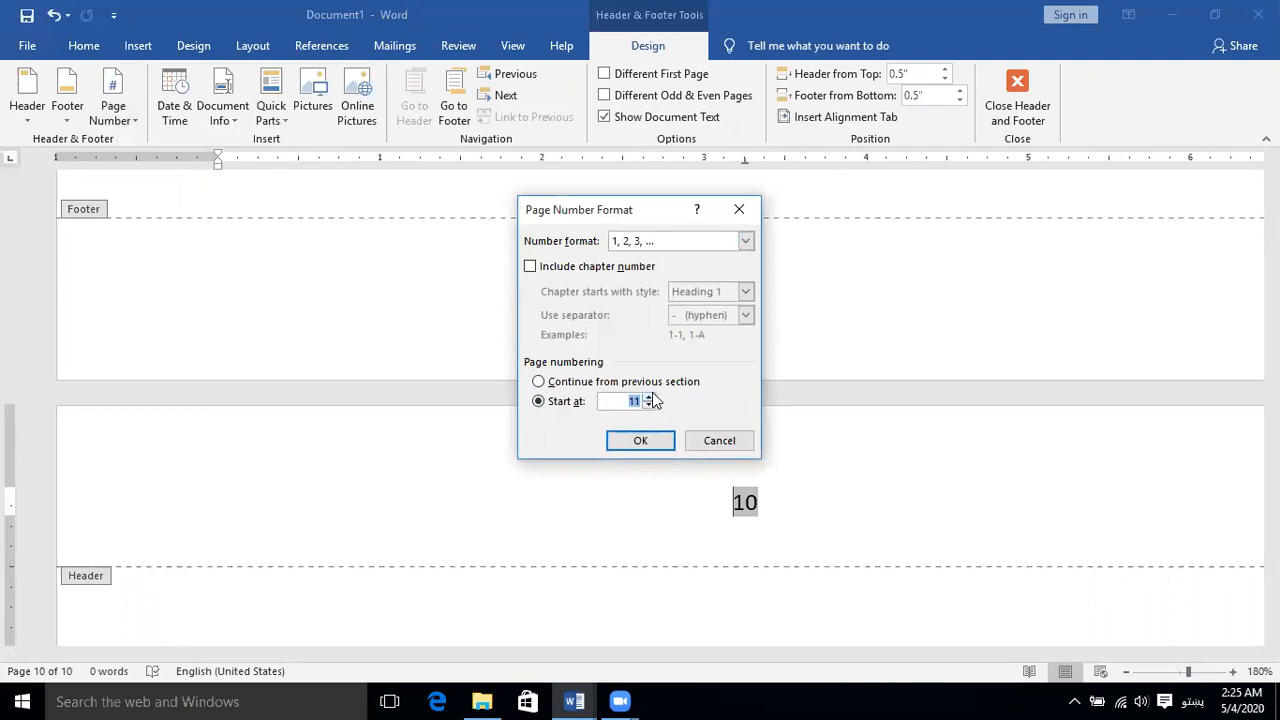
pyautogui.click(643, 441)
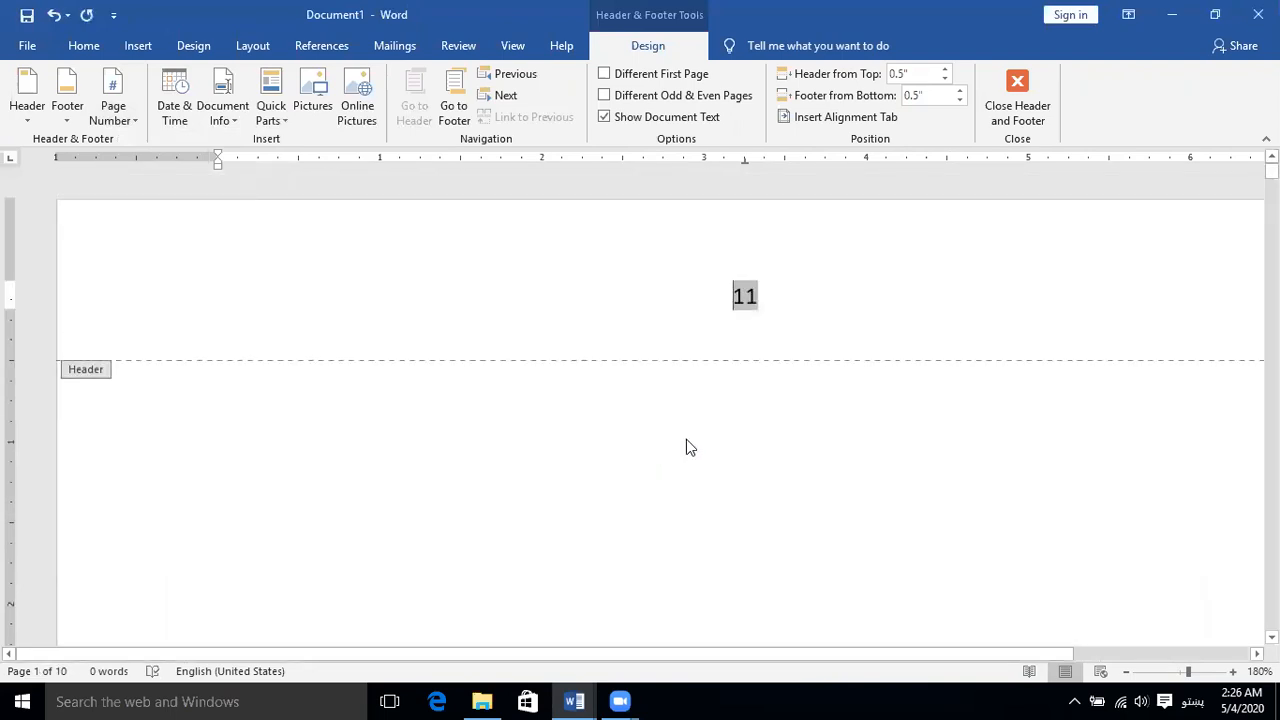
# Step: Set the page numbering to start at 111
pyautogui.click(135, 118)
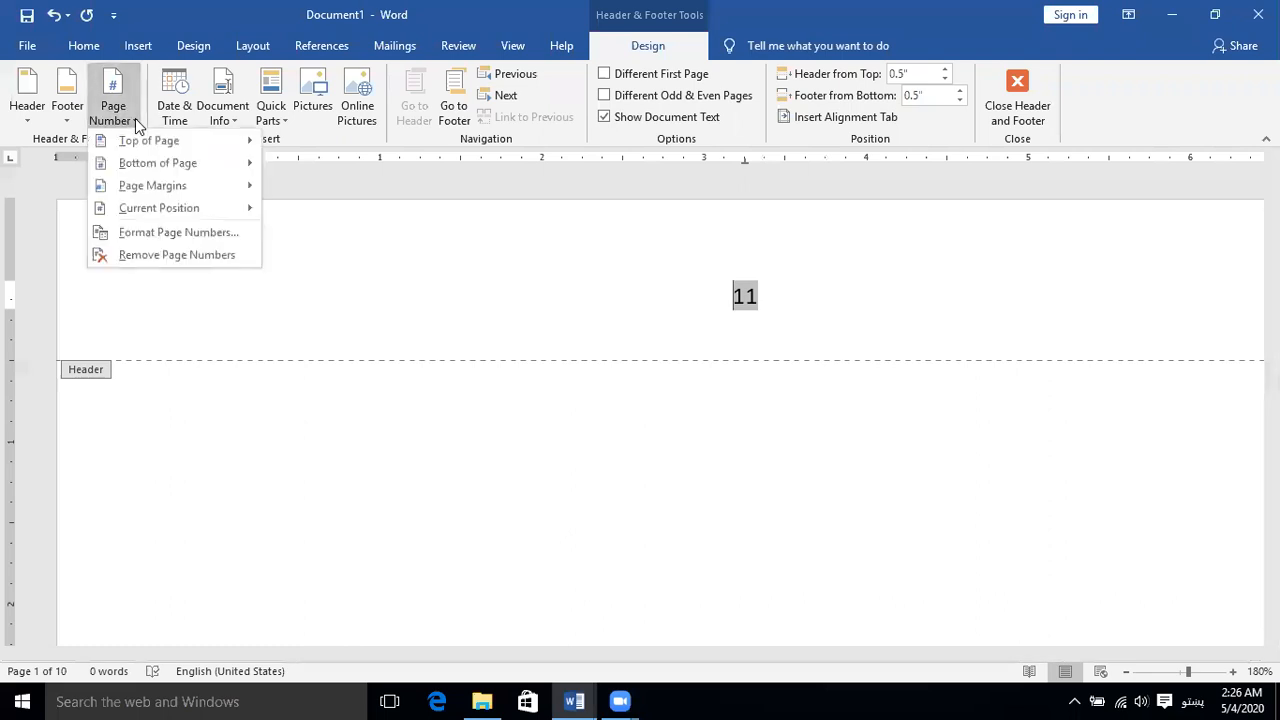
pyautogui.click(170, 232)
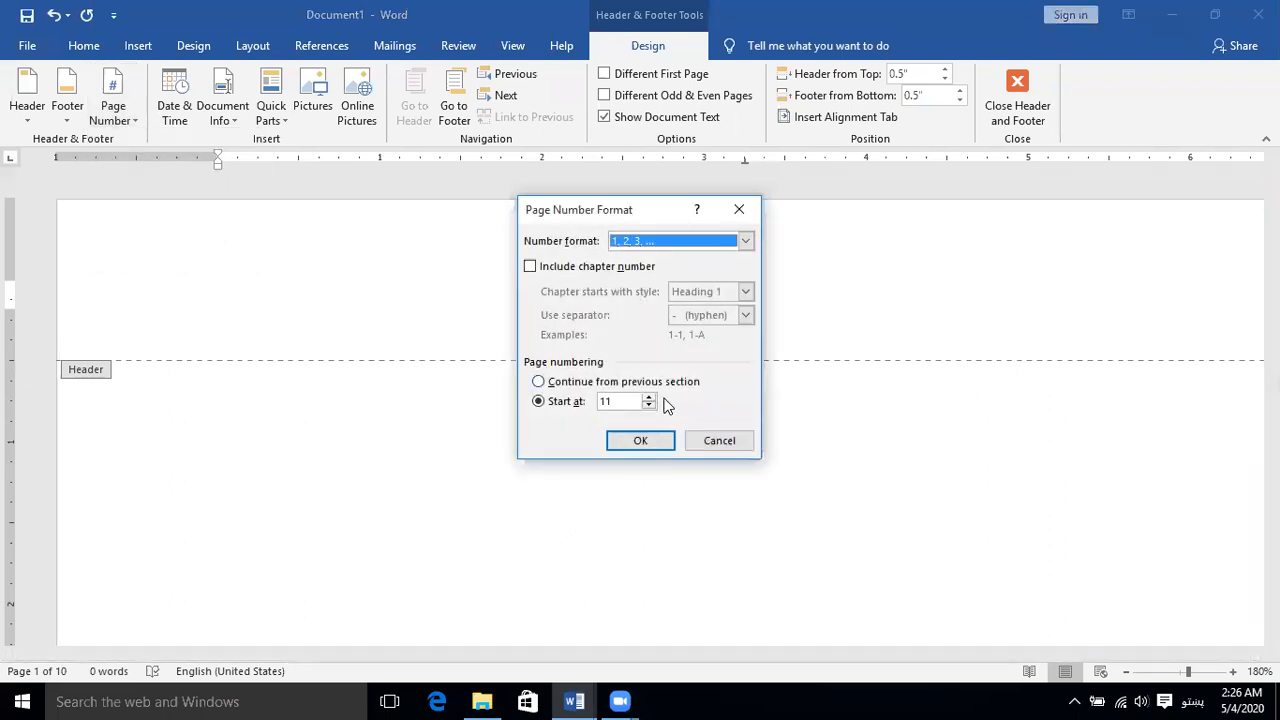
pyautogui.click(617, 401)
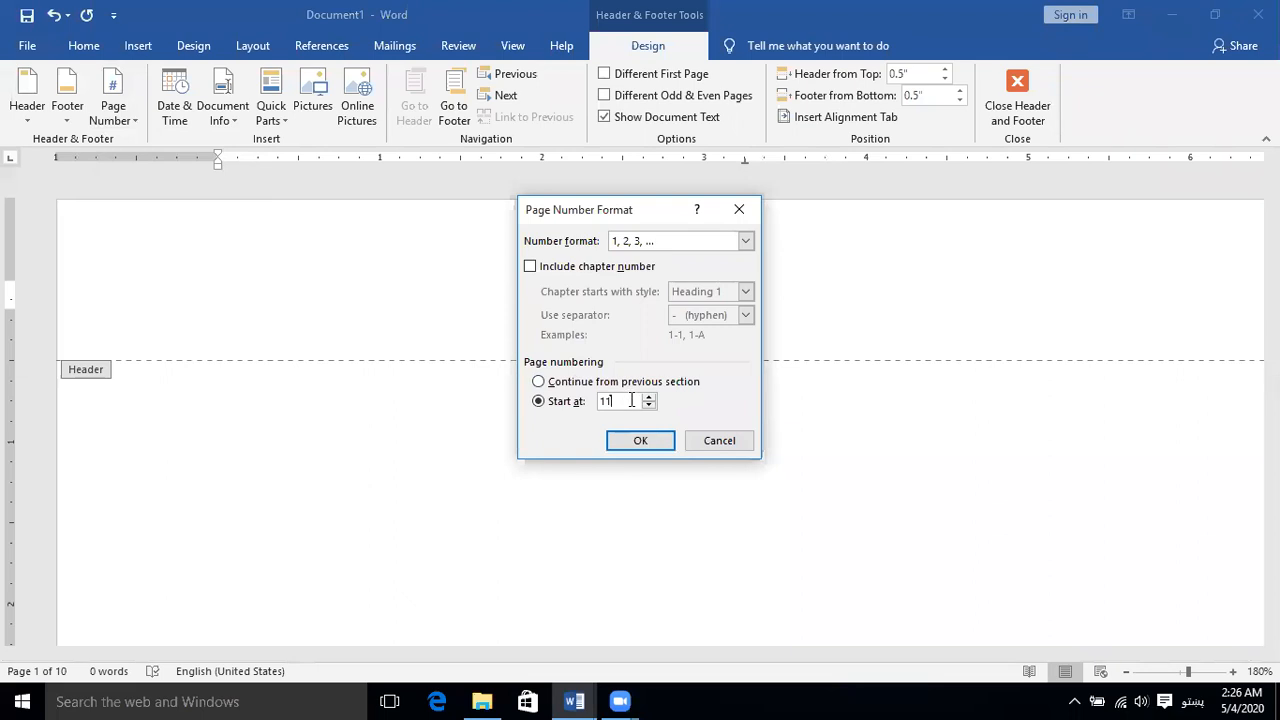
pyautogui.write('1')
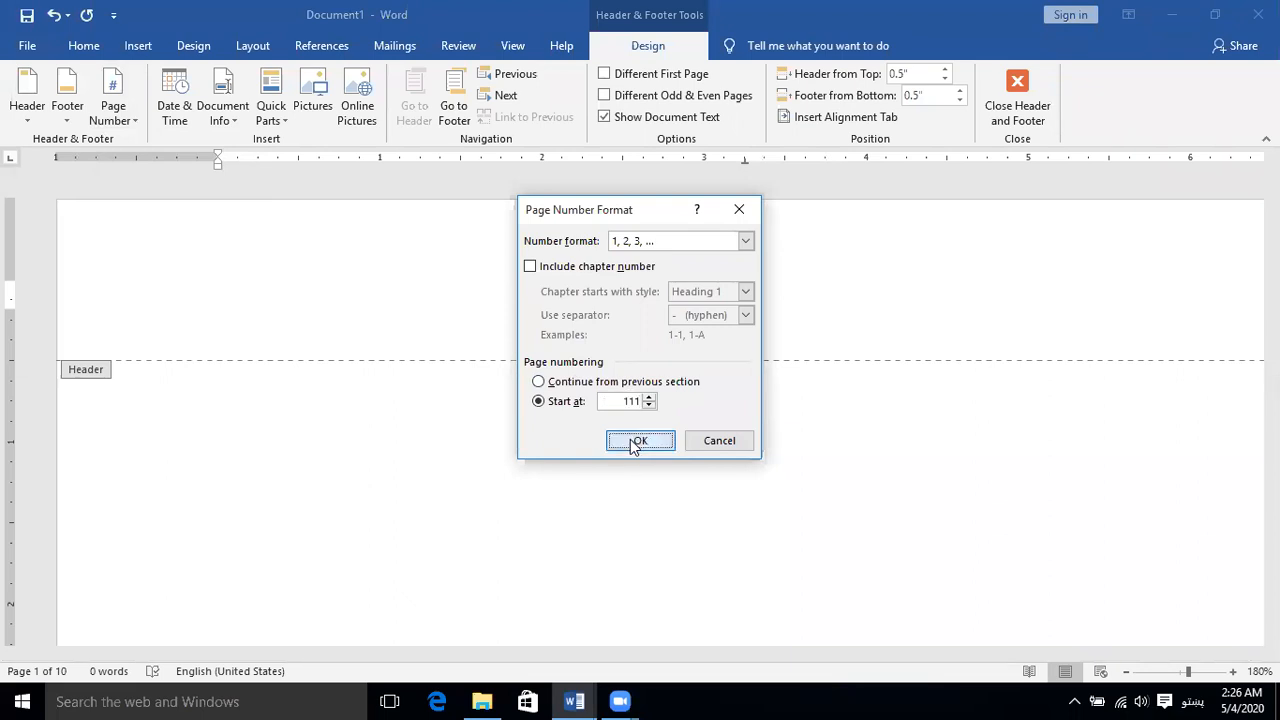
pyautogui.click(640, 440)
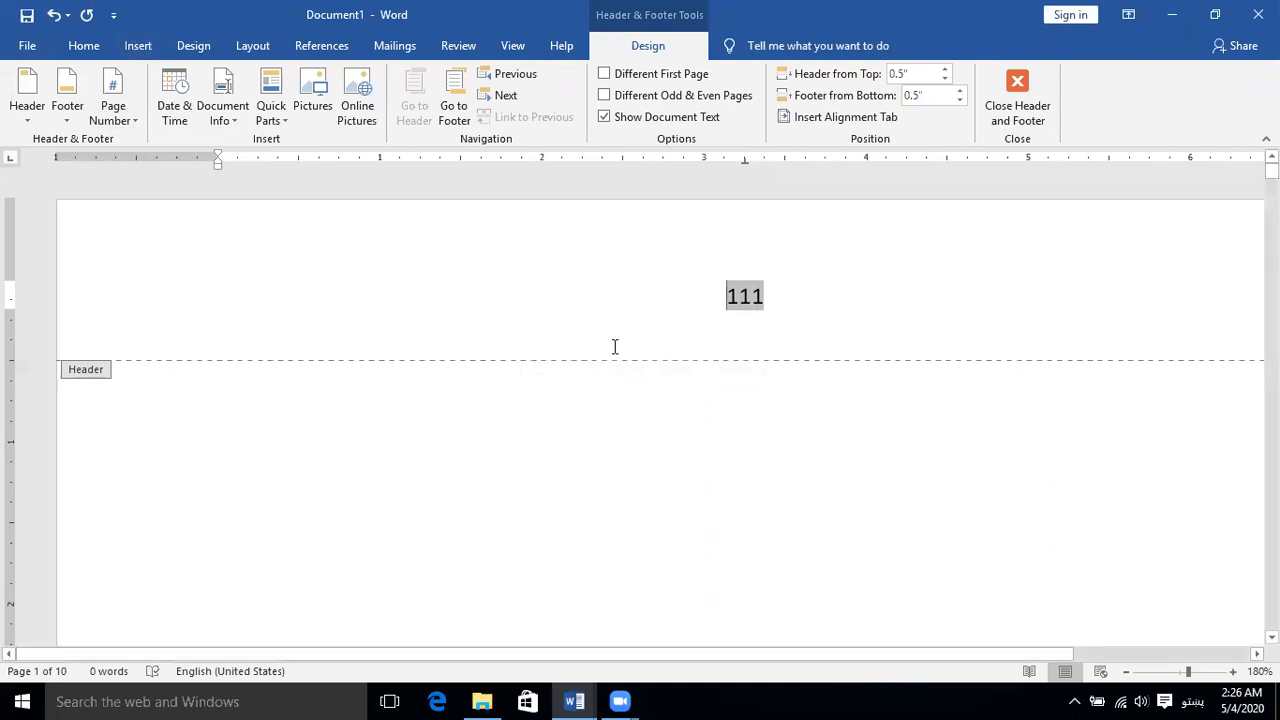
# Step: Draw a small text box in the header, just before the centred page number
pyautogui.click(138, 45)
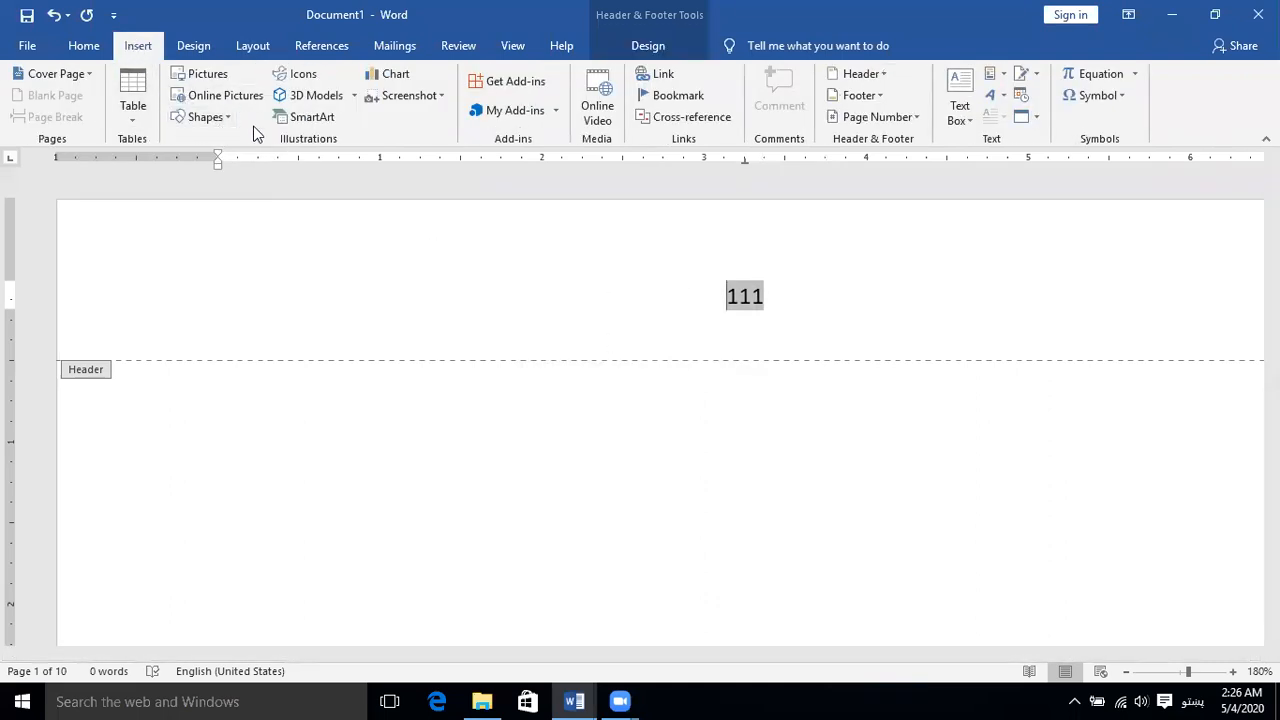
pyautogui.click(234, 116)
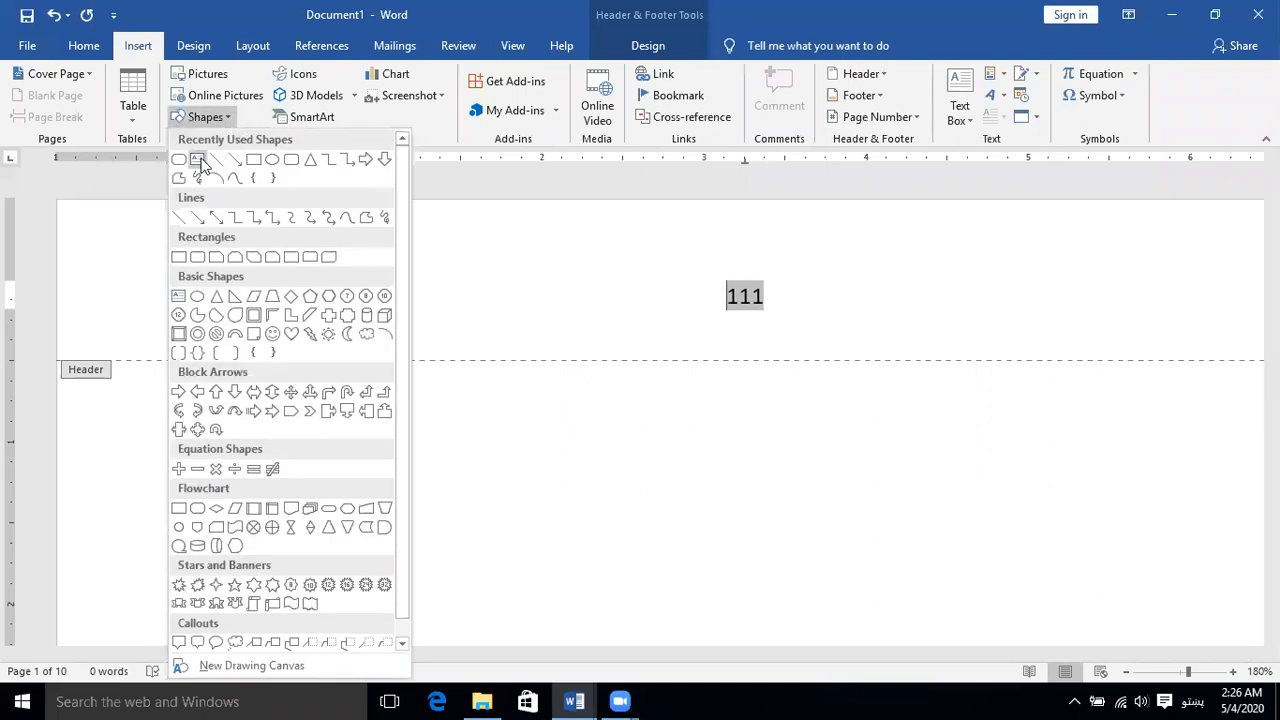
pyautogui.click(198, 161)
pyautogui.moveTo(522, 258); pyautogui.dragTo(638, 348)
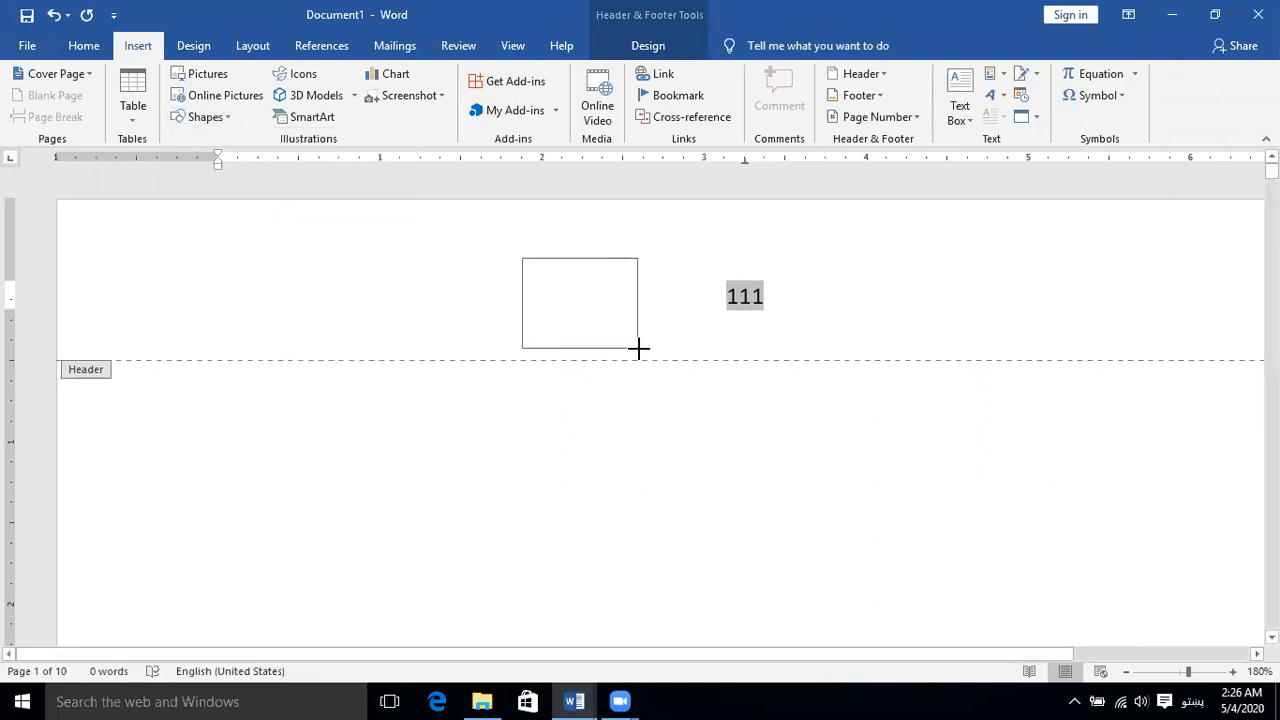
# Step: Cut the page number from the header together with its anchored text box
pyautogui.doubleClick(731, 300)
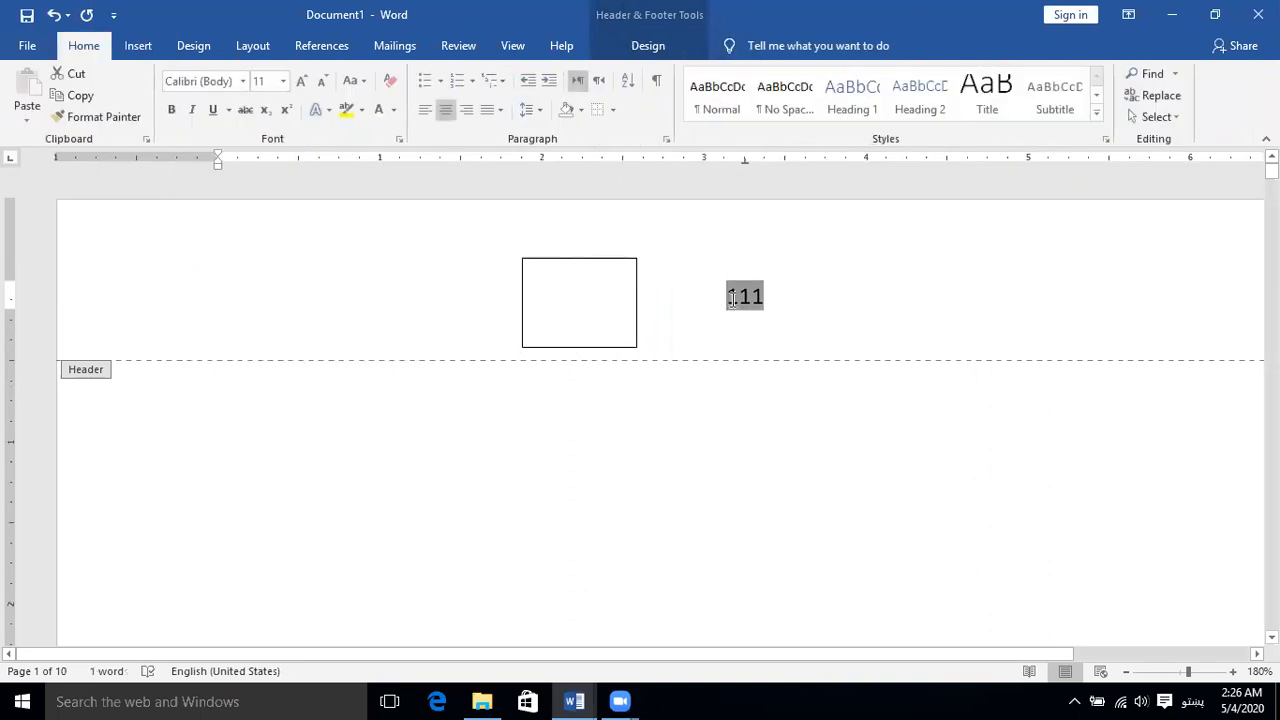
pyautogui.press('Delete')
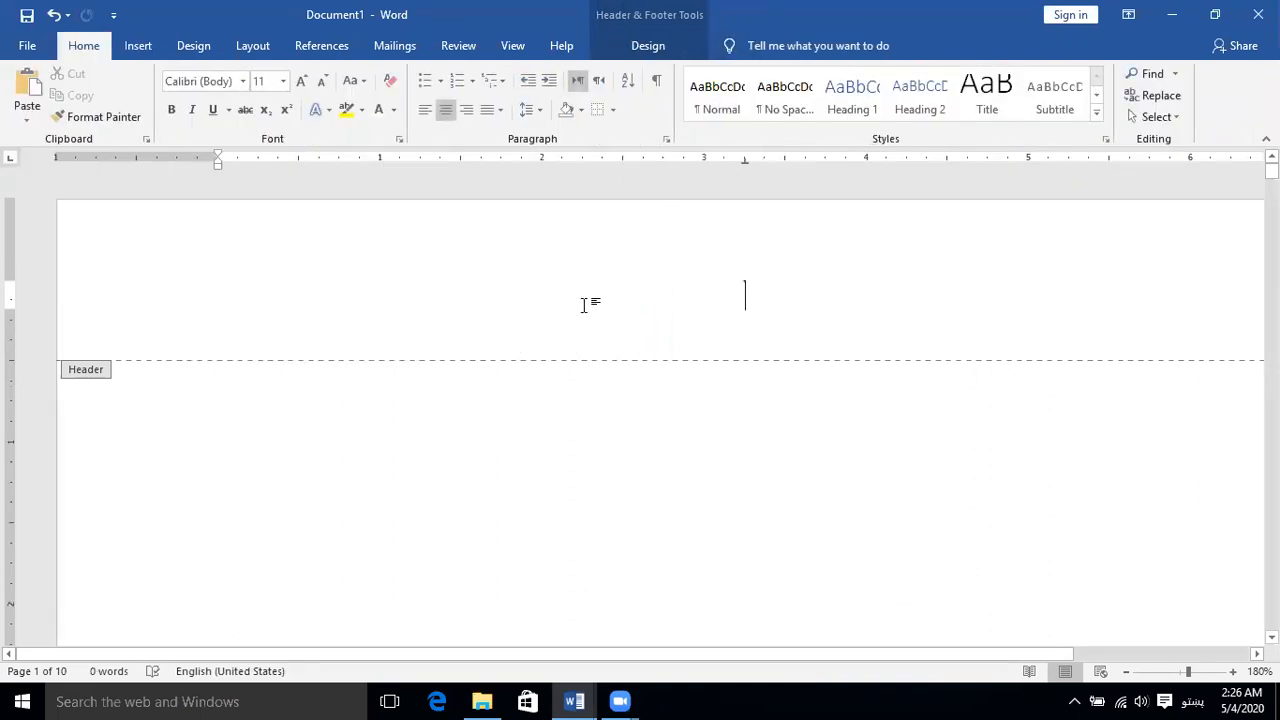
# Step: Draw a new text box about 0.69 by 0.43 inches in the header and try to paste the cut page number into it
pyautogui.click(124, 48)
pyautogui.click(228, 117)
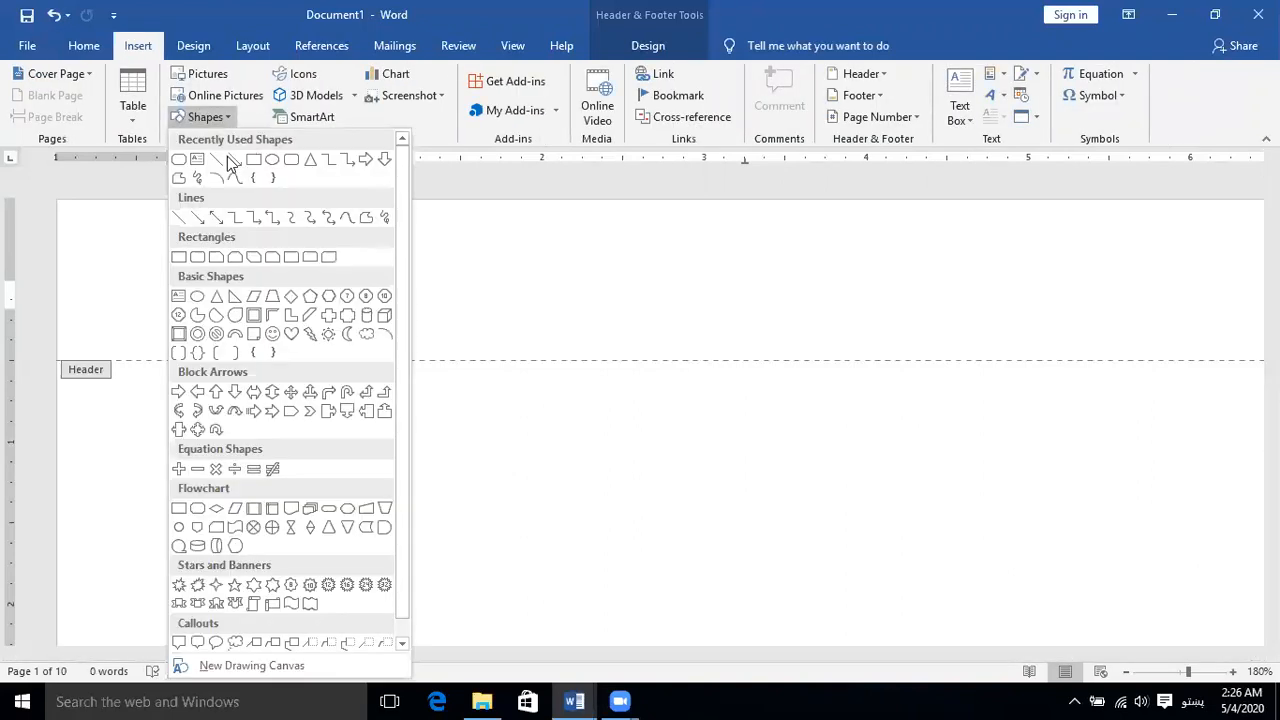
pyautogui.click(196, 160)
pyautogui.moveTo(548, 265); pyautogui.dragTo(663, 337)
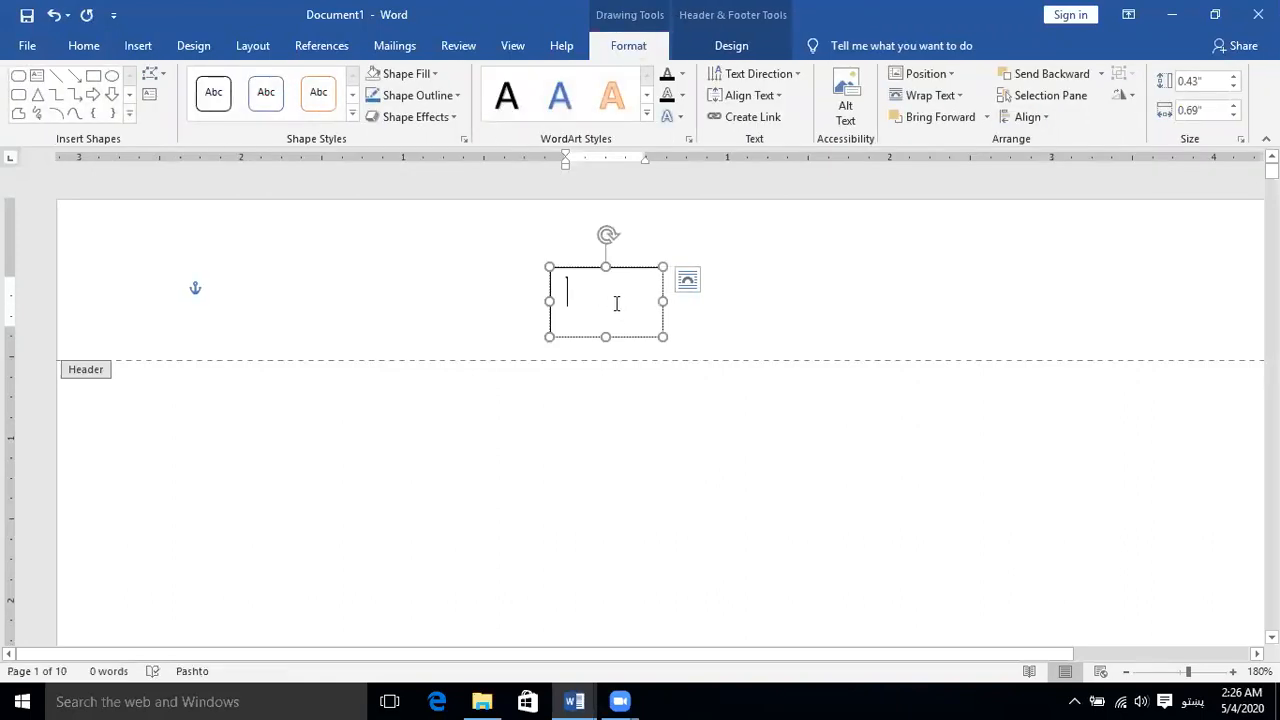
pyautogui.hotkey('ctrl', 'v')
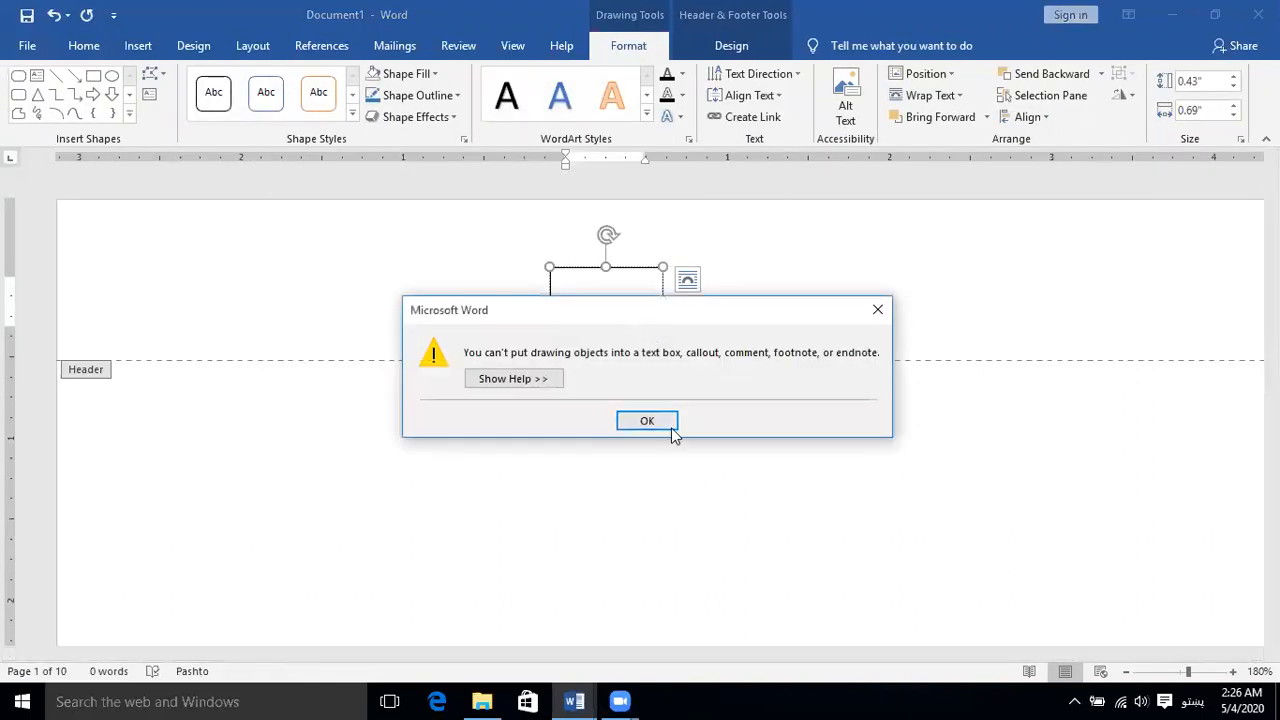
pyautogui.click(647, 419)
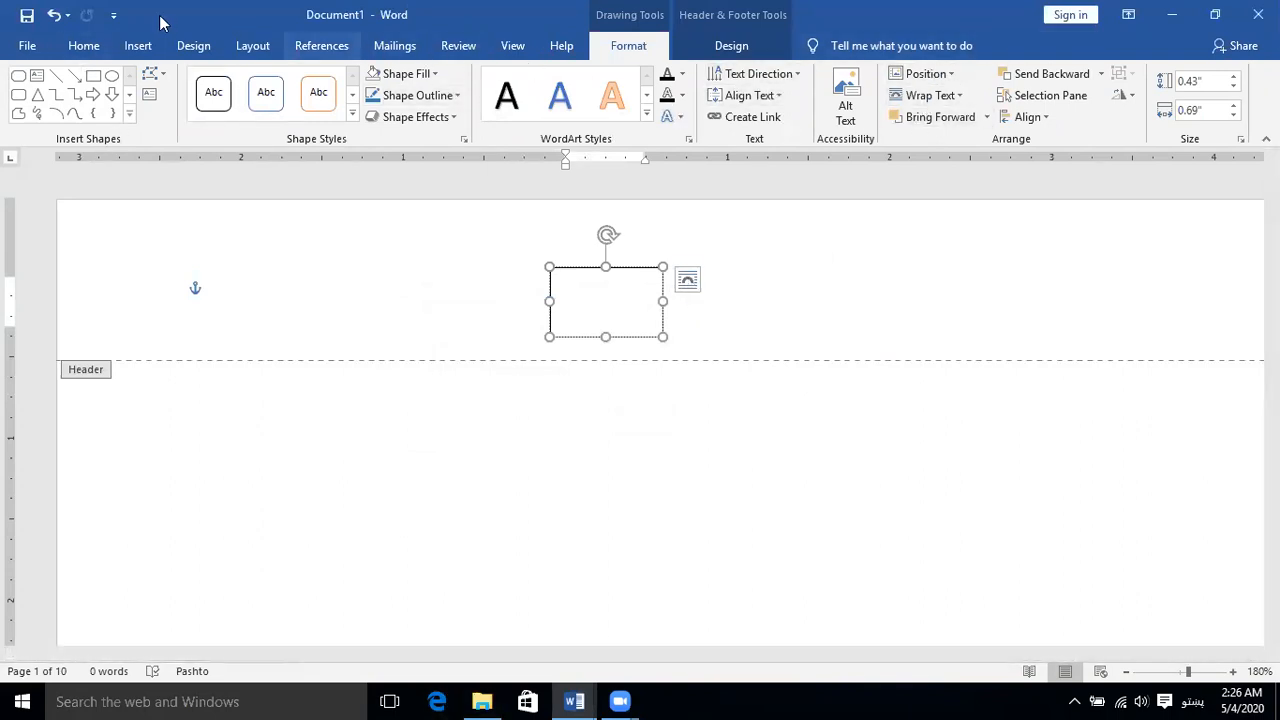
# Step: Try to number the new text box by applying the page number format with the 1, 2, 3 style and start at 111
pyautogui.click(136, 47)
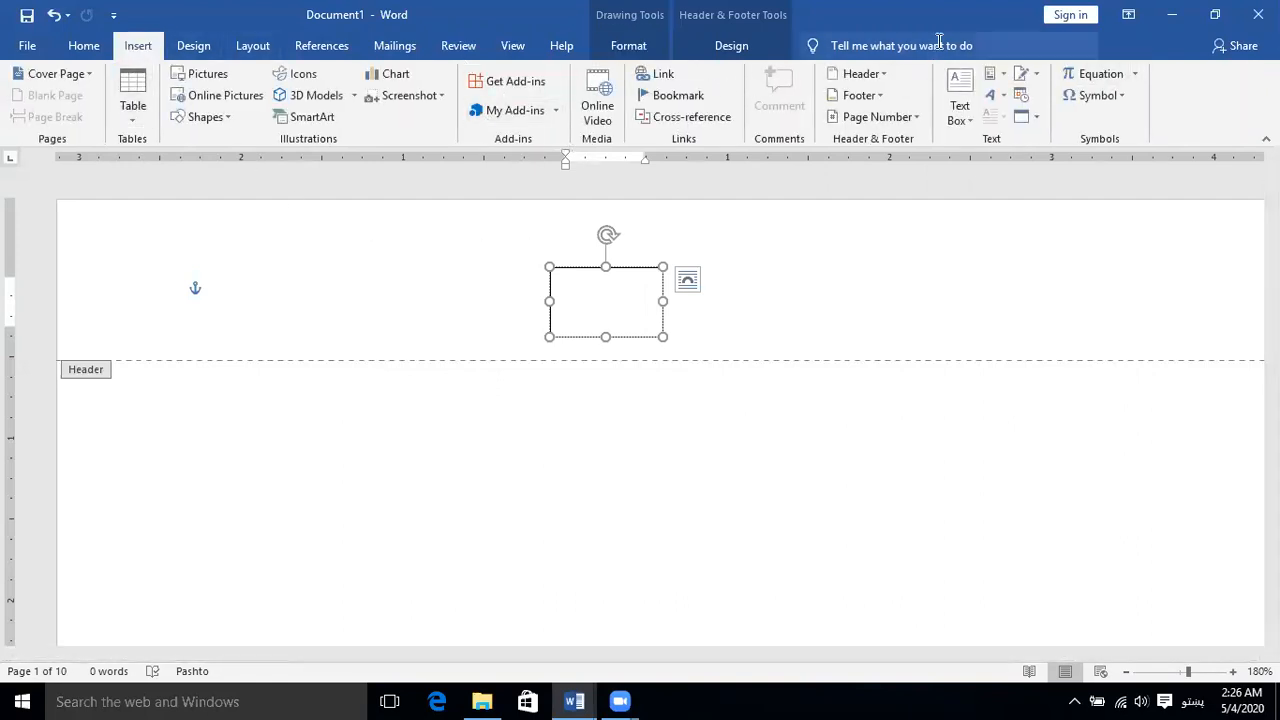
pyautogui.click(731, 45)
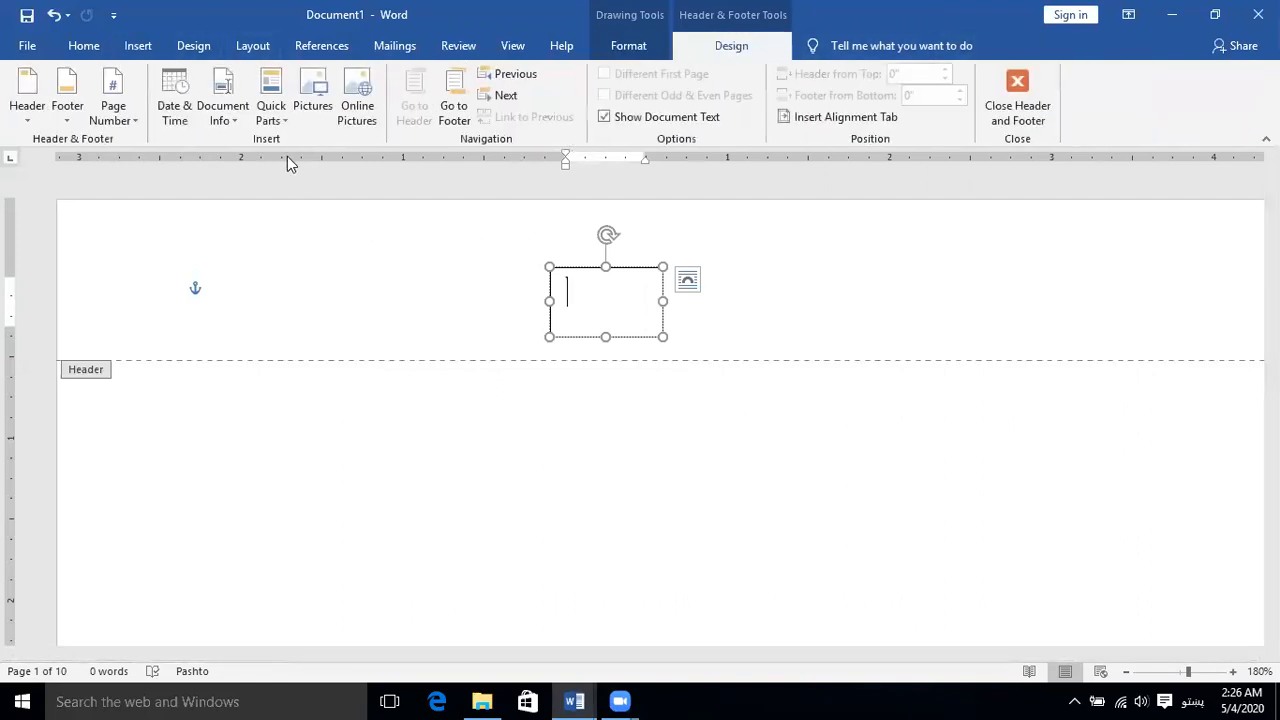
pyautogui.click(132, 122)
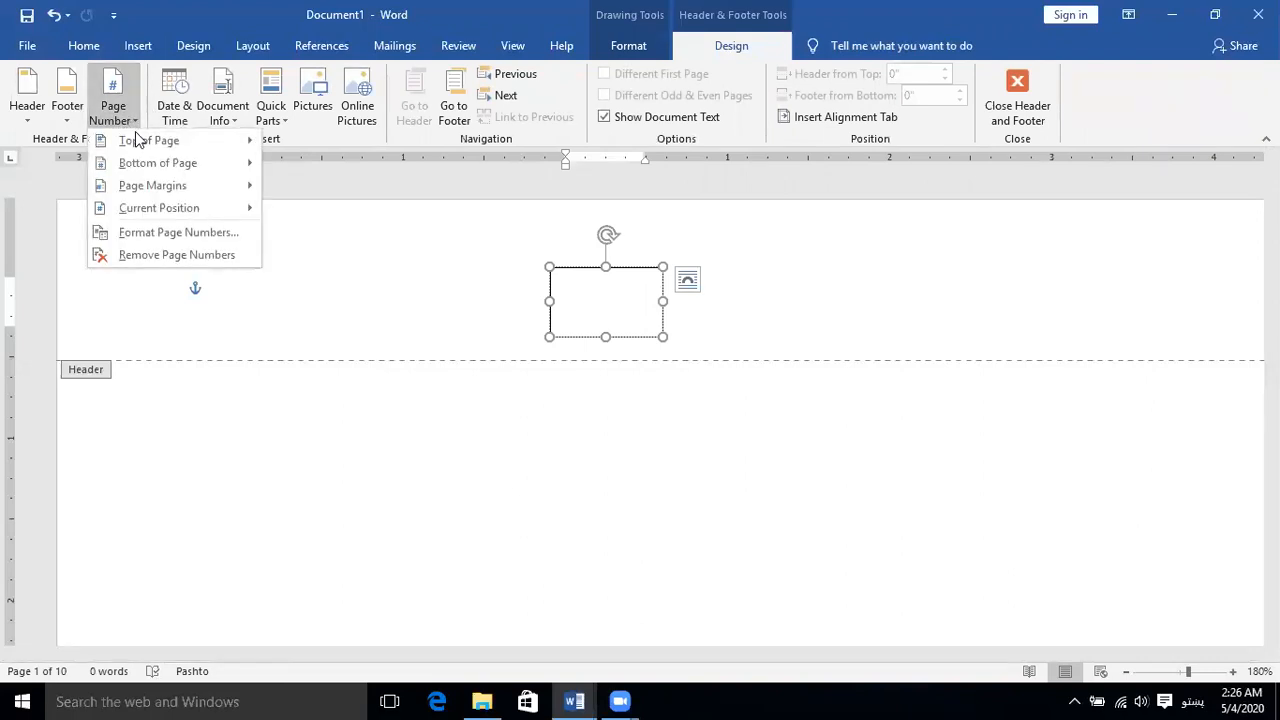
pyautogui.click(157, 240)
pyautogui.click(641, 442)
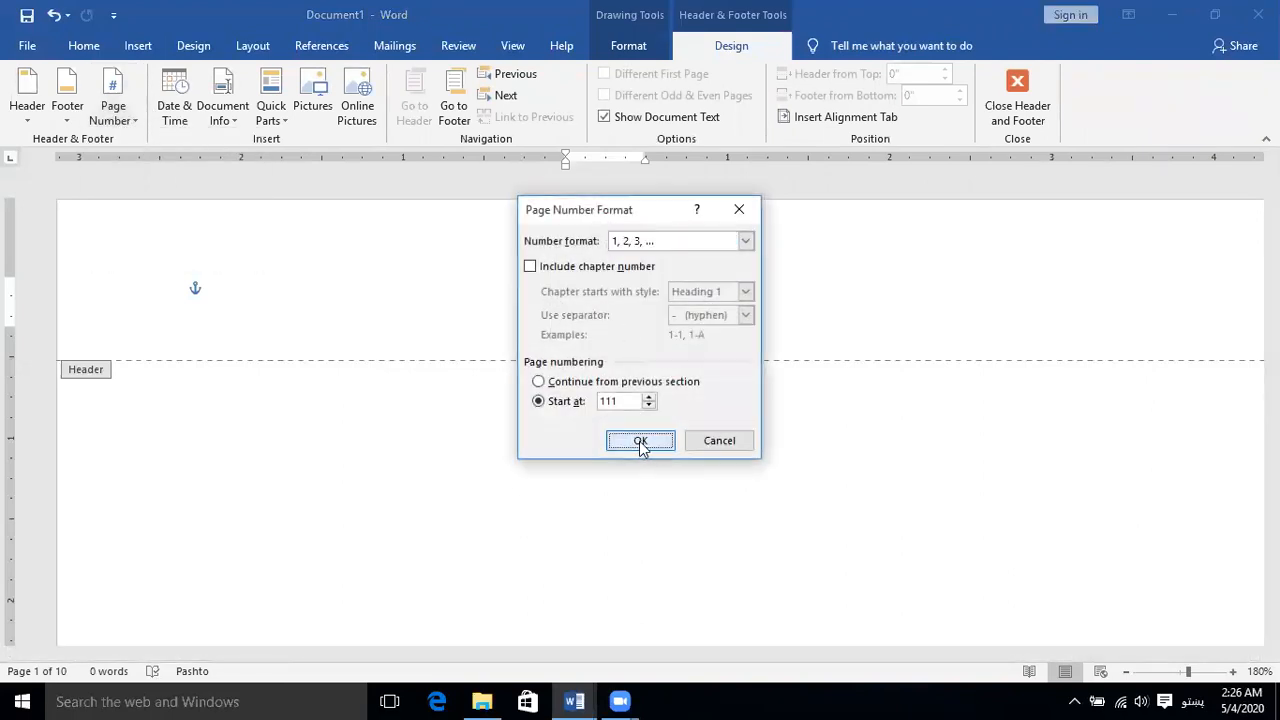
# Step: Enlarge the header text box and move it towards the left margin
pyautogui.click(600, 291)
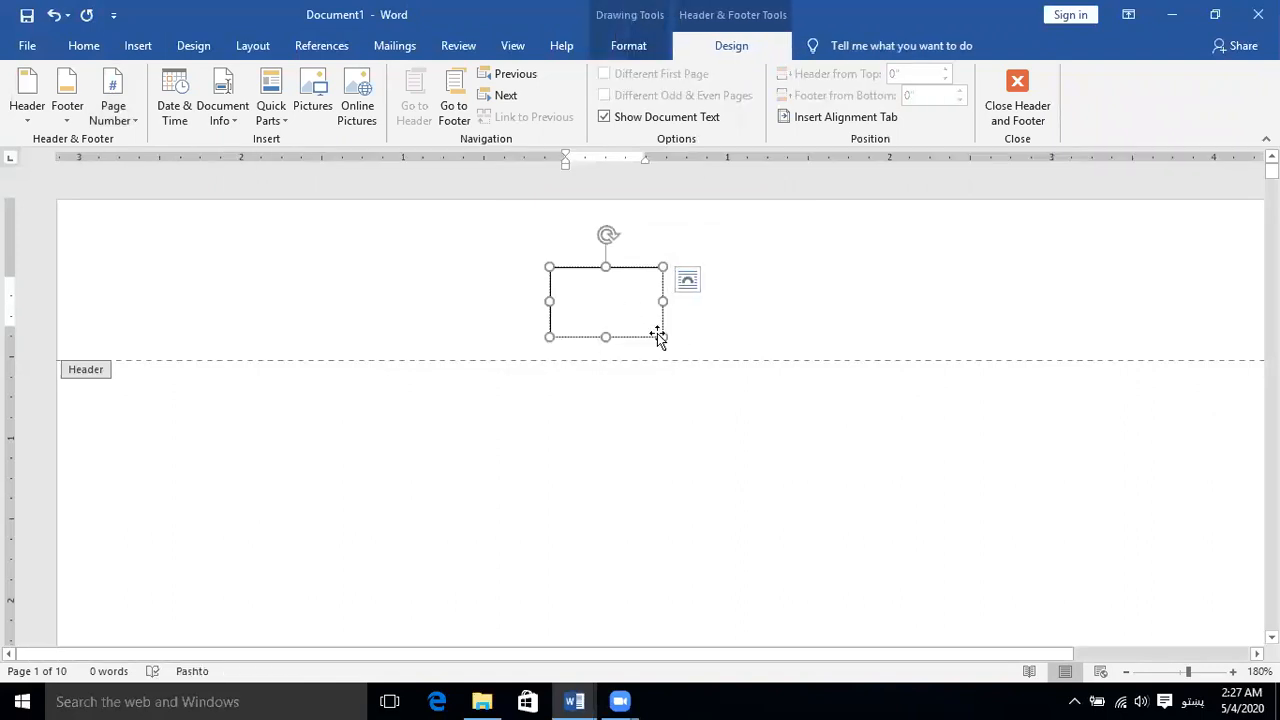
pyautogui.moveTo(659, 337); pyautogui.dragTo(703, 359)
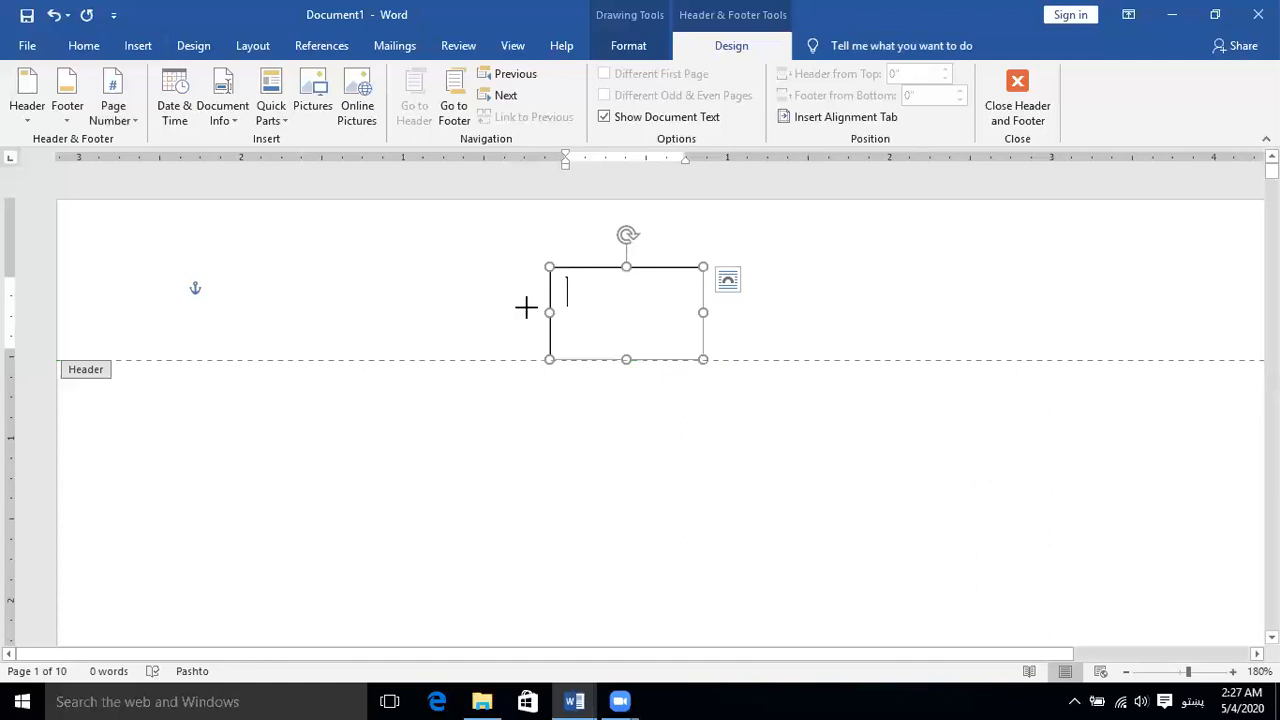
pyautogui.moveTo(591, 271); pyautogui.dragTo(386, 249)
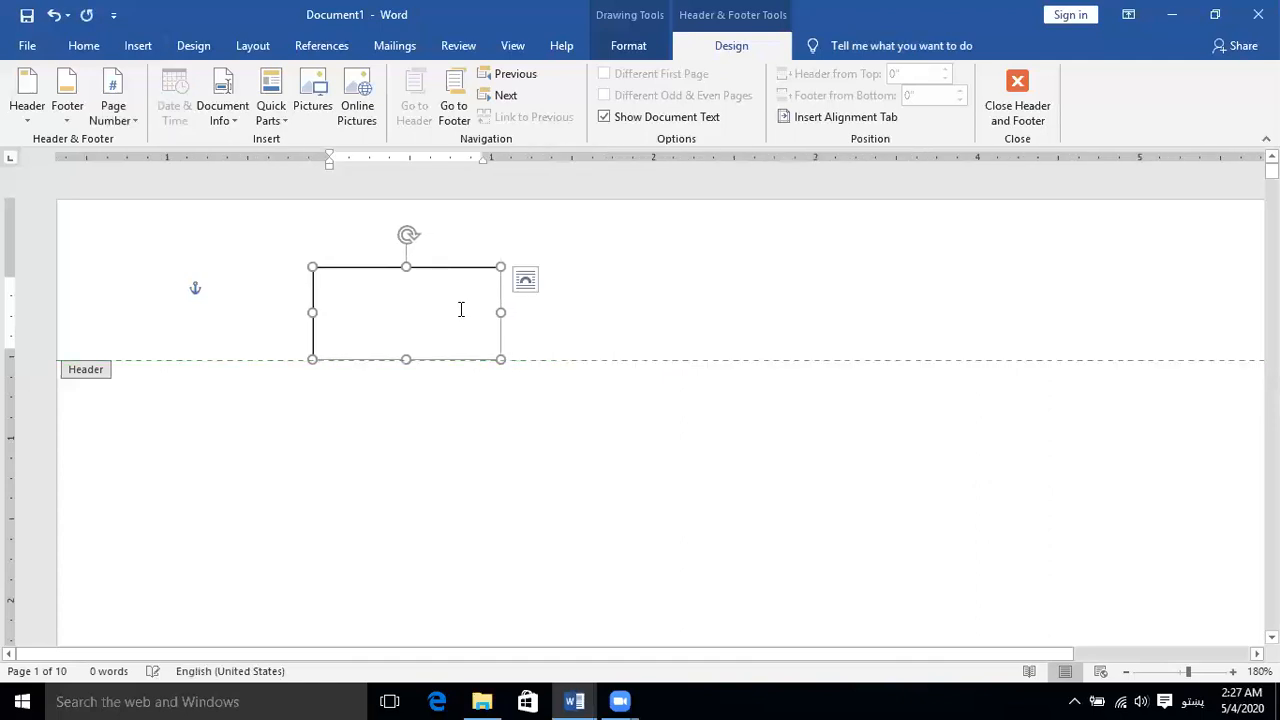
# Step: Place the cursor in the moved text box and try applying the page number format starting at 111 again
pyautogui.click(392, 316)
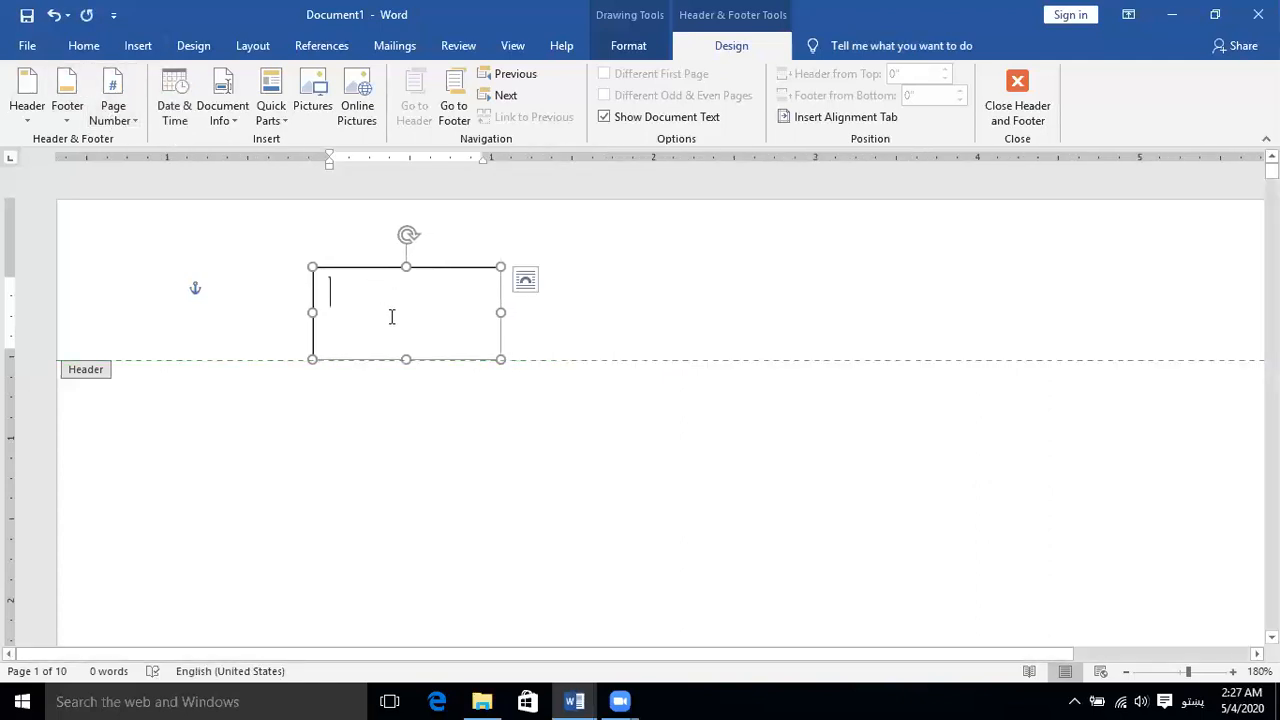
pyautogui.click(124, 114)
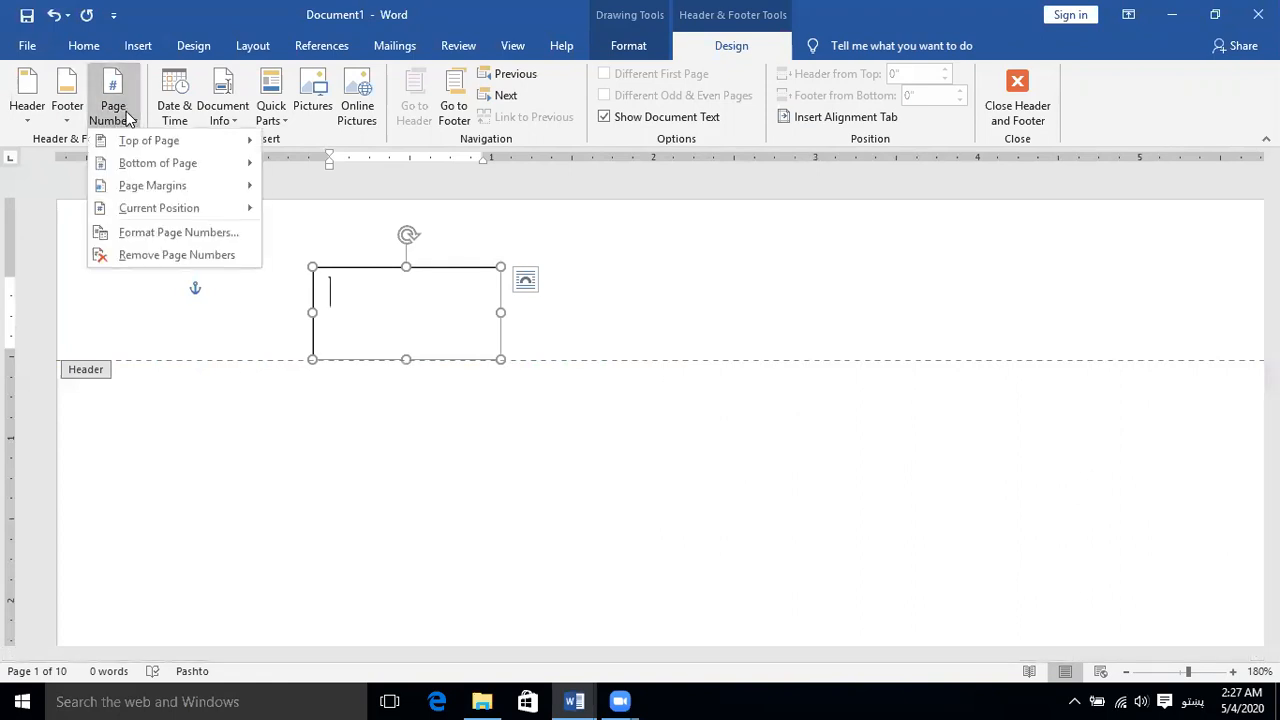
pyautogui.click(165, 236)
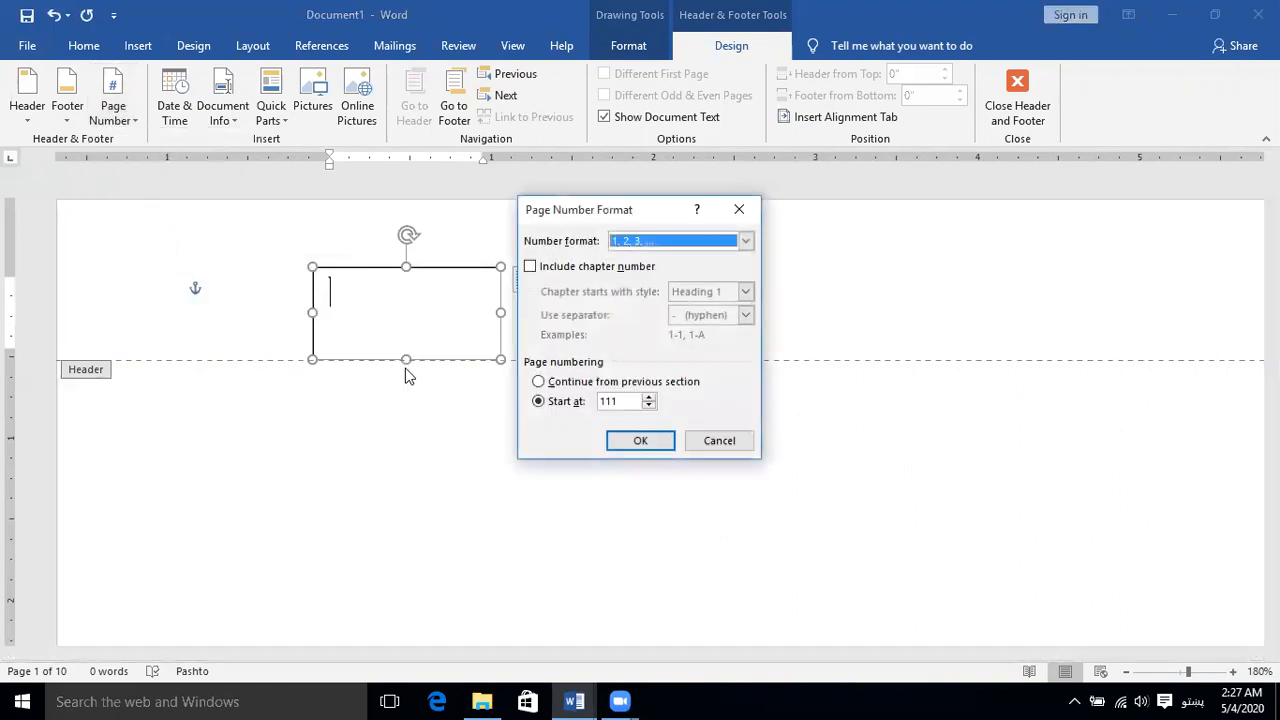
pyautogui.click(637, 443)
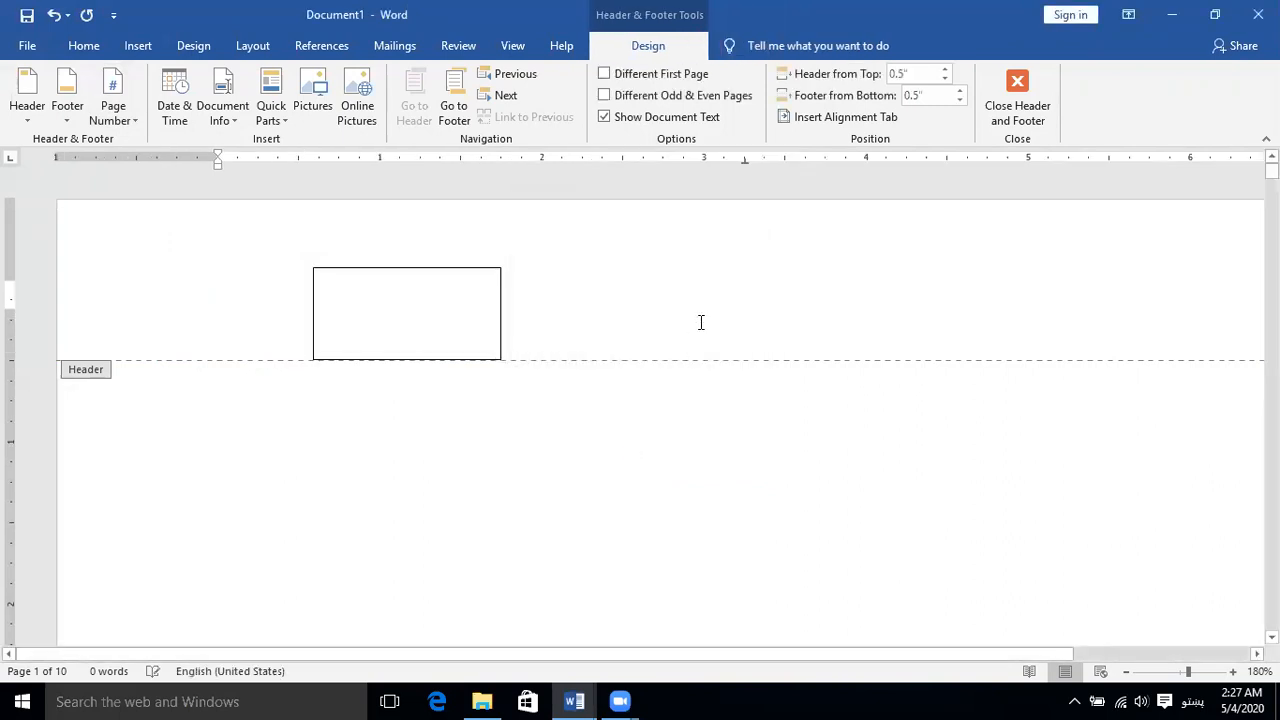
# Step: Delete the moved text box, and undo the edits back to the original text box and page number
pyautogui.click(445, 271)
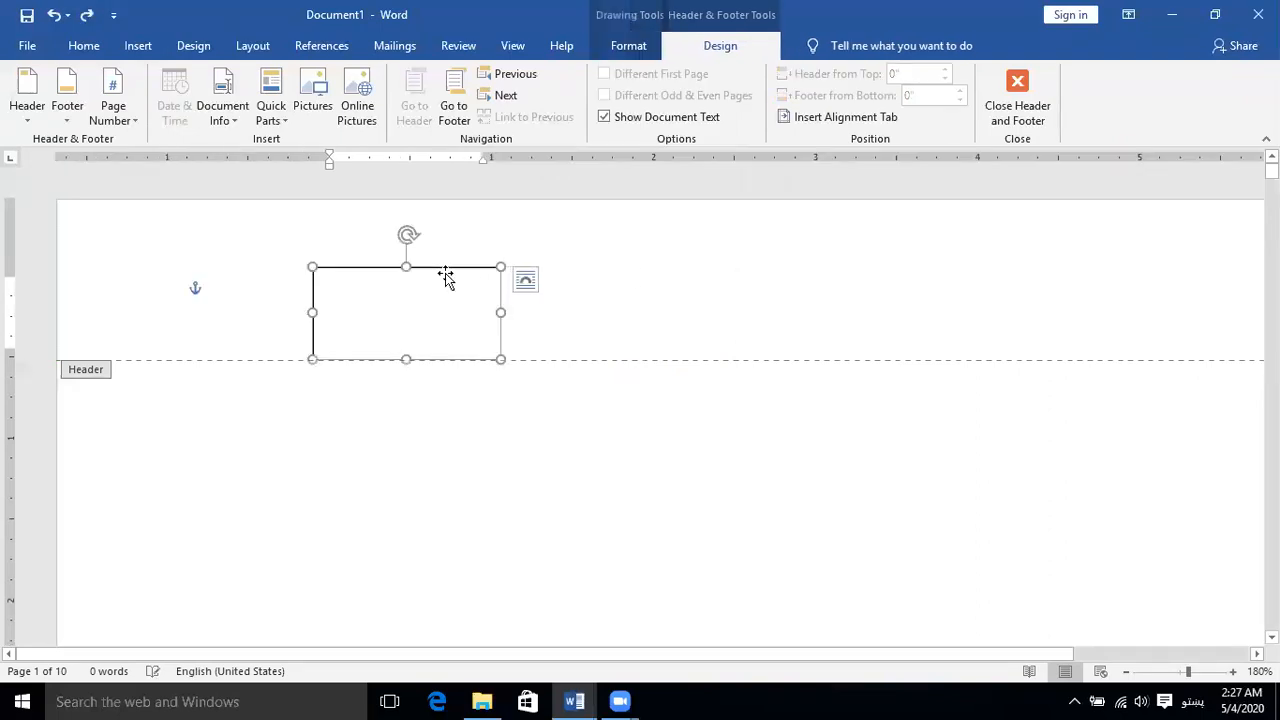
pyautogui.press('Delete')
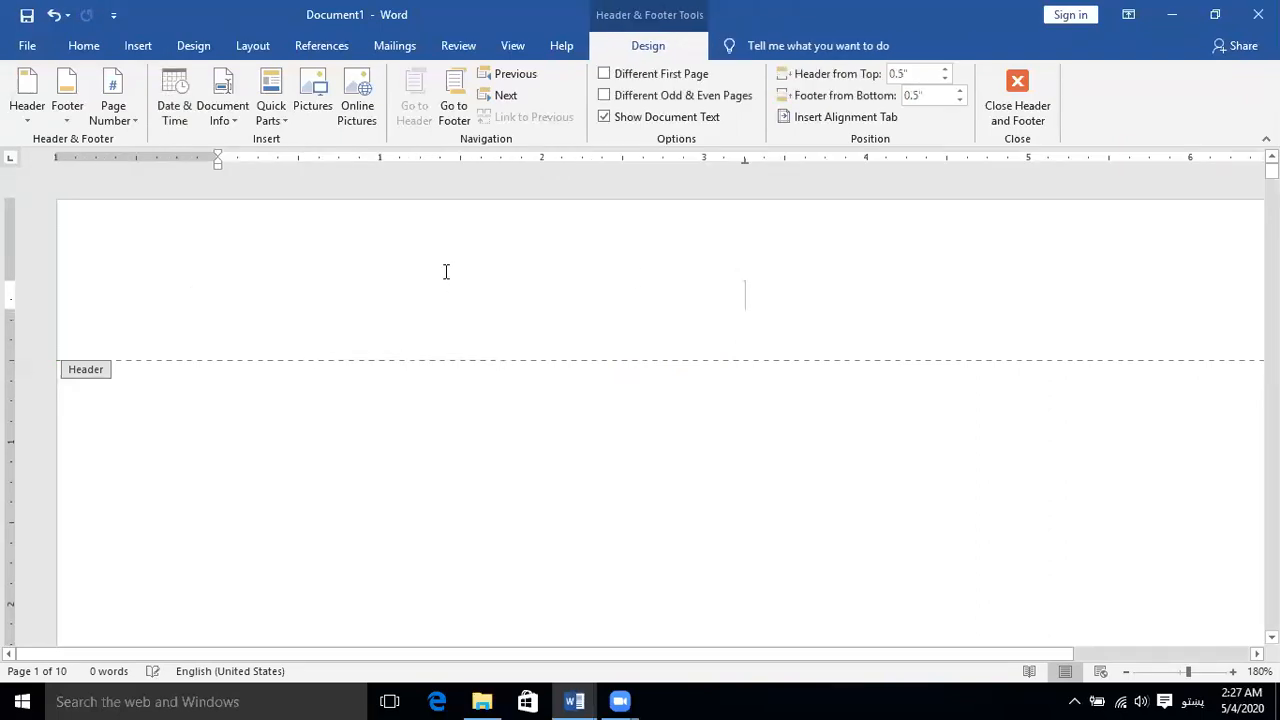
pyautogui.hotkey('ctrl', 'z')
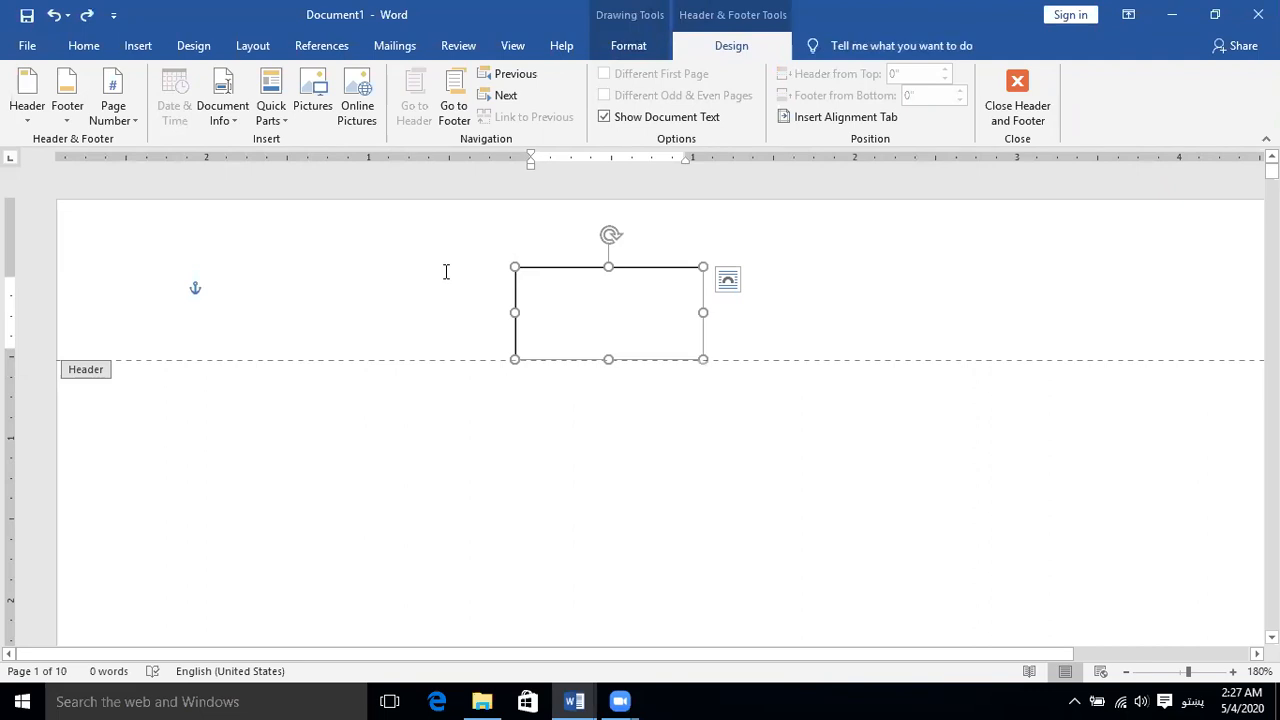
pyautogui.hotkey('ctrl', 'z')
pyautogui.hotkey('ctrl', 'z')
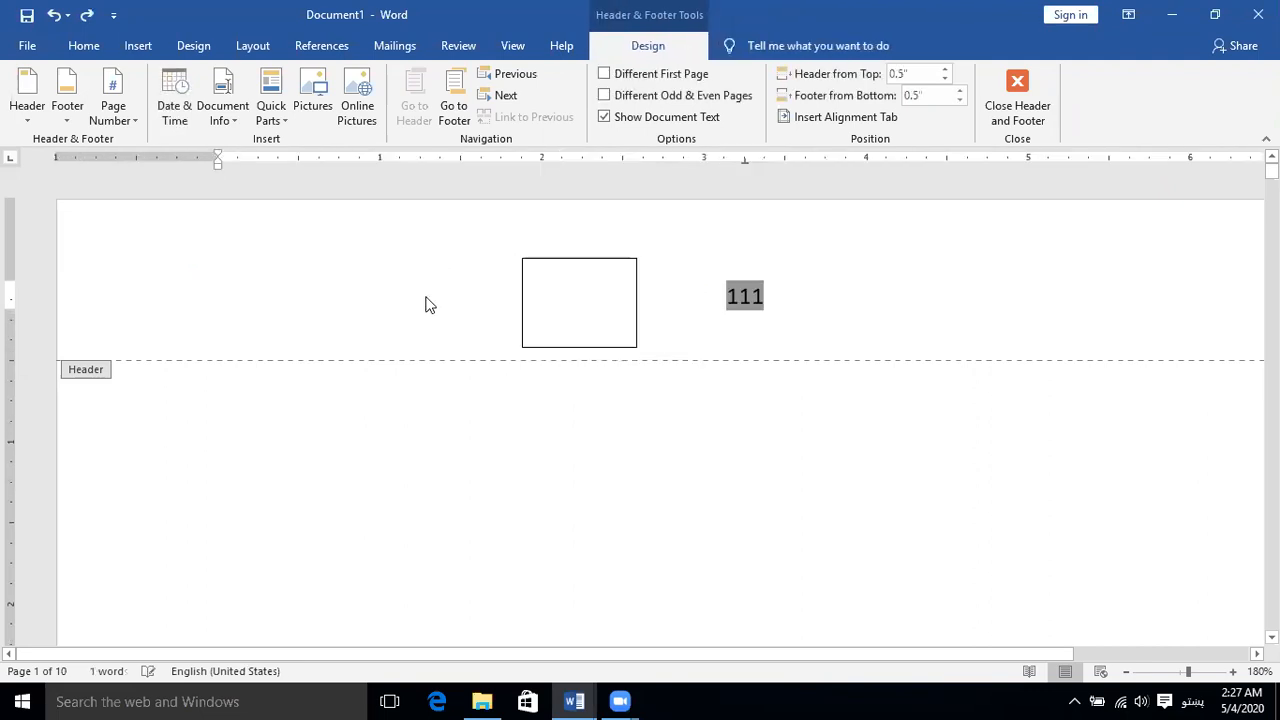
# Step: Delete the empty text box beside the page number in the header
pyautogui.click(789, 328)
pyautogui.click(607, 305)
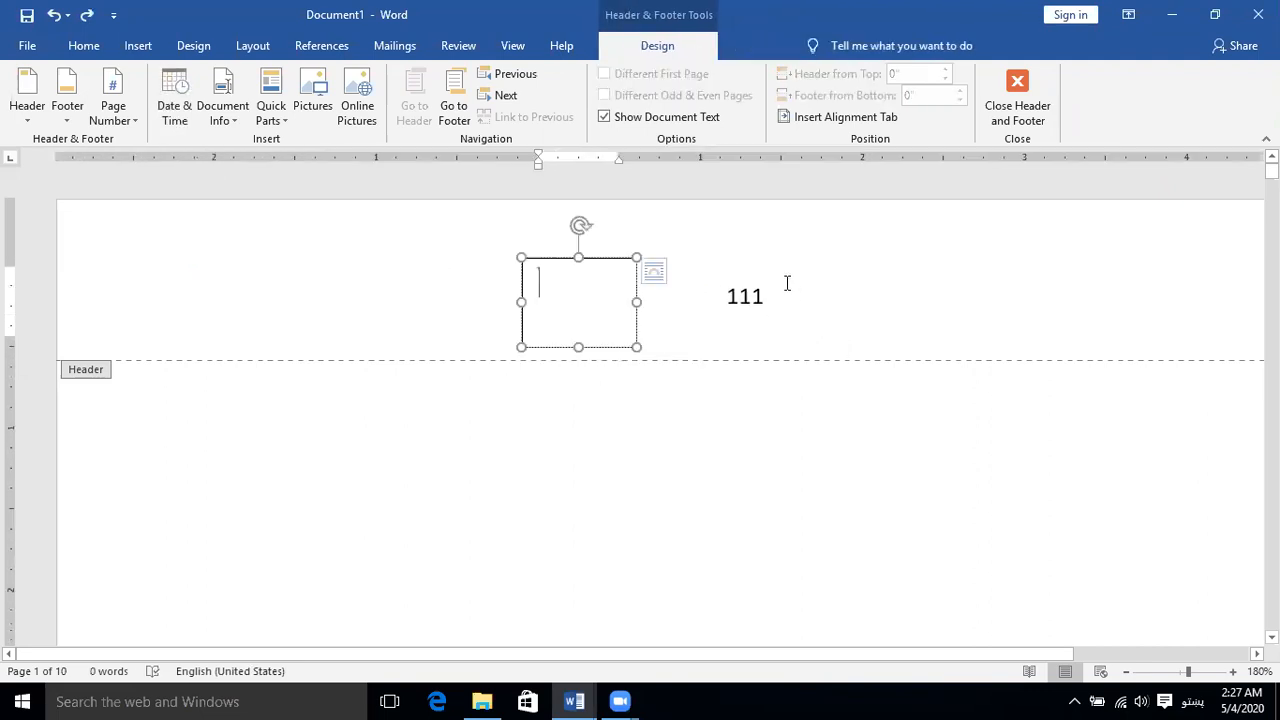
pyautogui.moveTo(723, 293); pyautogui.dragTo(755, 297)
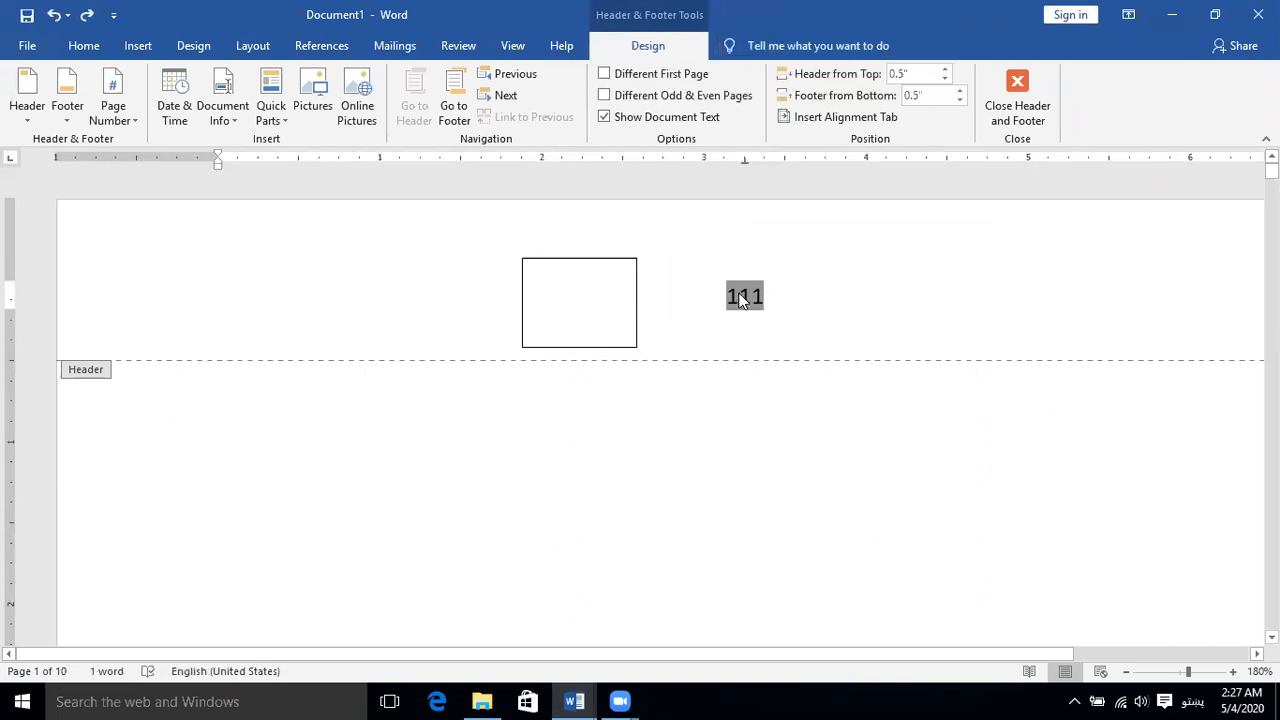
pyautogui.click(618, 257)
pyautogui.click(616, 260)
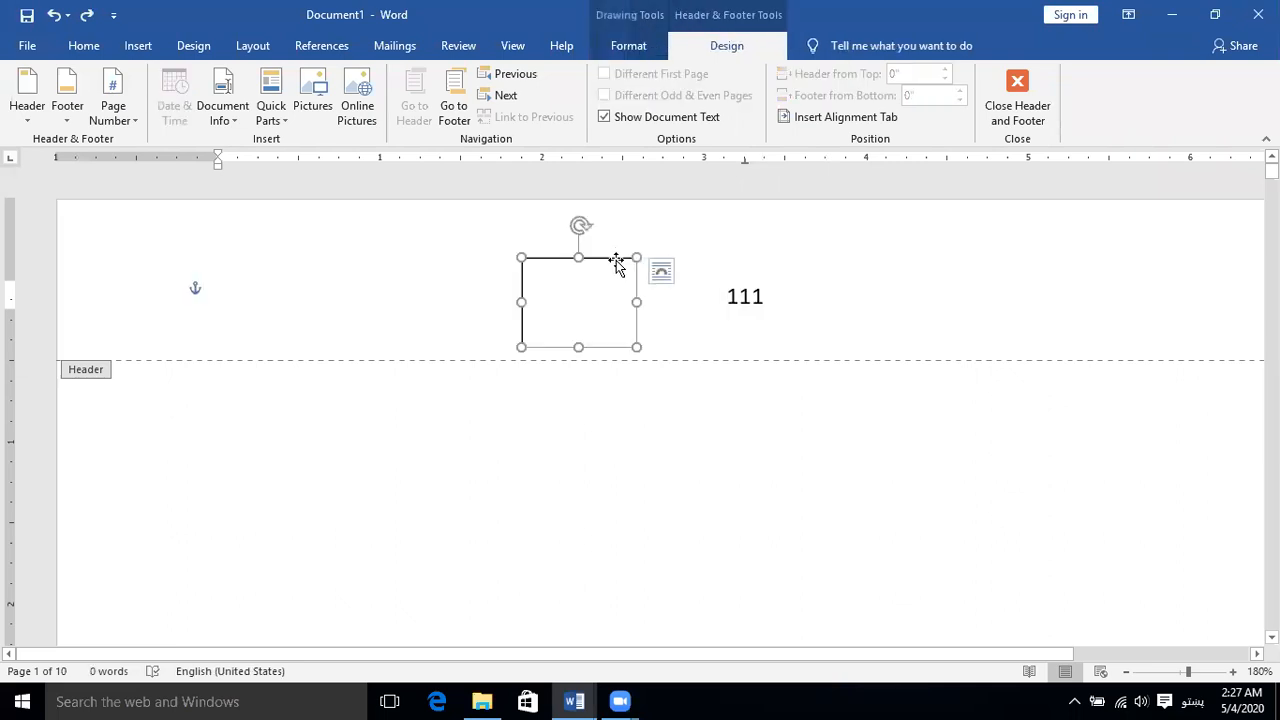
pyautogui.press('Delete')
# Step: Select the header page number and move its centre tab stop slightly towards the left margin
pyautogui.click(757, 296)
pyautogui.doubleClick(757, 300)
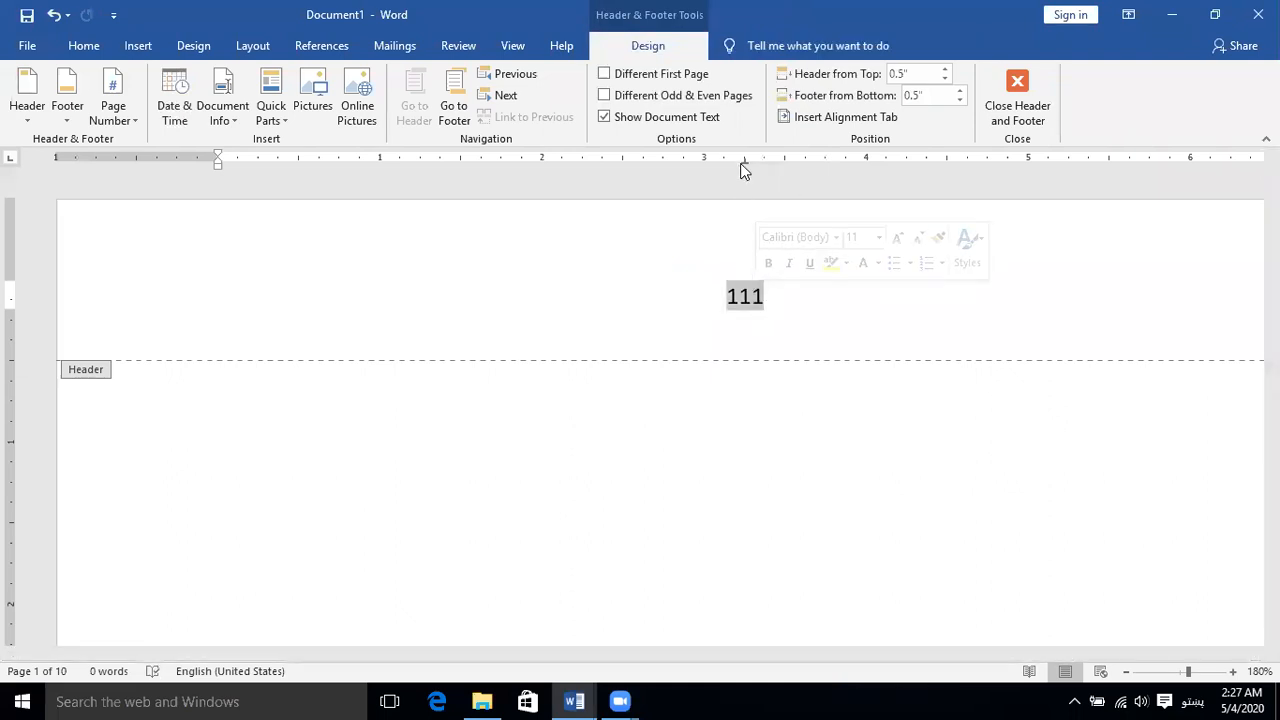
pyautogui.moveTo(741, 163); pyautogui.dragTo(724, 165)
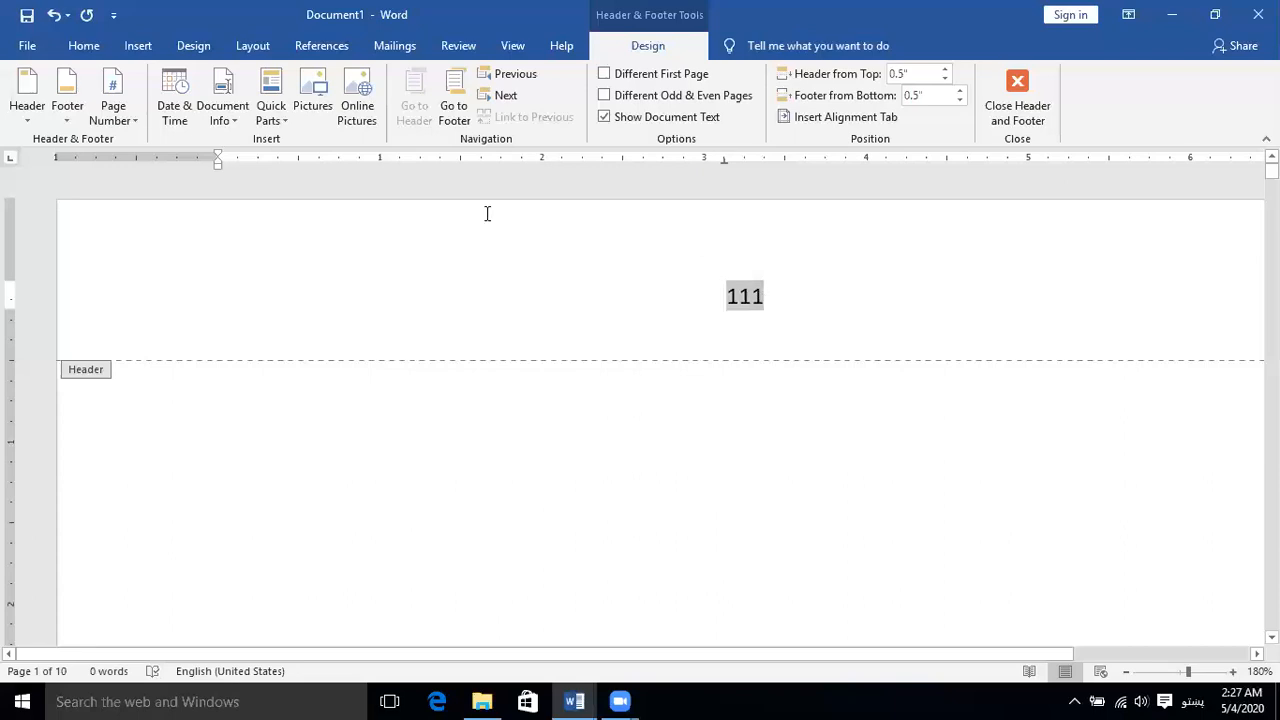
# Step: Draw a text box about 0.36" high and 0.65" wide beside the header page number
pyautogui.click(137, 49)
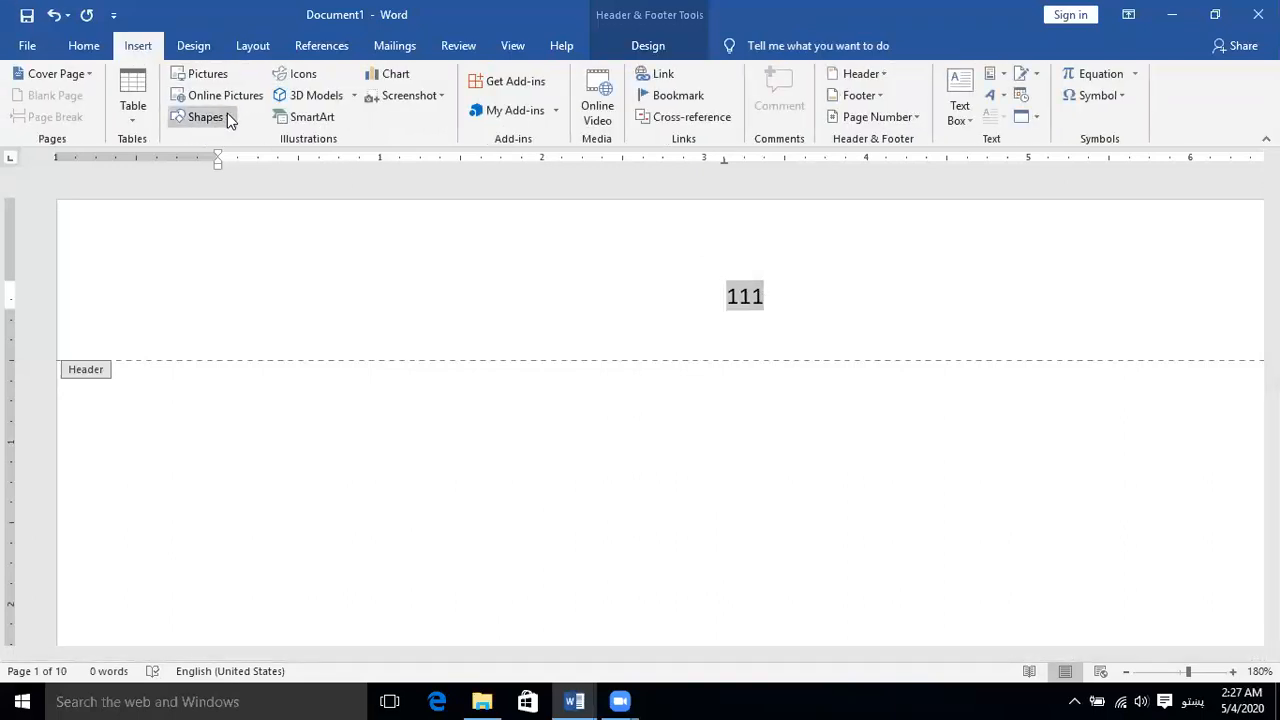
pyautogui.click(230, 124)
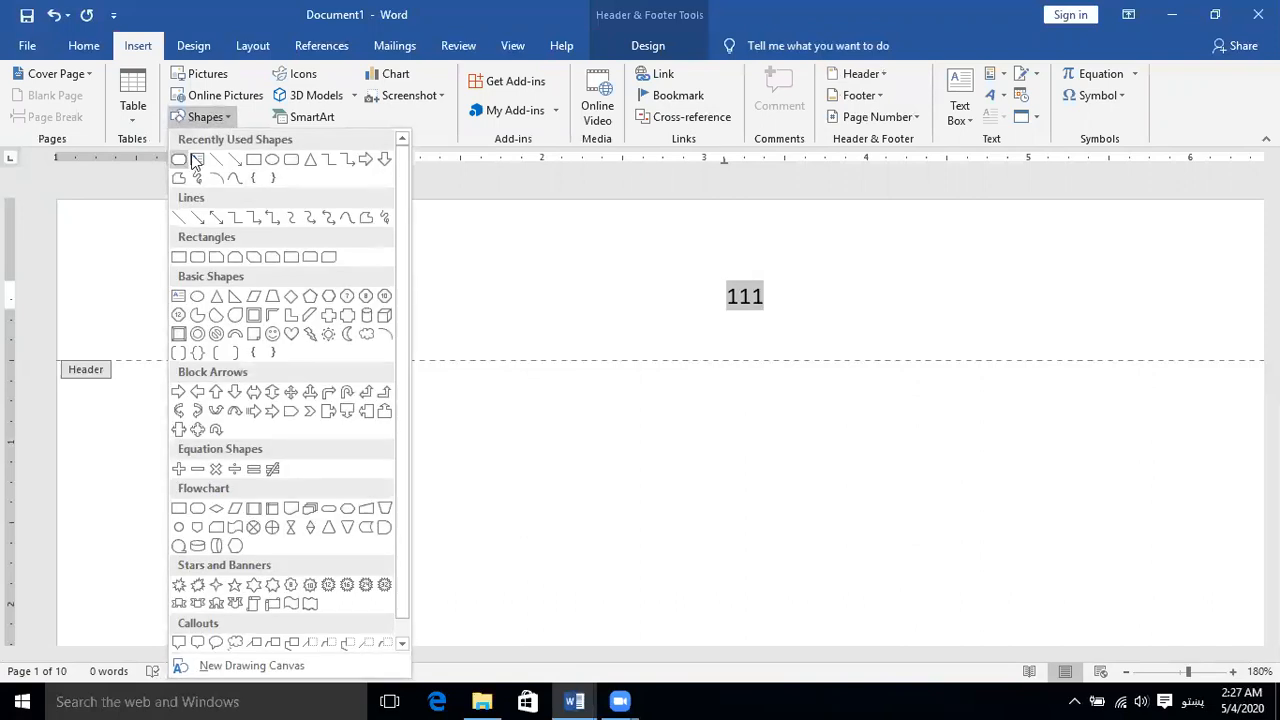
pyautogui.click(197, 161)
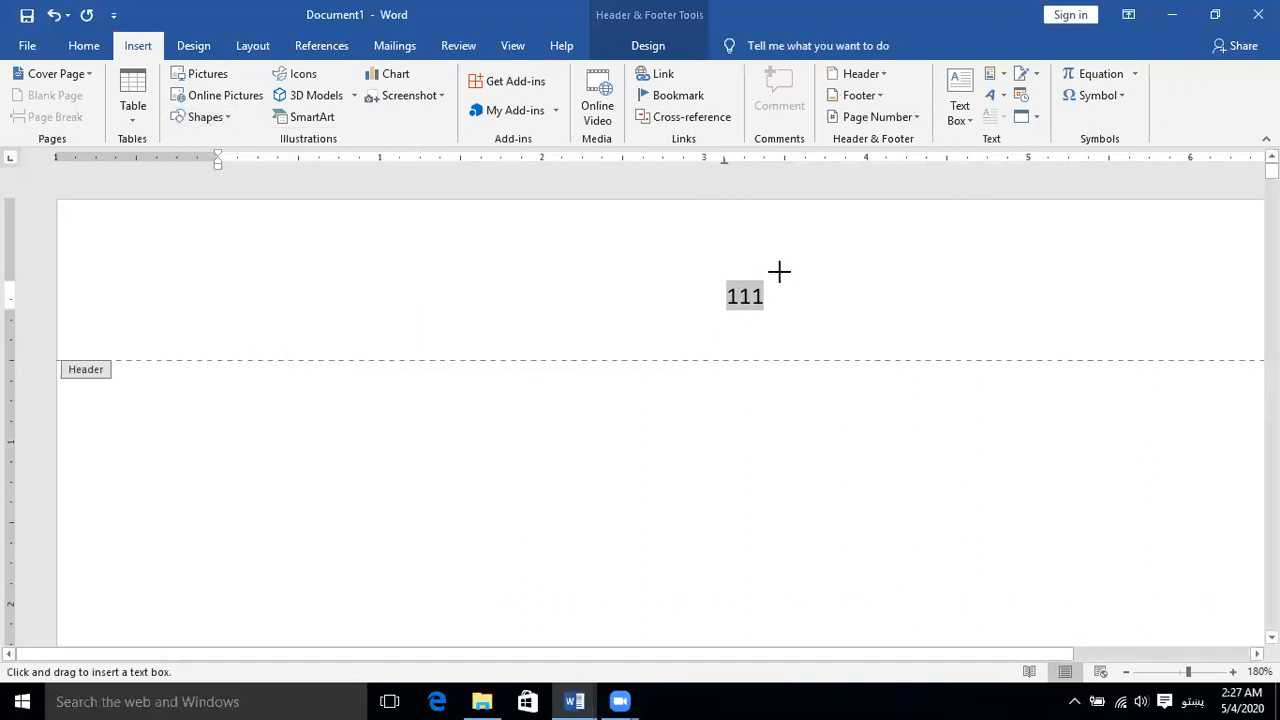
pyautogui.moveTo(657, 254)
pyautogui.mouseDown()
pyautogui.moveTo(709, 311)
pyautogui.moveTo(602, 275)
pyautogui.mouseUp()
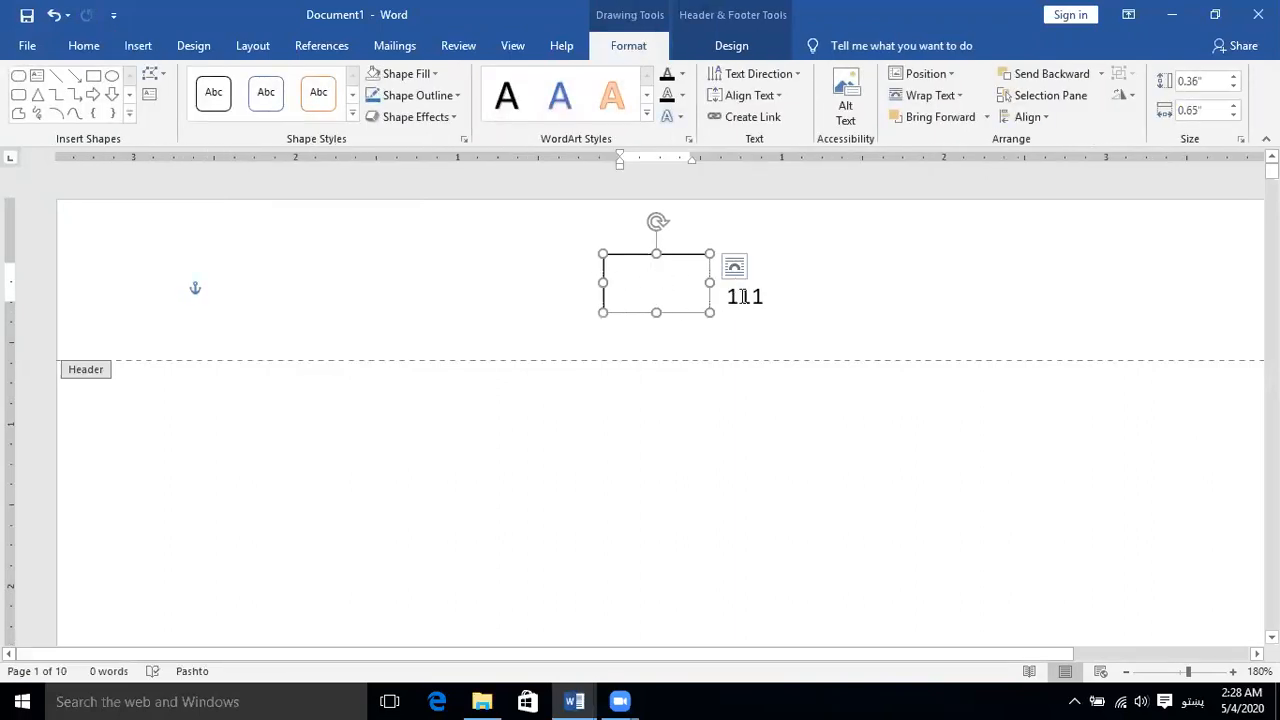
# Step: Move the new text box away from the page number towards the left margin and place the cursor inside it
pyautogui.click(743, 296)
pyautogui.doubleClick(743, 296)
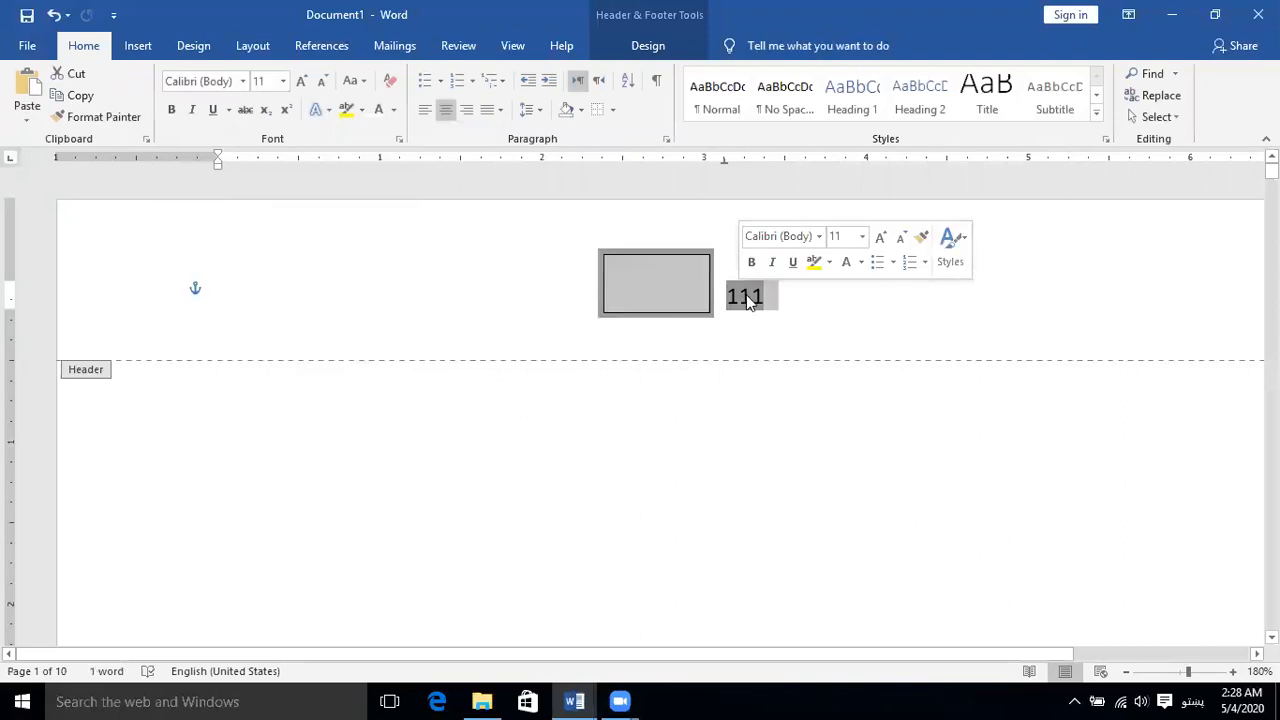
pyautogui.click(778, 300)
pyautogui.moveTo(637, 258); pyautogui.dragTo(372, 369)
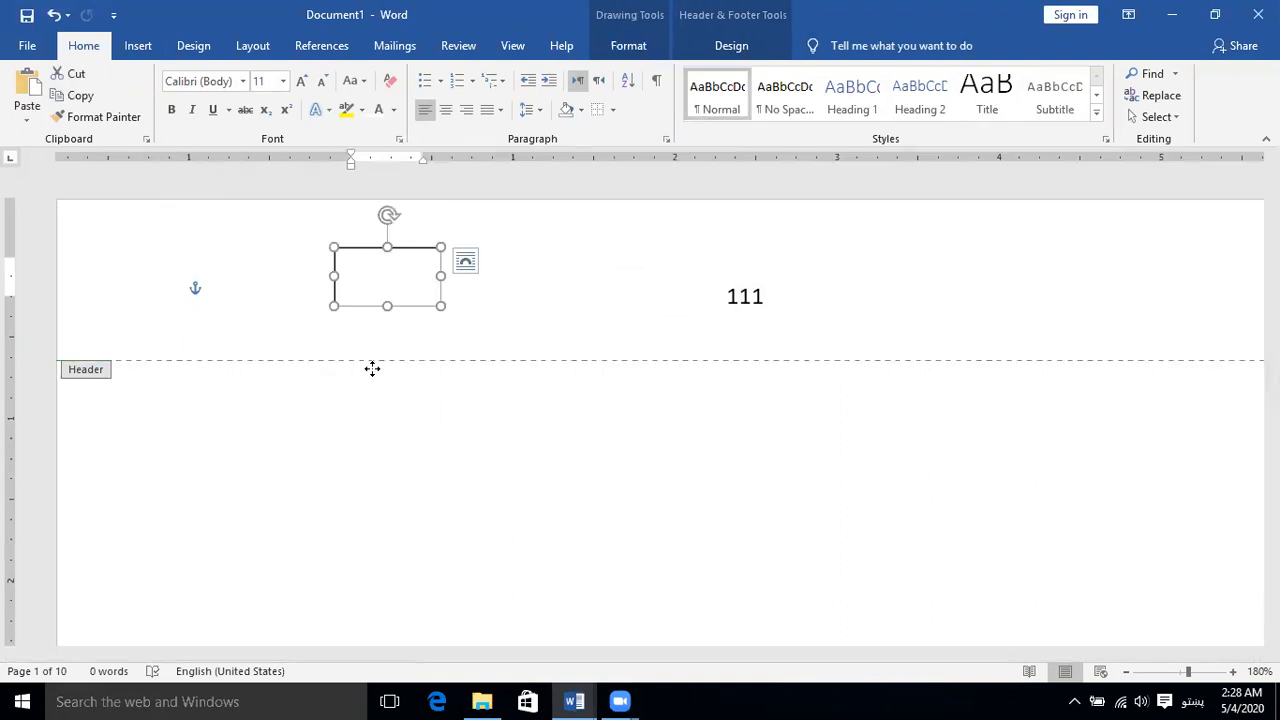
pyautogui.click(409, 280)
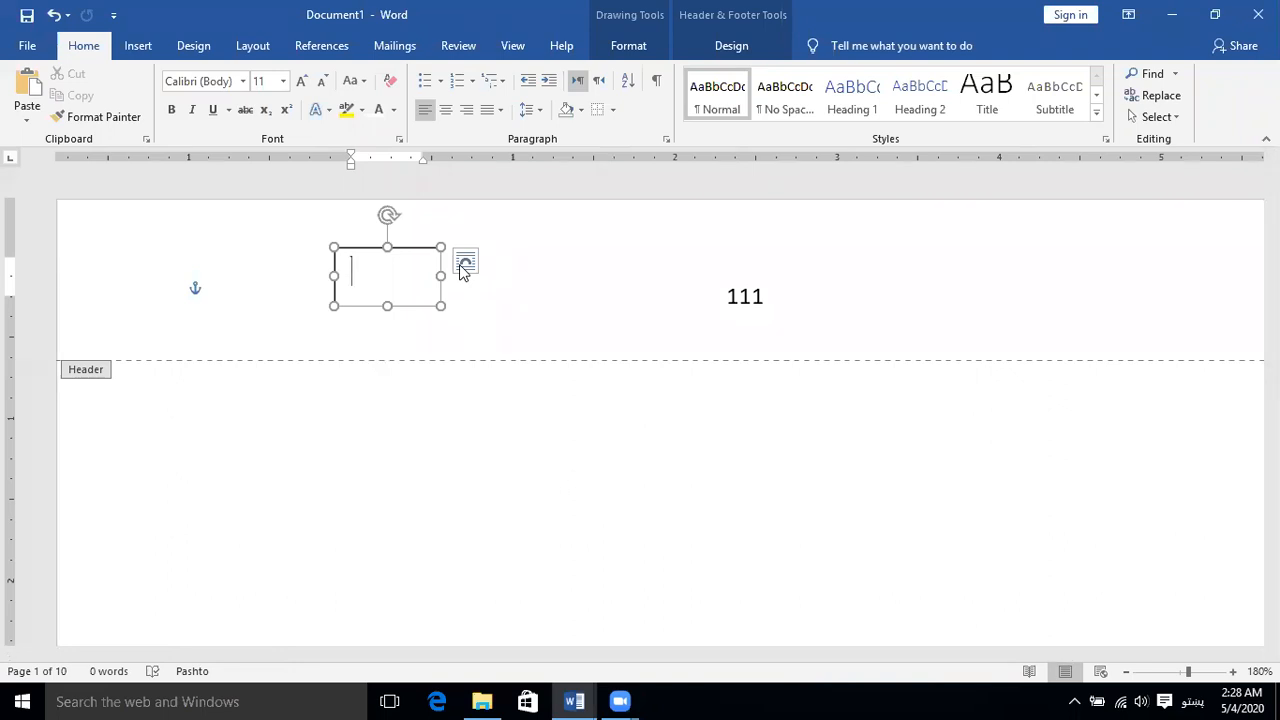
# Step: Select the centred page number in the header and remove it
pyautogui.click(736, 297)
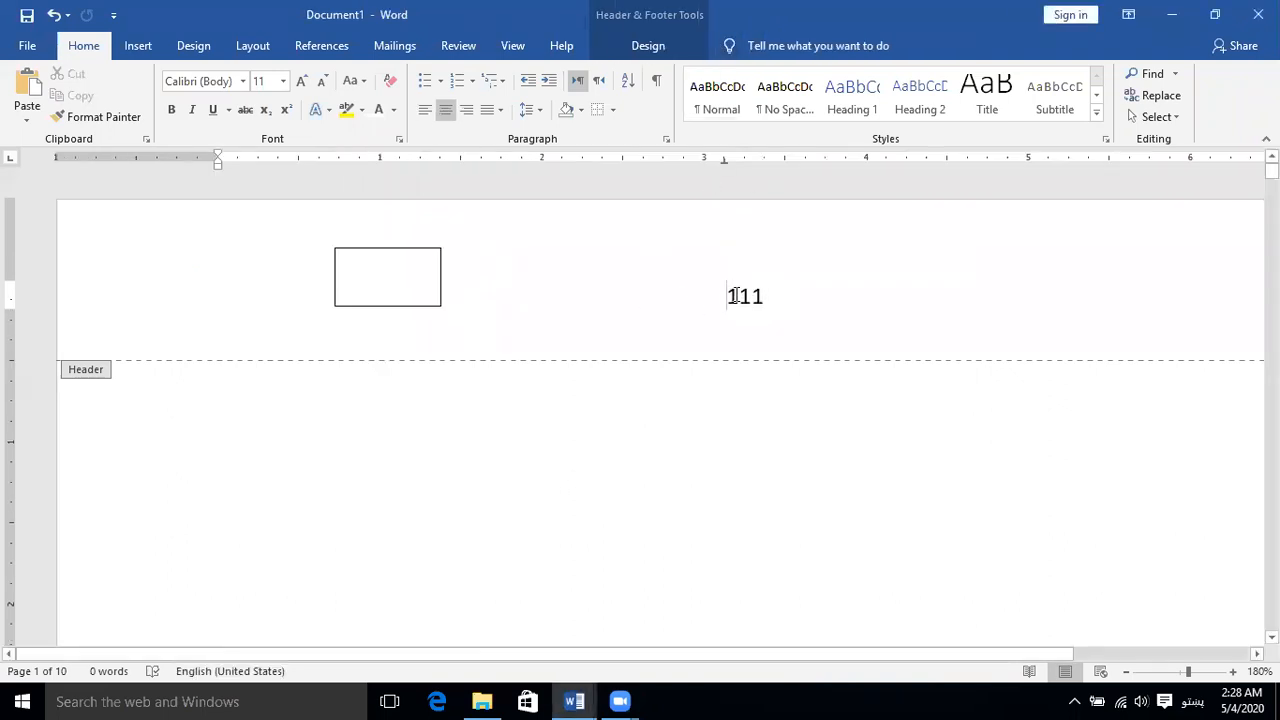
pyautogui.doubleClick(732, 296)
pyautogui.press('Delete')
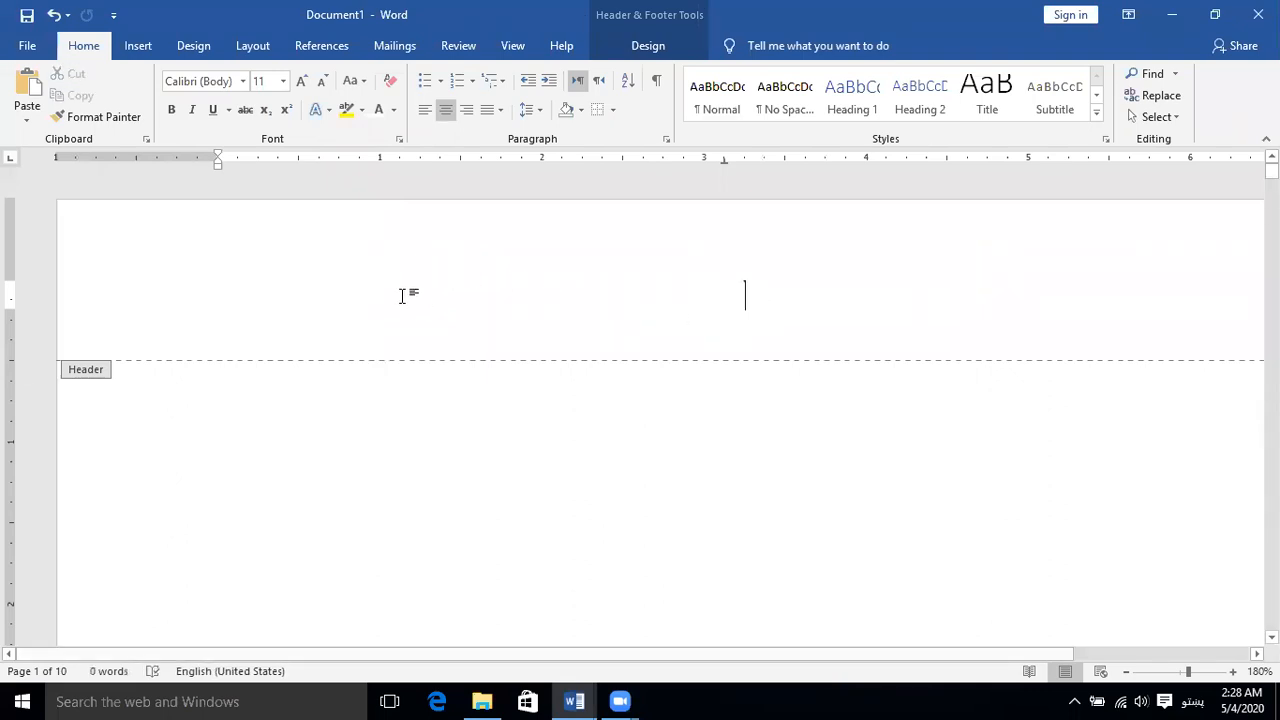
# Step: Draw a text box about 0.39" high and 0.5" wide in the header and try to paste the clipboard content into it
pyautogui.click(138, 46)
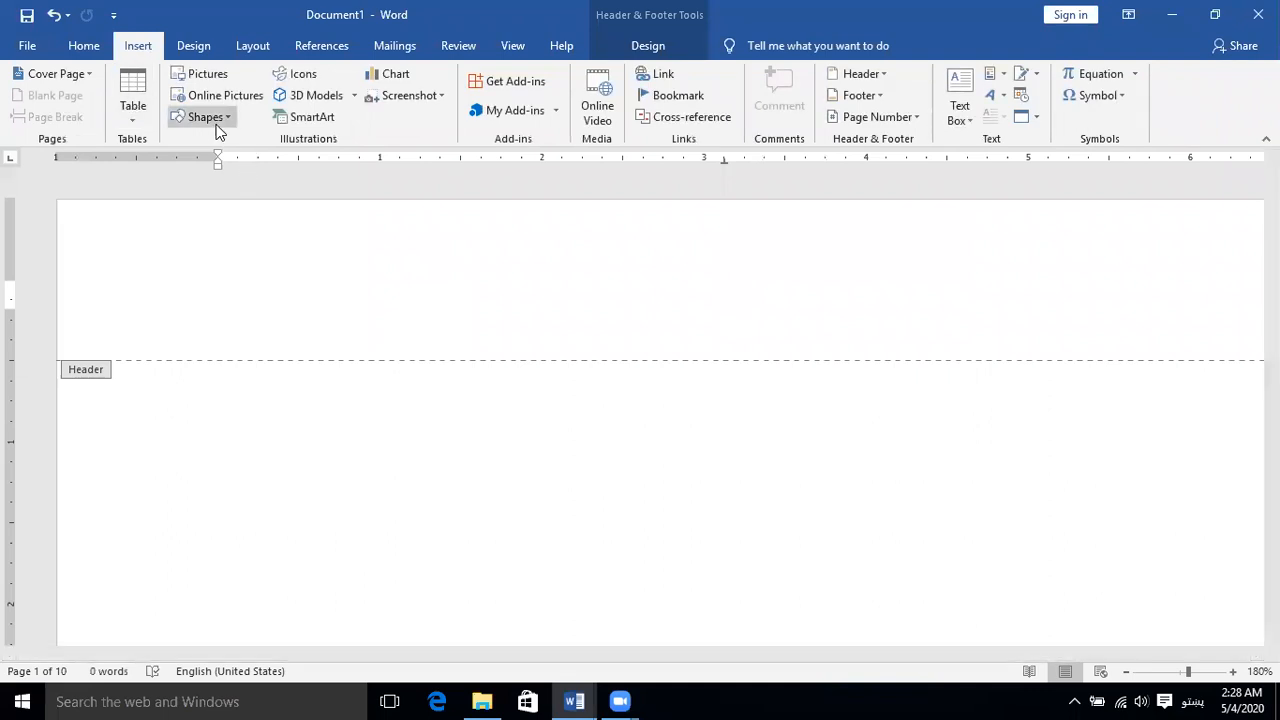
pyautogui.click(205, 117)
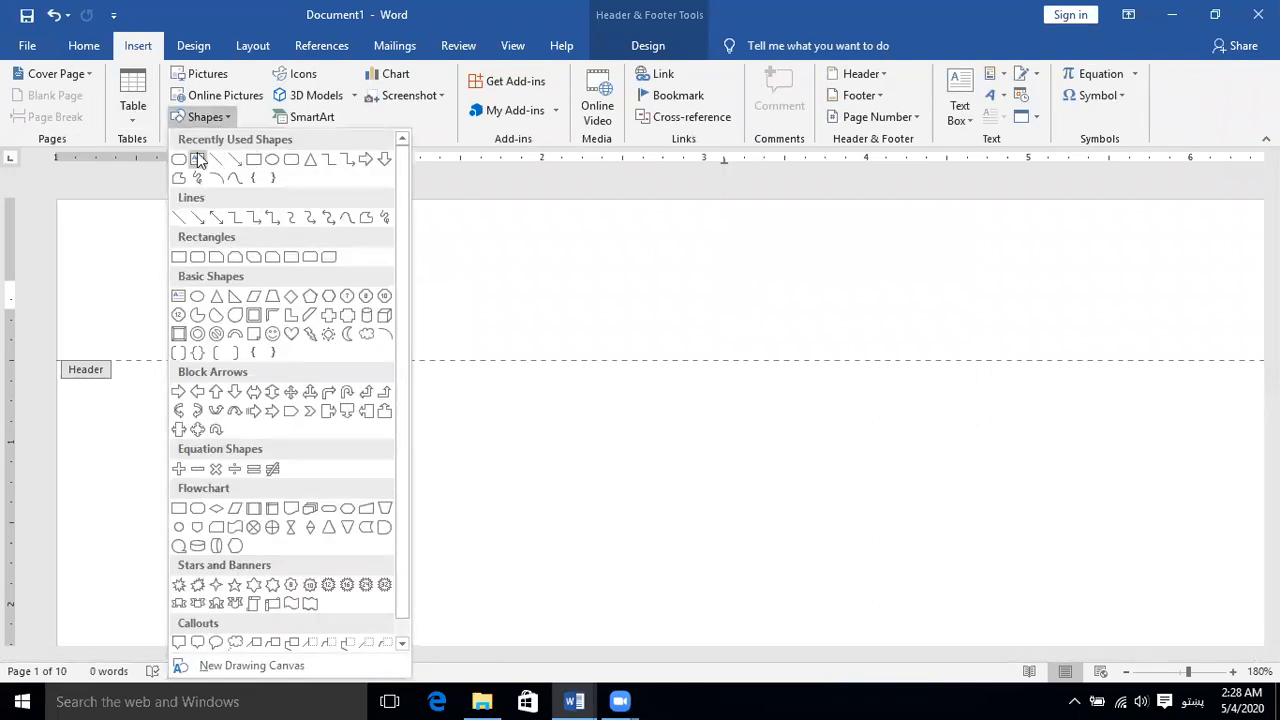
pyautogui.click(198, 160)
pyautogui.moveTo(284, 242); pyautogui.dragTo(367, 305)
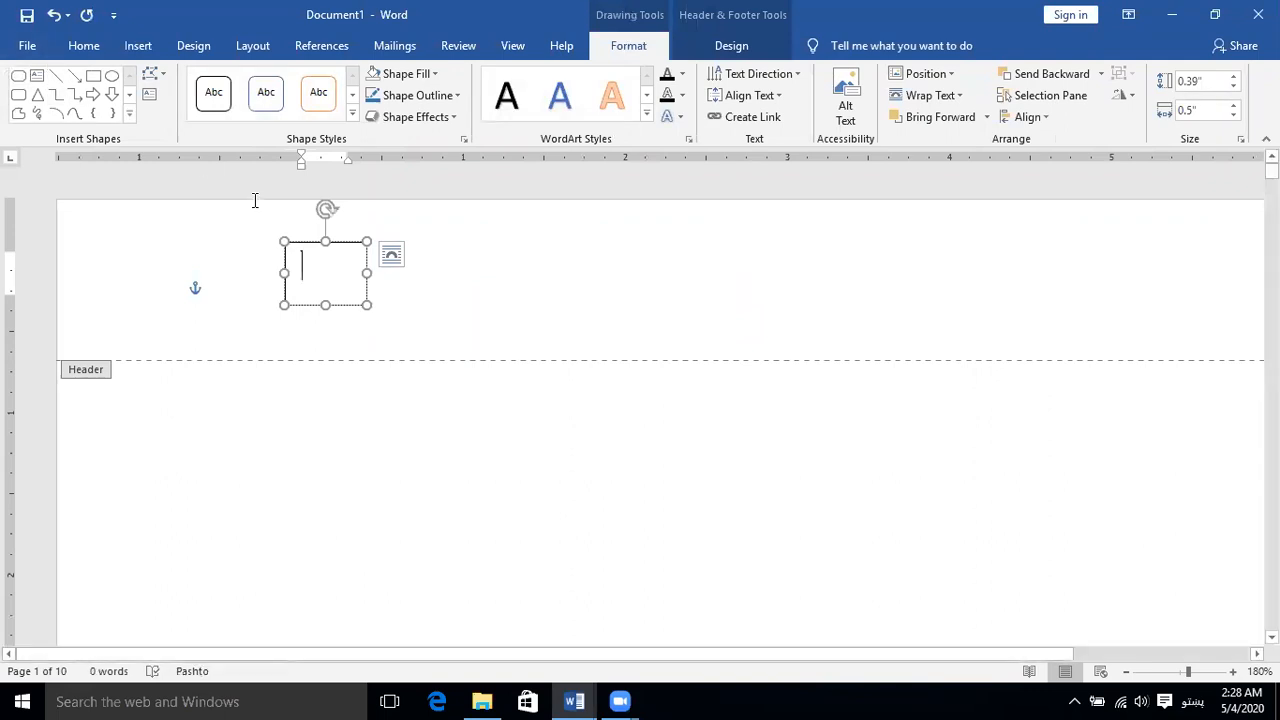
pyautogui.hotkey('ctrl', 'v')
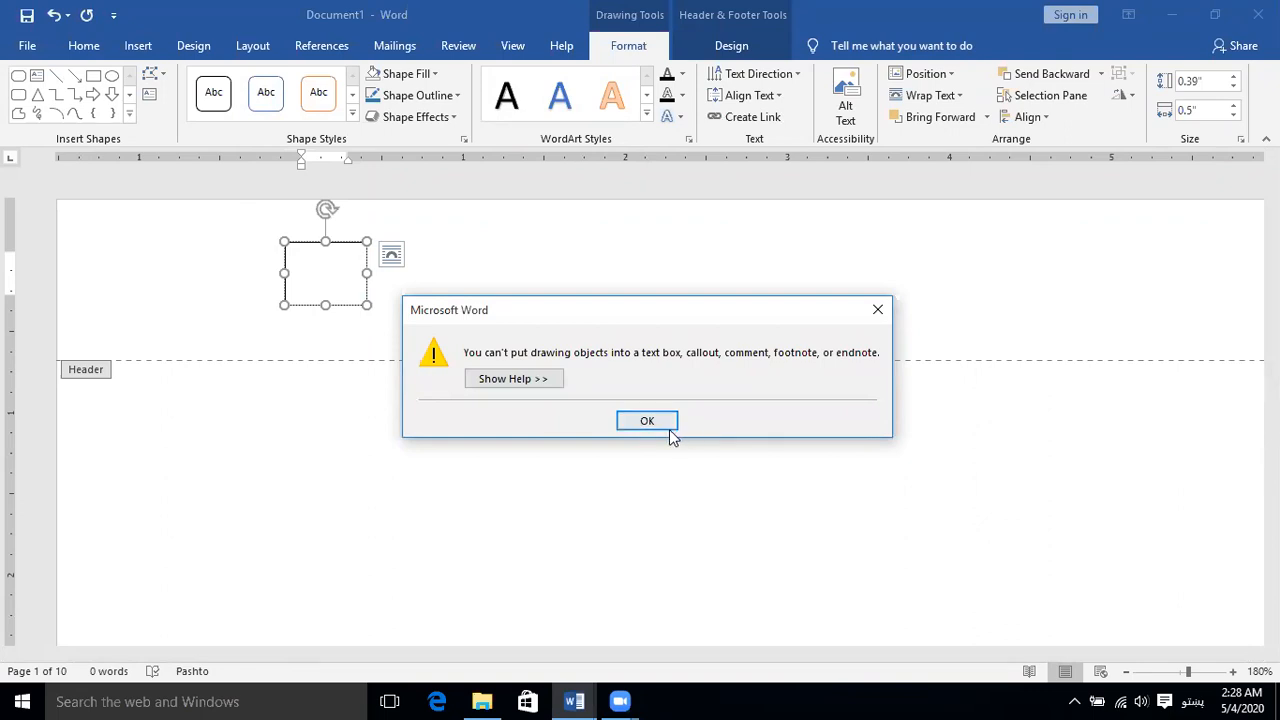
pyautogui.click(877, 306)
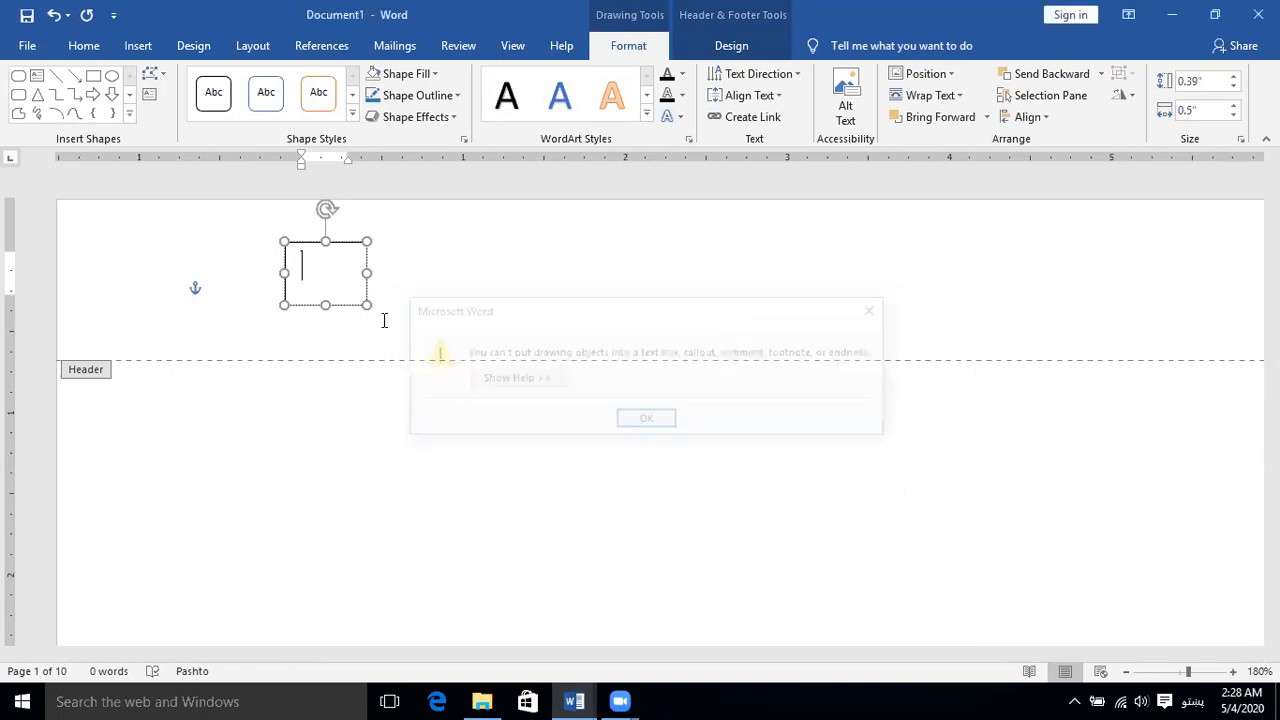
# Step: Undo the latest text box and the page number removal, and delete the earlier empty text box
pyautogui.hotkey('ctrl', 'z')
pyautogui.hotkey('ctrl', 'z')
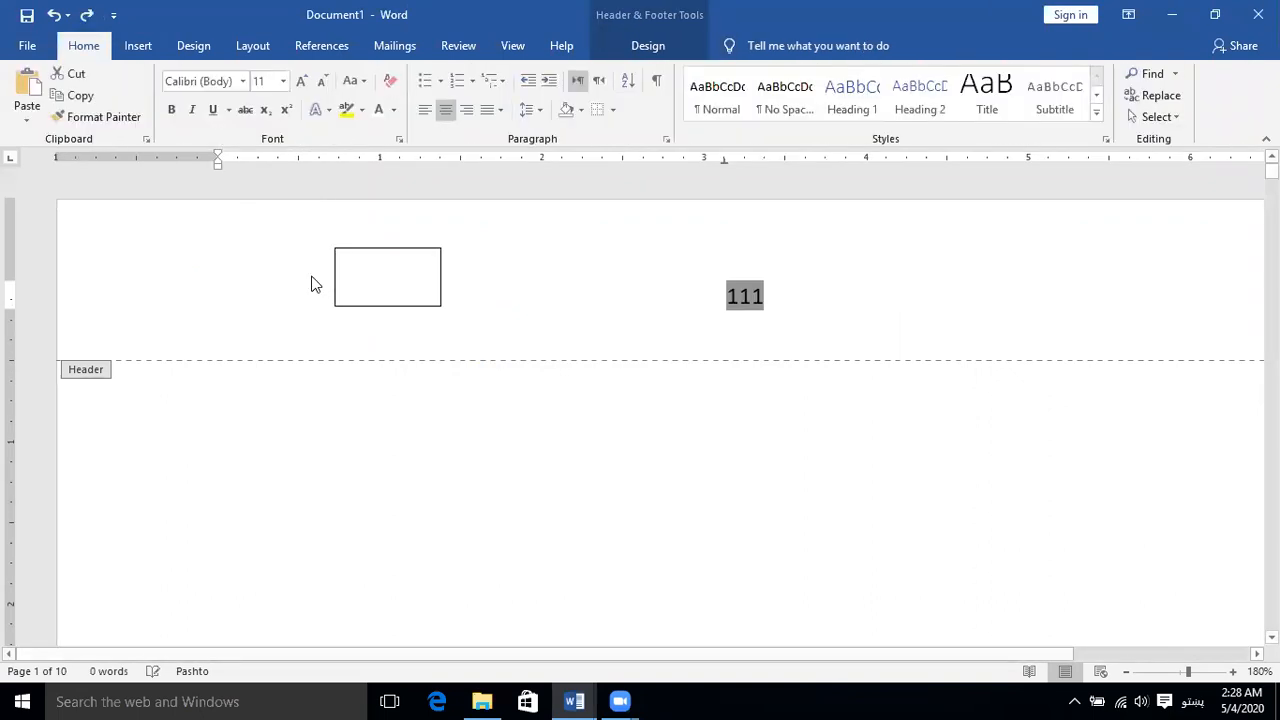
pyautogui.click(412, 249)
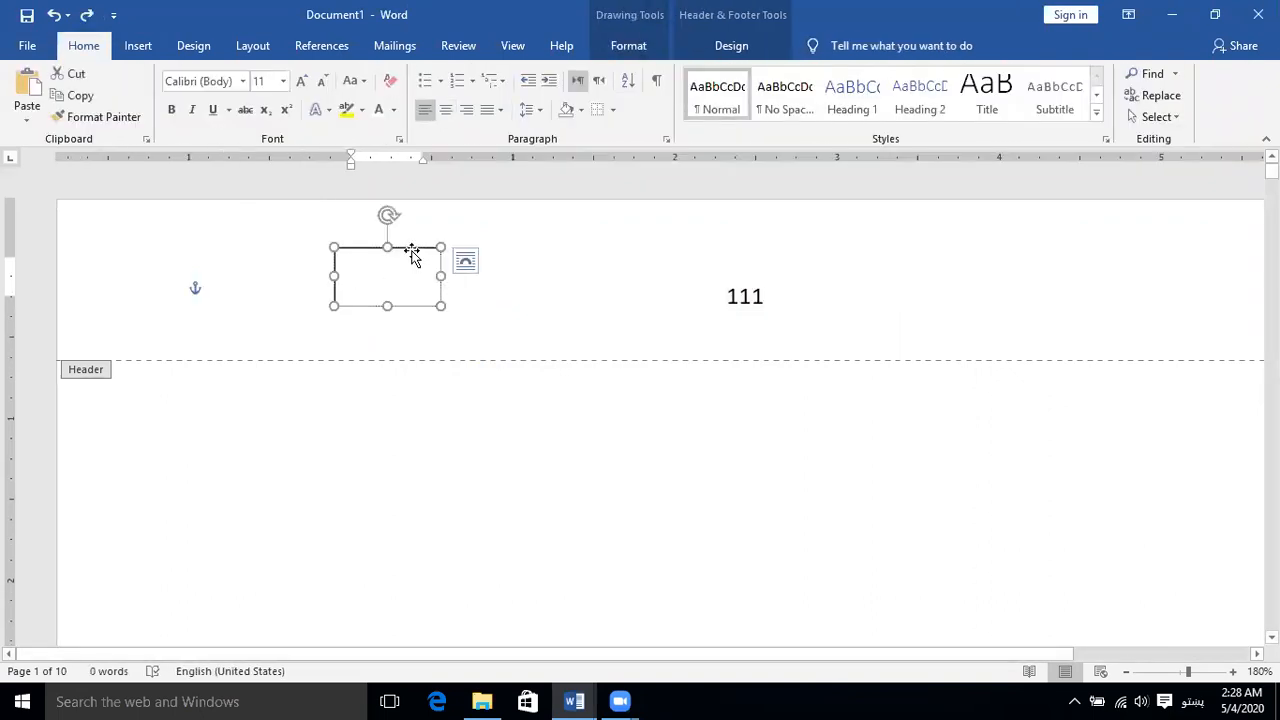
pyautogui.press('Delete')
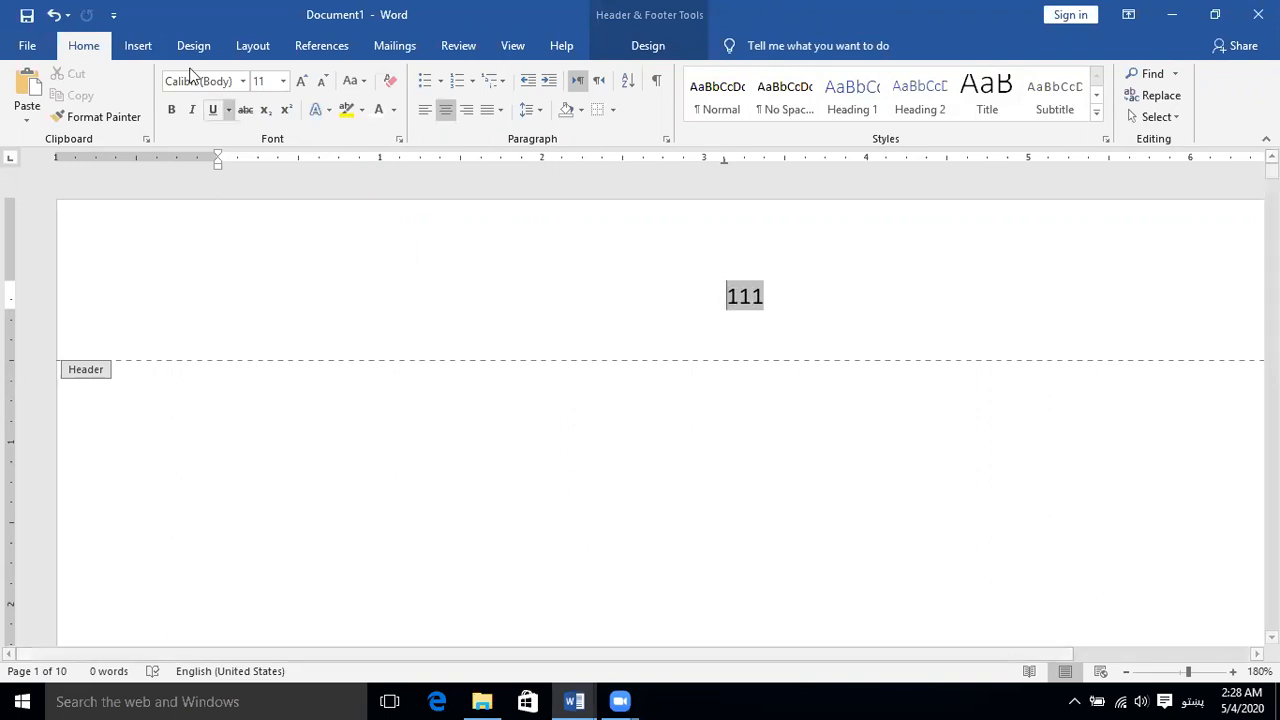
# Step: Insert a Plain Number 1 page number at the top of the page
pyautogui.click(650, 48)
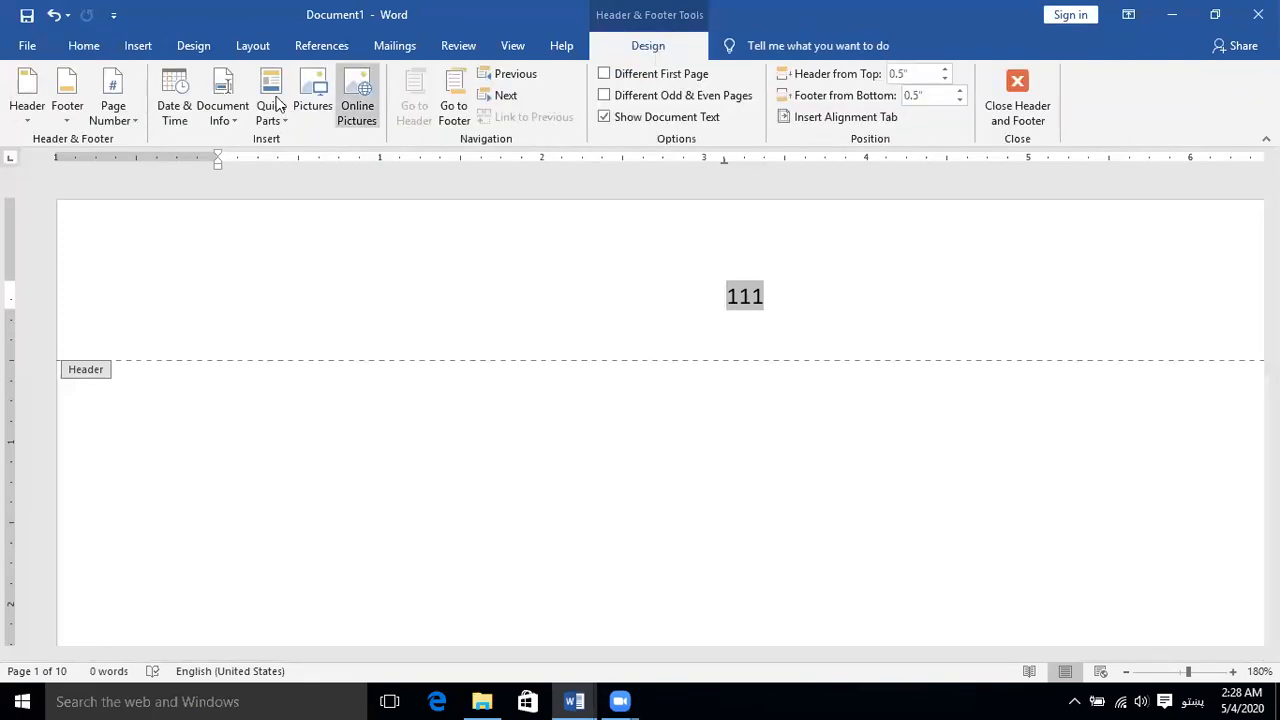
pyautogui.click(130, 115)
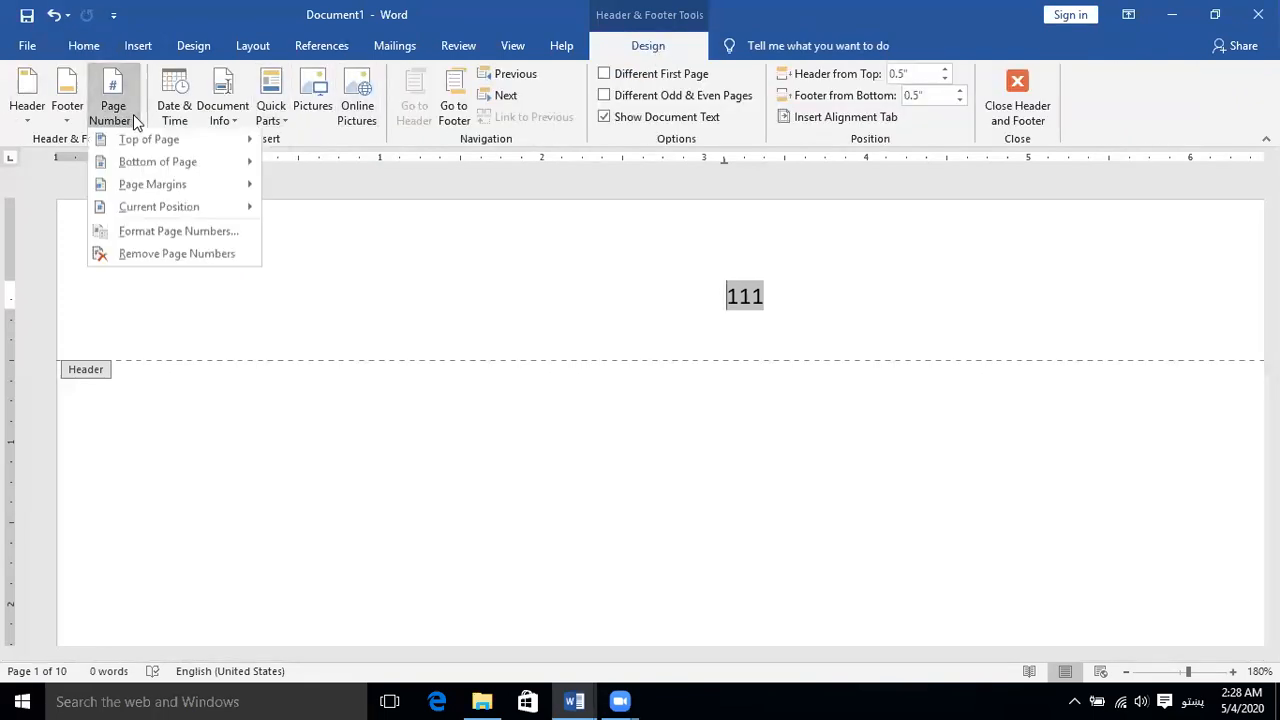
pyautogui.moveTo(133, 145)
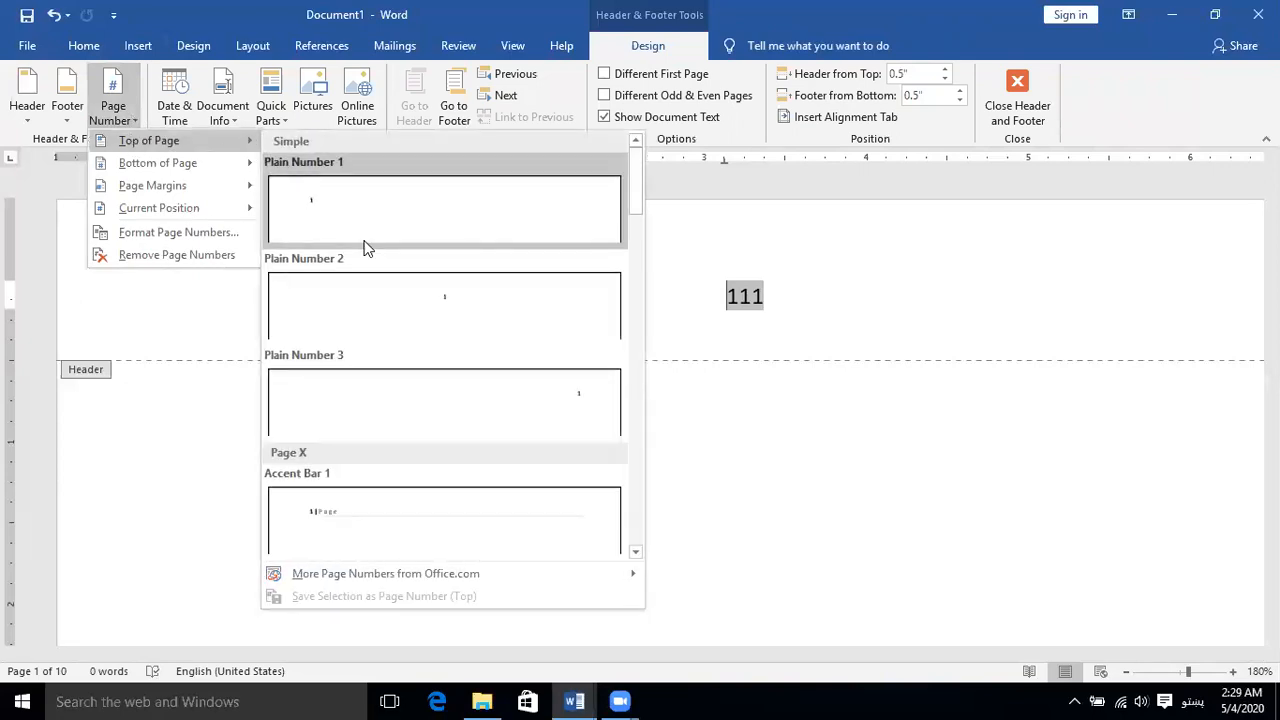
pyautogui.click(311, 223)
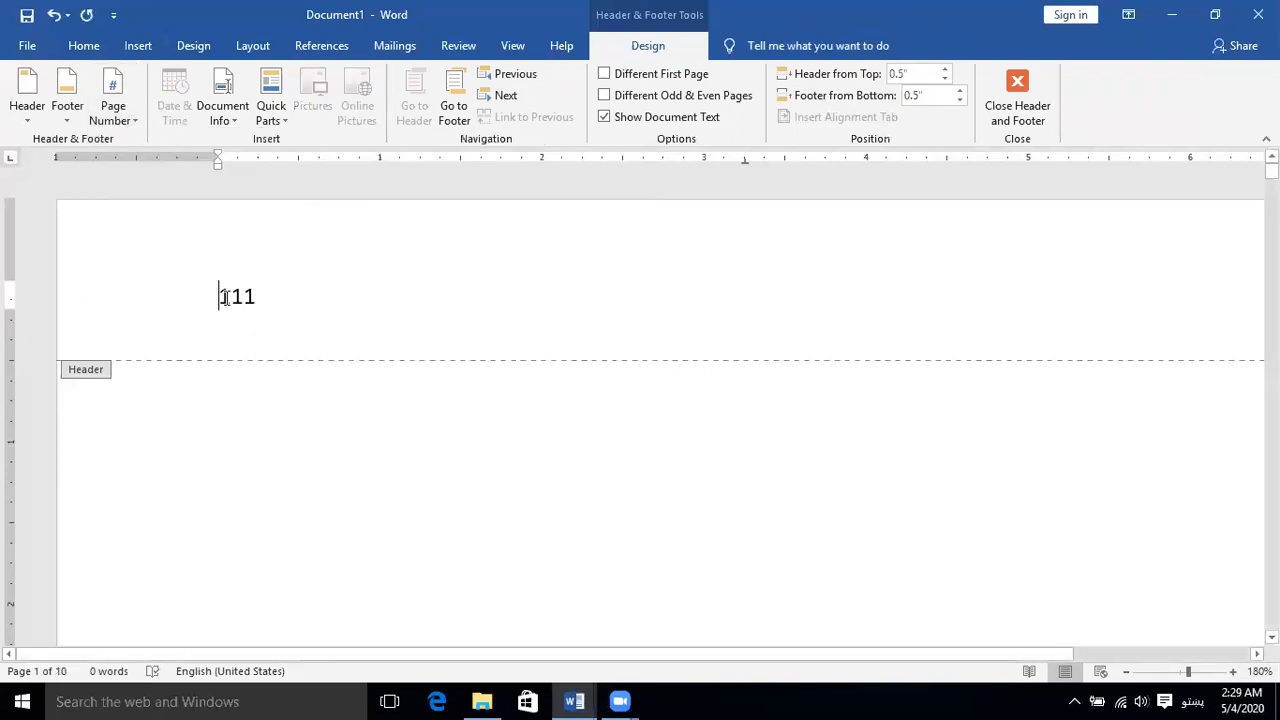
# Step: Insert a Plain Number 2 page number at the bottom of the page
pyautogui.click(130, 128)
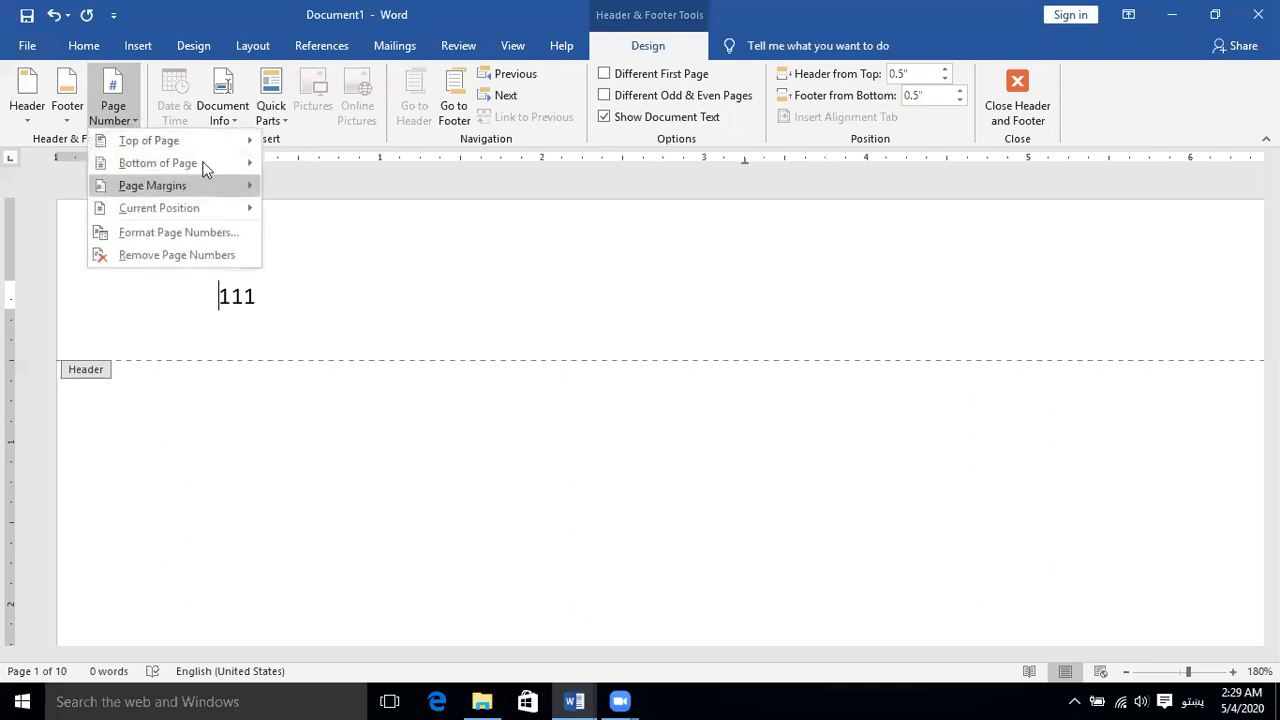
pyautogui.moveTo(203, 166)
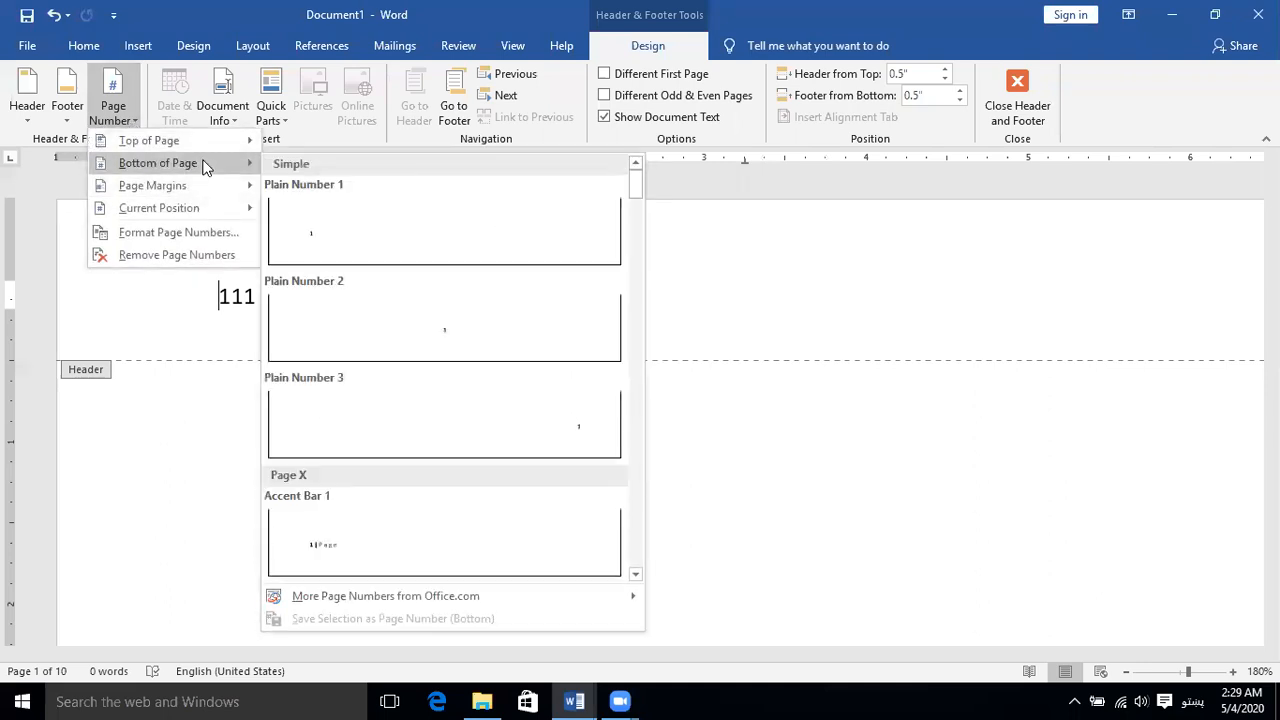
pyautogui.click(443, 331)
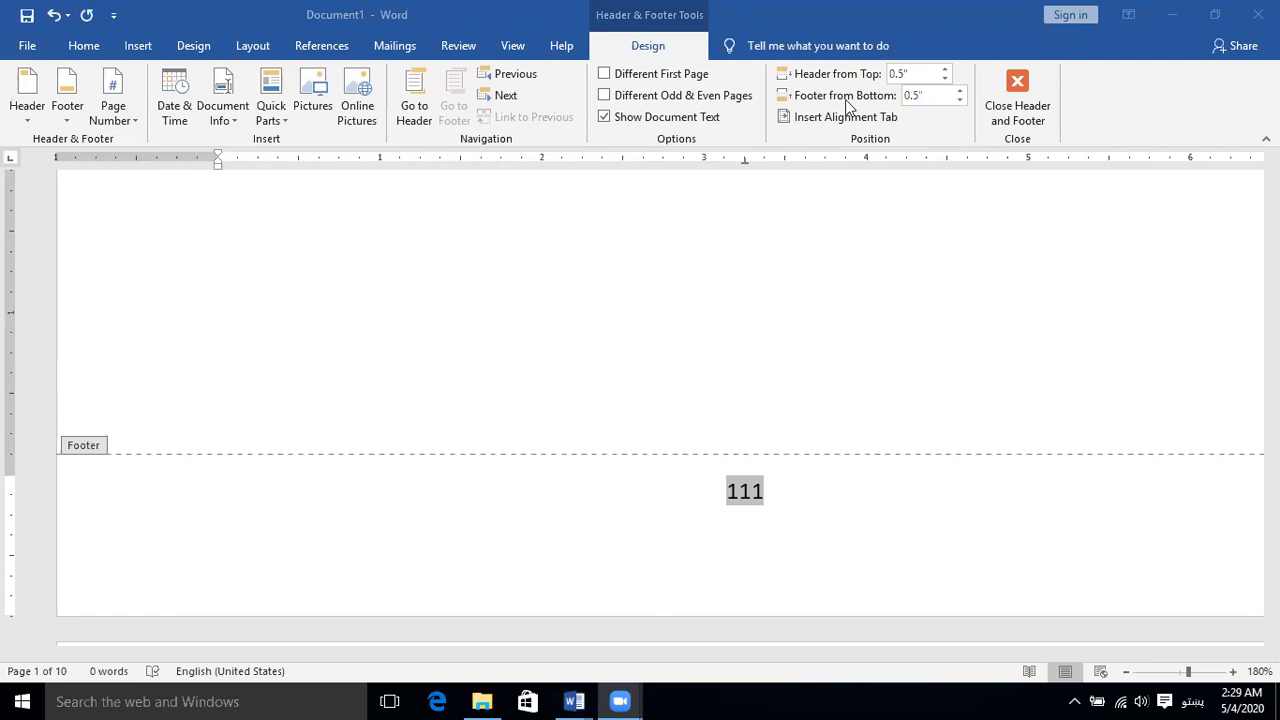
pyautogui.click(423, 280)
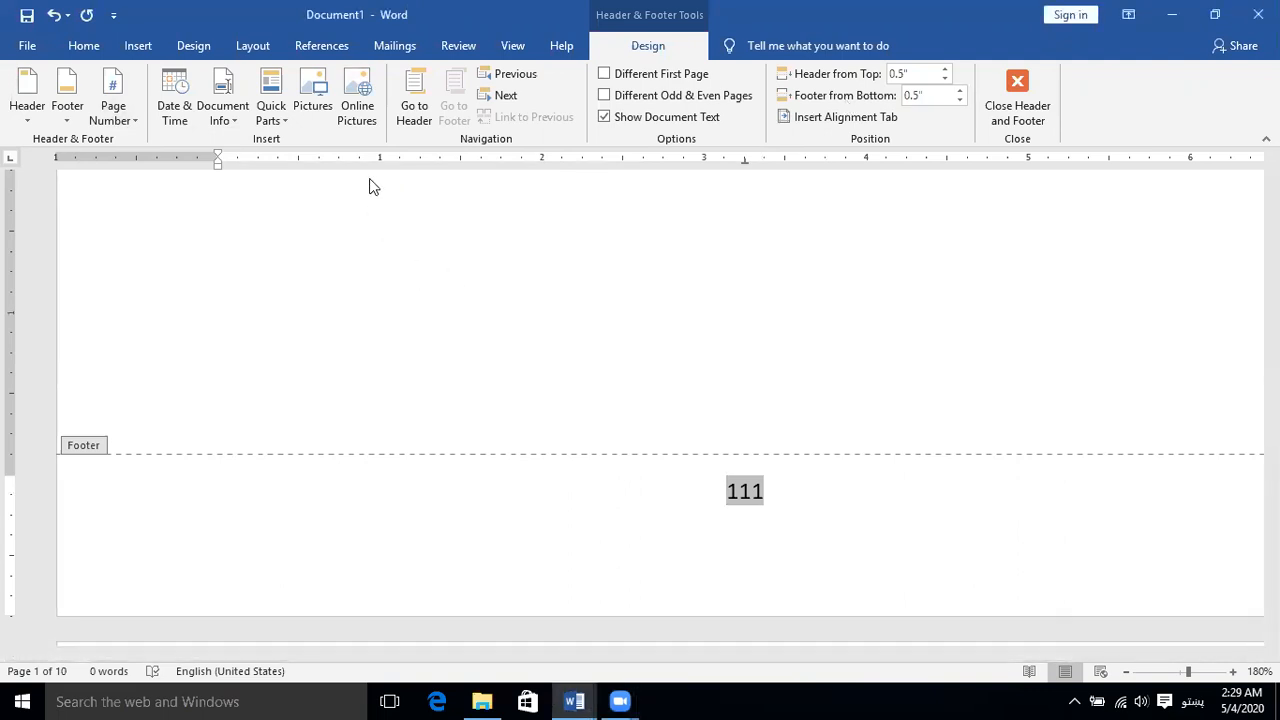
pyautogui.click(546, 155)
# Step: Look at the Current Position page number styles without applying one, and close header and footer editing
pyautogui.click(117, 116)
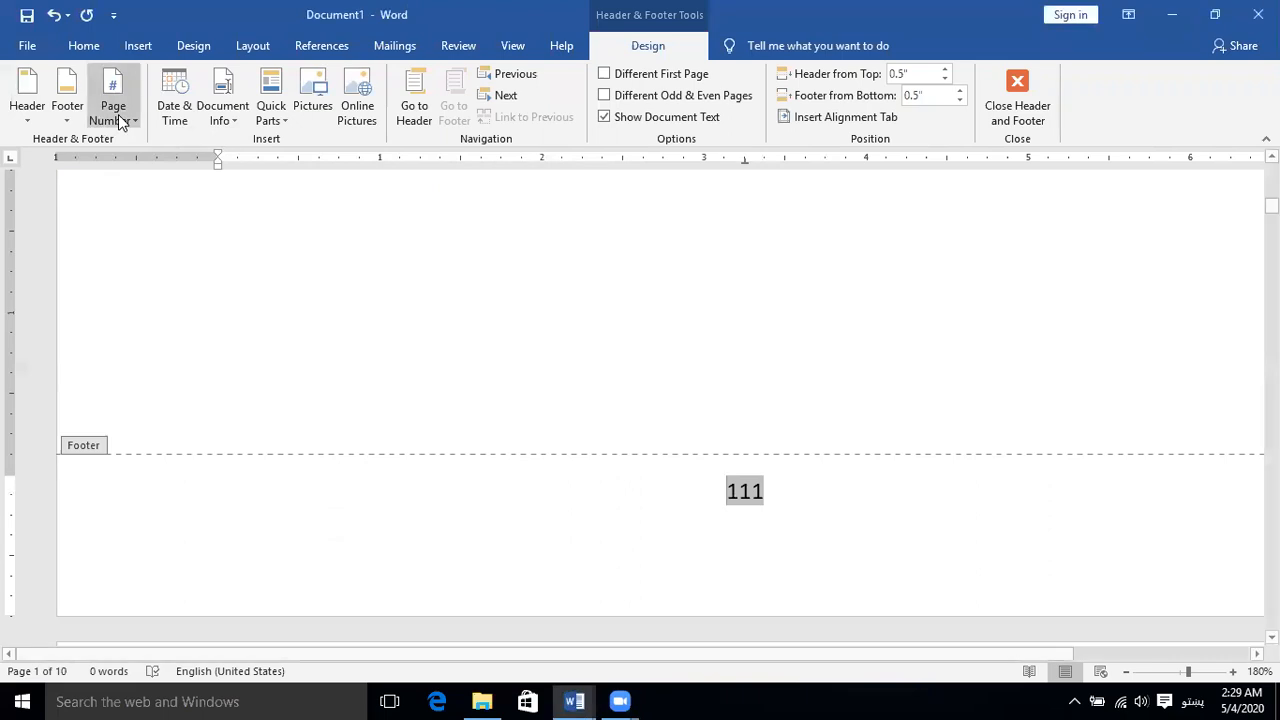
pyautogui.click(130, 125)
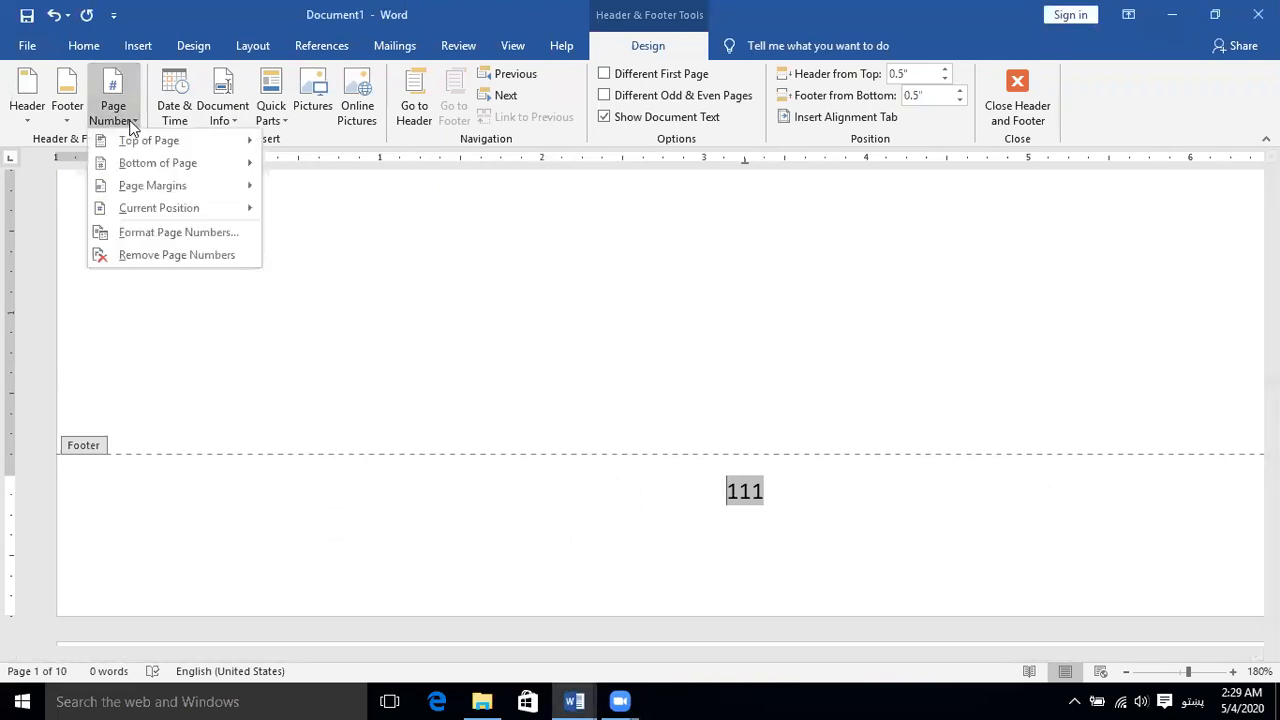
pyautogui.moveTo(145, 222)
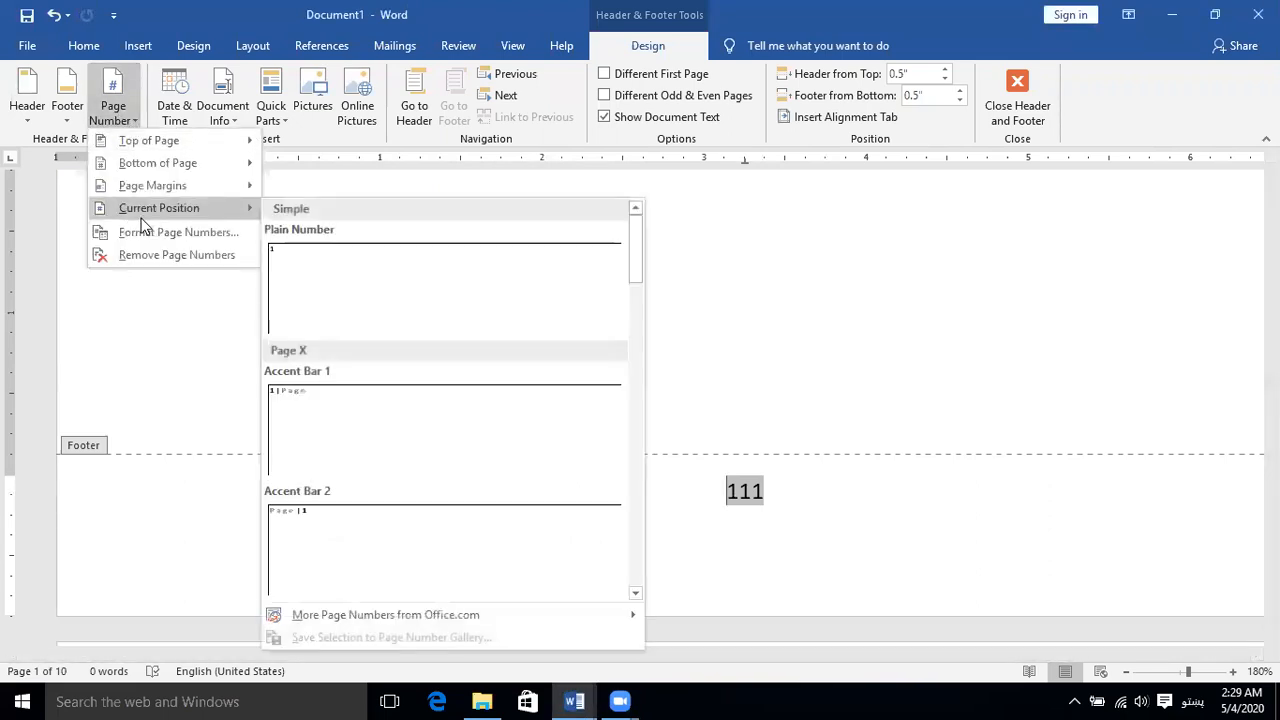
pyautogui.click(900, 285)
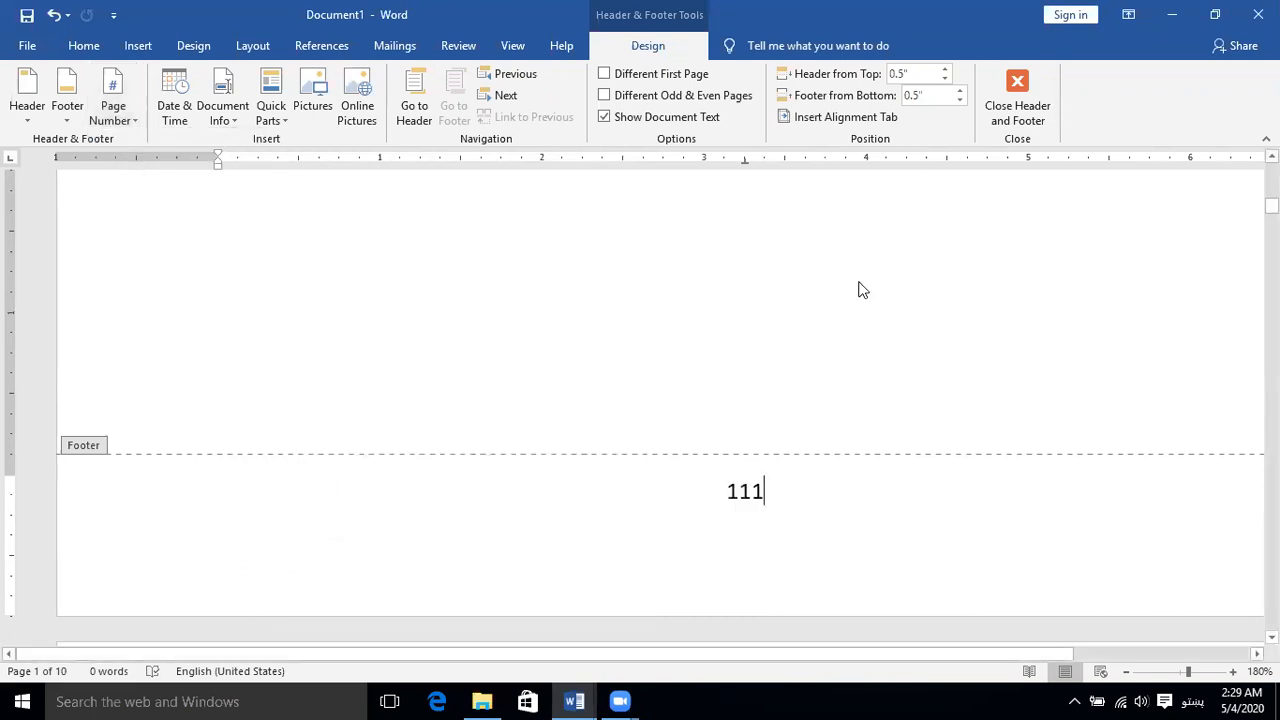
pyautogui.click(1045, 117)
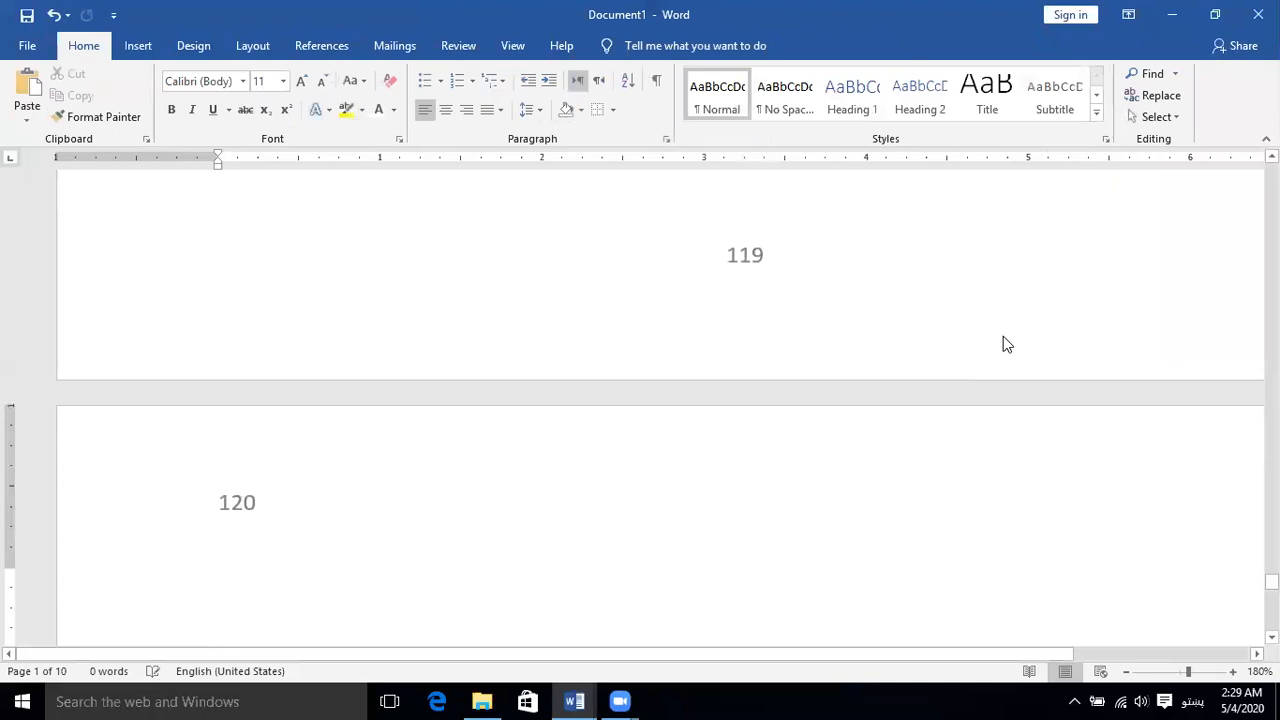
# Step: Delete the page number from the last page's footer and close header and footer editing
pyautogui.scroll(-5, 1003, 336)
pyautogui.scroll(3, 1006, 306)
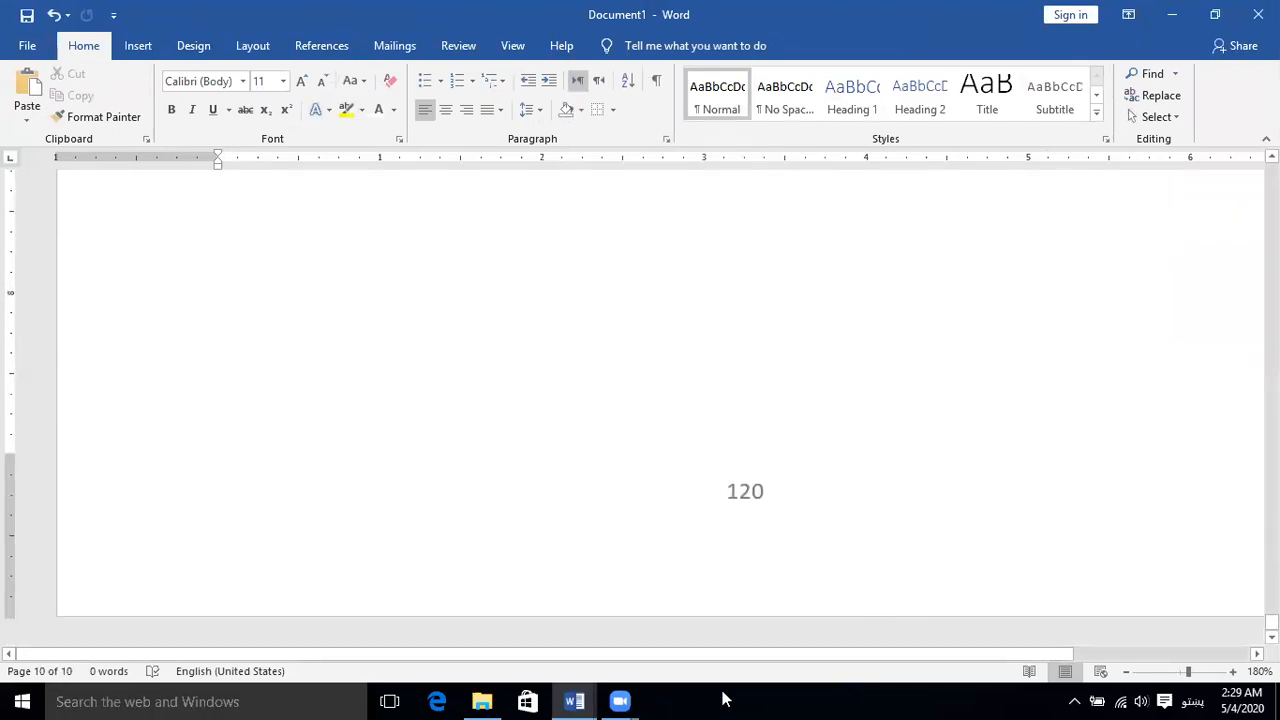
pyautogui.doubleClick(738, 500)
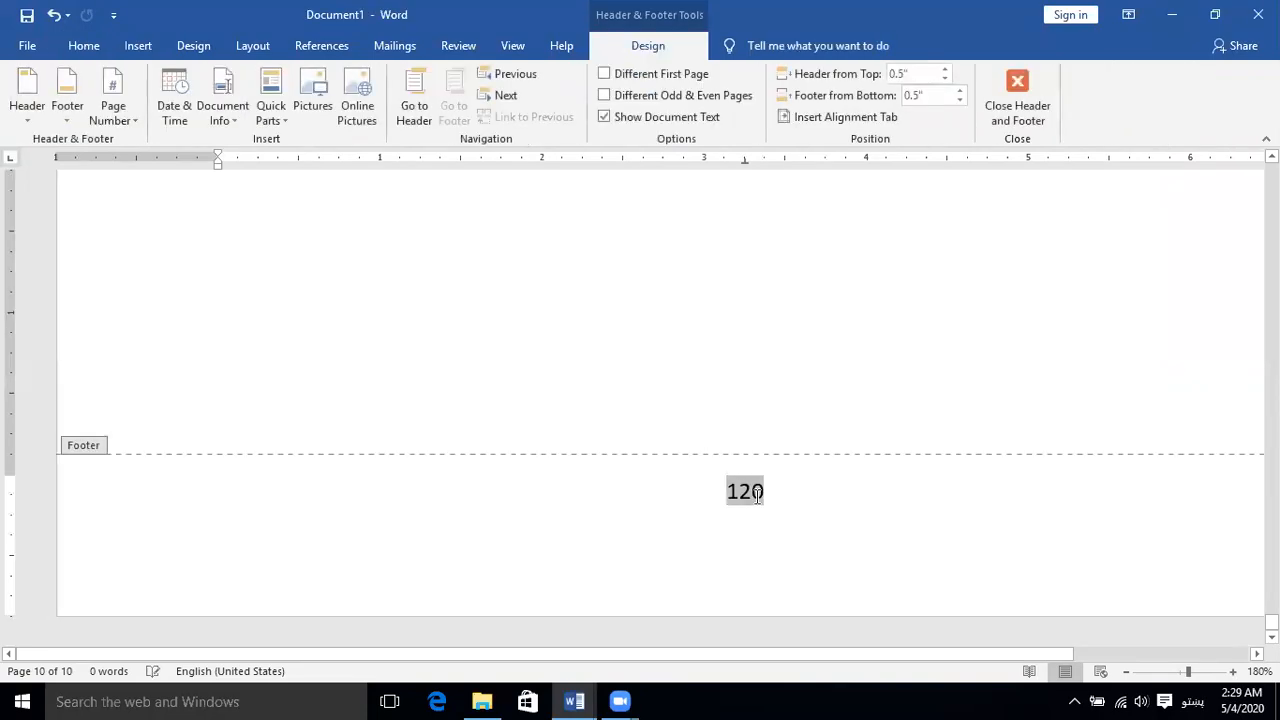
pyautogui.doubleClick(757, 492)
pyautogui.click(757, 490)
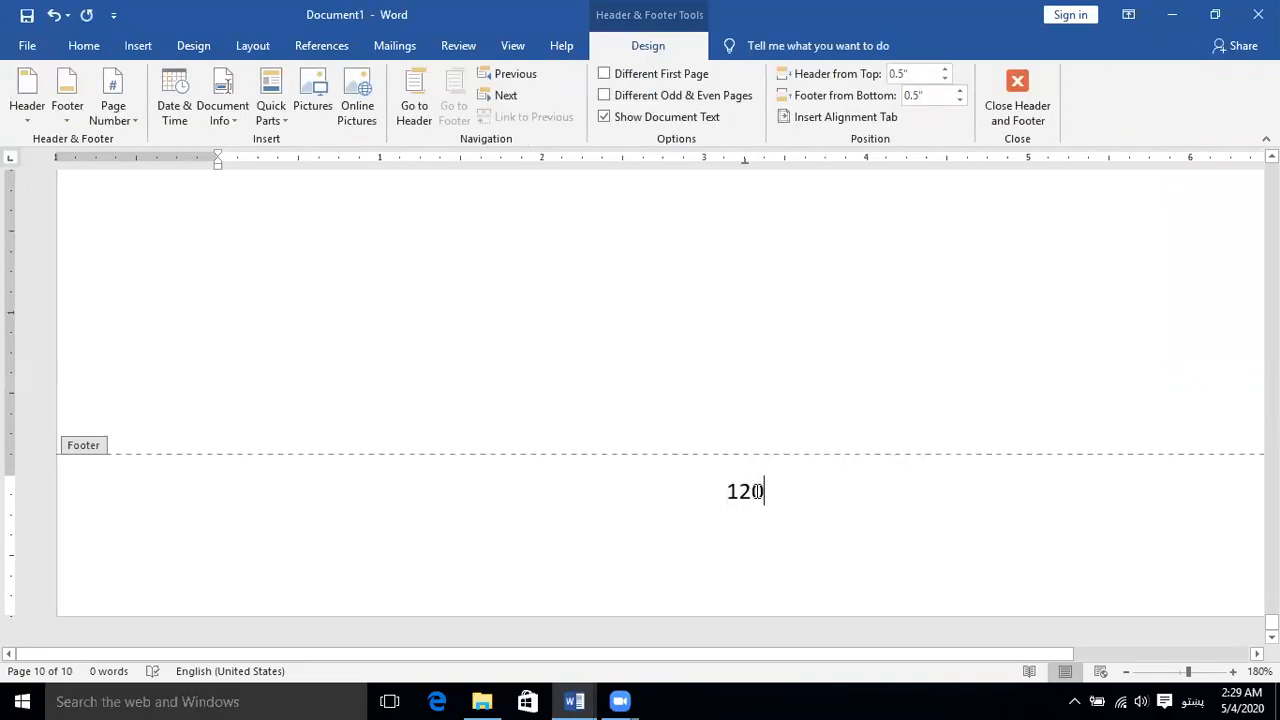
pyautogui.doubleClick(753, 488)
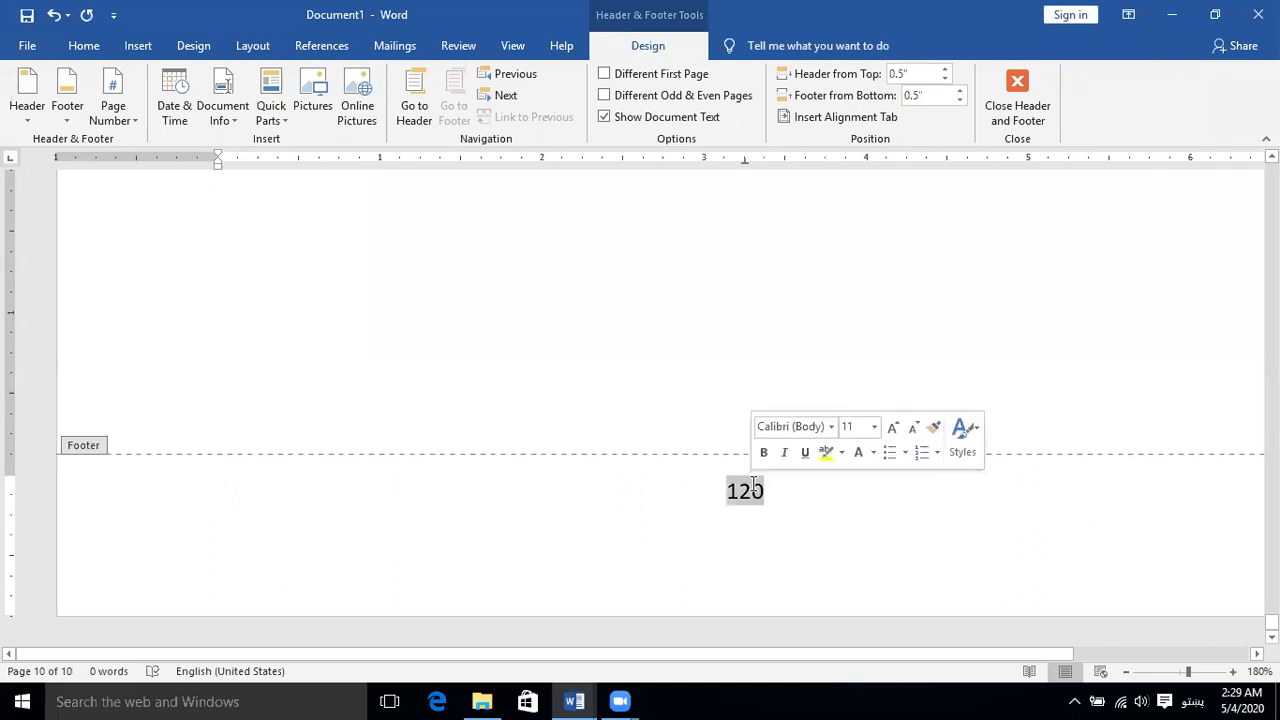
pyautogui.doubleClick(739, 489)
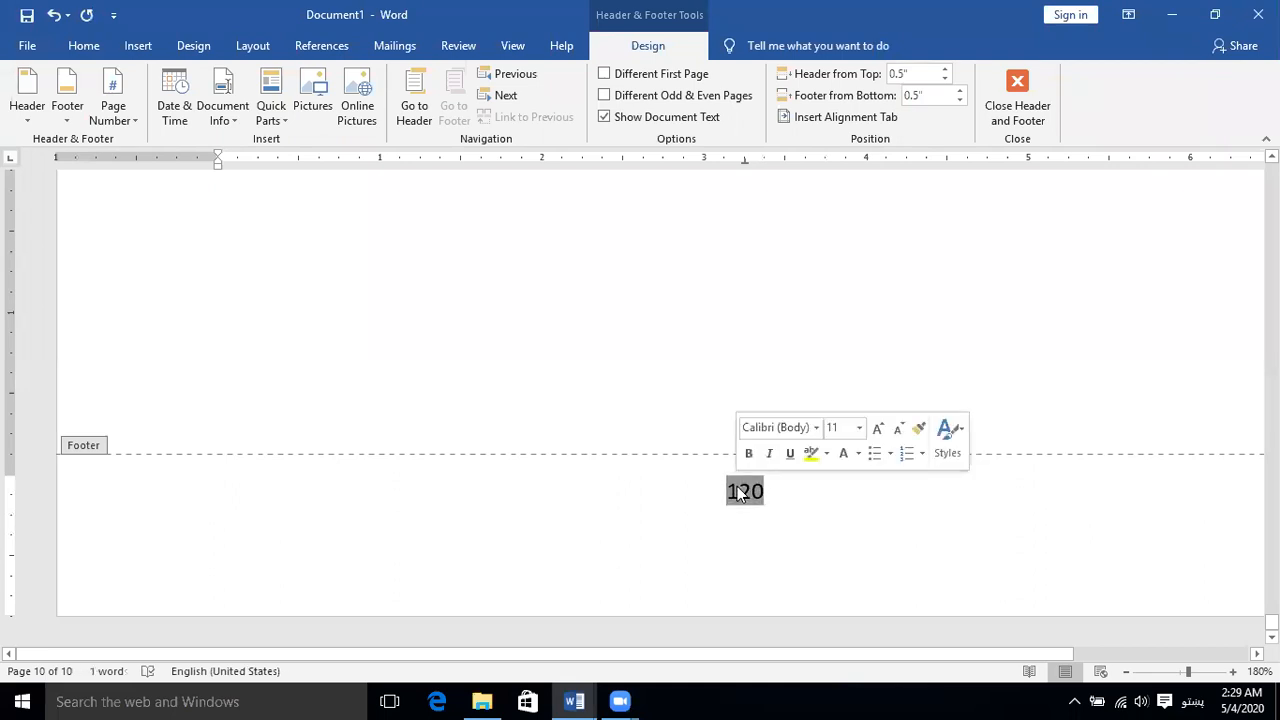
pyautogui.press('Delete')
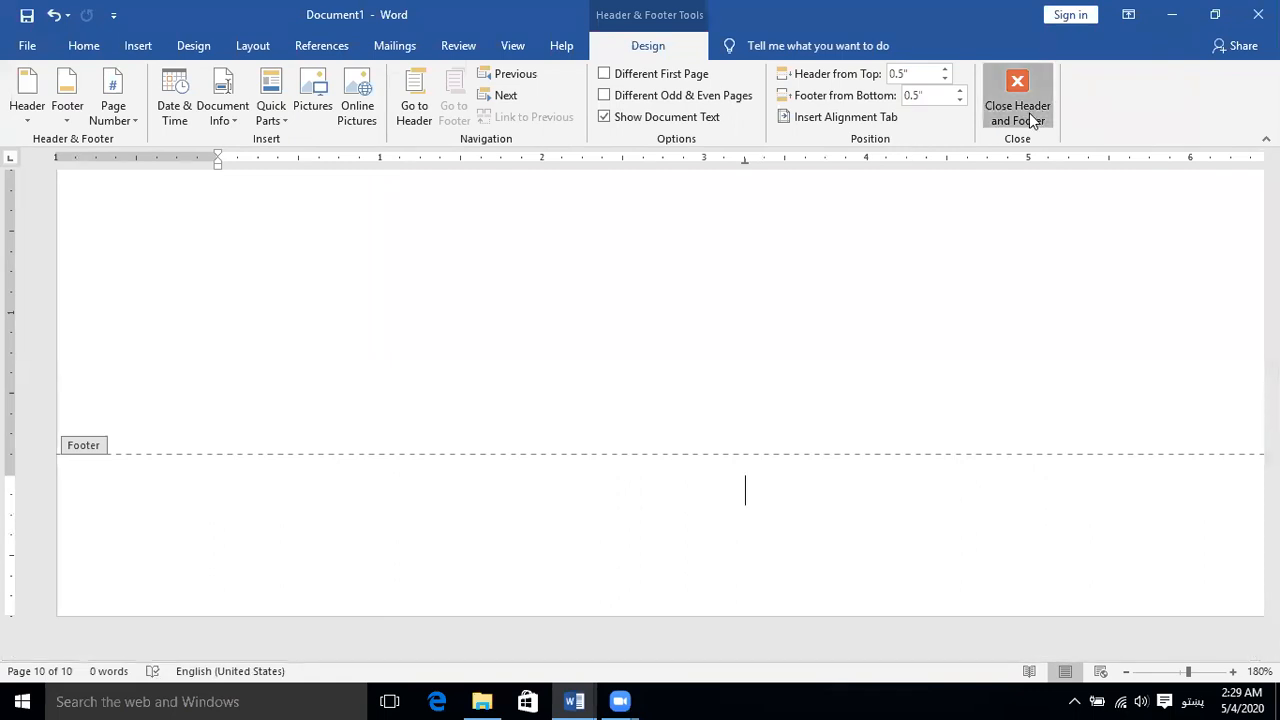
pyautogui.click(1031, 120)
# Step: Delete the page number from the last page's header and close header and footer editing
pyautogui.scroll(3, 694, 371)
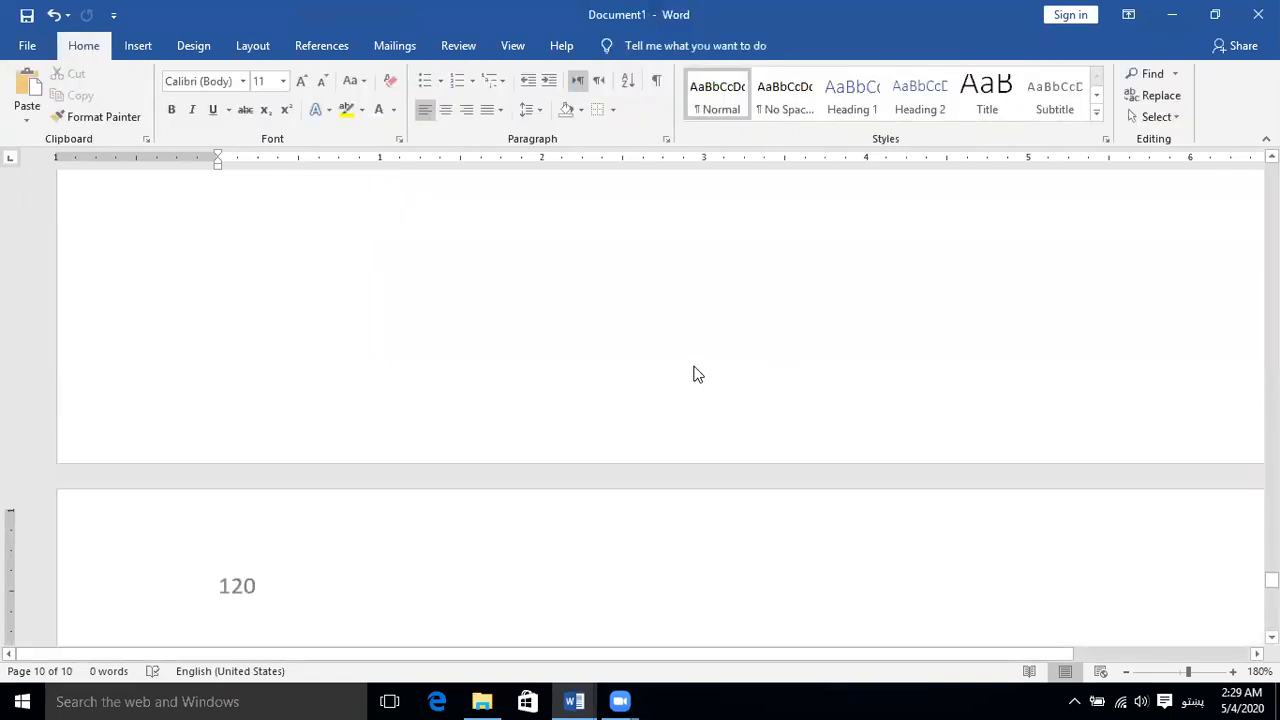
pyautogui.scroll(-3, 694, 366)
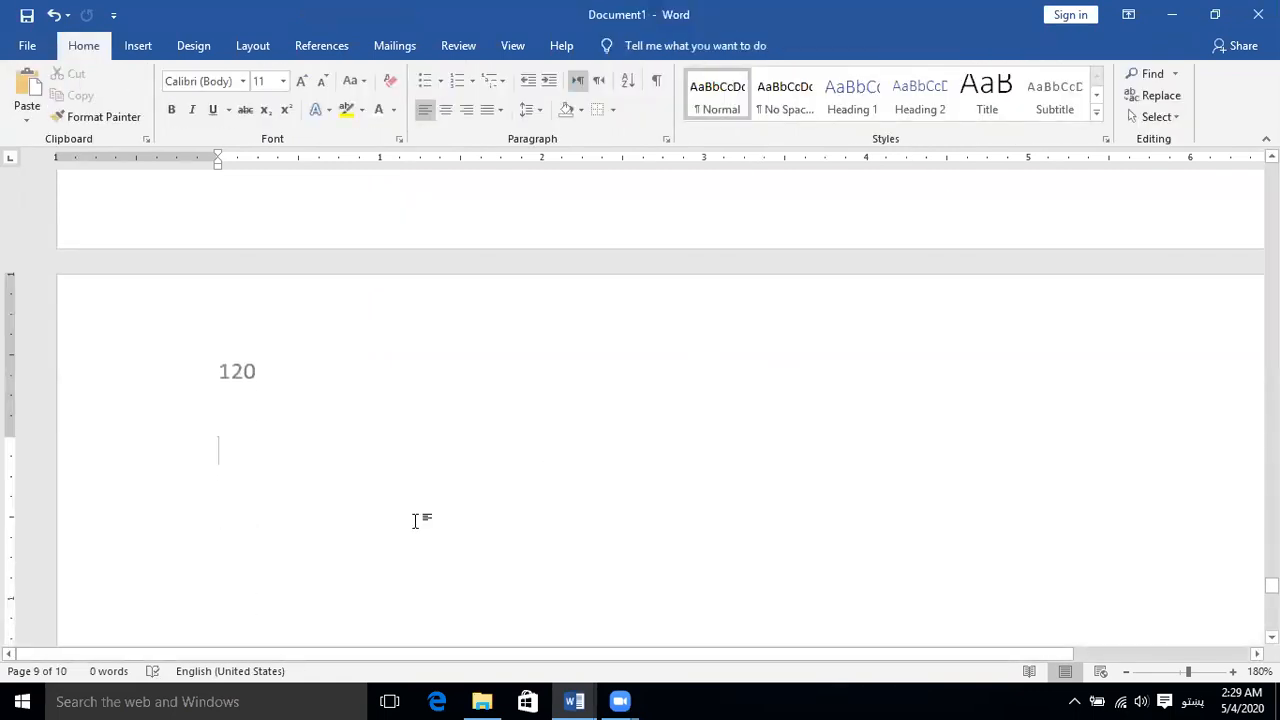
pyautogui.doubleClick(240, 375)
pyautogui.press('Delete')
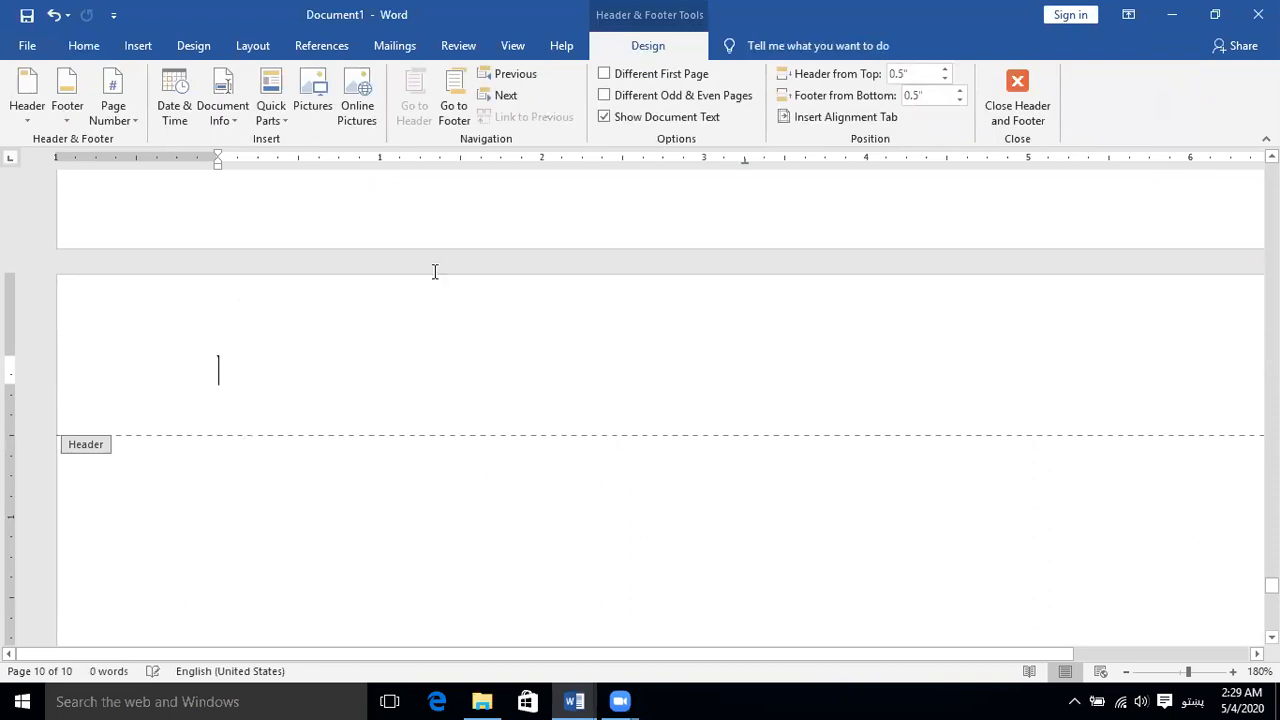
pyautogui.click(1016, 109)
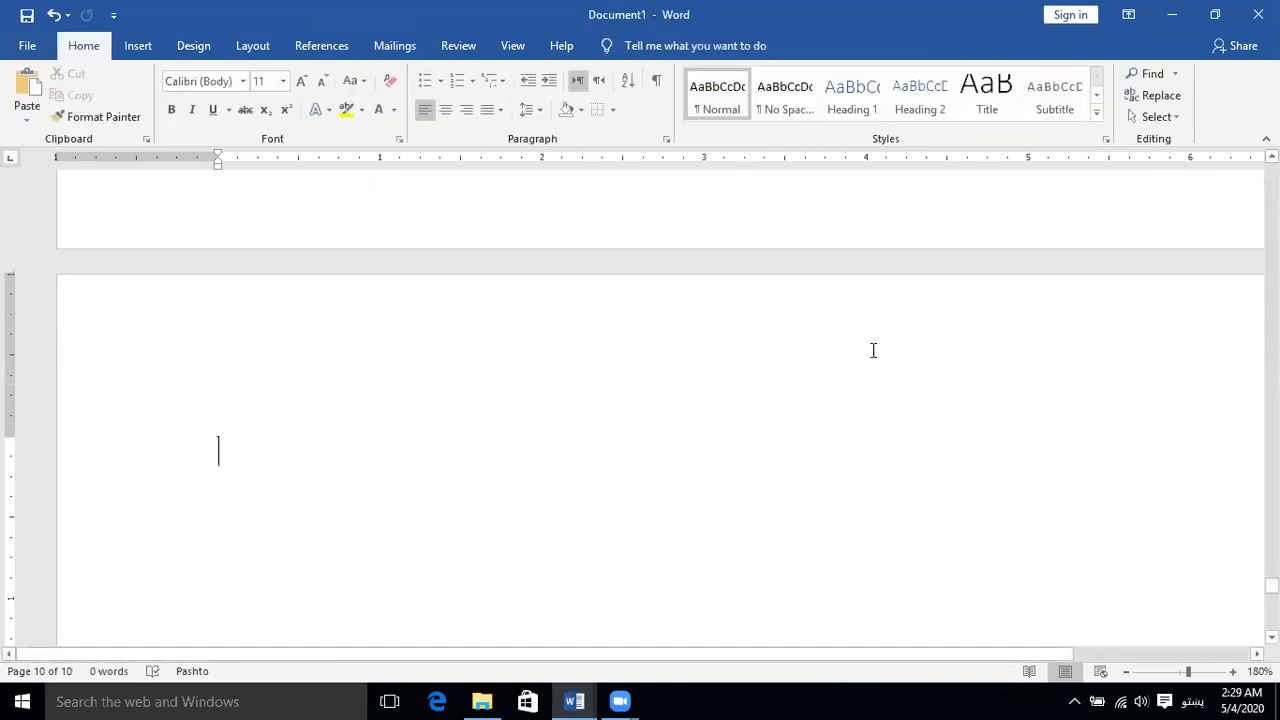
pyautogui.scroll(3, 873, 350)
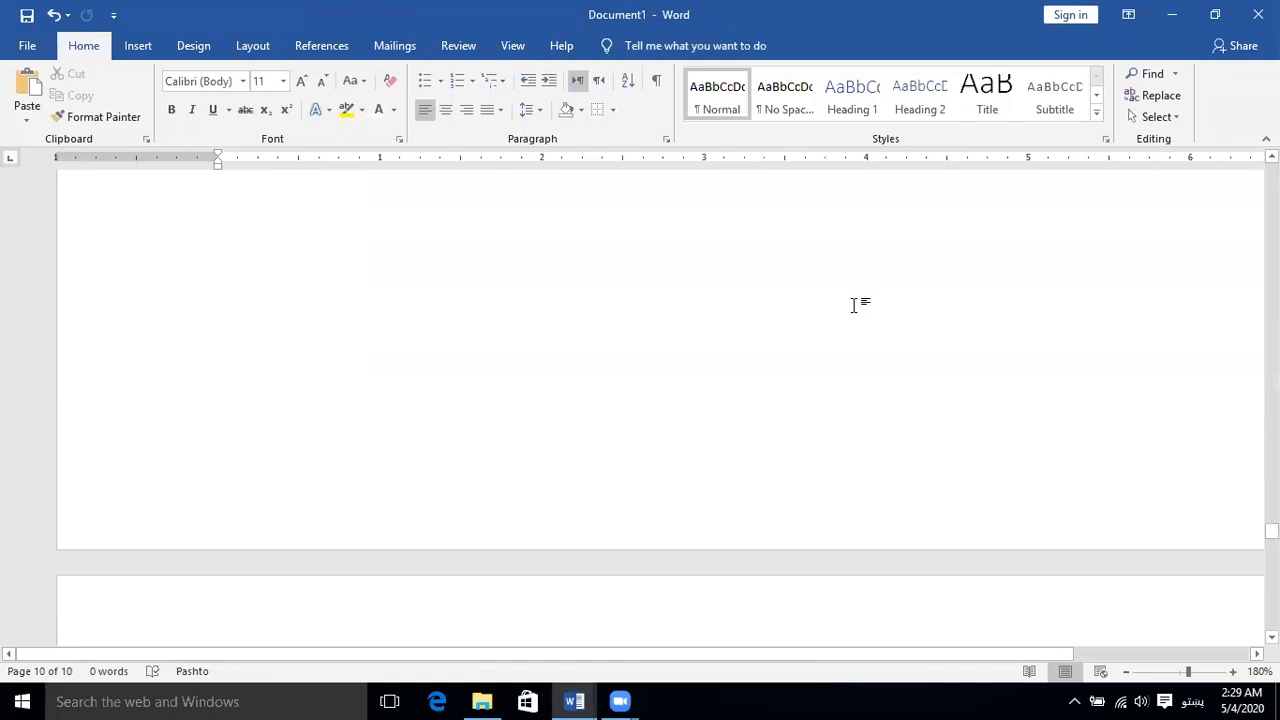
pyautogui.scroll(18, 853, 305)
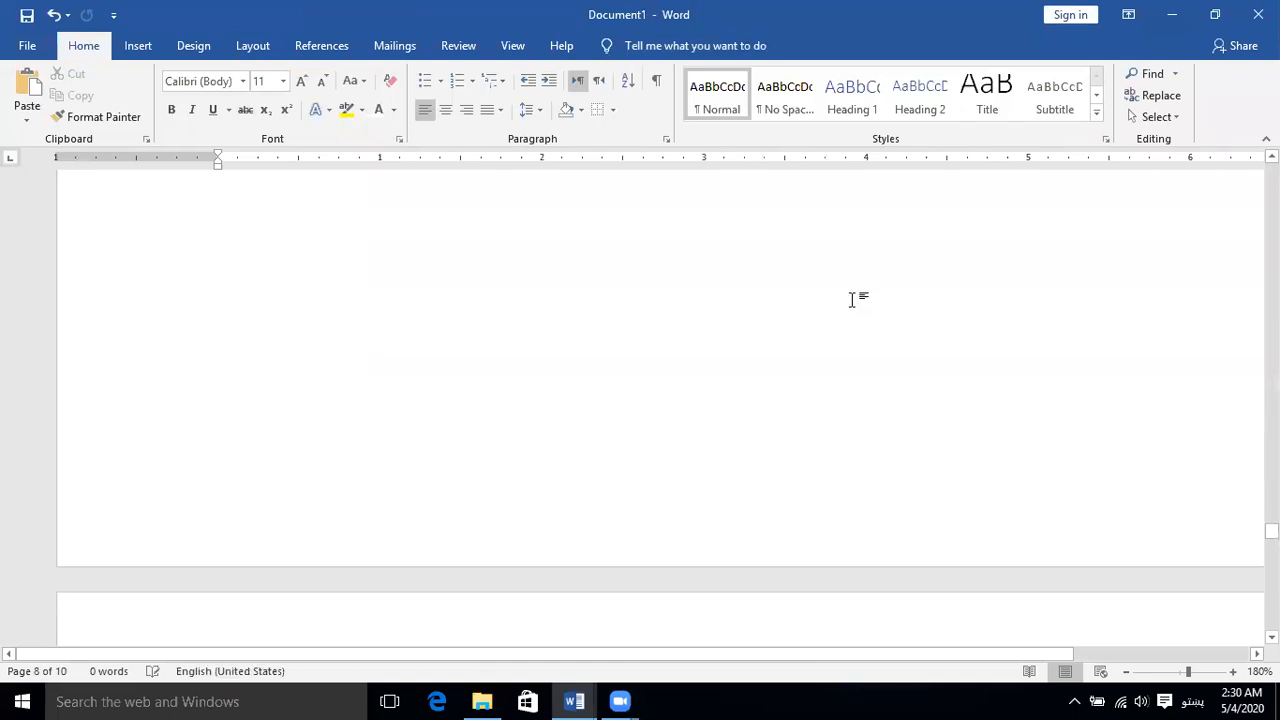
pyautogui.click(128, 47)
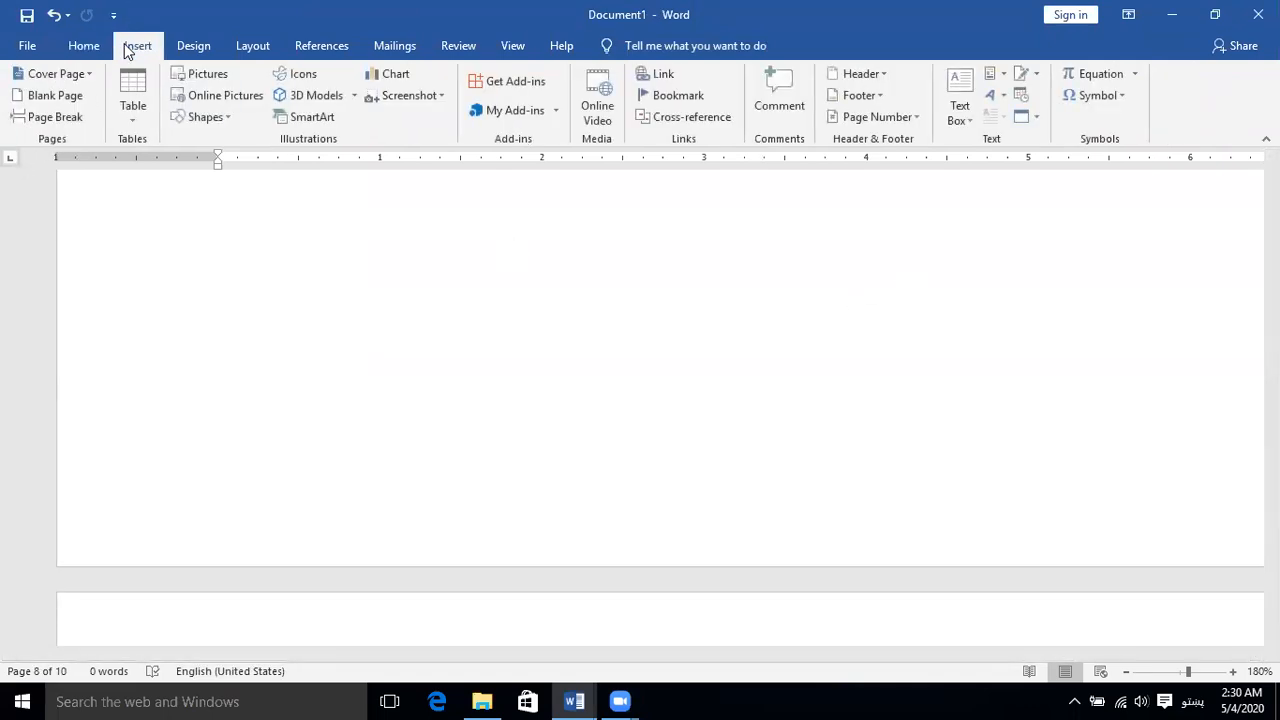
pyautogui.click(738, 255)
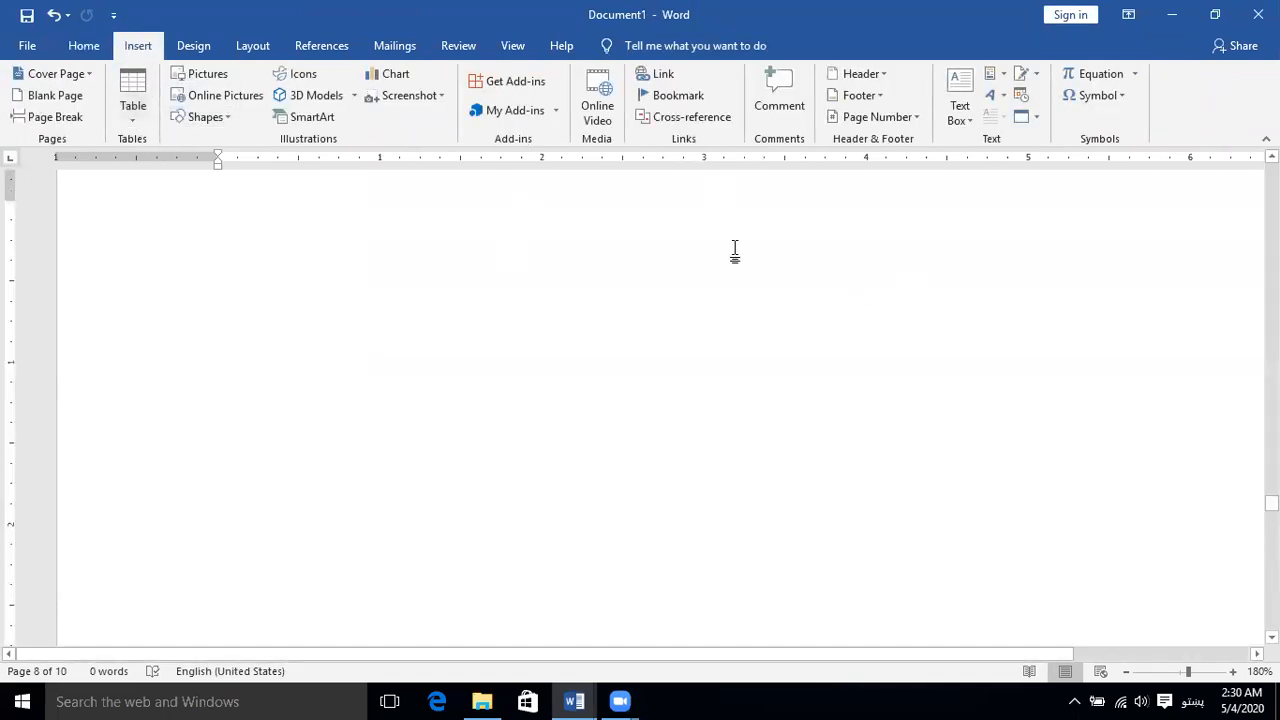
pyautogui.hotkey('alt', 'Tab')
pyautogui.click(577, 704)
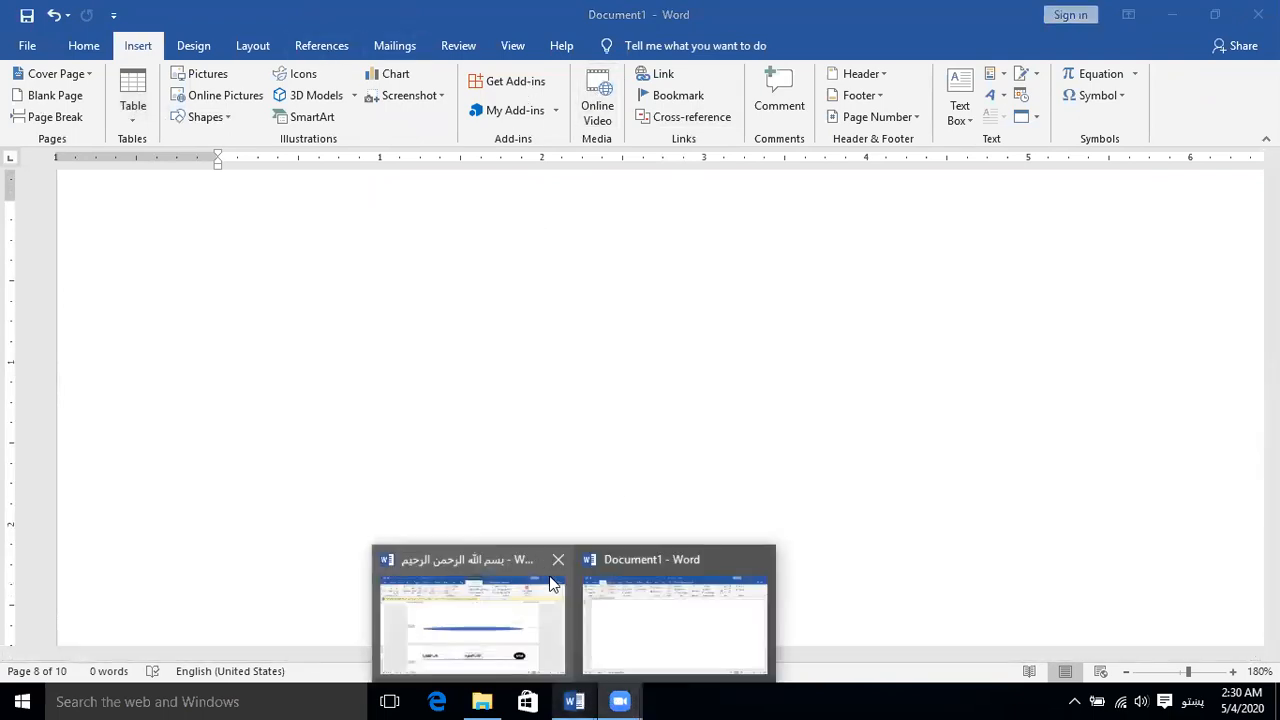
pyautogui.click(657, 396)
pyautogui.scroll(7, 656, 392)
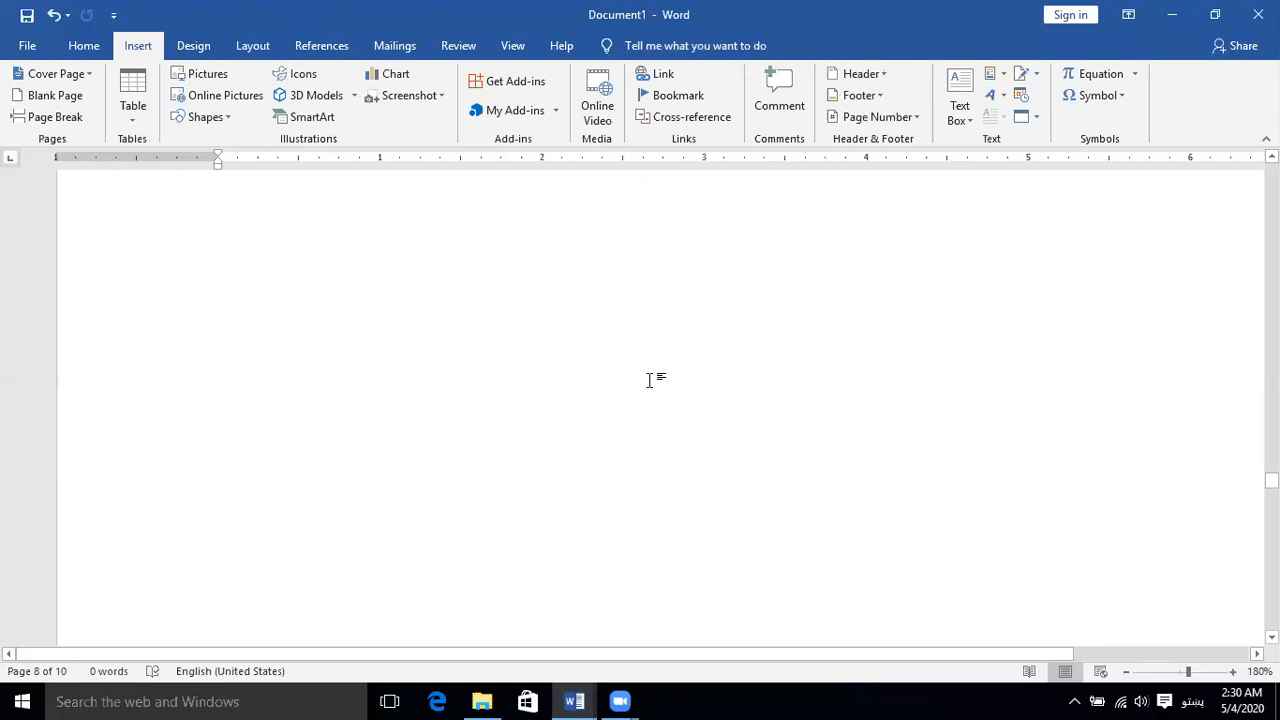
# Step: Switch to the other open Word document to examine its decorated header, and return to Document1
pyautogui.moveTo(574, 701)
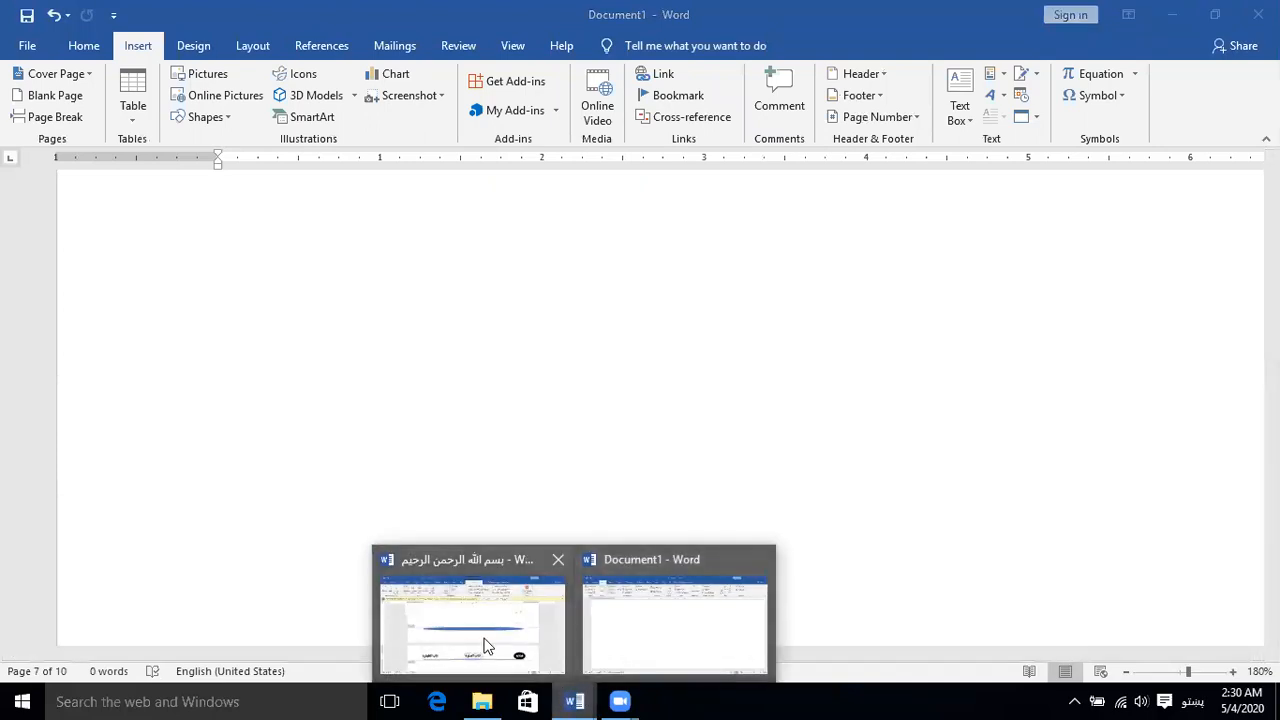
pyautogui.click(487, 646)
pyautogui.scroll(-3, 557, 457)
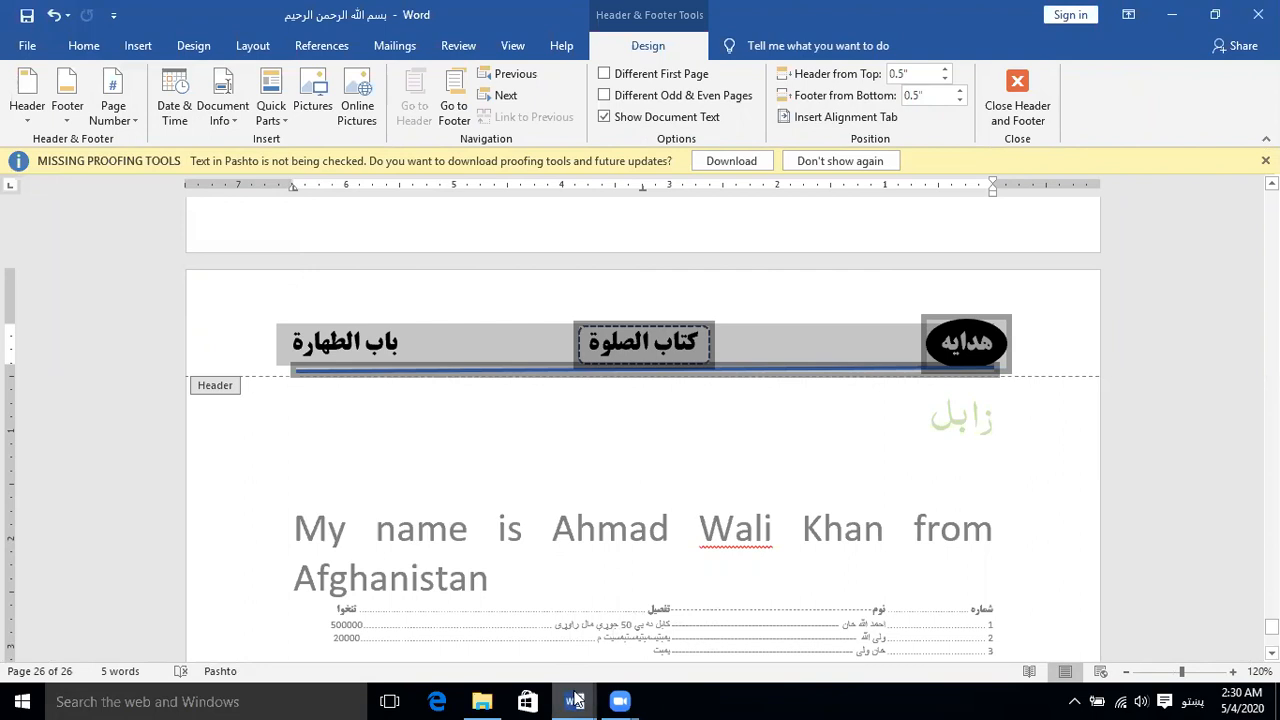
pyautogui.hotkey('alt', 'Tab')
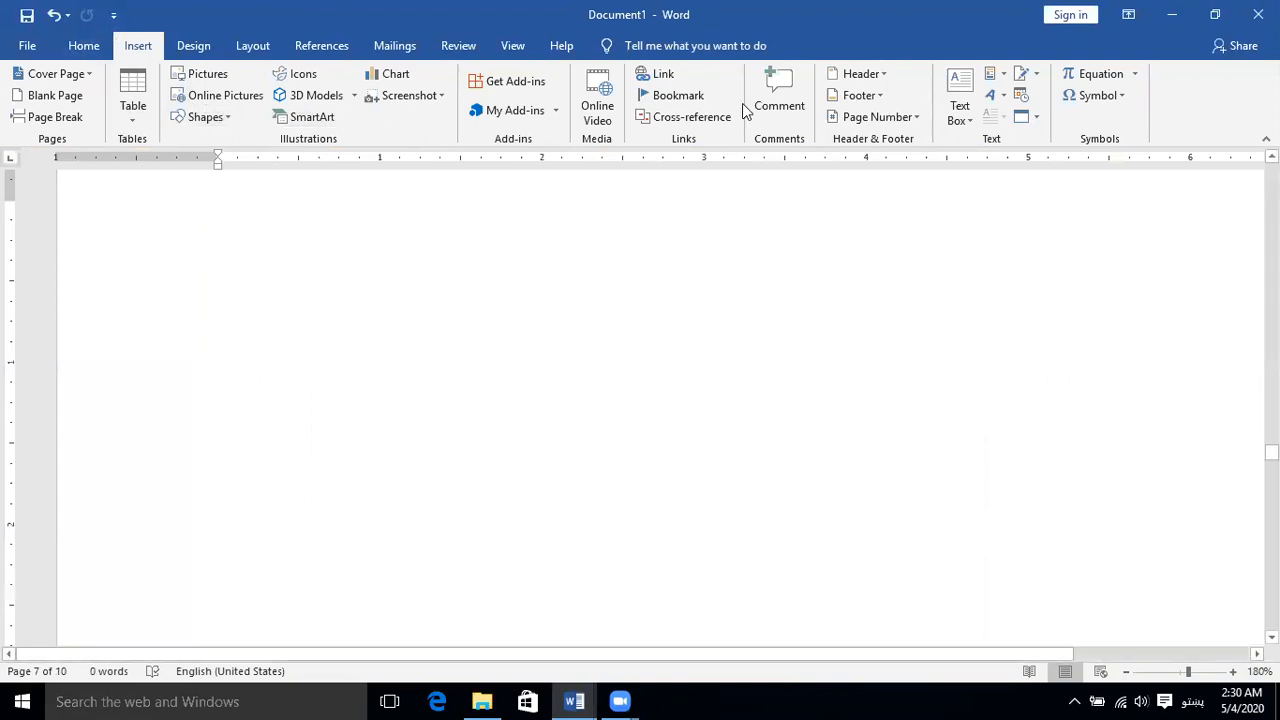
# Step: Insert the built-in Blank header on page 7 of the document
pyautogui.scroll(2, 560, 190)
pyautogui.scroll(1, 552, 135)
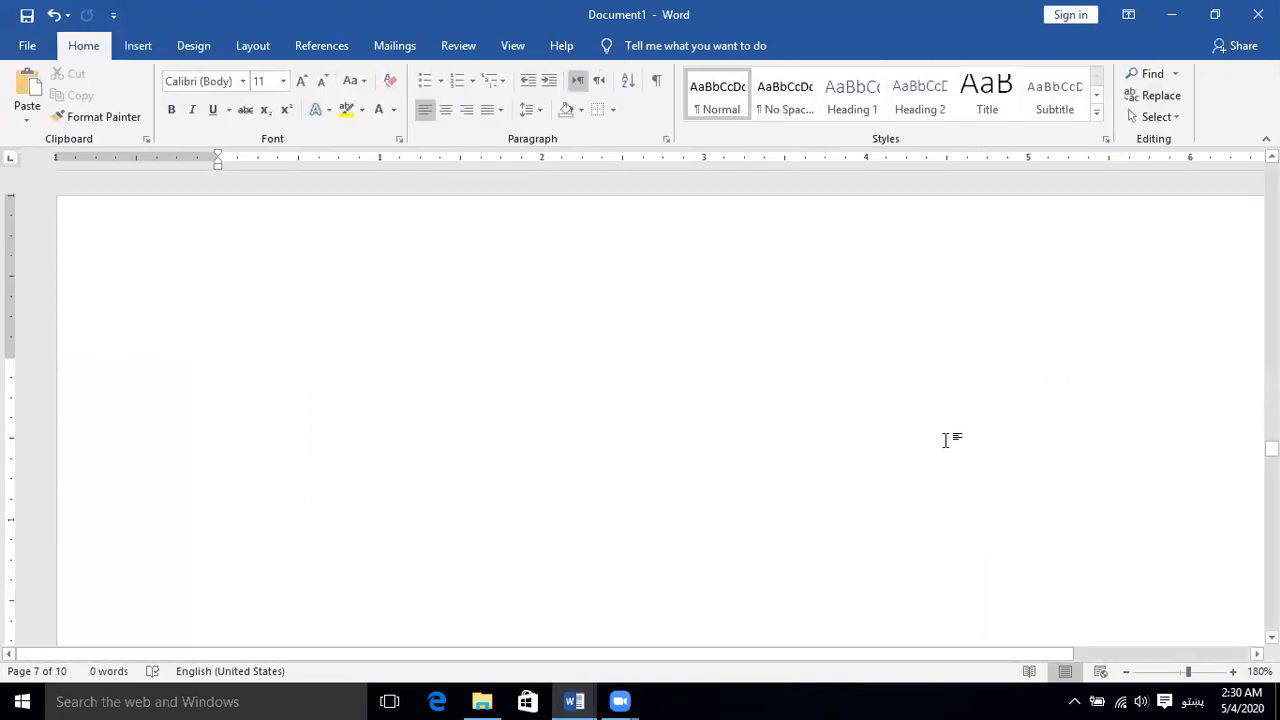
pyautogui.click(138, 45)
pyautogui.click(855, 79)
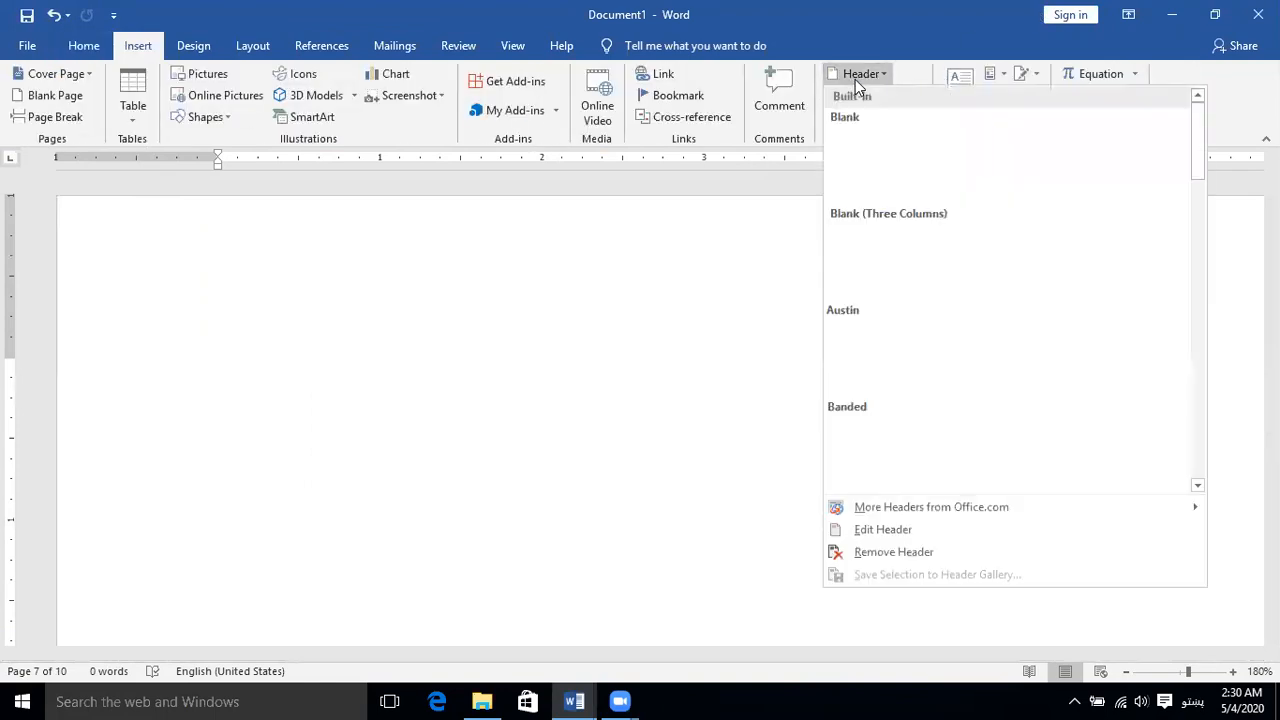
pyautogui.click(875, 165)
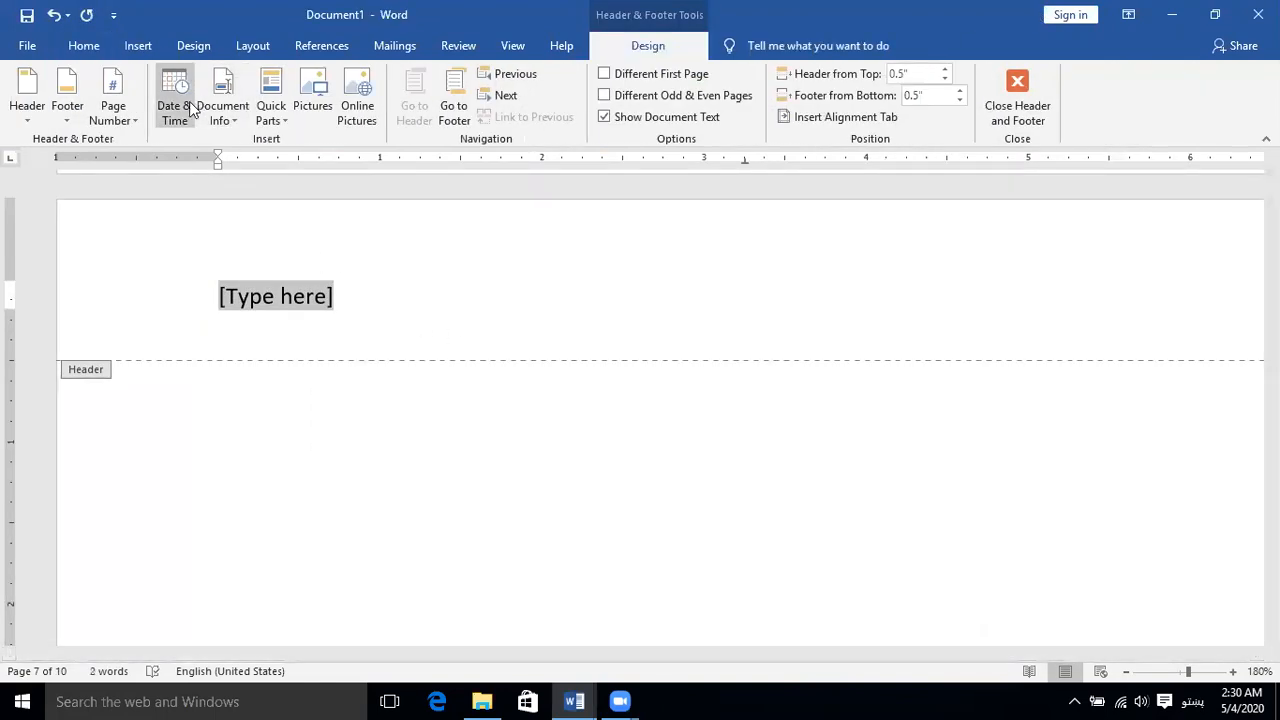
# Step: Insert the Gregorian date 5/4/2020 in place of the header placeholder, after trying the Hijri calendar with its weekday date format
pyautogui.click(182, 116)
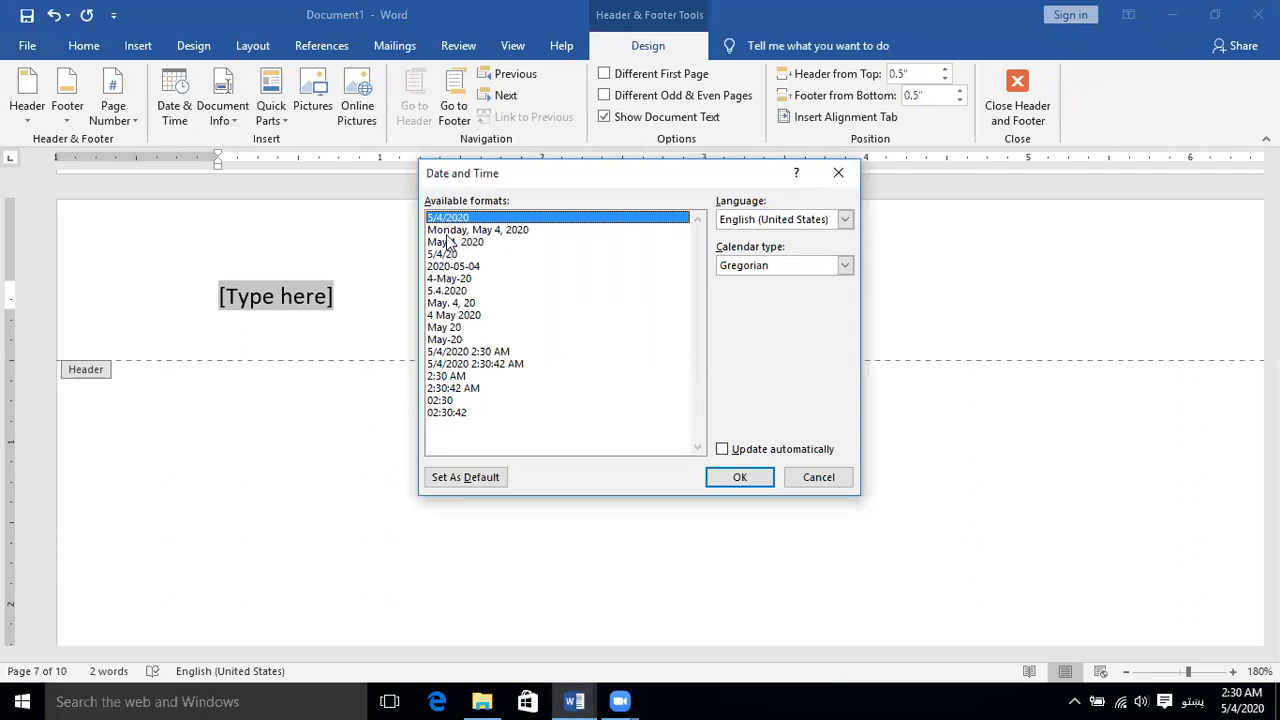
pyautogui.click(819, 223)
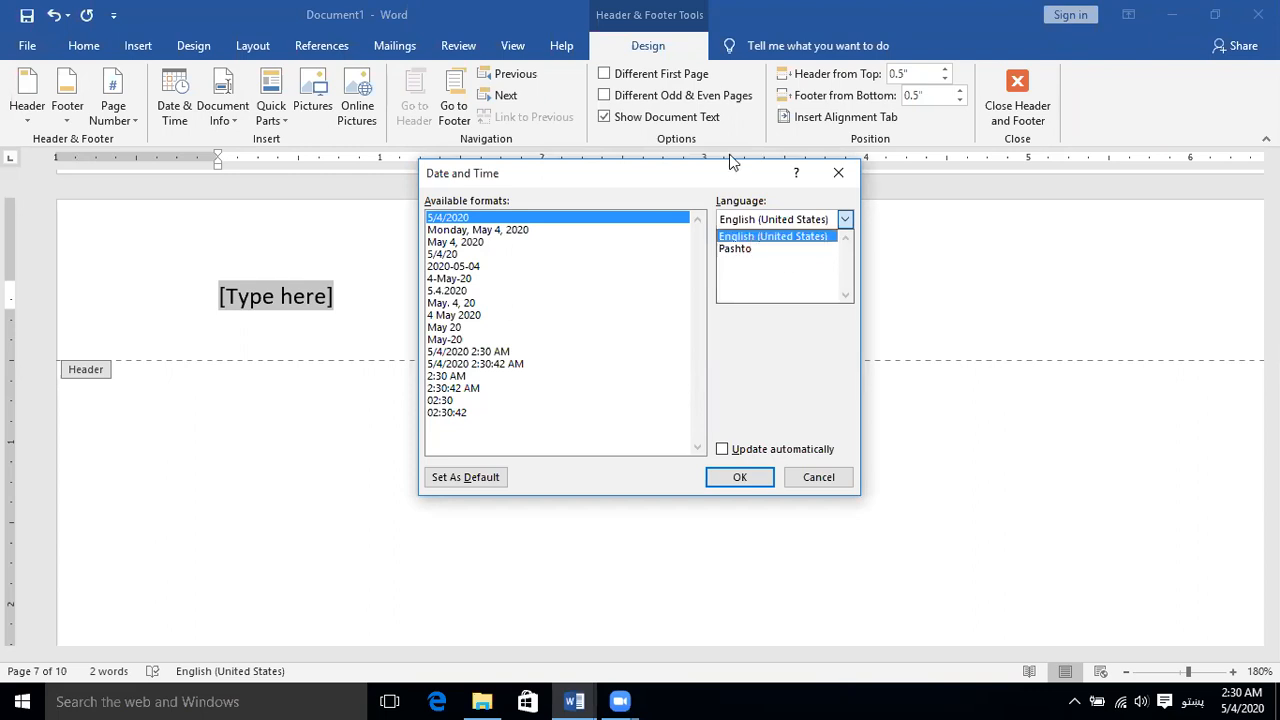
pyautogui.click(745, 236)
pyautogui.click(757, 266)
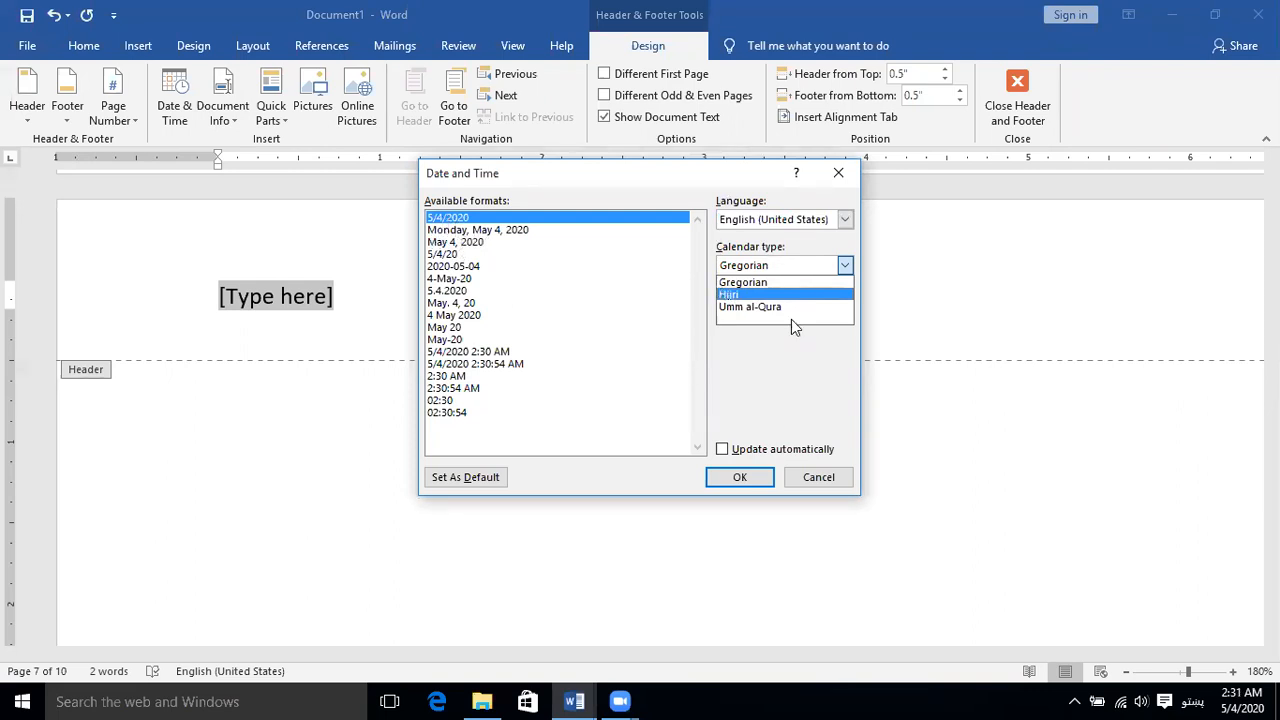
pyautogui.click(761, 294)
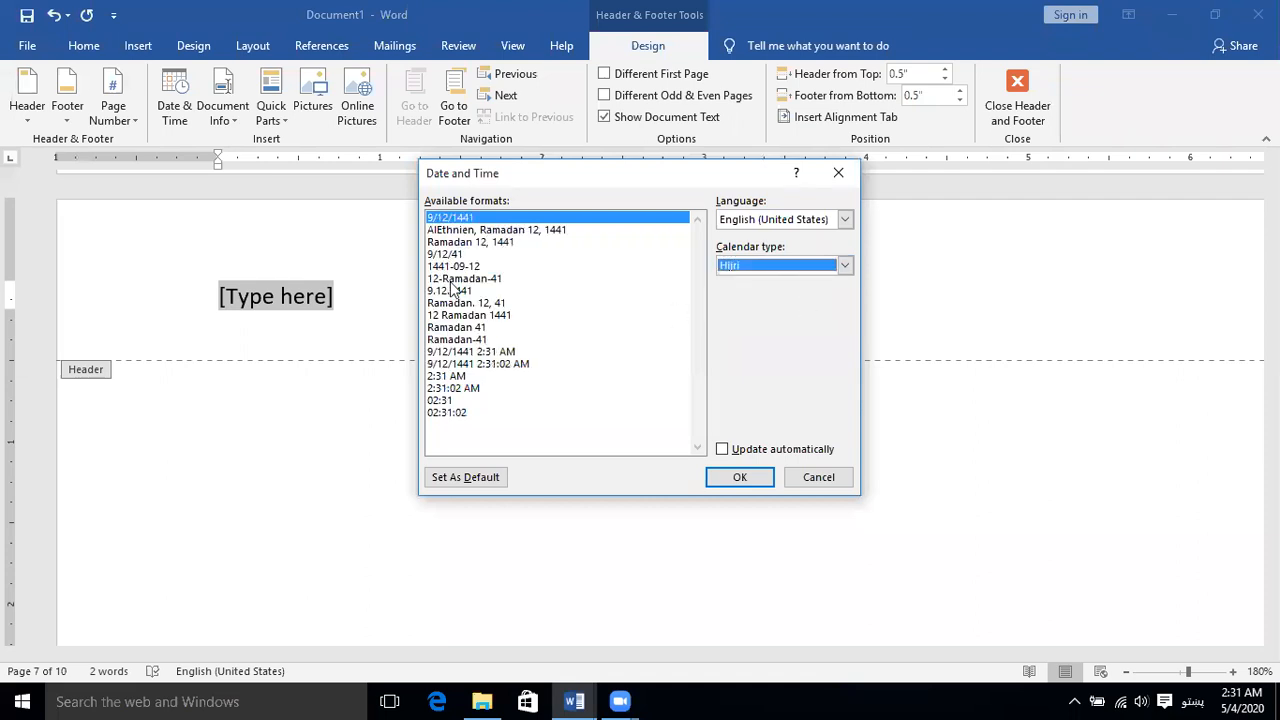
pyautogui.click(468, 232)
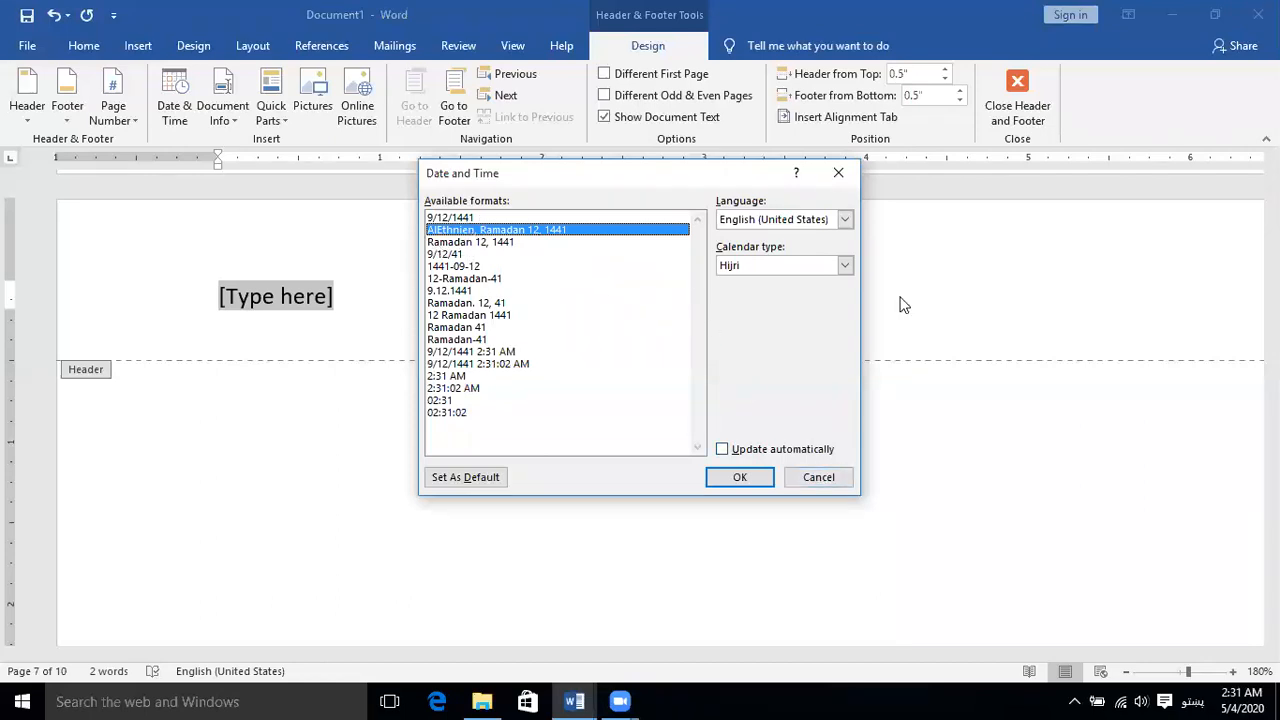
pyautogui.click(840, 265)
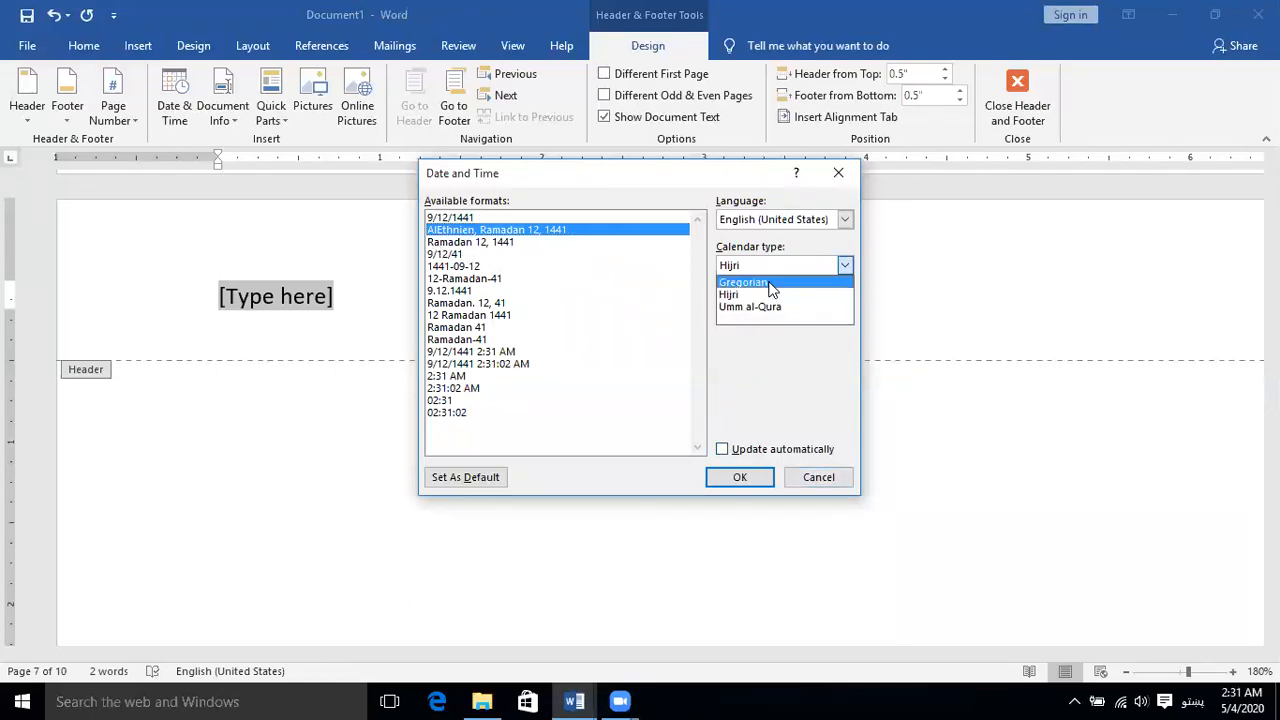
pyautogui.click(770, 283)
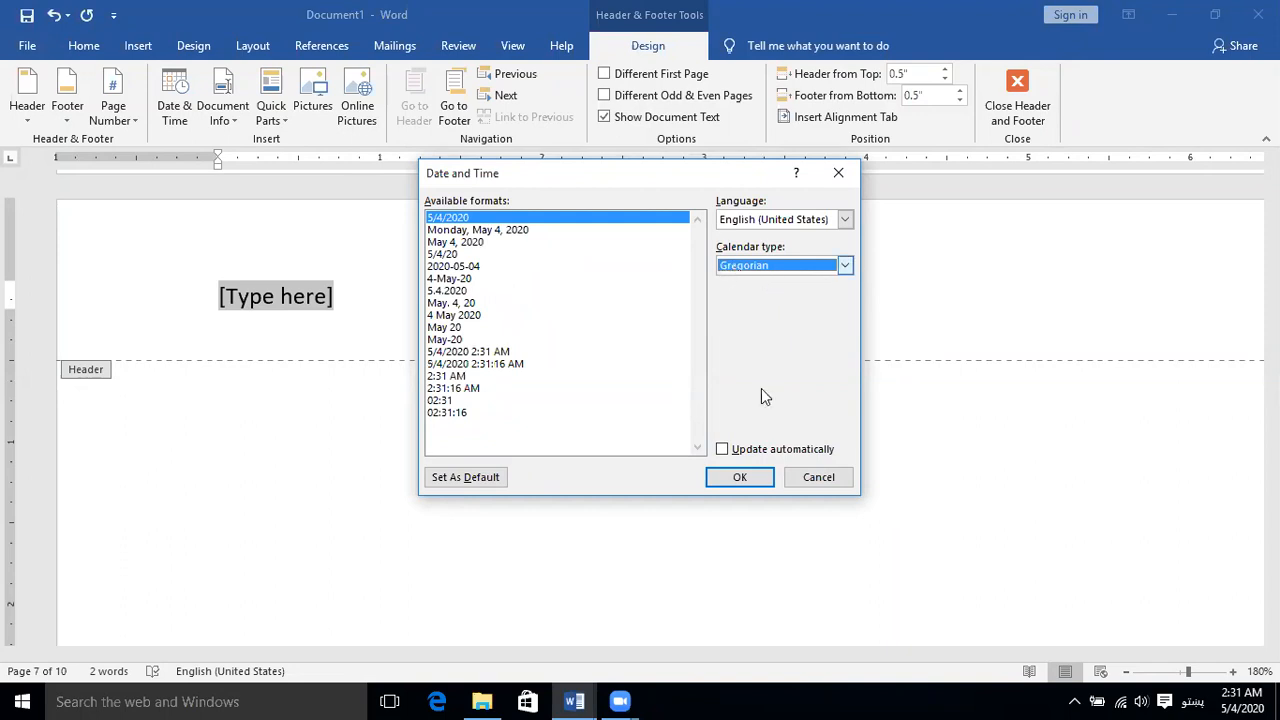
pyautogui.click(755, 480)
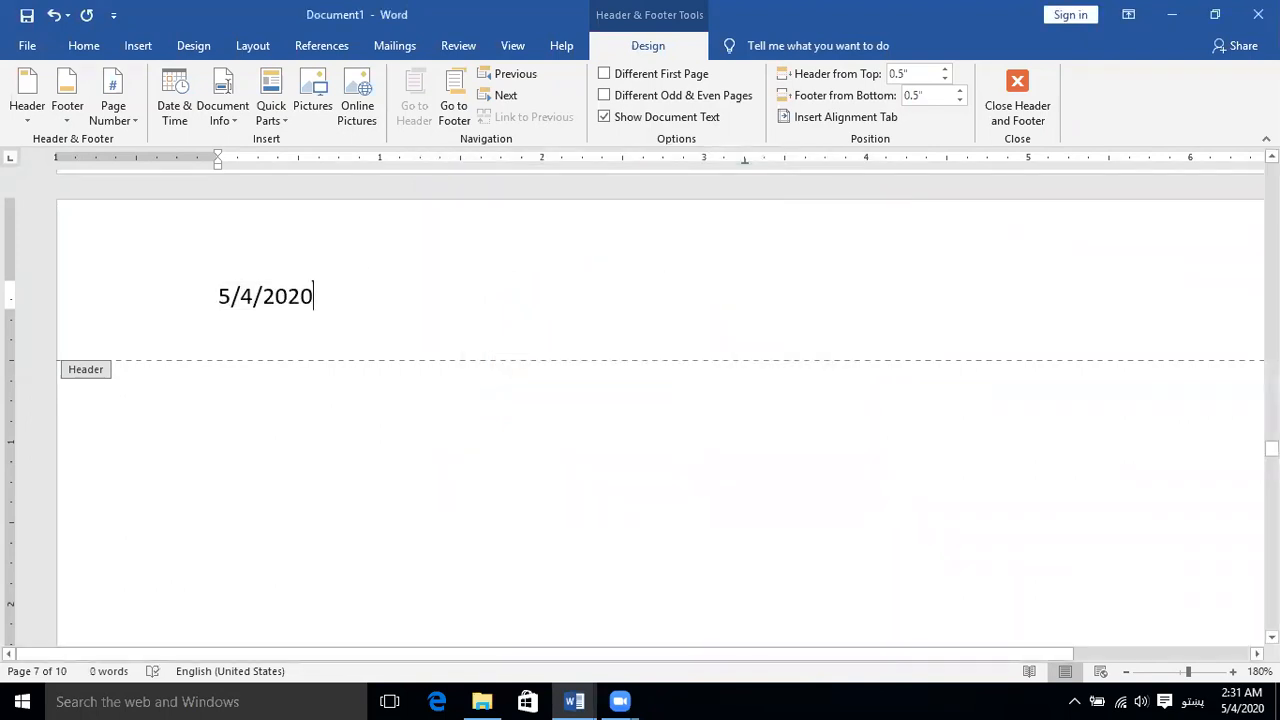
# Step: Insert the document's Author property after the date in the header
pyautogui.click(236, 118)
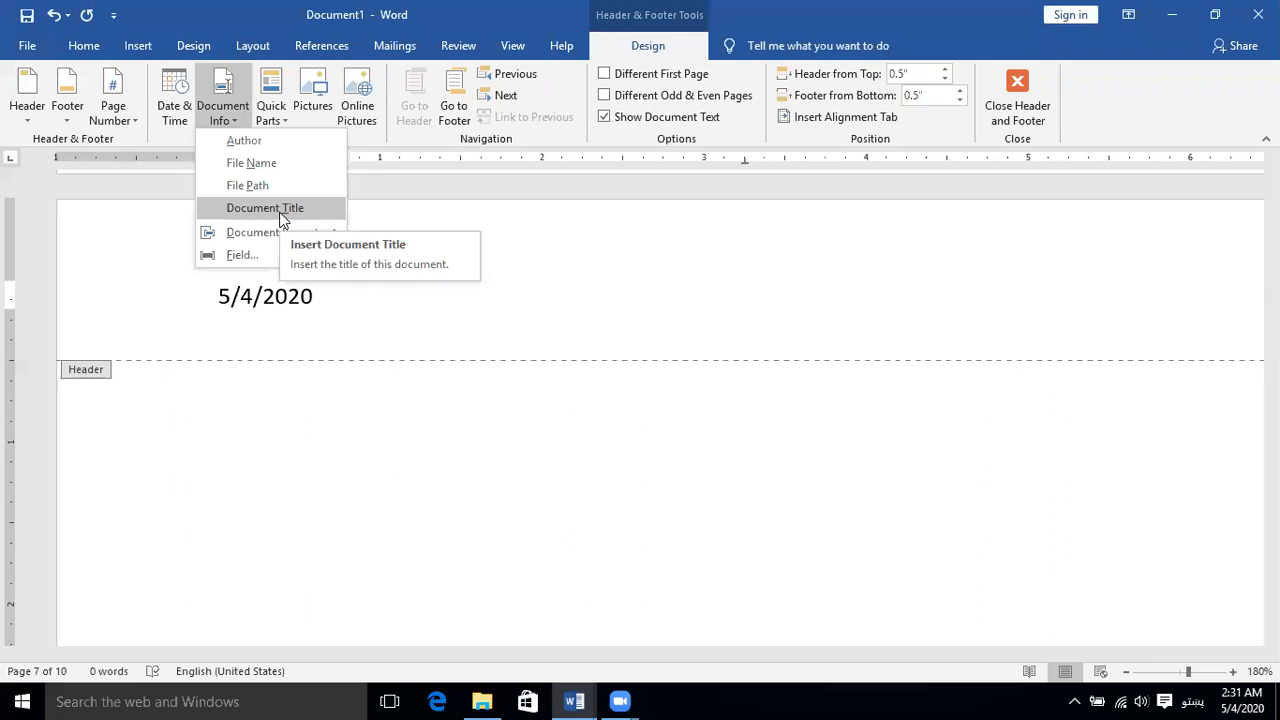
pyautogui.click(283, 146)
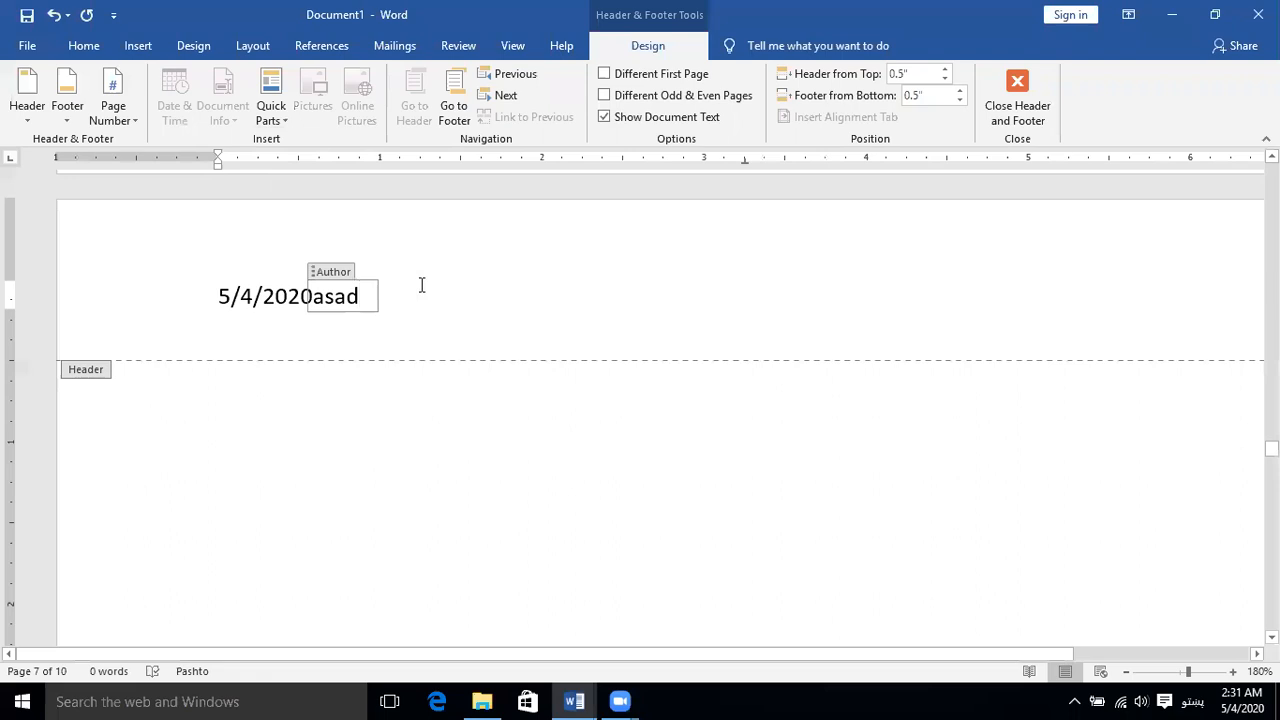
# Step: Select all the header content, including the date and author field, and delete it
pyautogui.click(259, 292)
pyautogui.doubleClick(218, 299)
pyautogui.moveTo(219, 299); pyautogui.dragTo(502, 291)
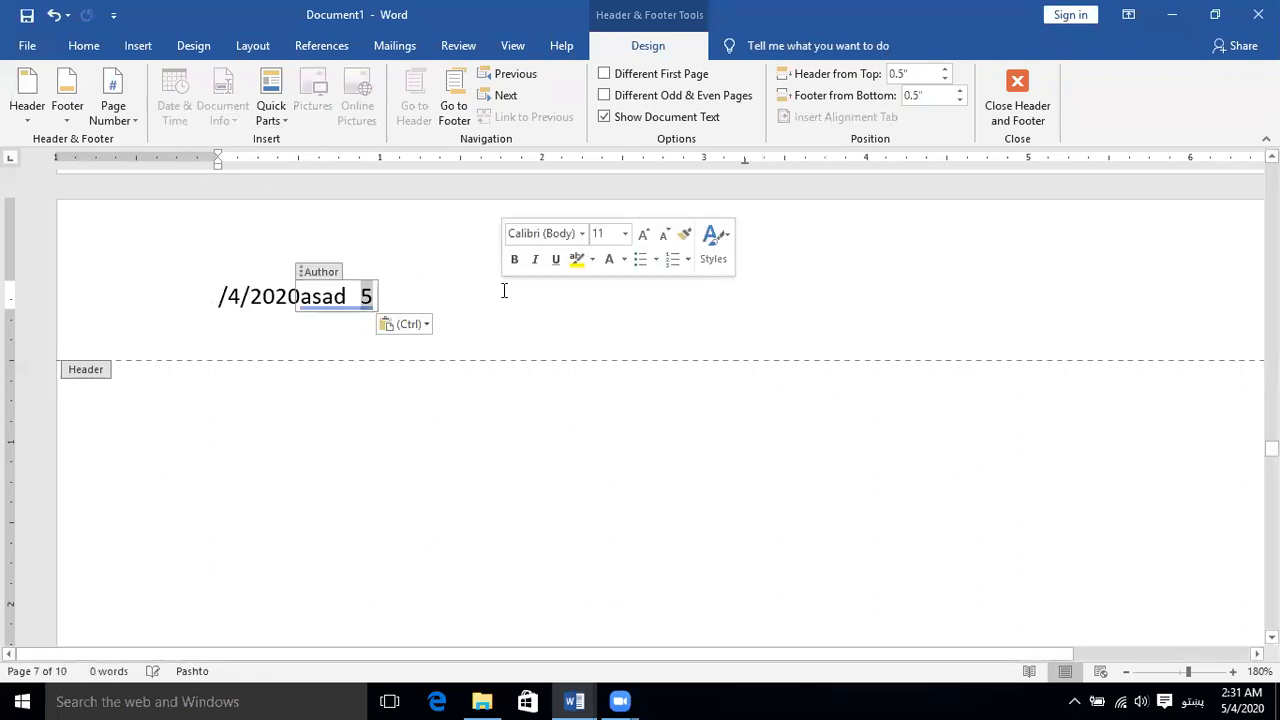
pyautogui.hotkey('ctrl', 'a')
pyautogui.press('Delete')
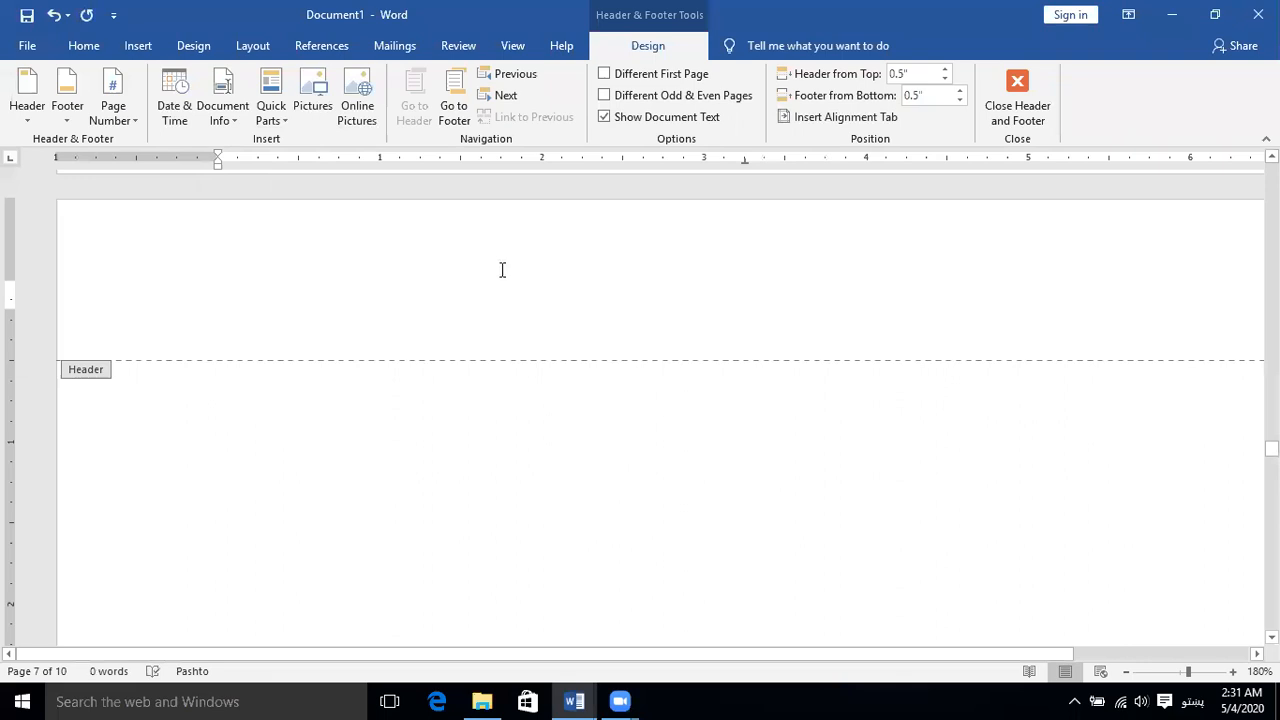
pyautogui.click(279, 117)
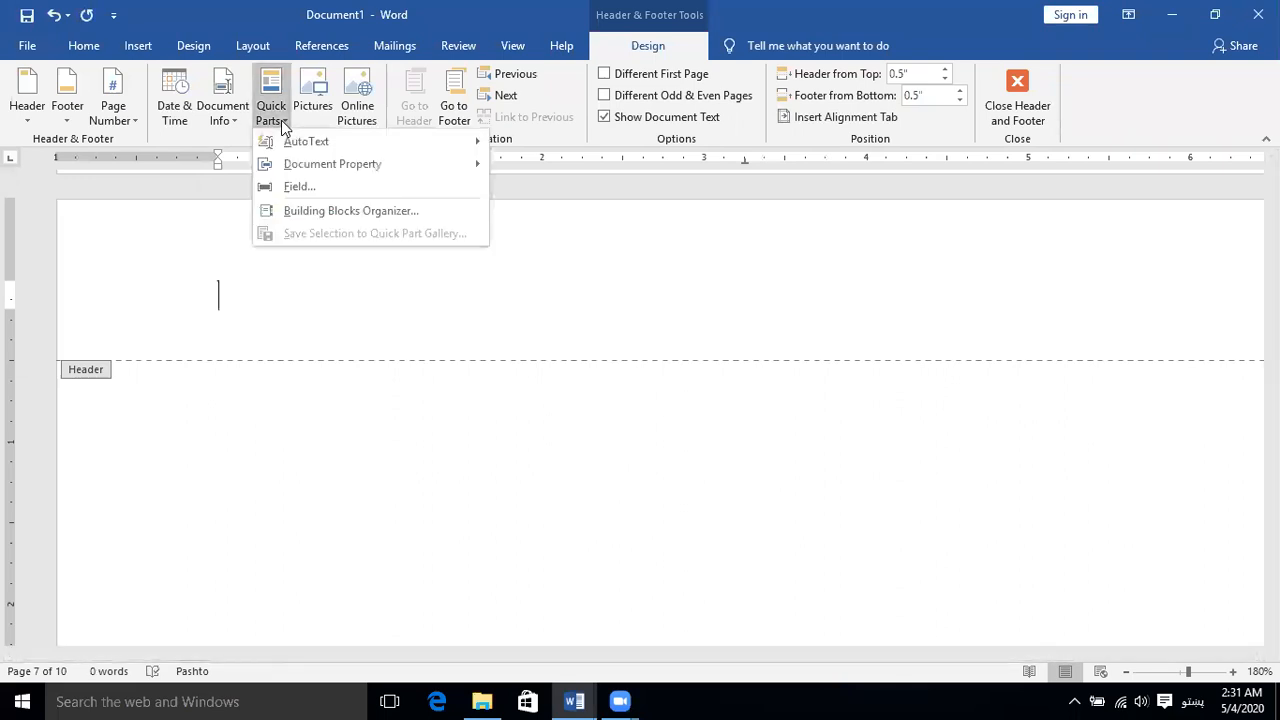
pyautogui.click(330, 107)
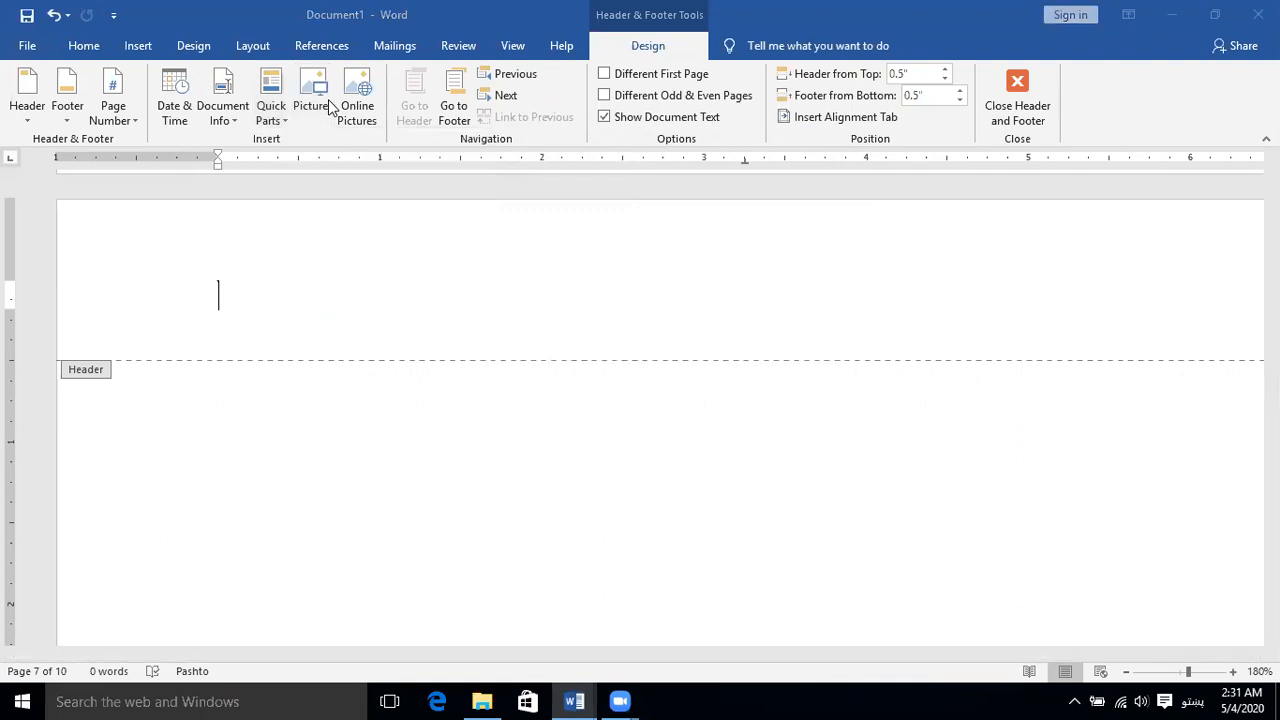
pyautogui.click(594, 420)
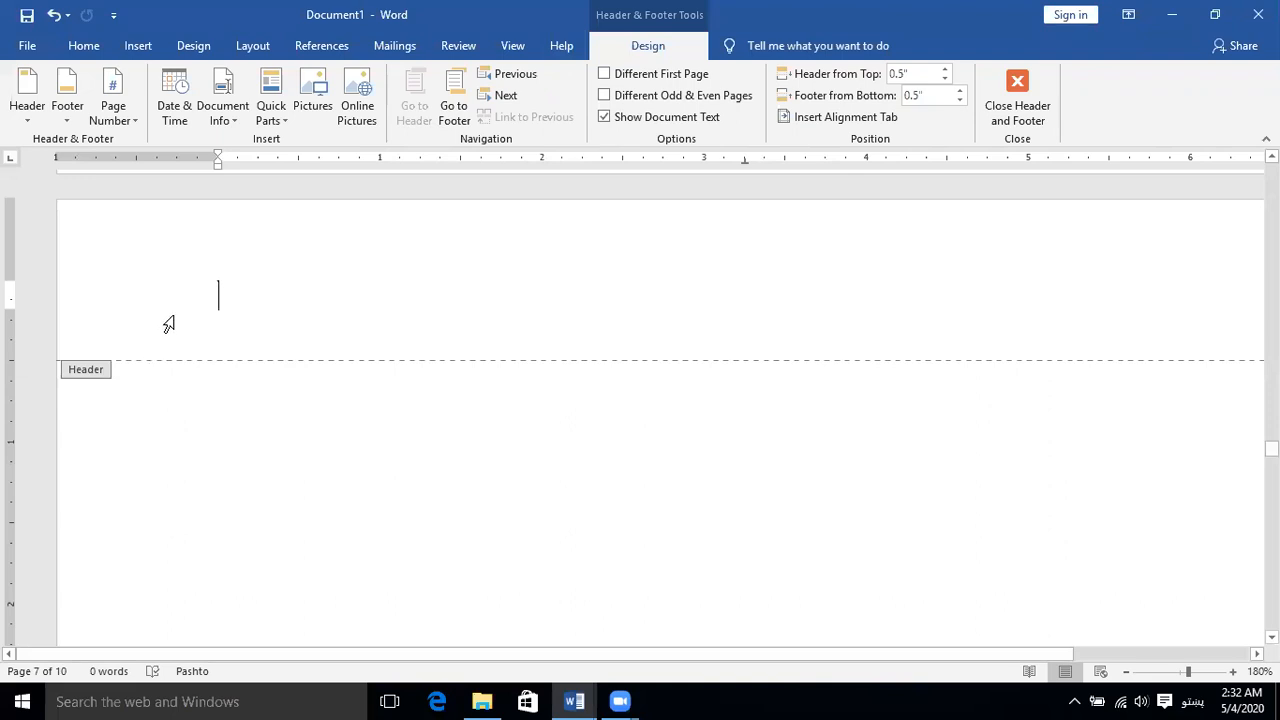
# Step: Jump from the page 7 header to its footer and back to the header
pyautogui.click(458, 121)
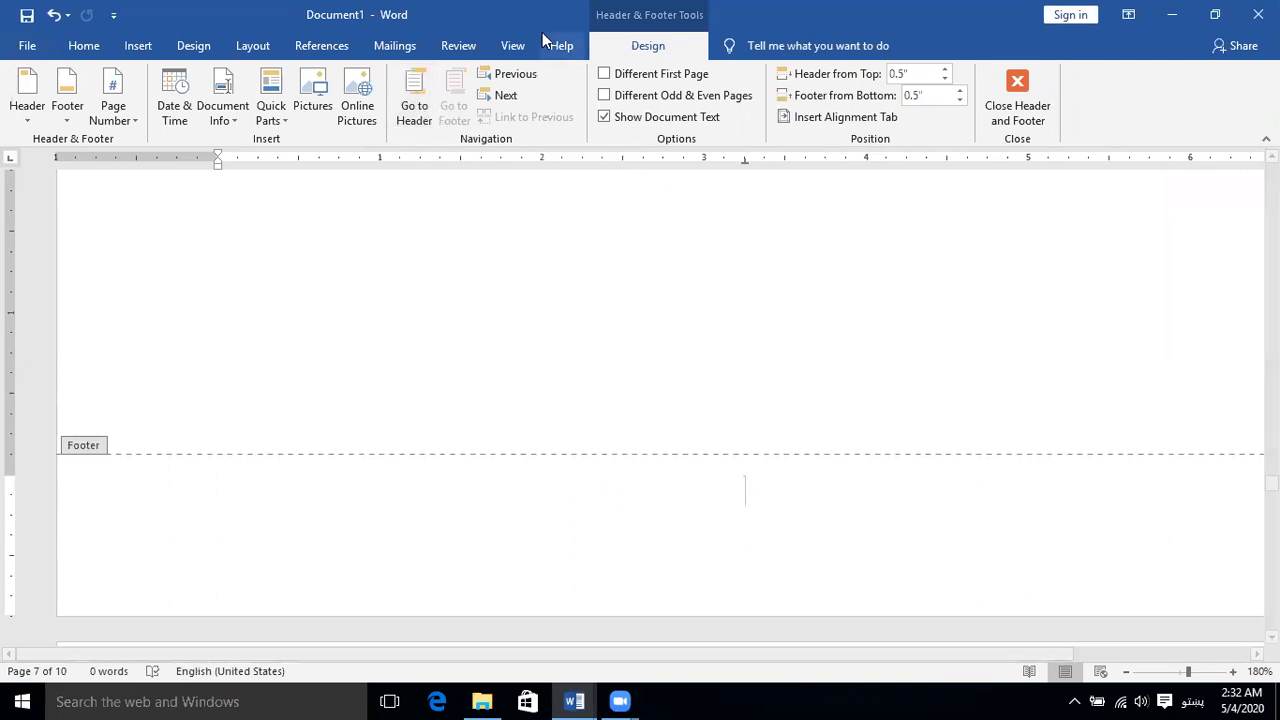
pyautogui.click(415, 108)
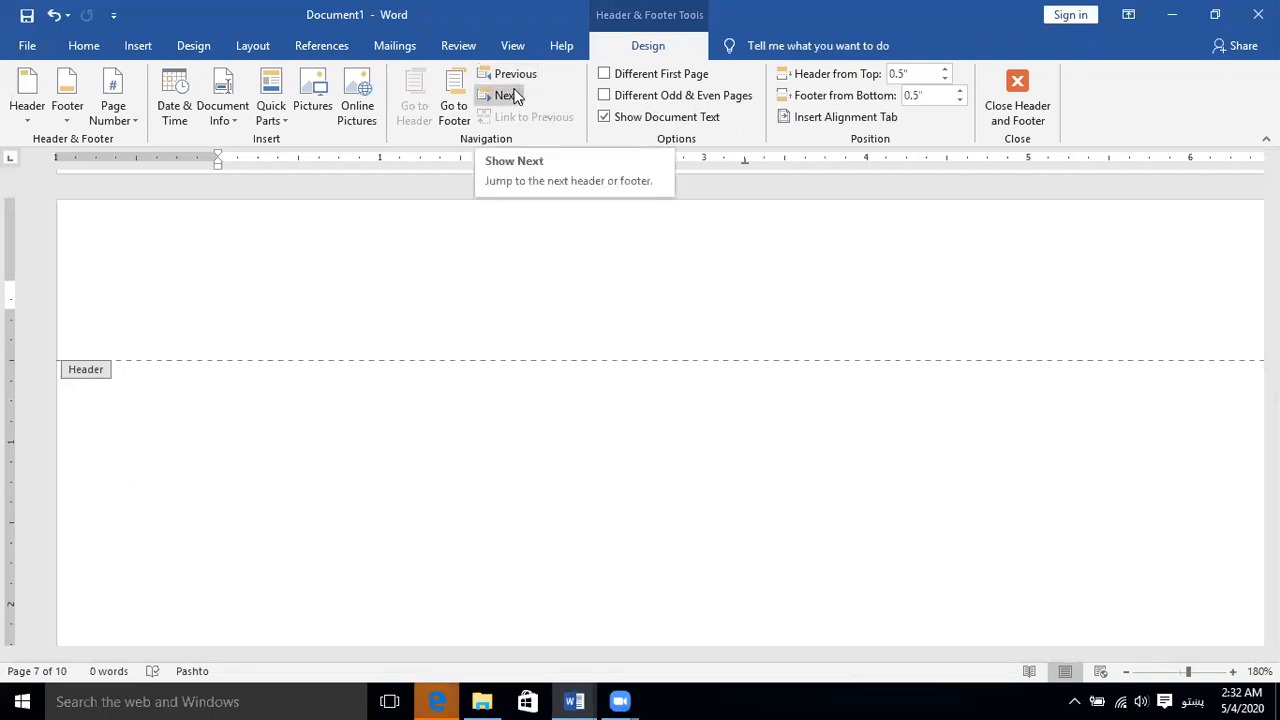
# Step: Switch to the open document بسم الله الرحمن الرحيم and display its decorated headers and footers in the Multiple Pages view
pyautogui.click(570, 696)
pyautogui.click(519, 617)
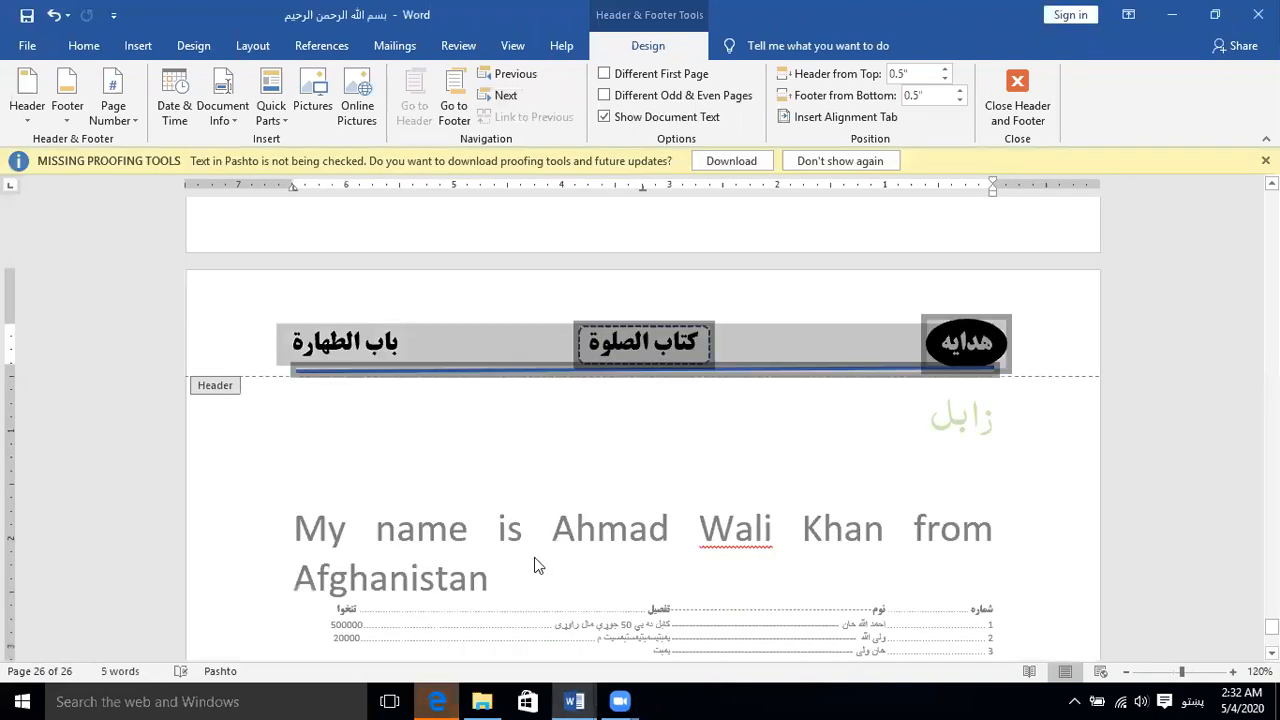
pyautogui.scroll(-8, 573, 440)
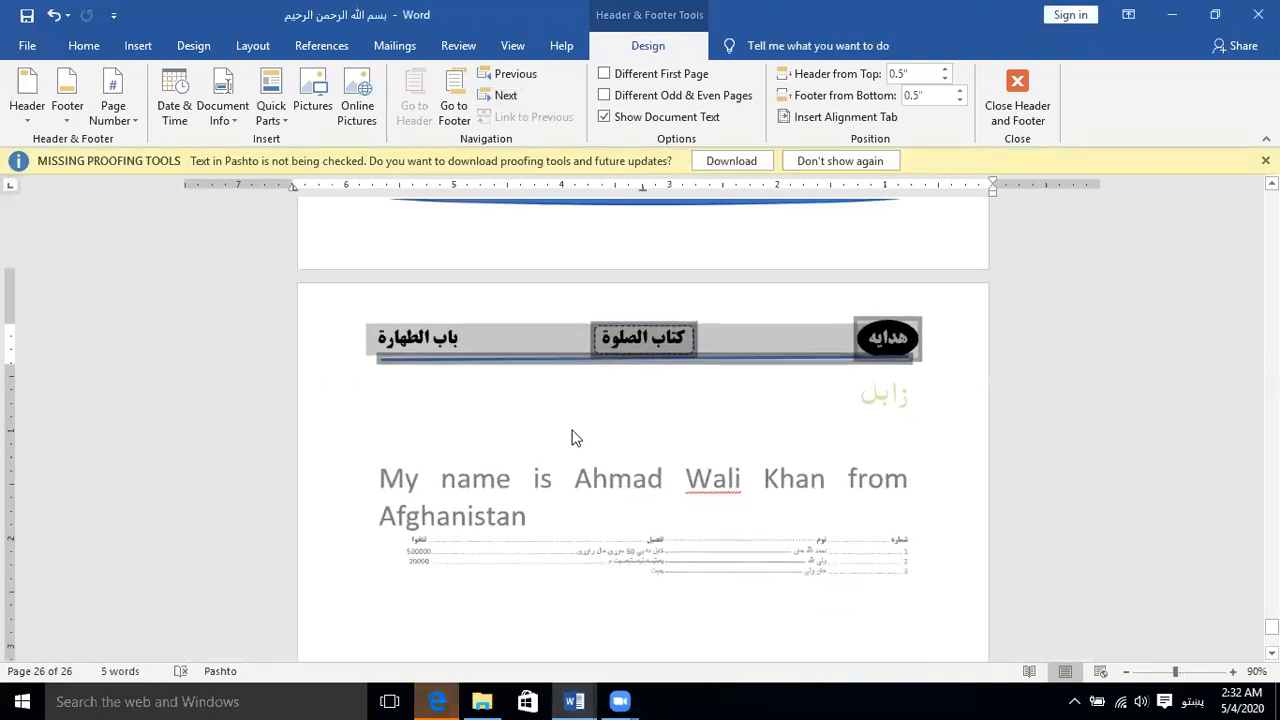
pyautogui.scroll(-2, 573, 437)
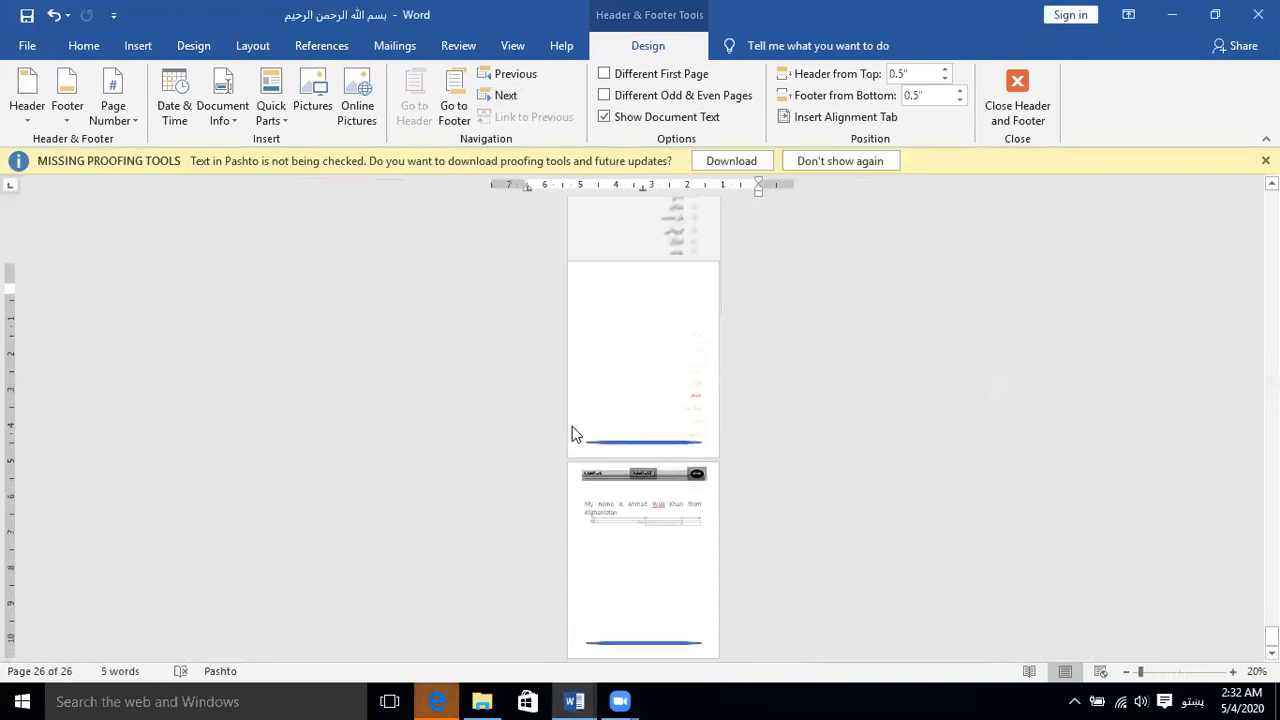
pyautogui.scroll(7, 573, 437)
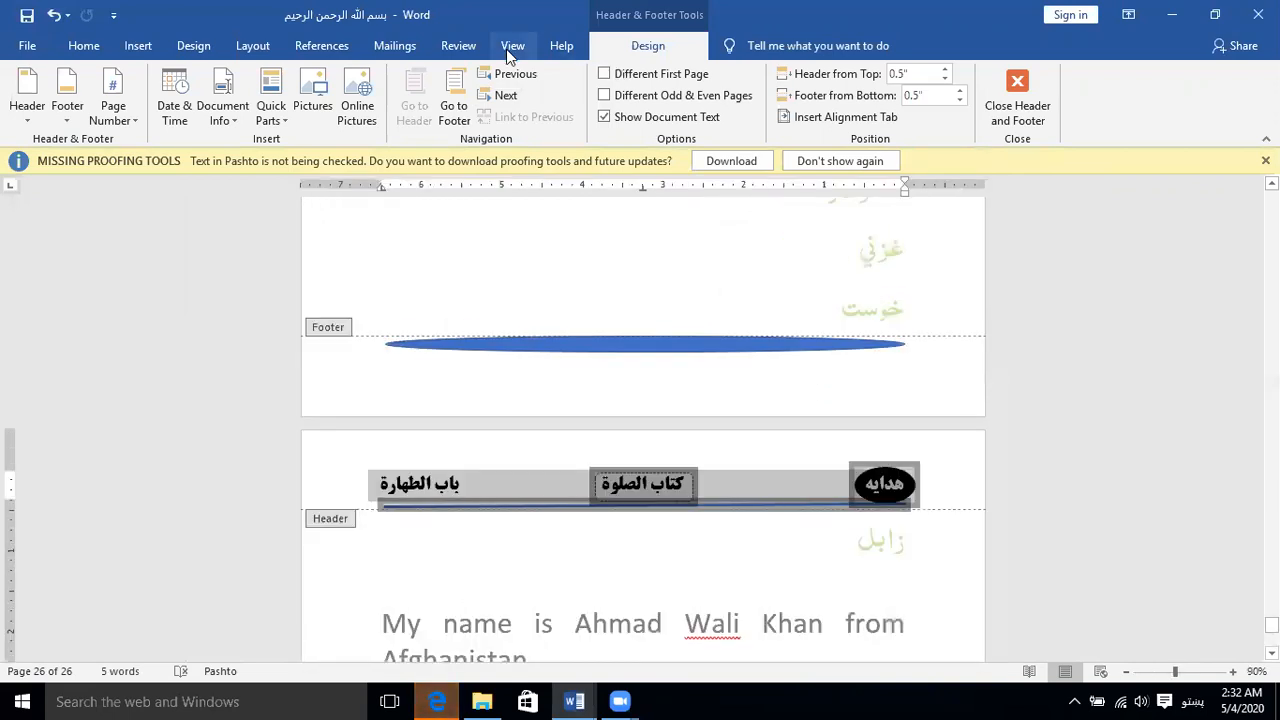
pyautogui.click(512, 45)
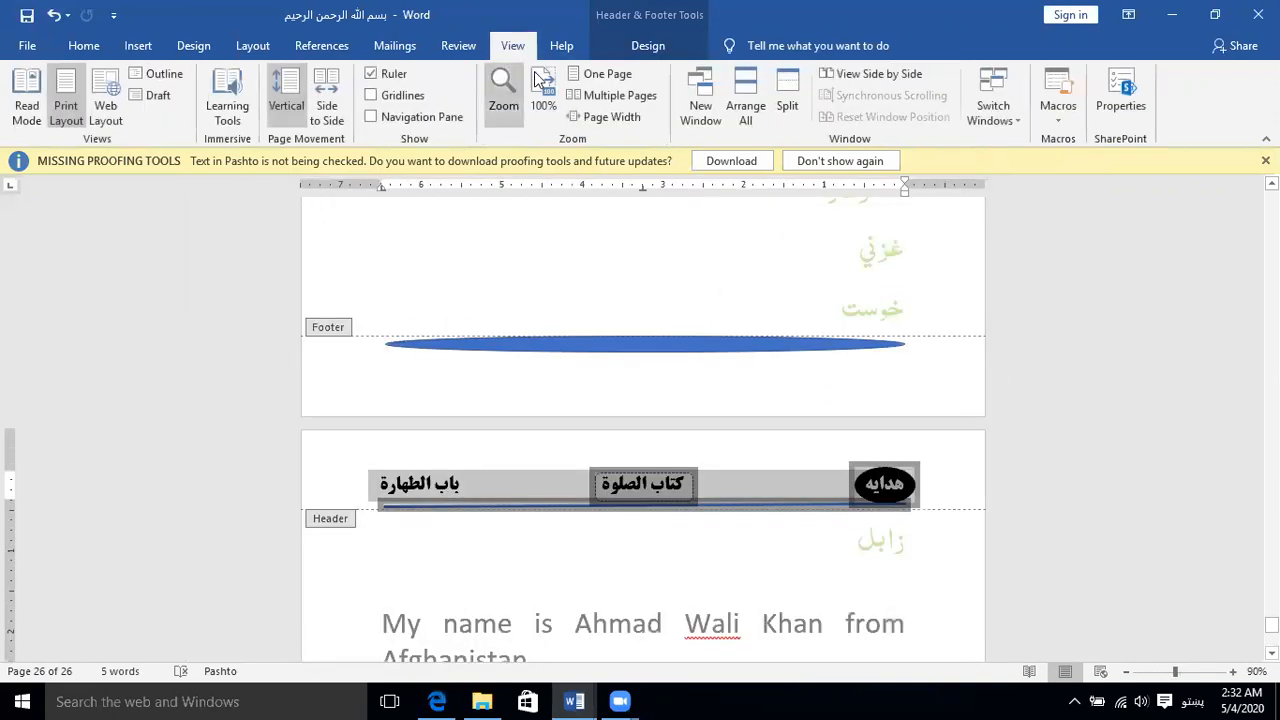
pyautogui.click(596, 97)
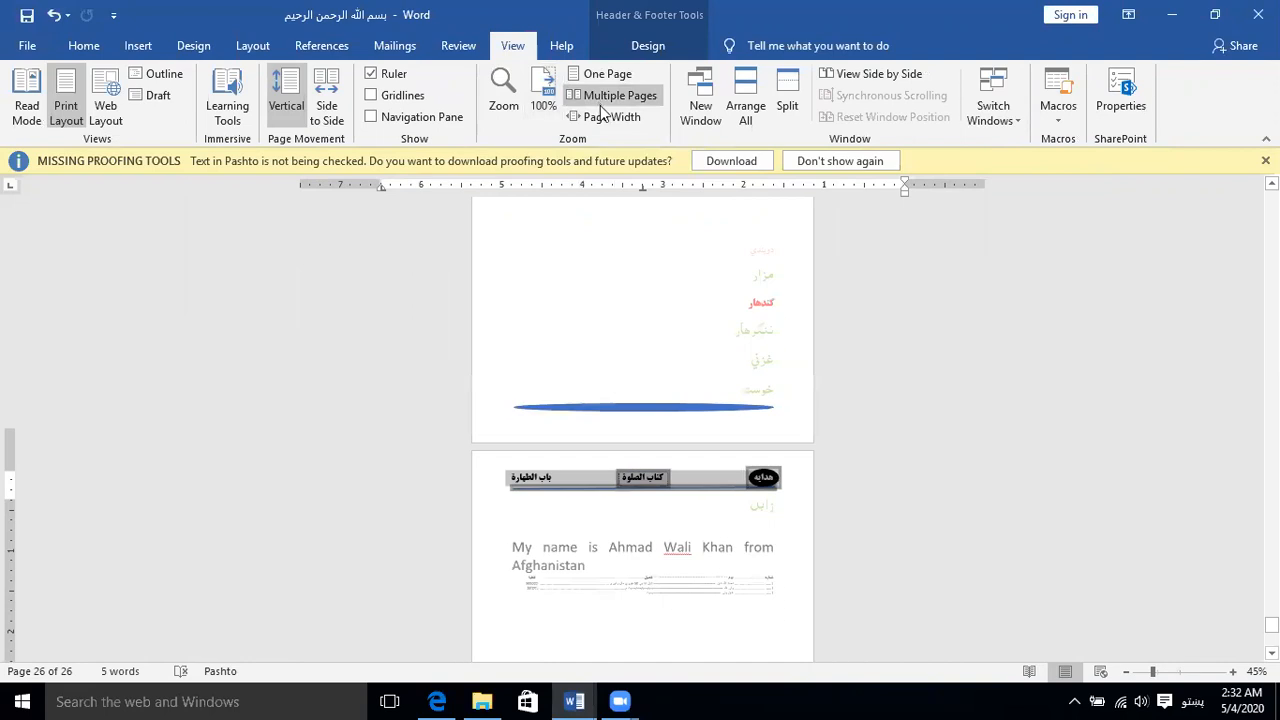
pyautogui.scroll(5, 817, 592)
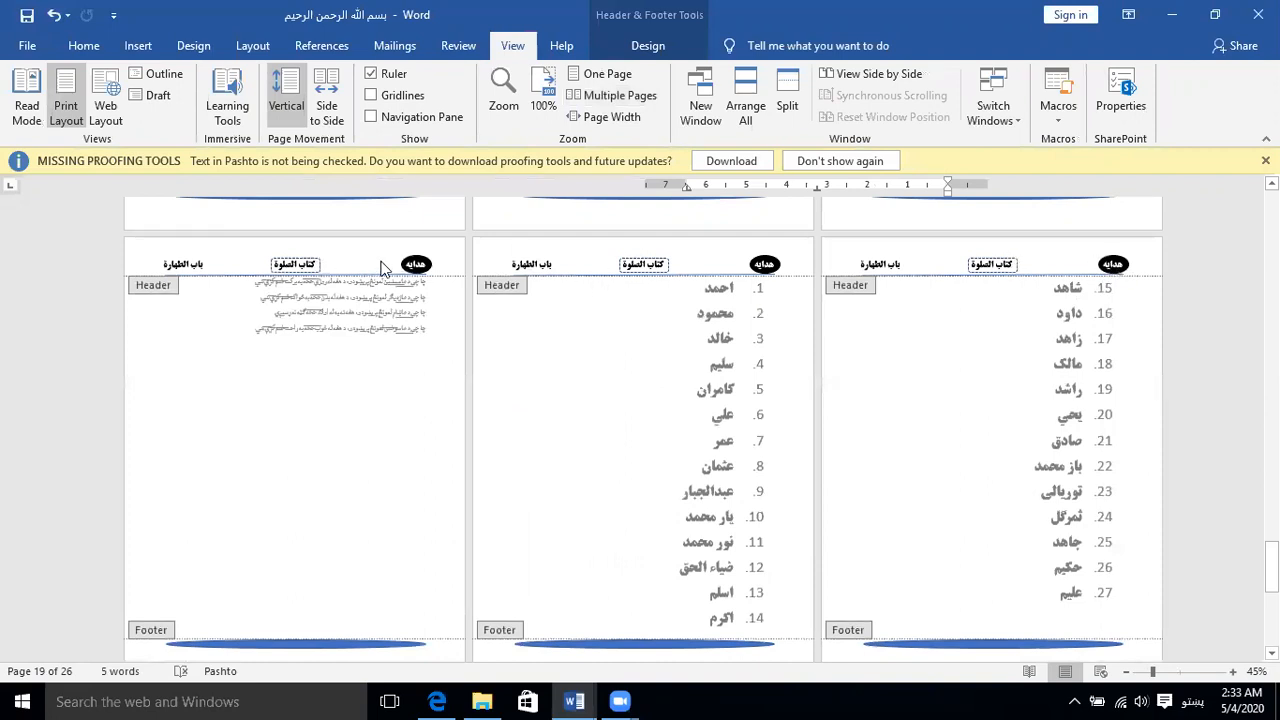
# Step: Show the document one page at a time, and return it to the Multiple Pages view
pyautogui.click(621, 84)
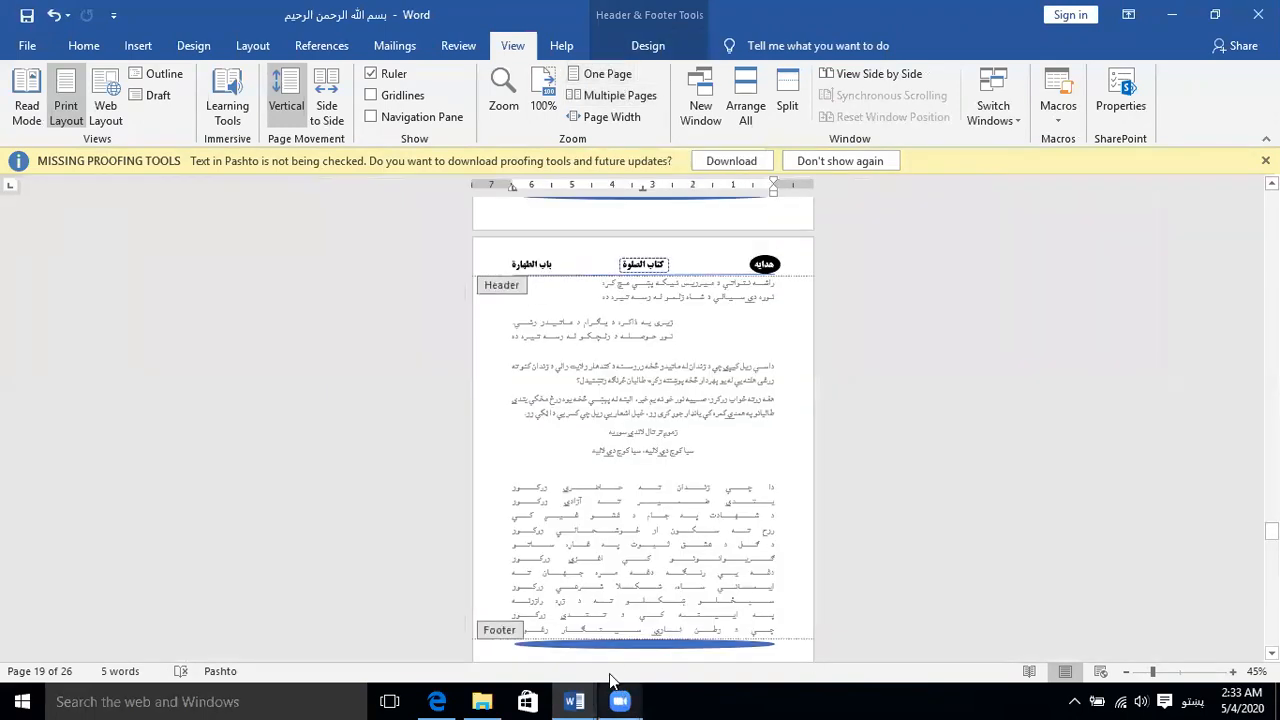
pyautogui.scroll(3, 629, 489)
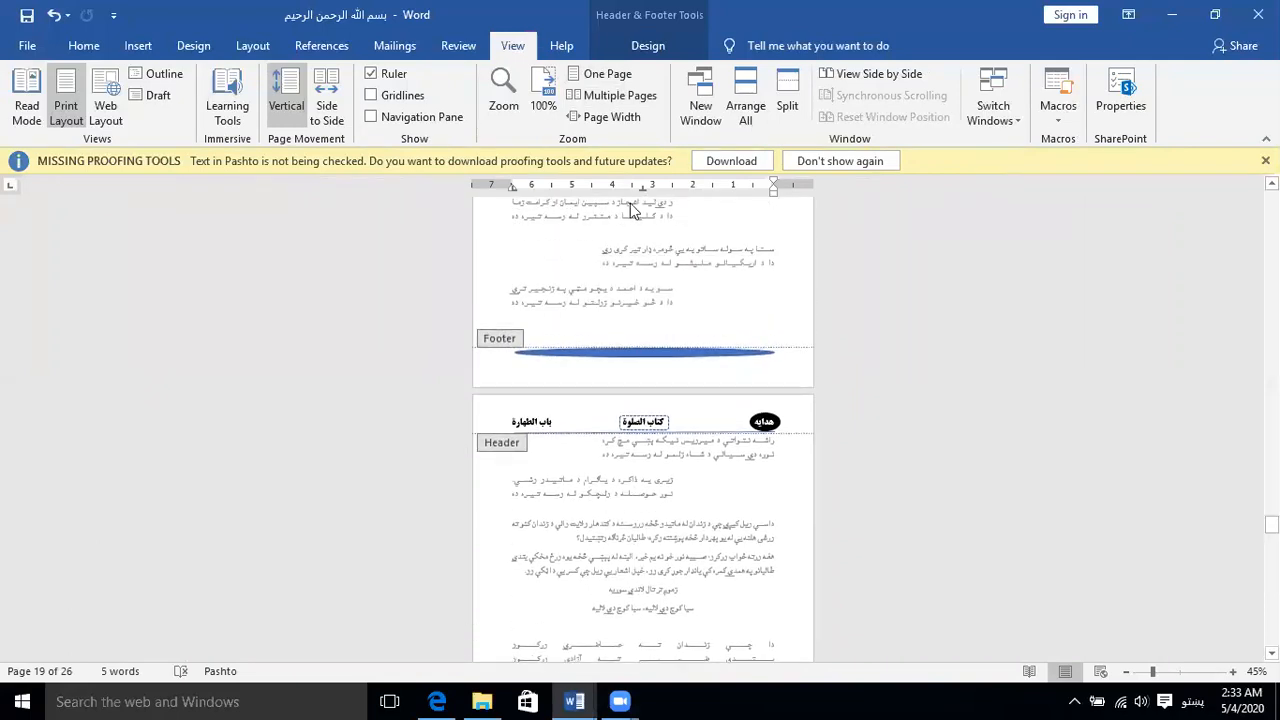
pyautogui.click(617, 96)
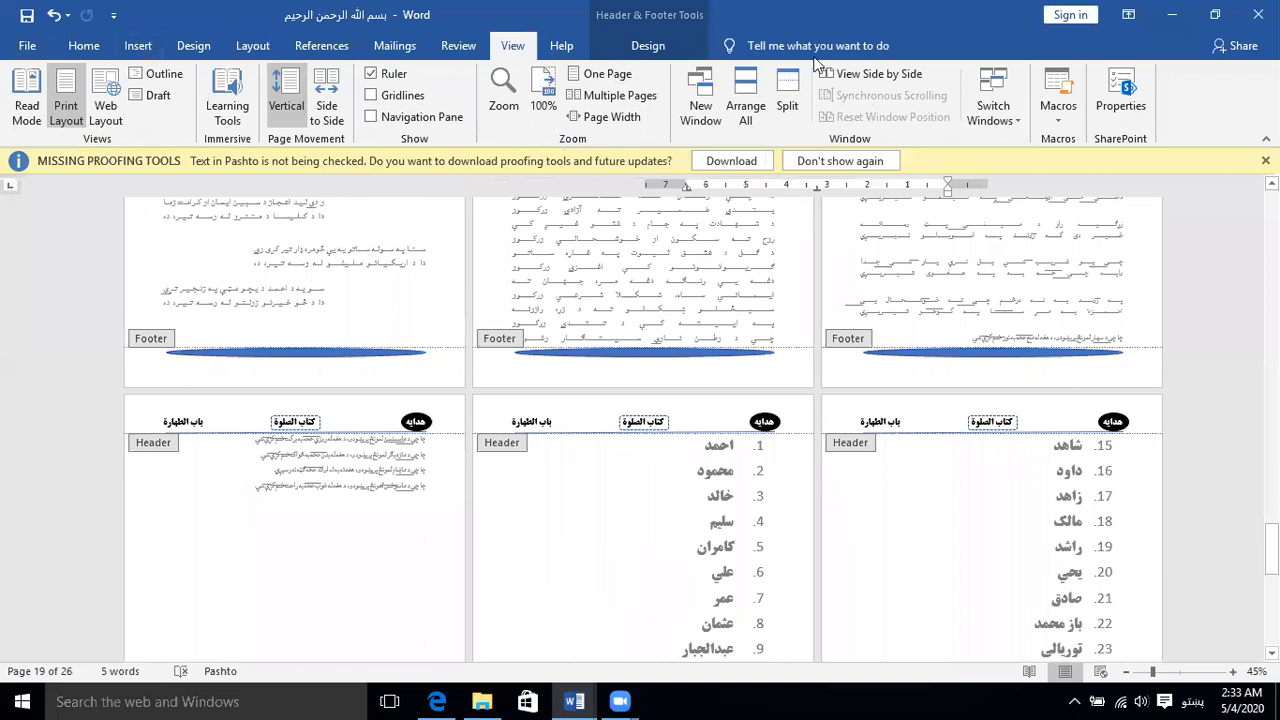
# Step: Turn on Different First Page for the header and footer and compare page 1 with the other pages, ending at the document's beginning
pyautogui.click(648, 45)
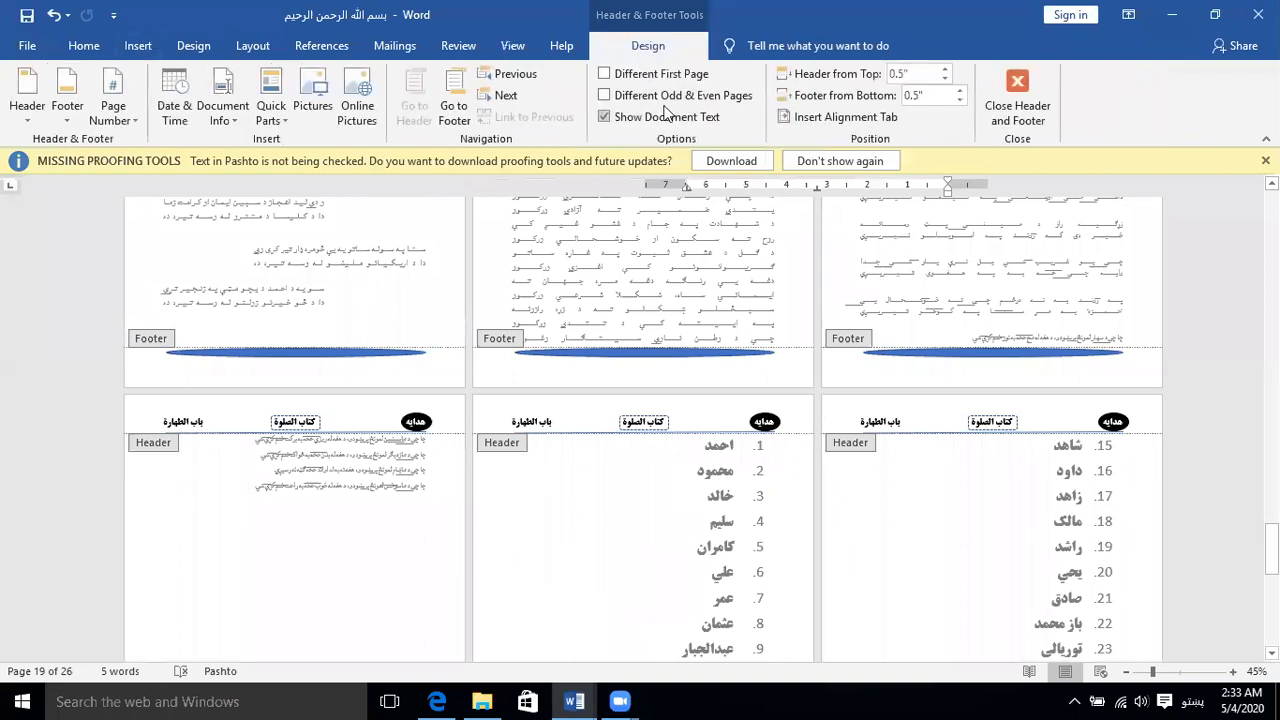
pyautogui.click(652, 76)
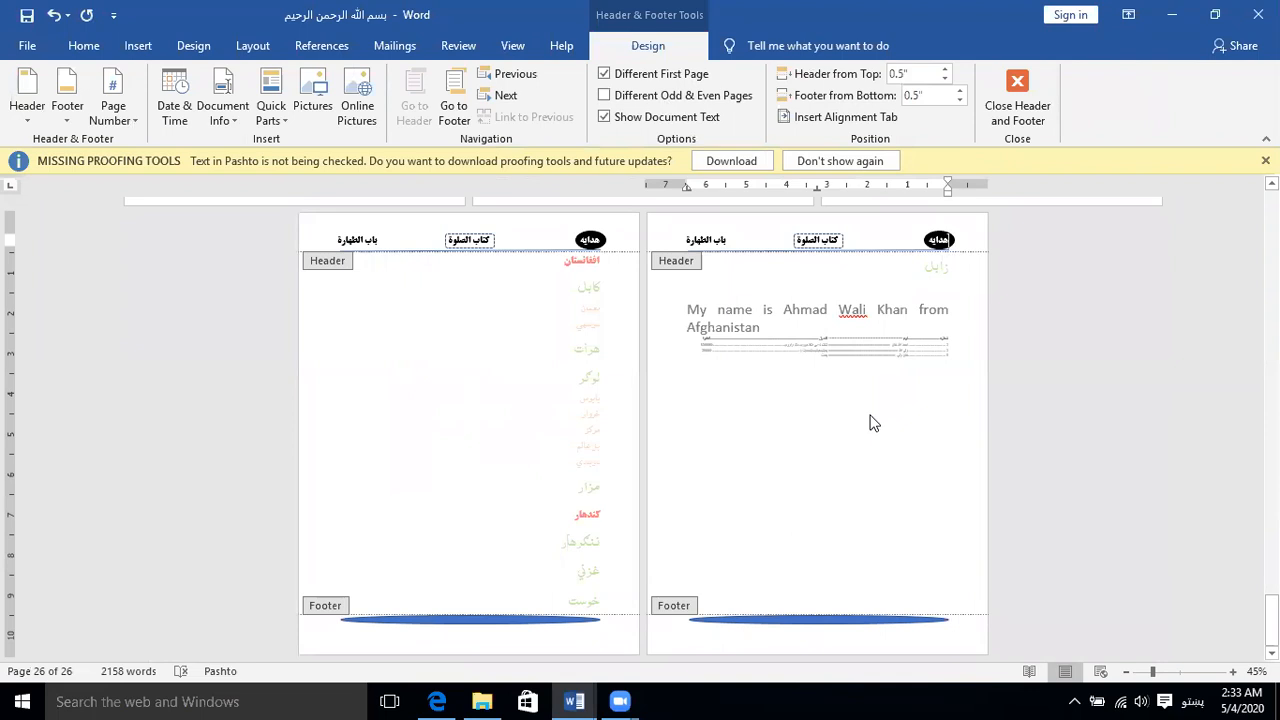
pyautogui.scroll(15, 643, 430)
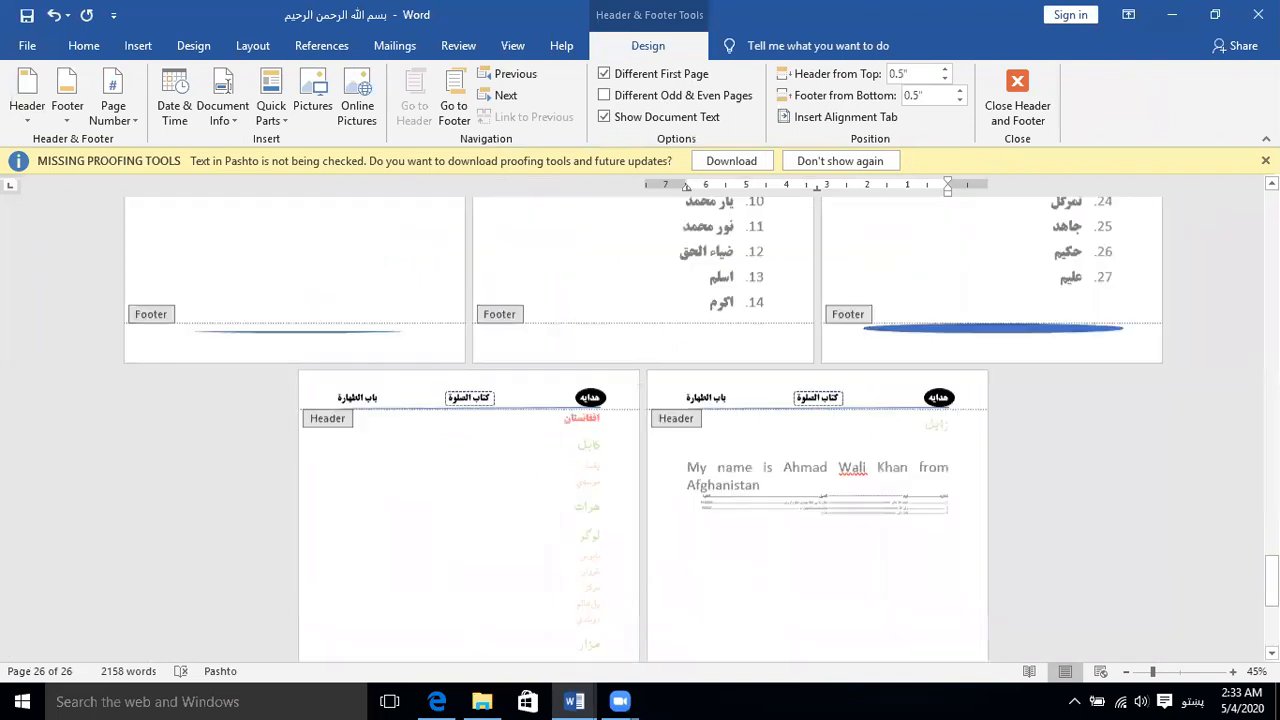
pyautogui.scroll(20, 643, 430)
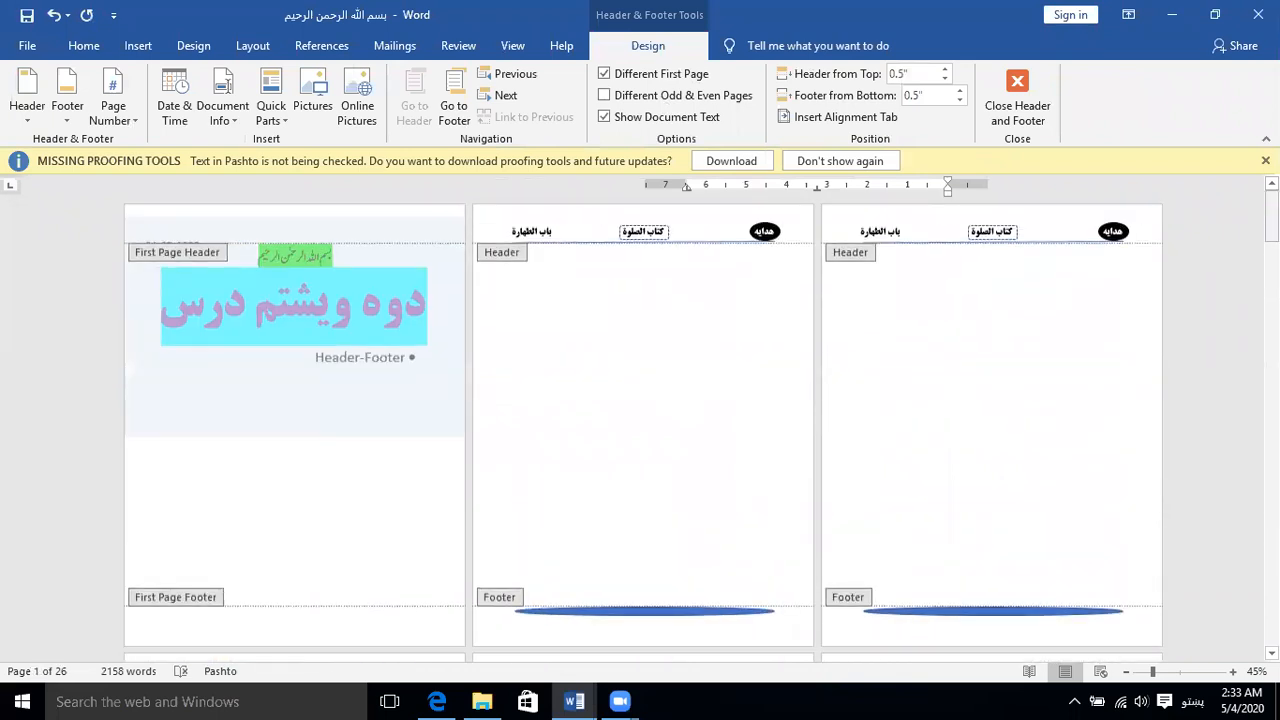
pyautogui.scroll(-20, 643, 430)
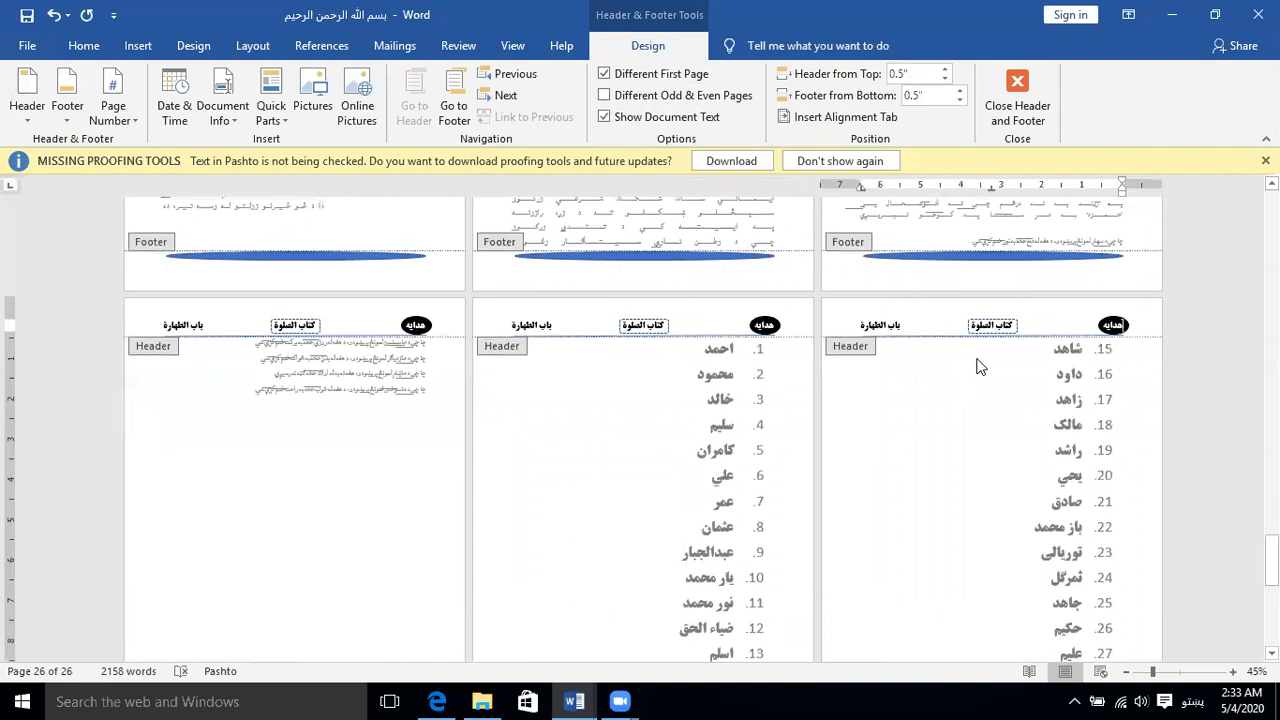
pyautogui.doubleClick(979, 357)
pyautogui.hotkey('ctrl', 'Home')
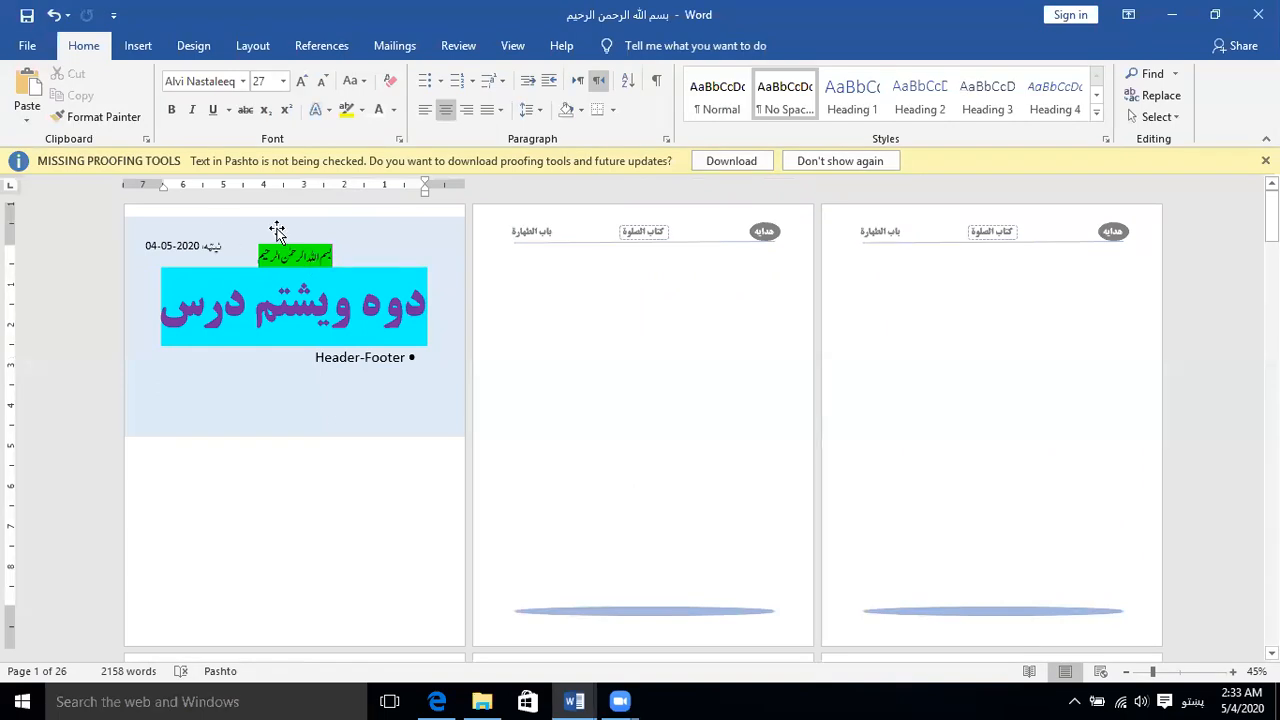
# Step: Reopen the page 2 header for editing and turn off Different First Page
pyautogui.doubleClick(624, 232)
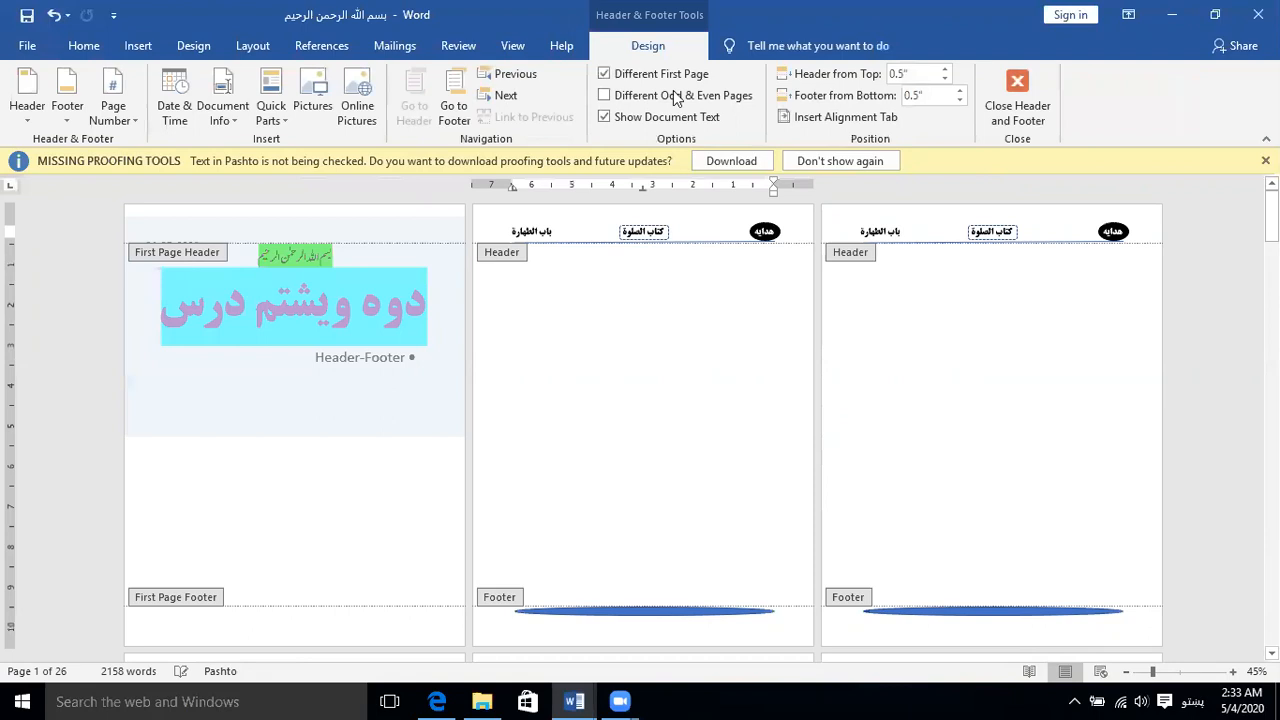
pyautogui.click(641, 78)
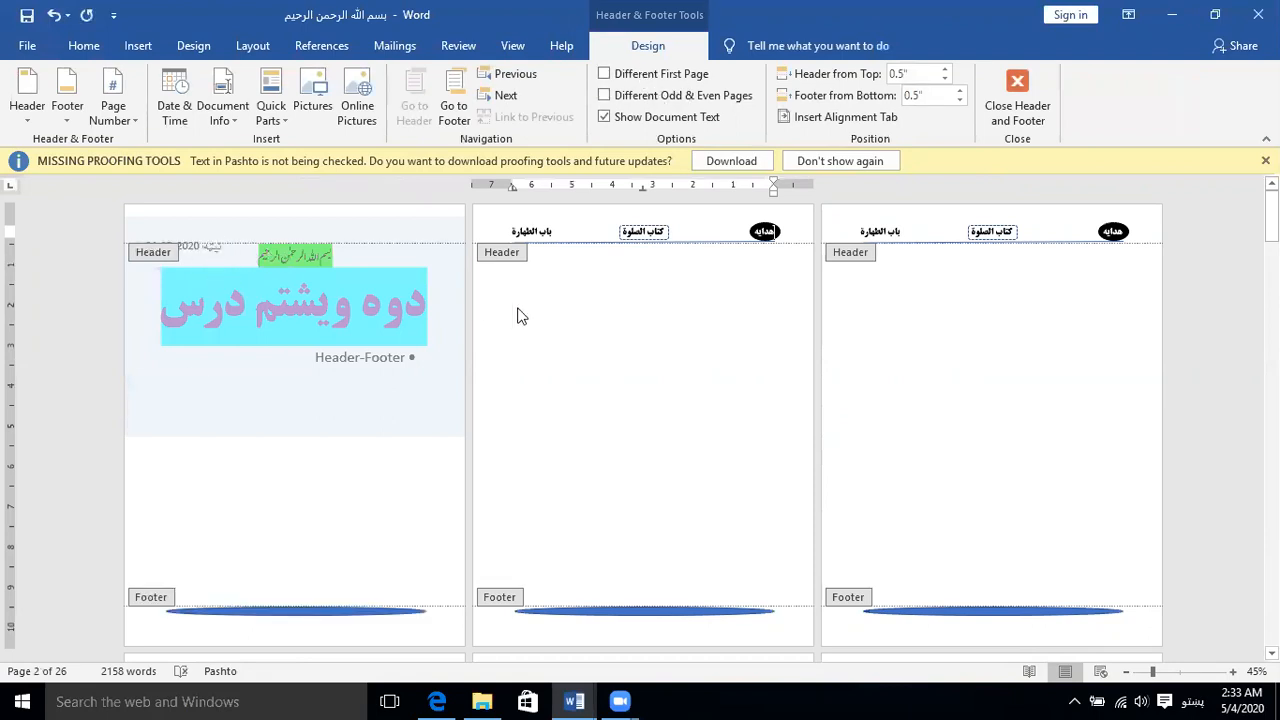
# Step: Turn Different Odd & Even Pages on to compare the headers and footers, and turn it off again
pyautogui.click(632, 98)
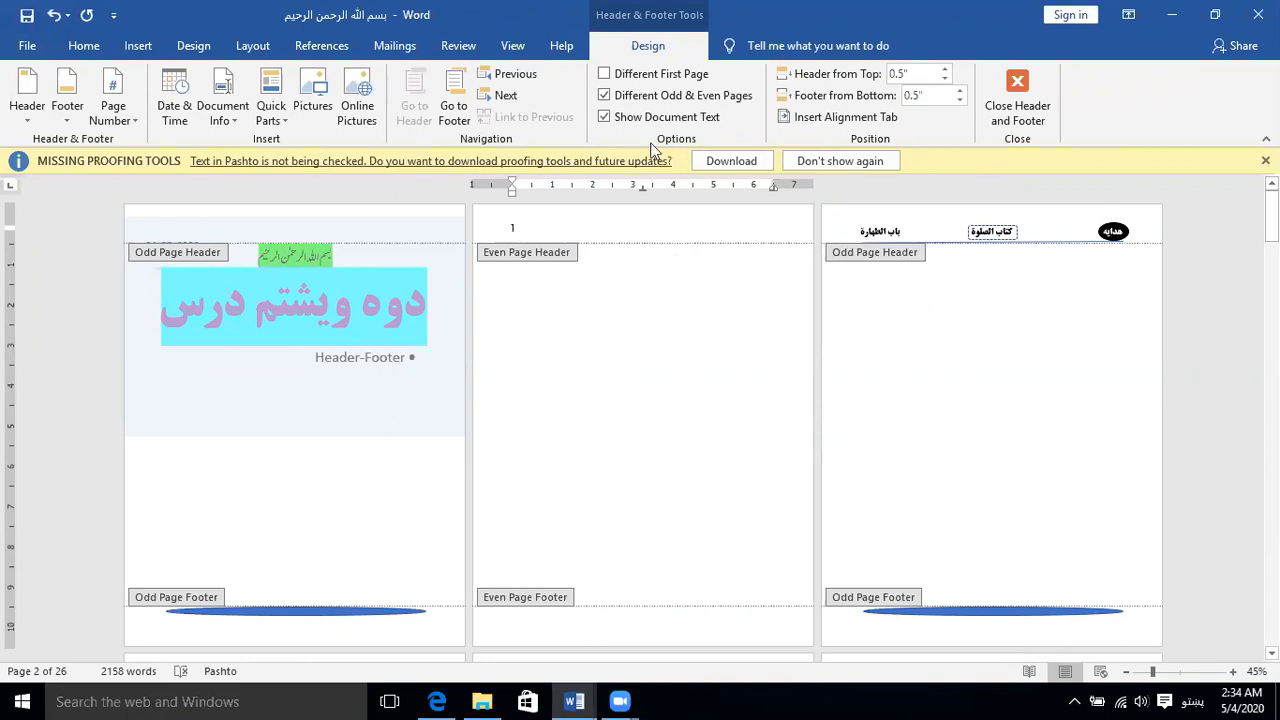
pyautogui.click(608, 97)
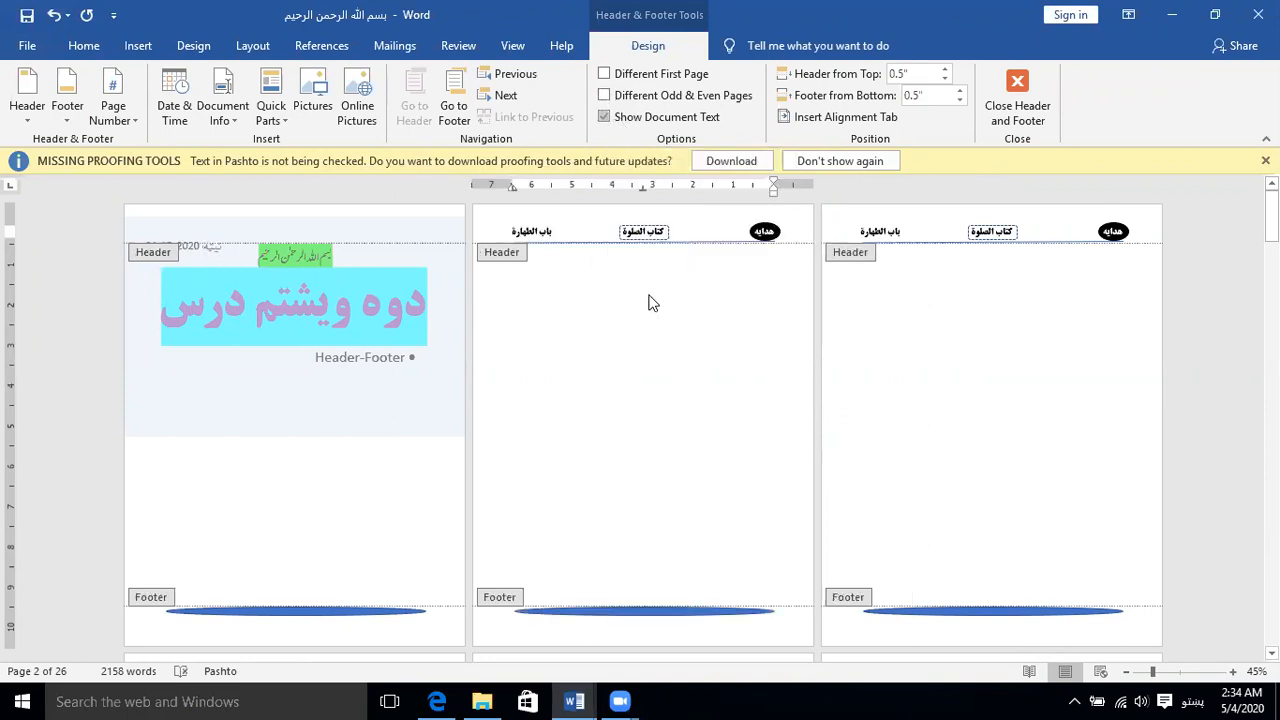
# Step: Try to hide the document text during header editing by turning off Show Document Text on the pages containing body text
pyautogui.scroll(-3, 652, 366)
pyautogui.scroll(-10, 650, 369)
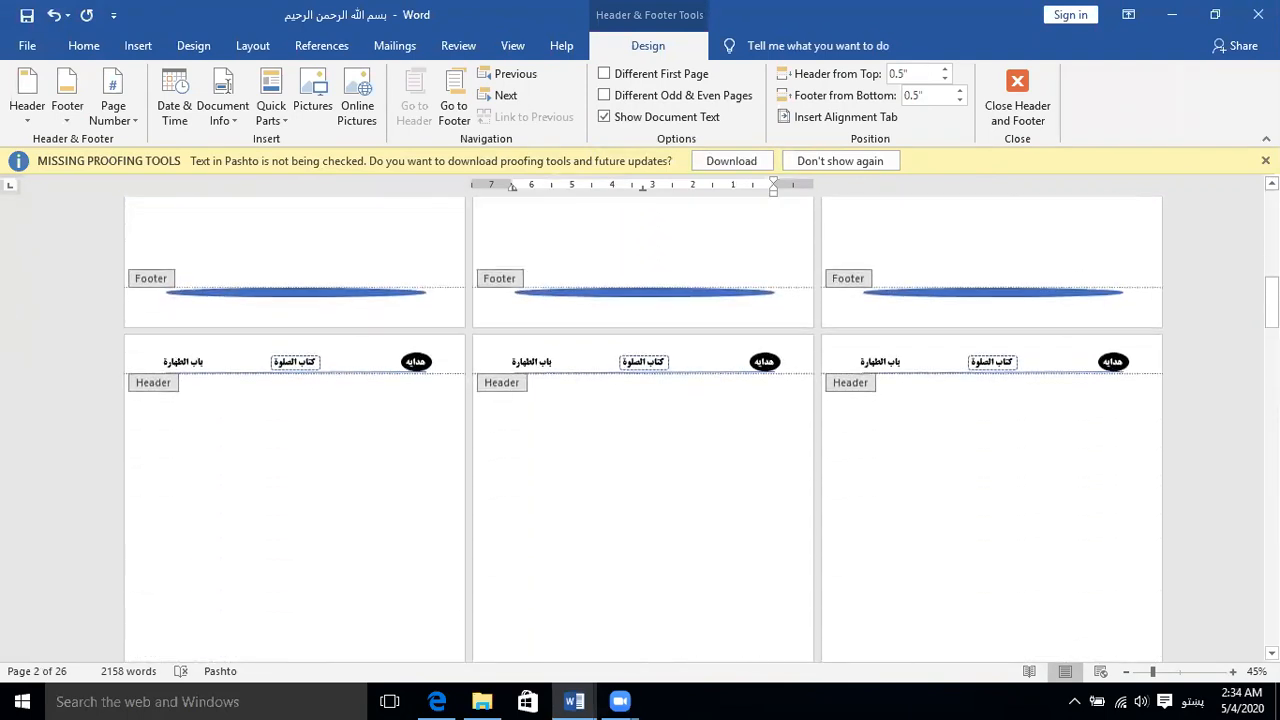
pyautogui.moveTo(1271, 300); pyautogui.dragTo(1271, 498)
pyautogui.scroll(2, 697, 330)
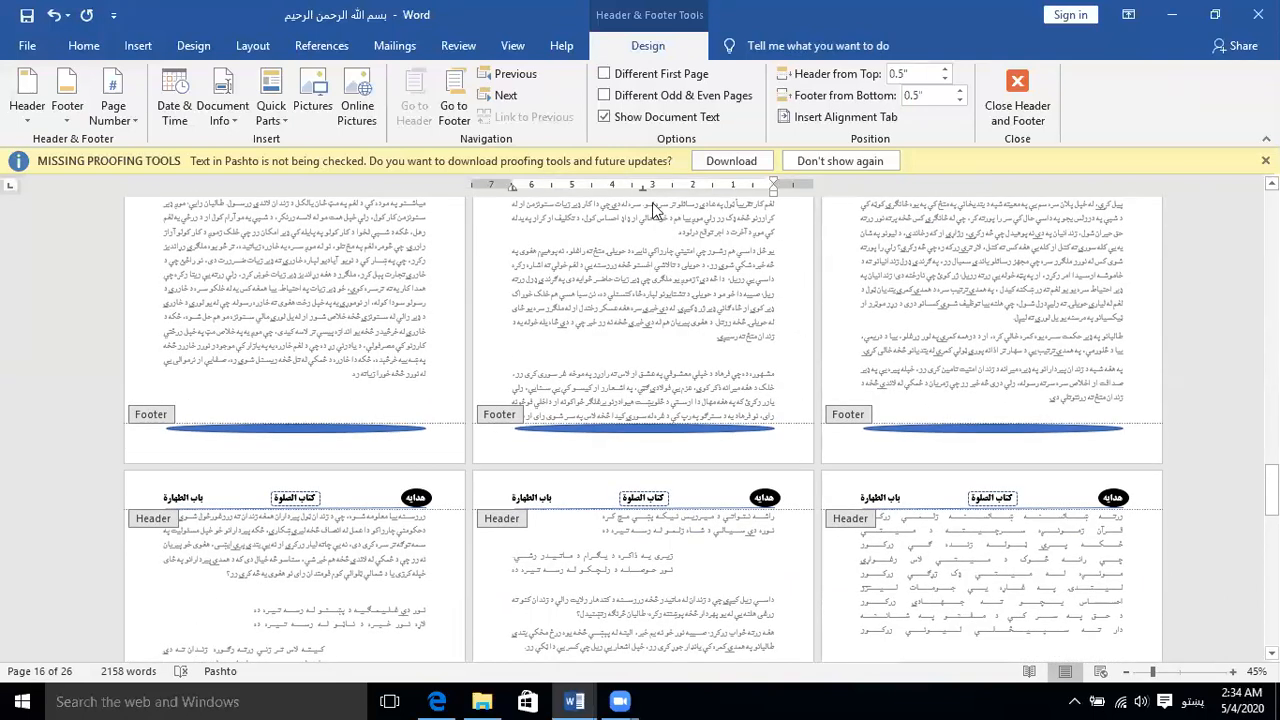
pyautogui.click(624, 116)
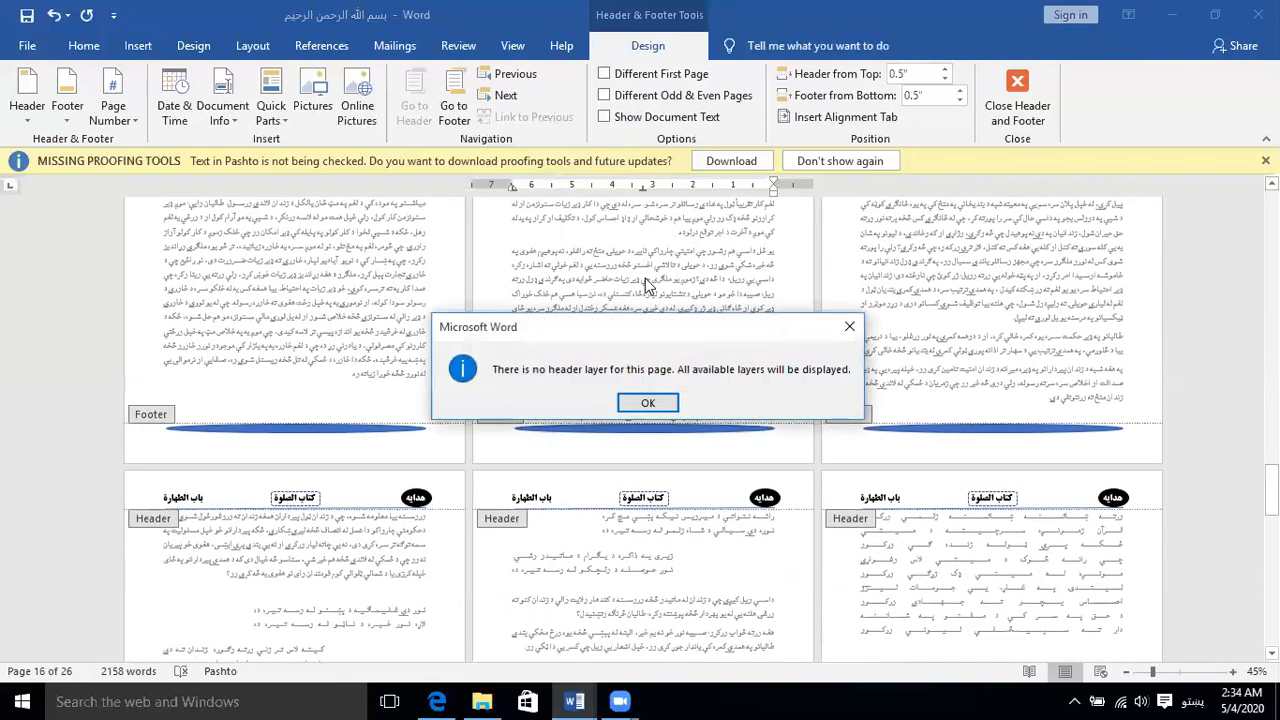
pyautogui.click(648, 403)
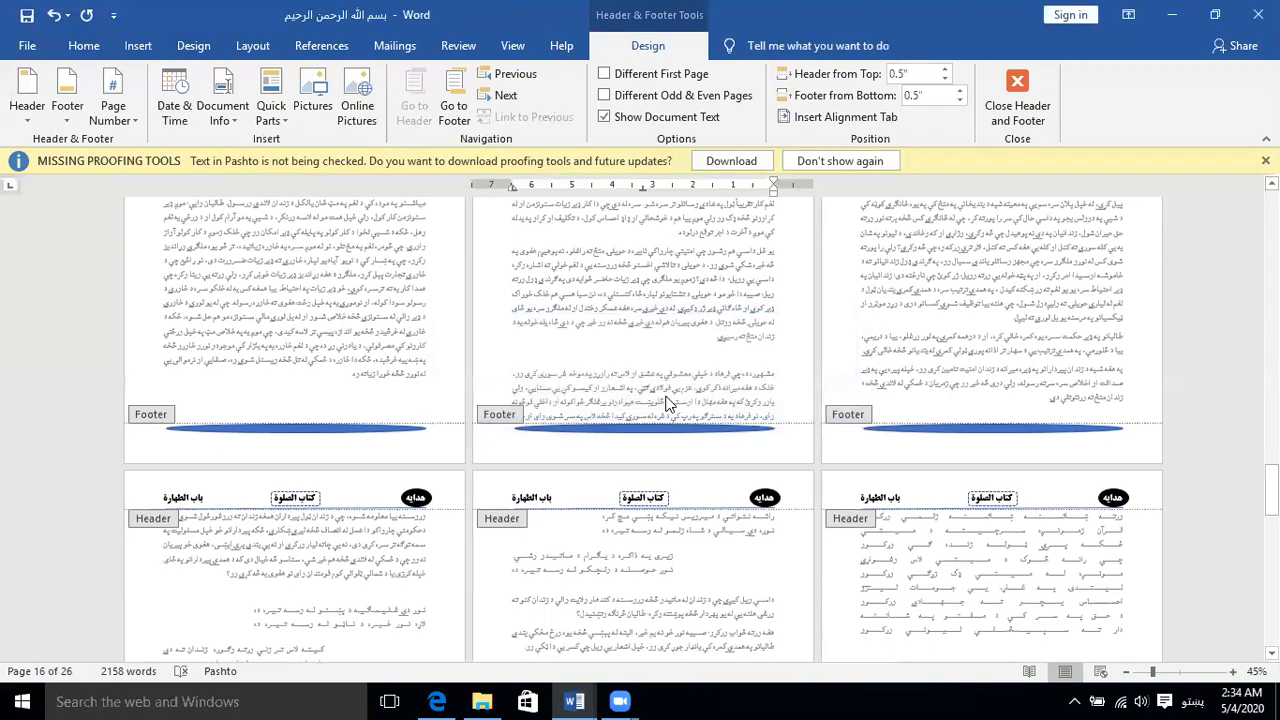
pyautogui.scroll(2, 663, 322)
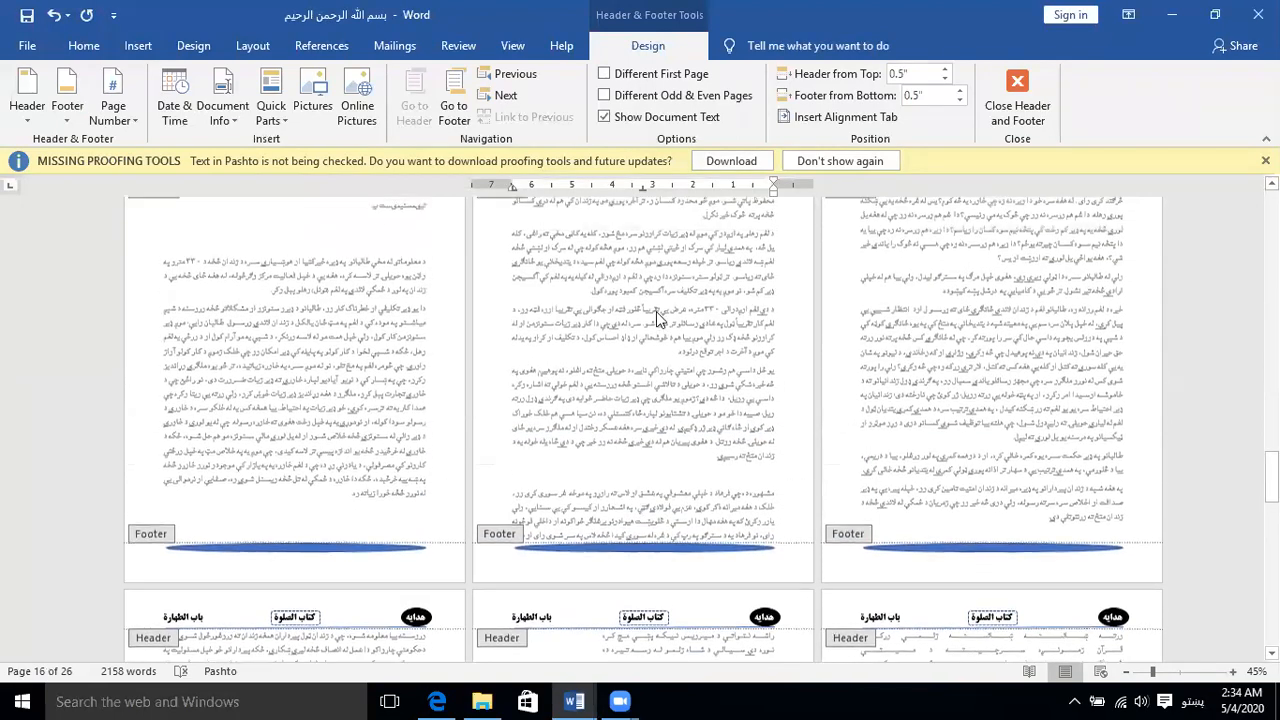
pyautogui.scroll(1, 656, 311)
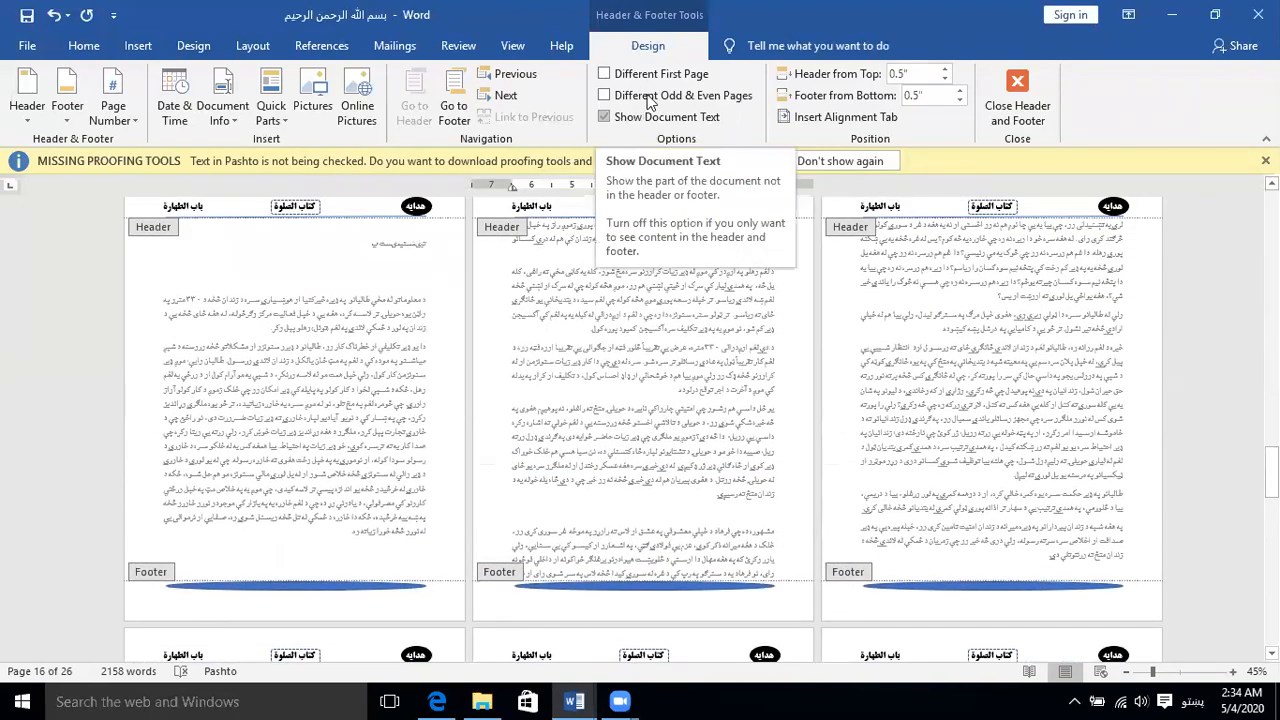
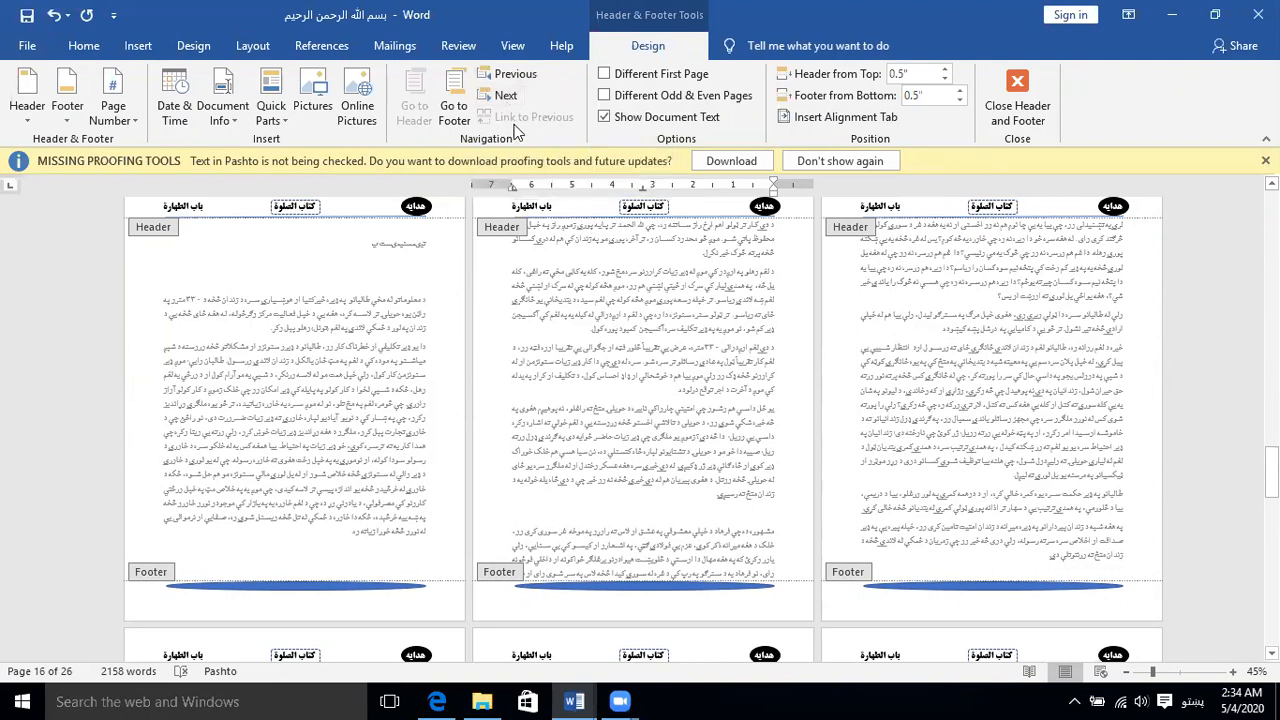
# Step: Close header and footer editing and enlarge the view of the document's last page to 135%
pyautogui.click(748, 397)
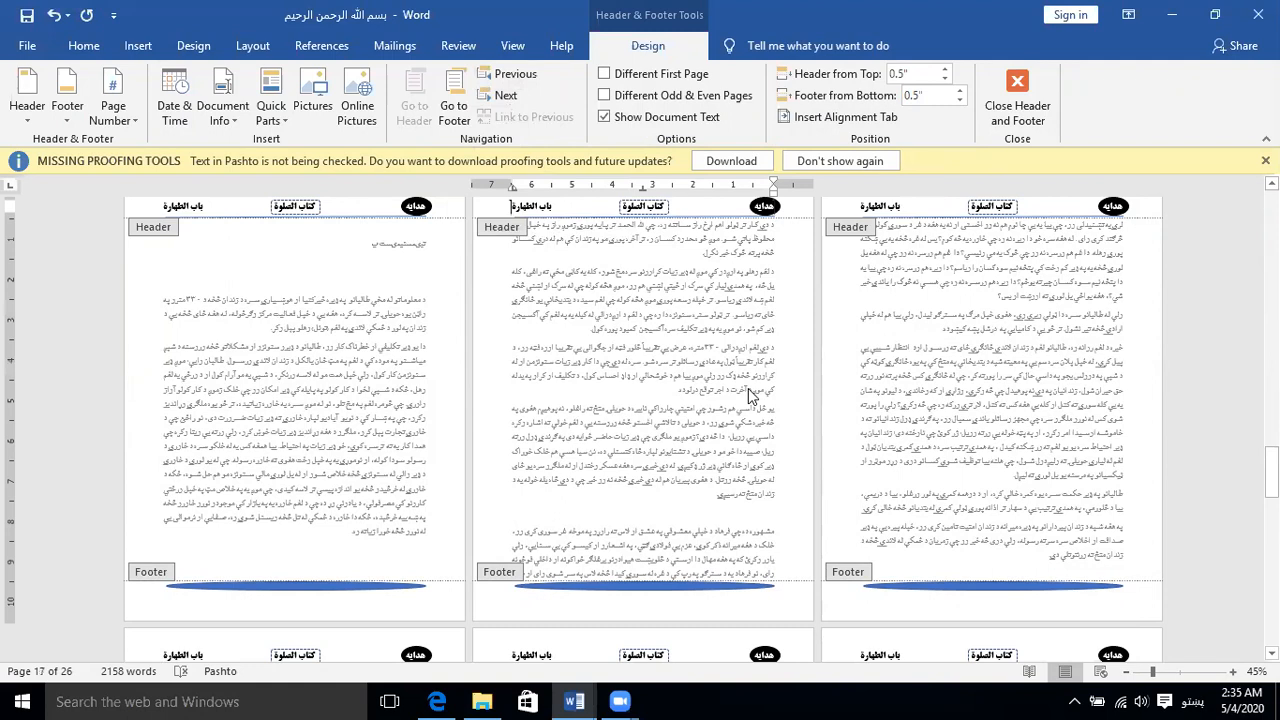
pyautogui.click(1010, 110)
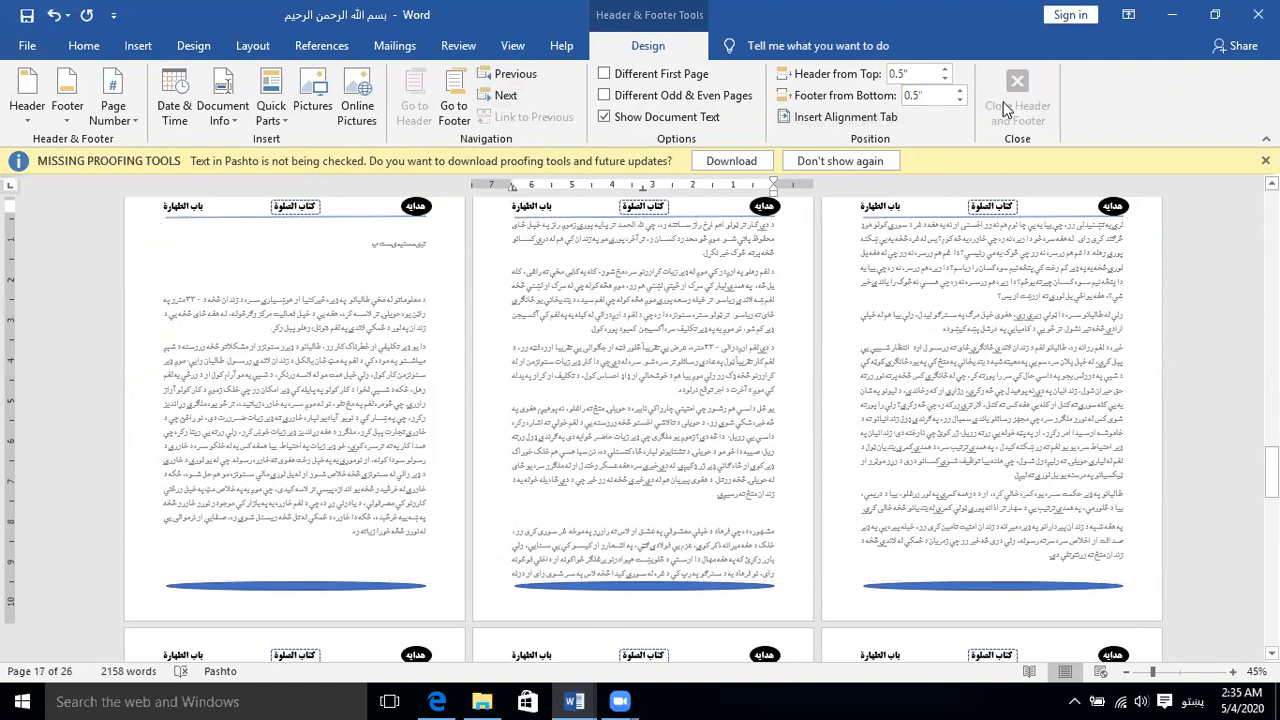
pyautogui.keyDown('ctrl'); pyautogui.scroll(9, 1026, 551); pyautogui.keyUp('ctrl')
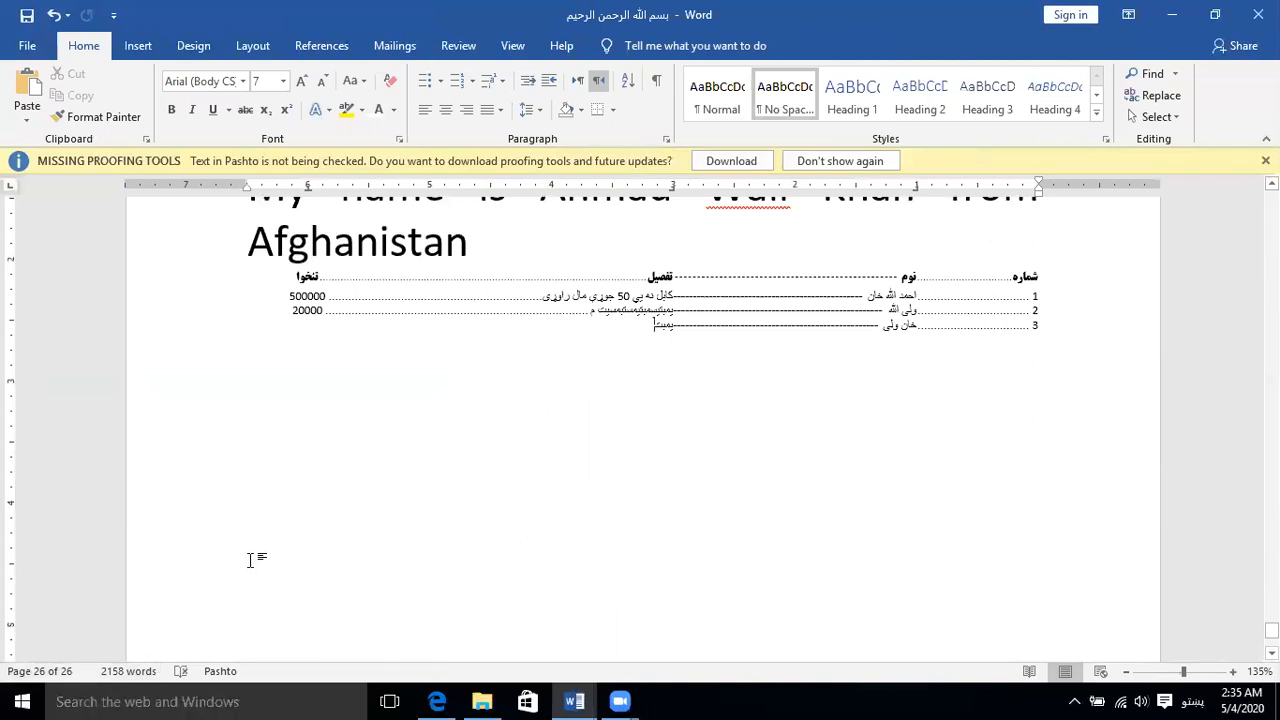
# Step: Insert a Next Page section break after the last line of the numbered list on page 26
pyautogui.scroll(3, 248, 540)
pyautogui.scroll(2, 669, 360)
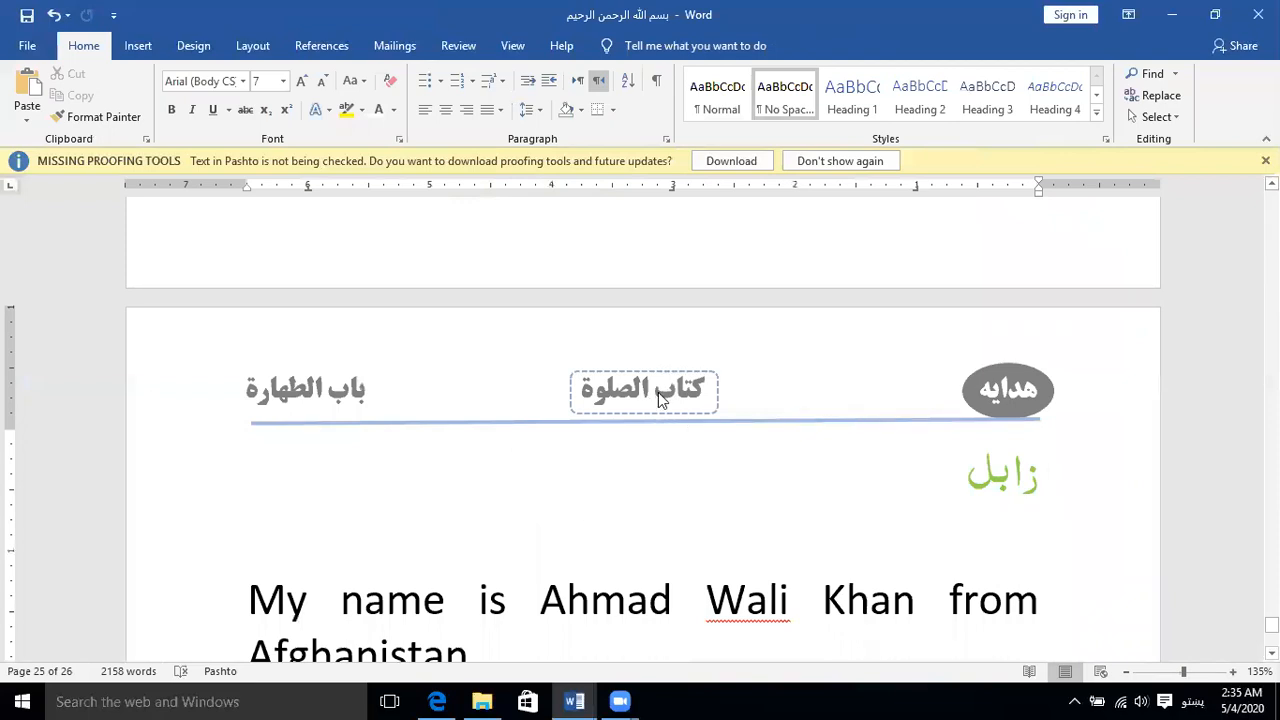
pyautogui.scroll(-7, 740, 580)
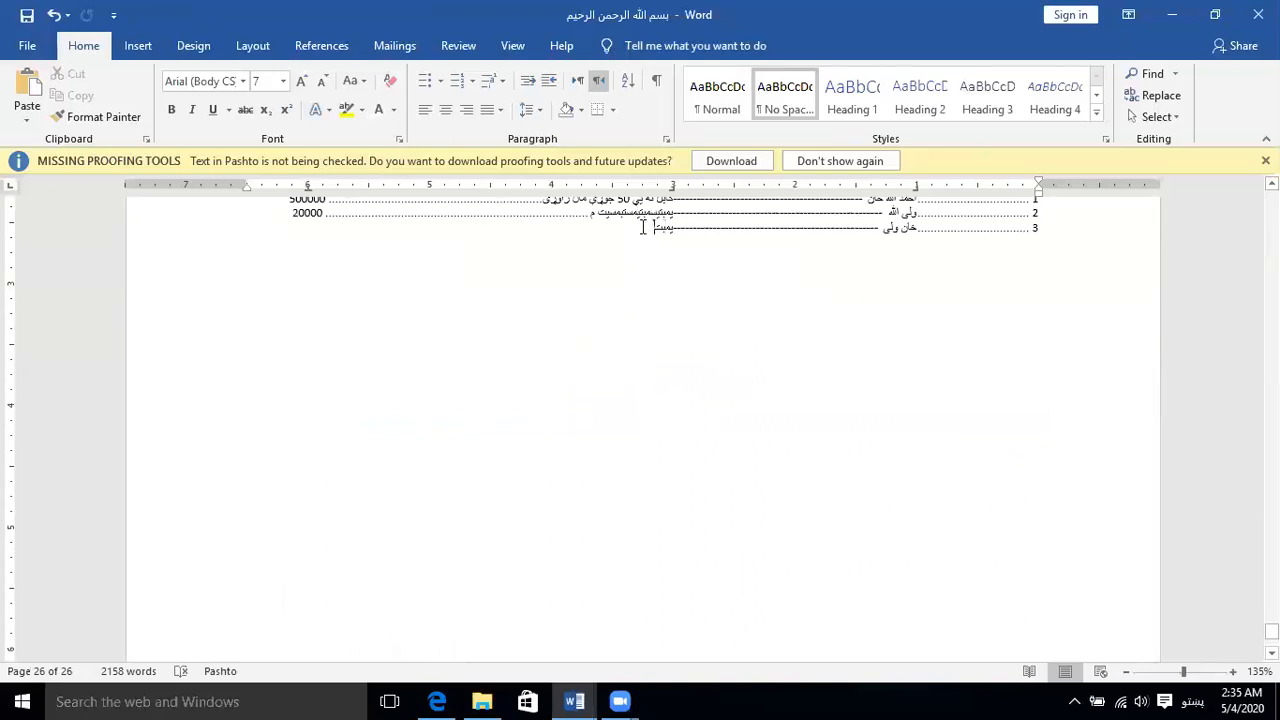
pyautogui.click(139, 45)
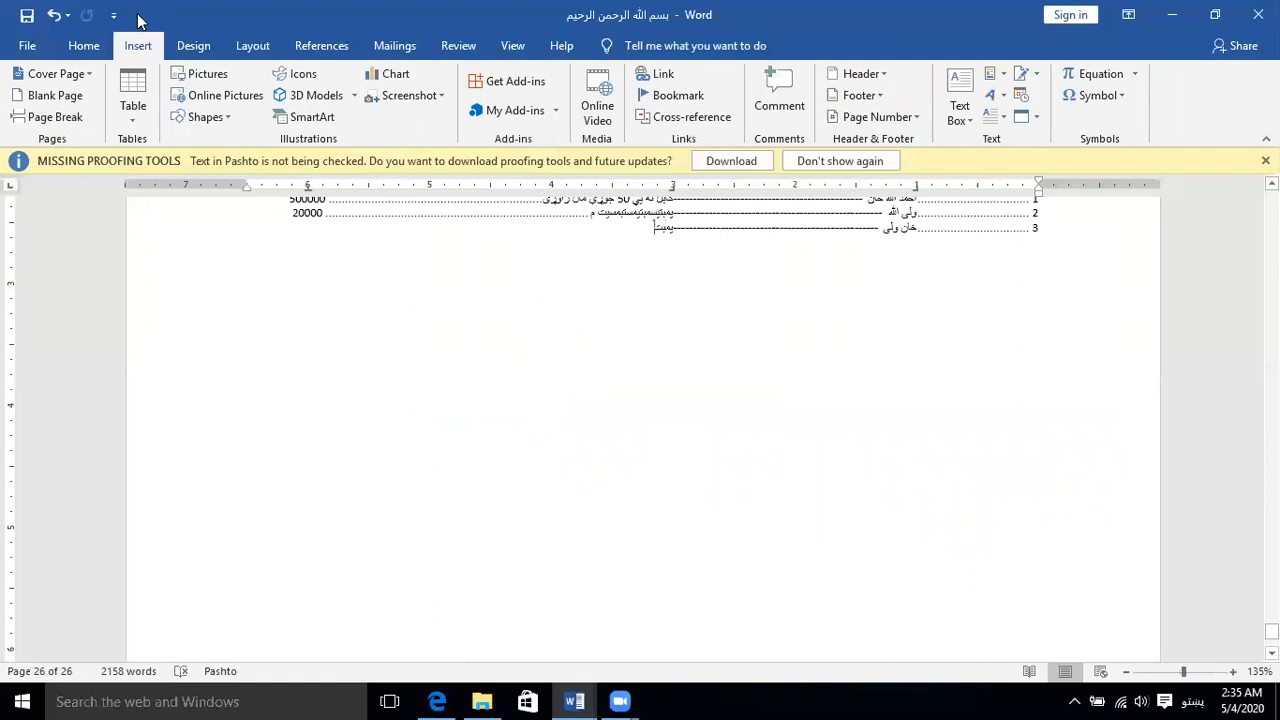
pyautogui.click(251, 46)
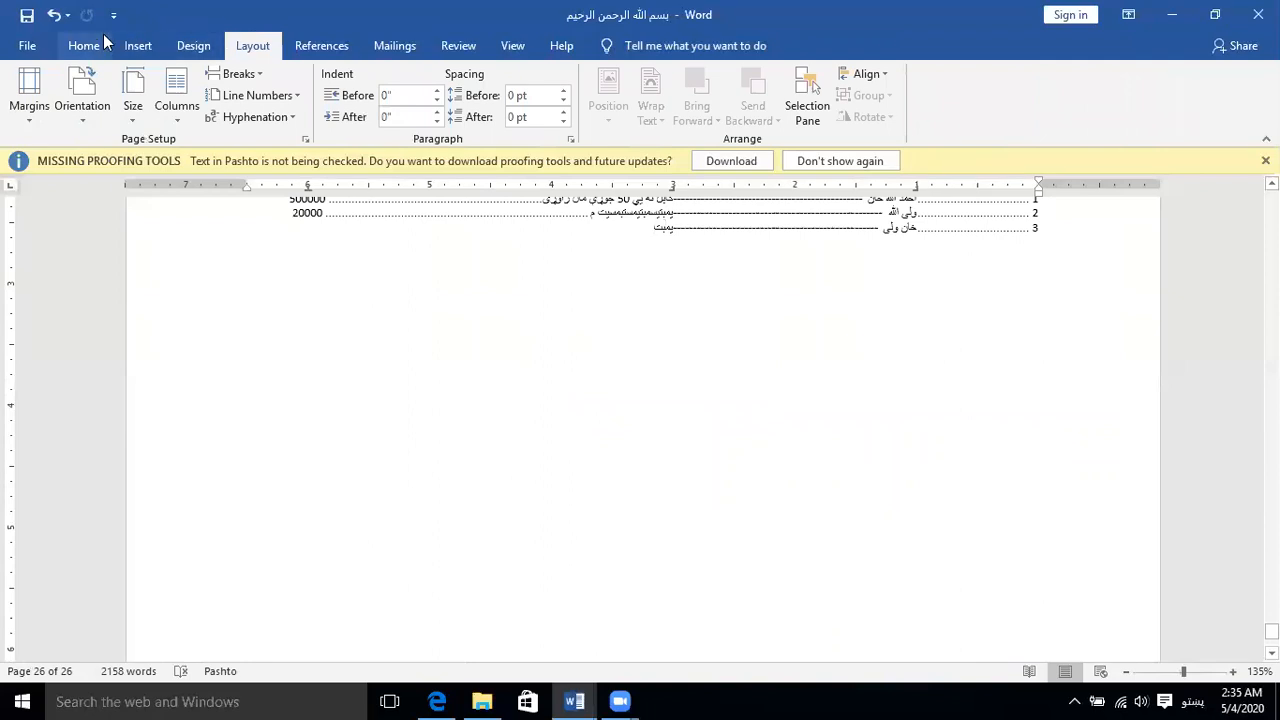
pyautogui.click(104, 38)
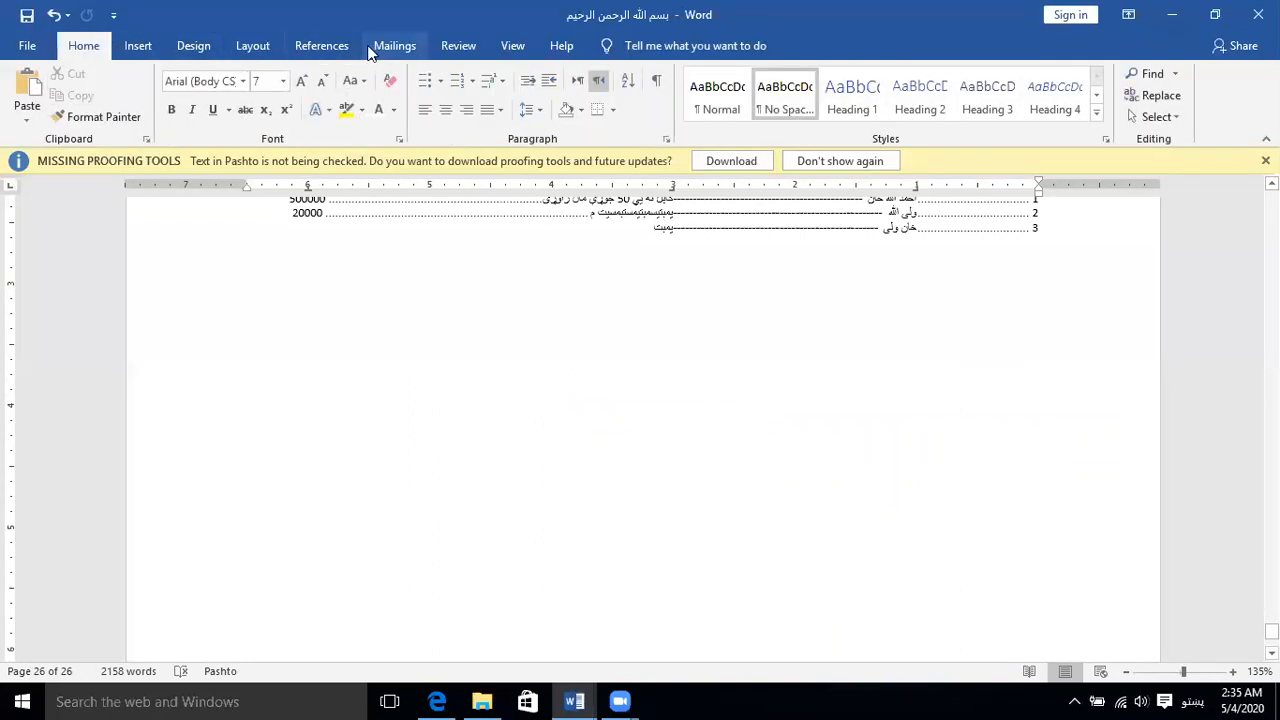
pyautogui.click(264, 40)
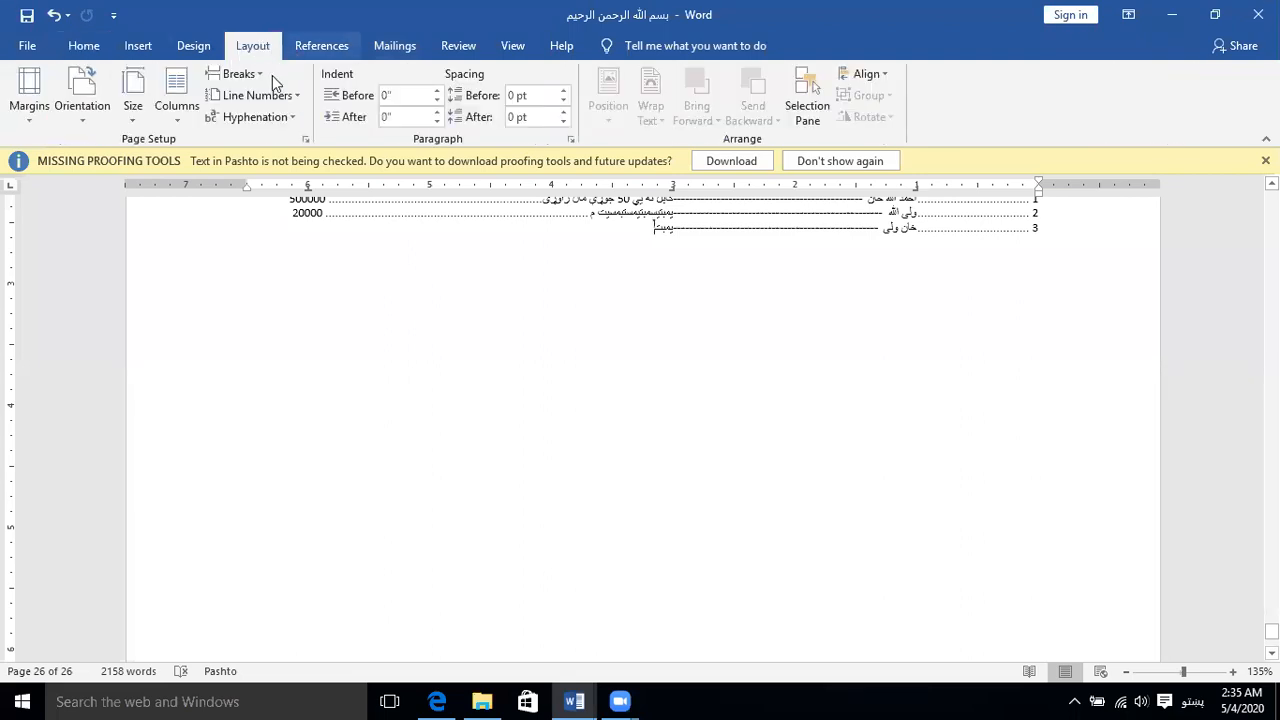
pyautogui.click(266, 70)
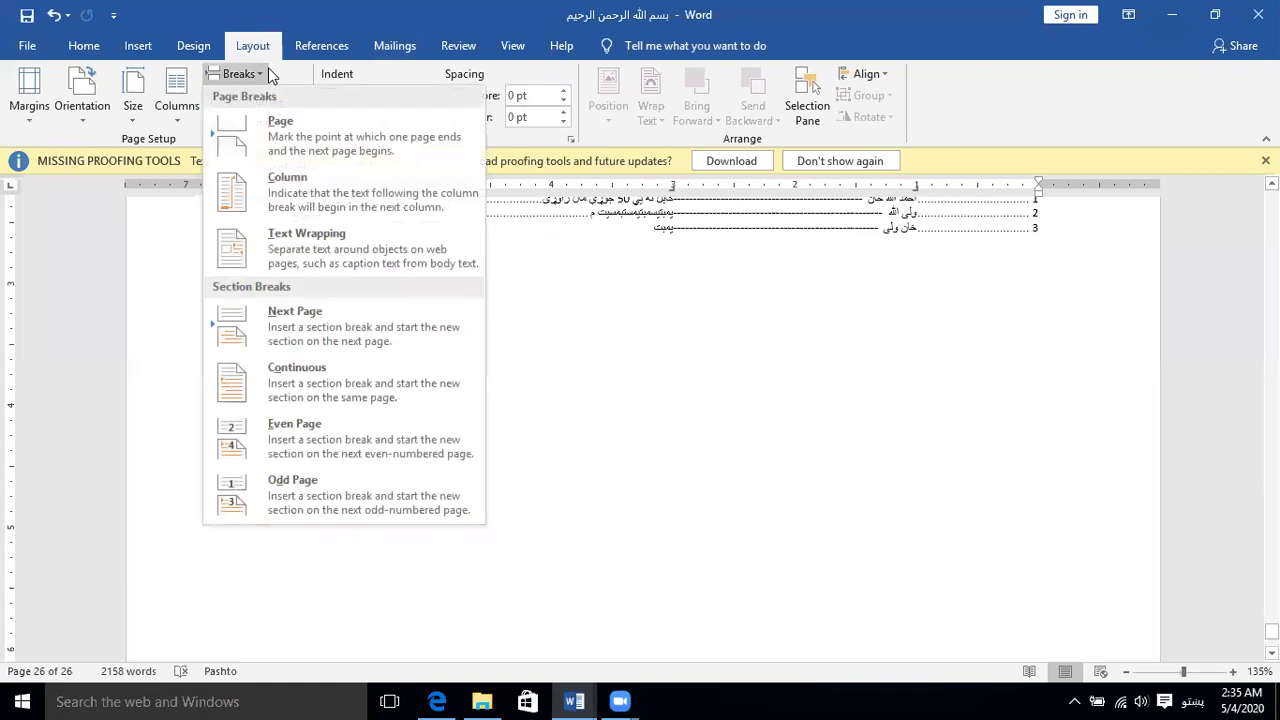
pyautogui.click(330, 311)
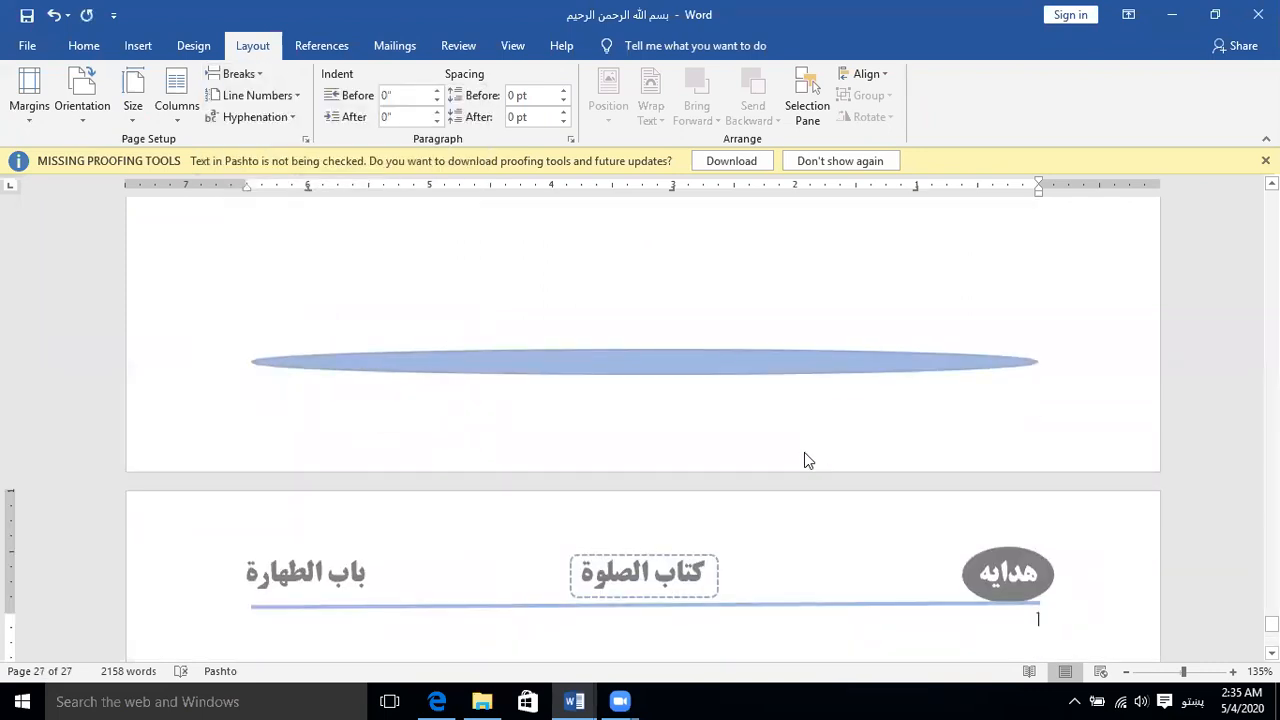
# Step: Open the section 2 header on page 27, turn off Link to Previous, and close header editing
pyautogui.scroll(-3, 804, 440)
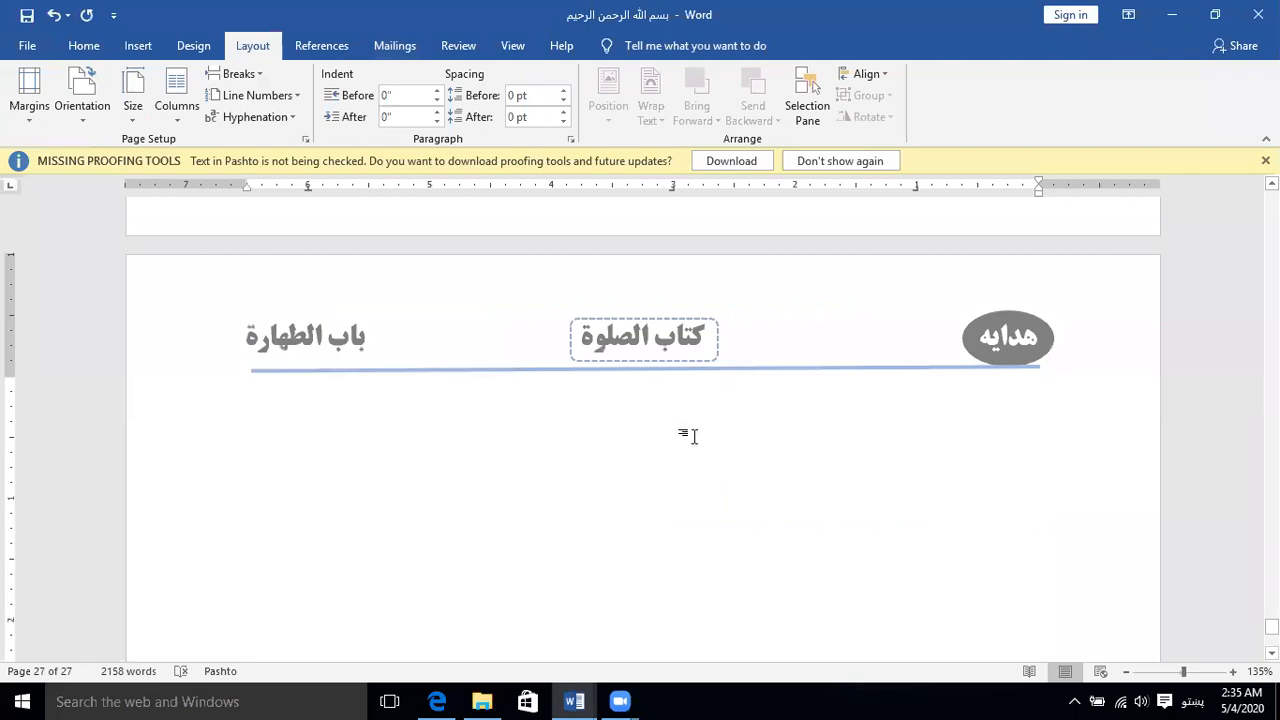
pyautogui.scroll(3, 694, 460)
pyautogui.scroll(2, 690, 456)
pyautogui.scroll(-5, 688, 454)
pyautogui.doubleClick(677, 351)
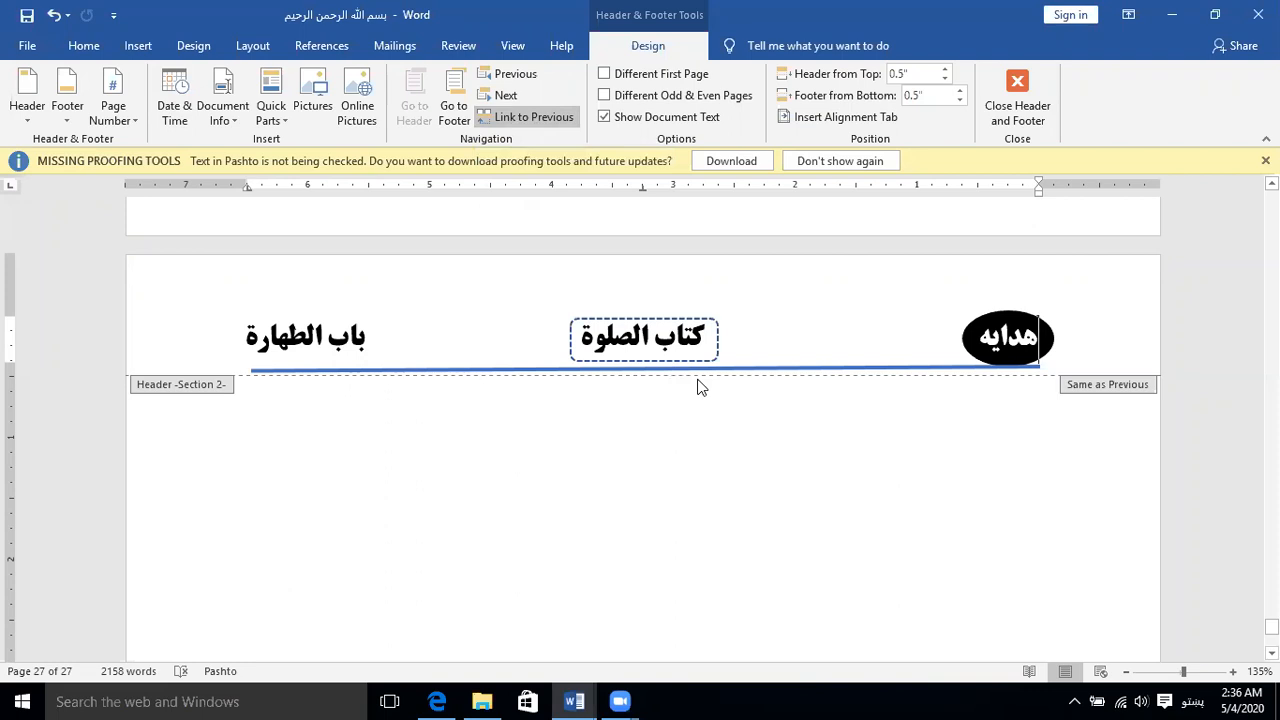
pyautogui.click(543, 120)
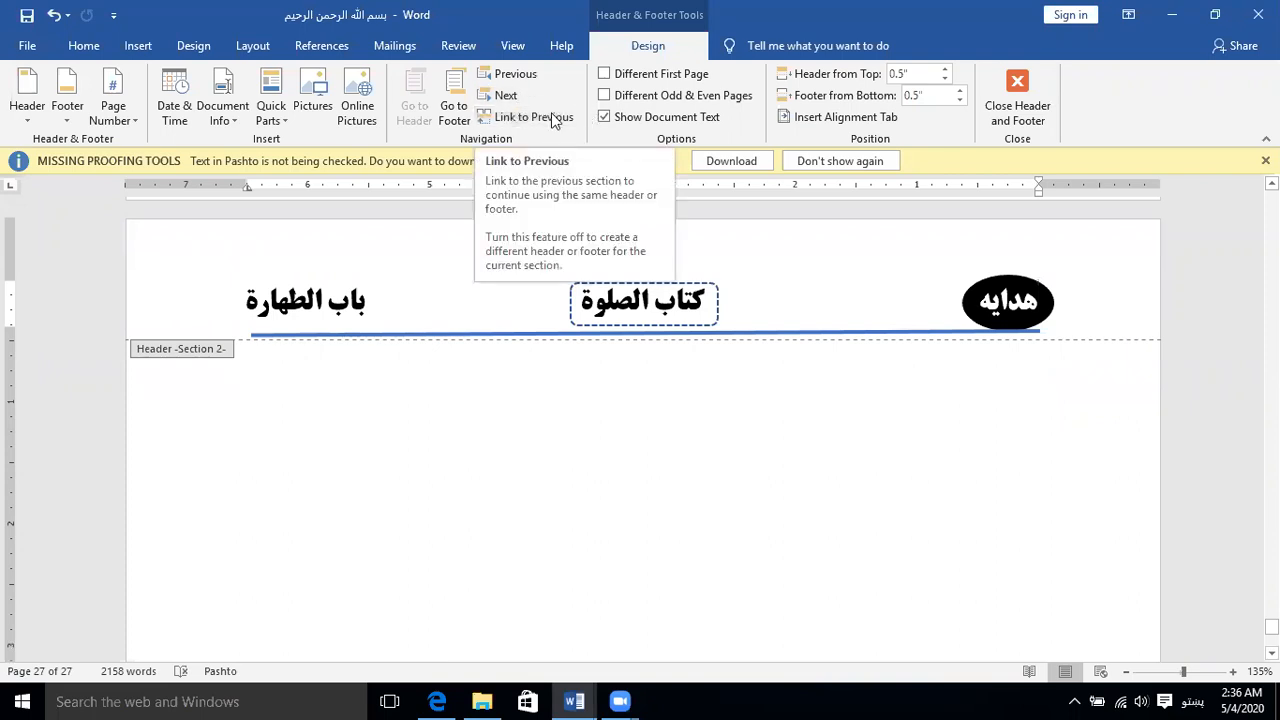
pyautogui.click(1012, 117)
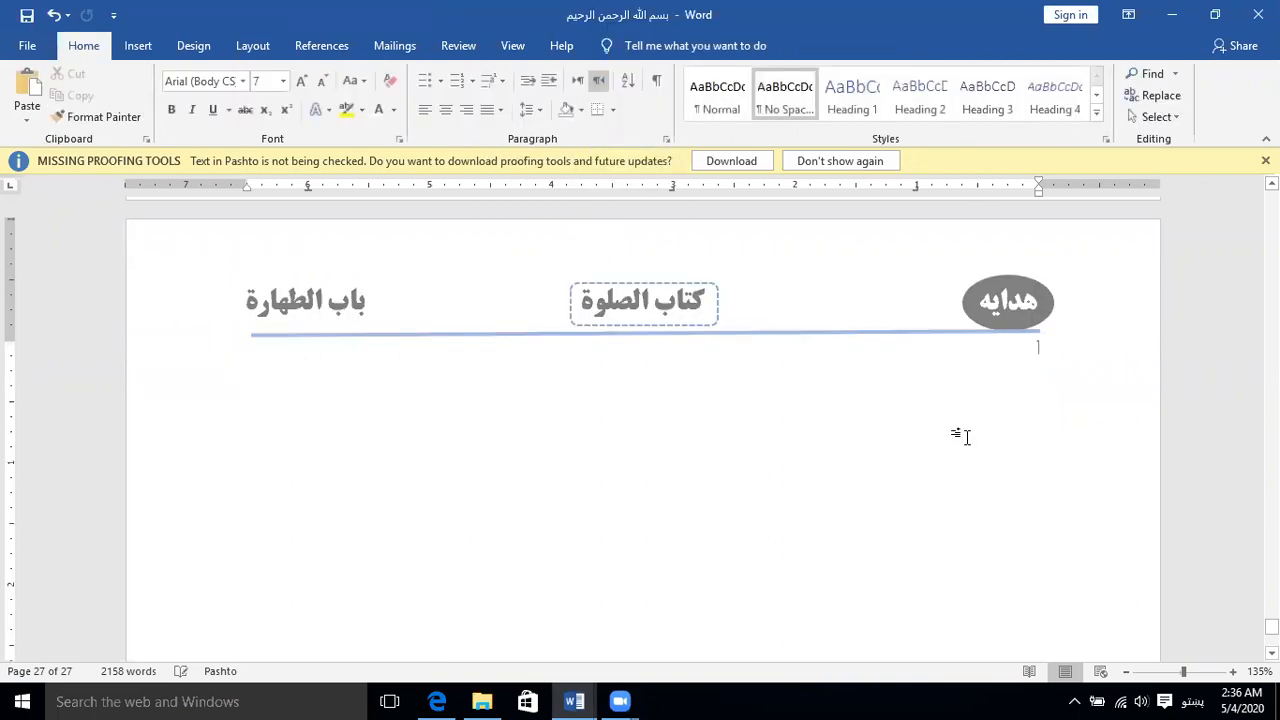
# Step: Replace الصلوة with النکاح in the section 2 header and compare it with the previous section's header
pyautogui.doubleClick(669, 313)
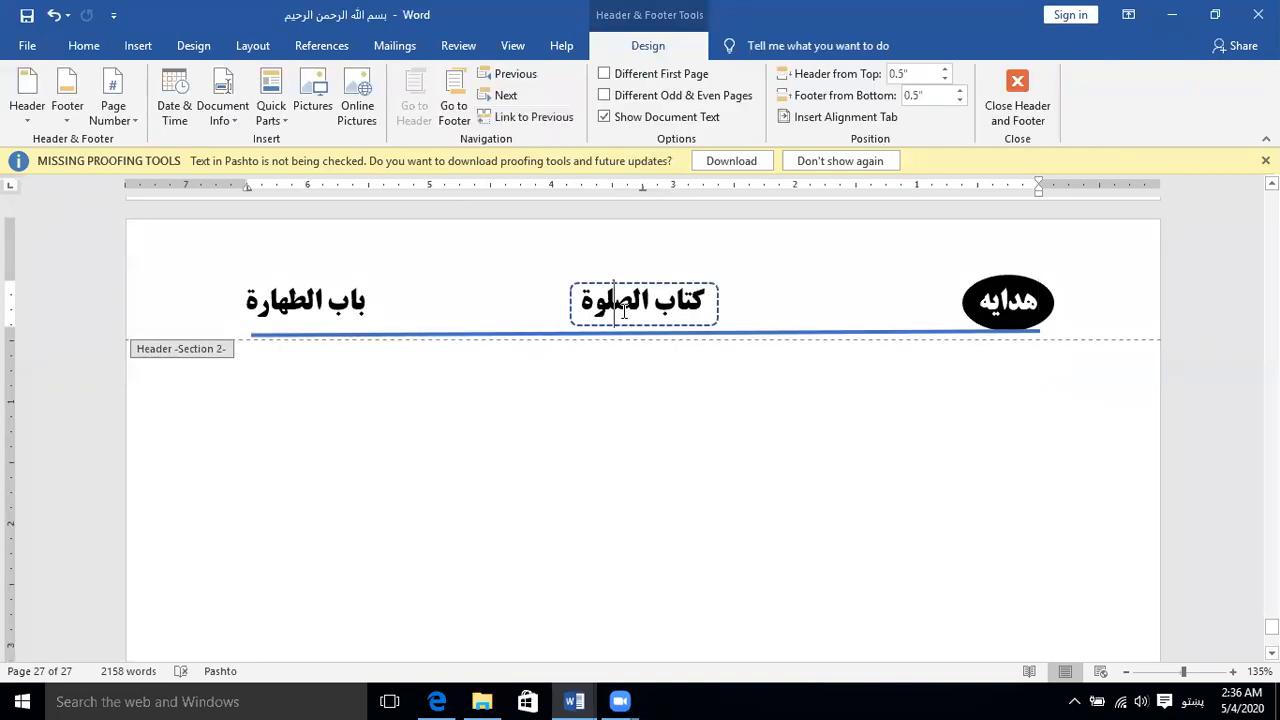
pyautogui.doubleClick(625, 316)
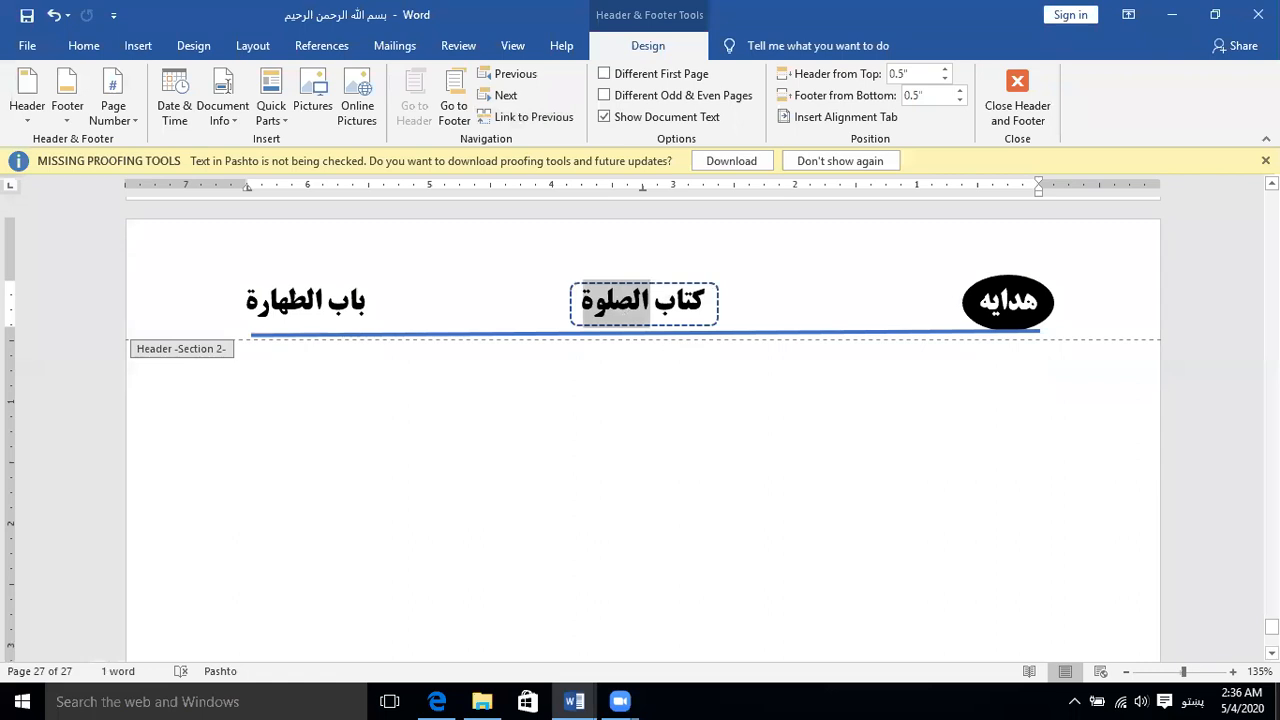
pyautogui.write('النکاح')
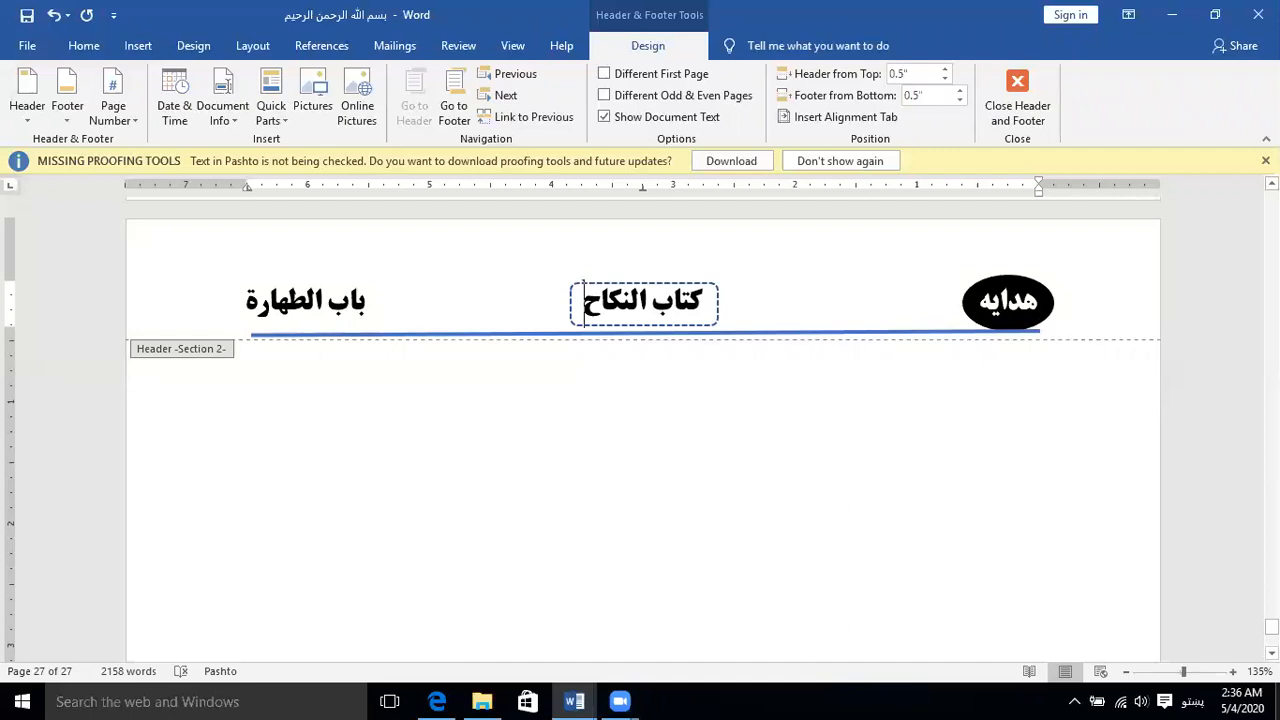
pyautogui.doubleClick(614, 418)
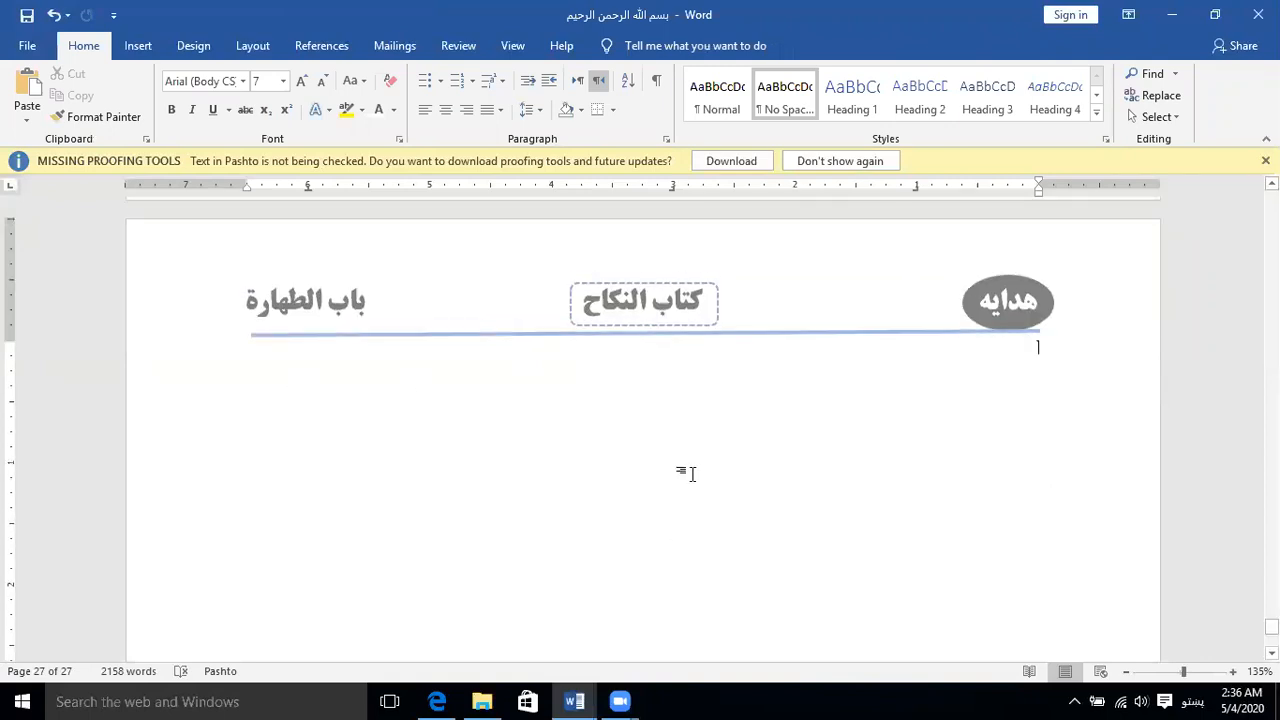
pyautogui.scroll(8, 714, 338)
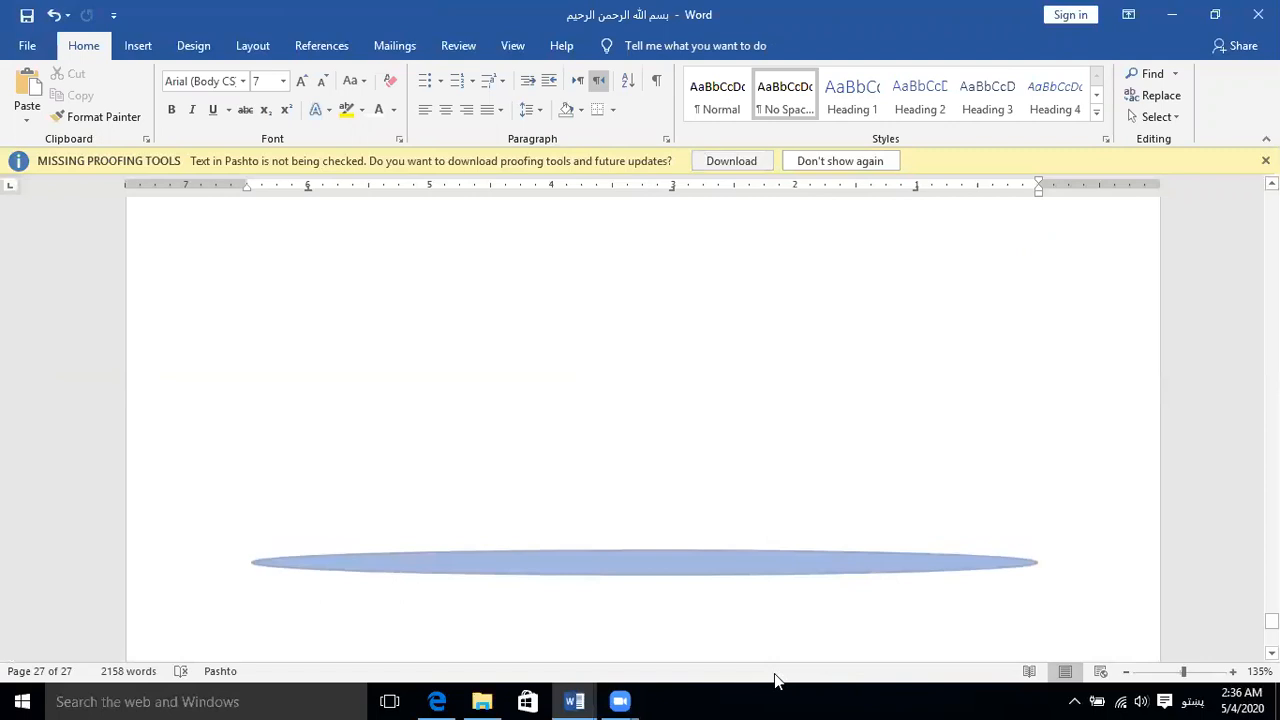
pyautogui.scroll(5, 760, 435)
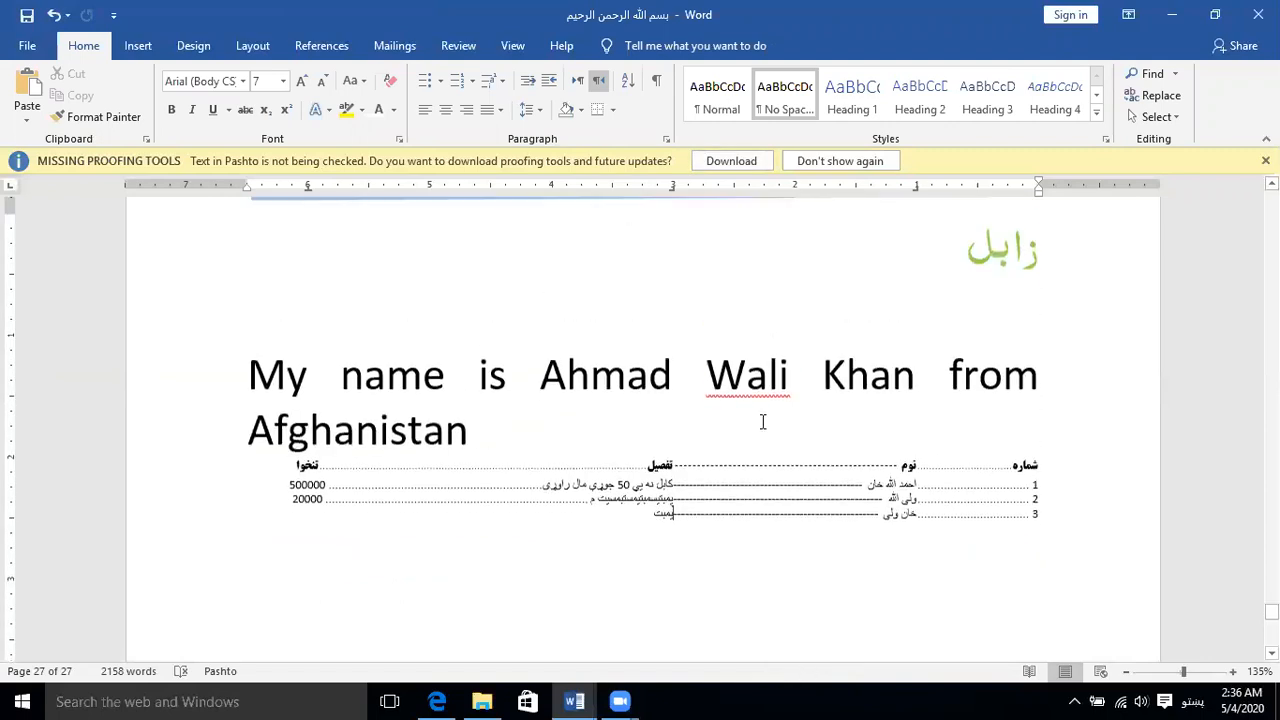
pyautogui.scroll(3, 760, 425)
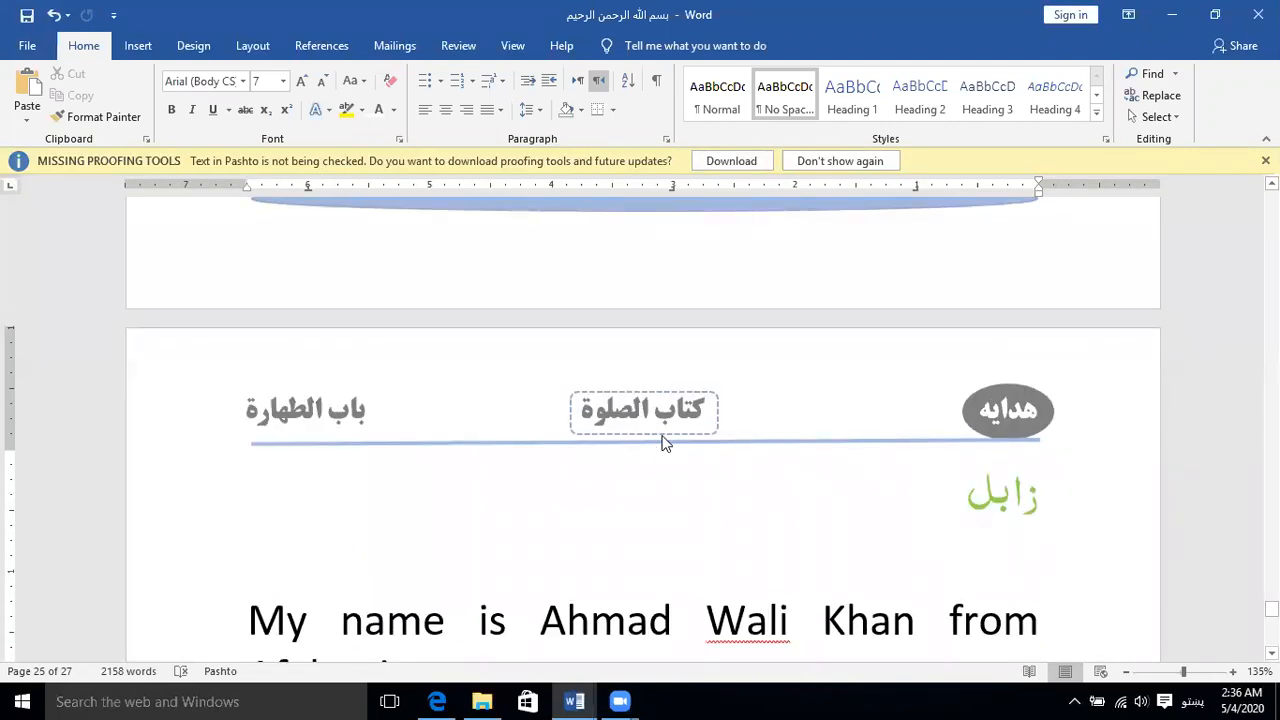
pyautogui.scroll(-18, 670, 386)
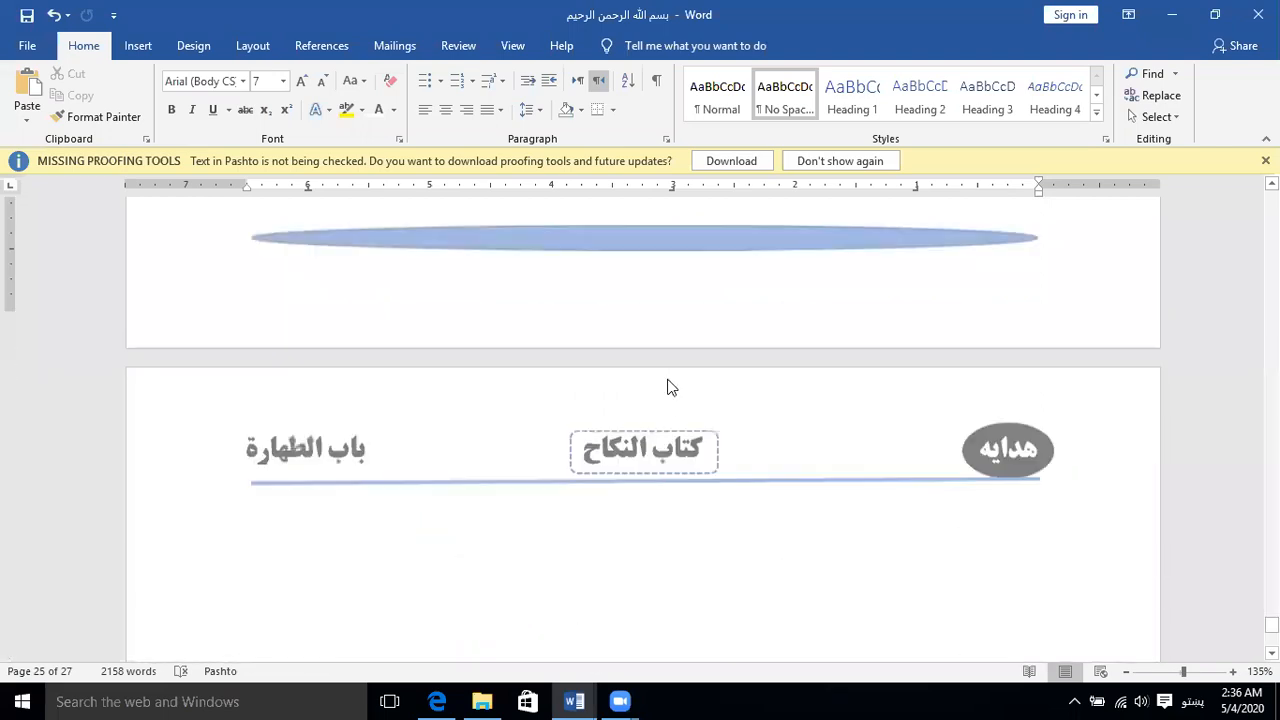
pyautogui.scroll(-2, 670, 388)
# Step: Add blank pages after page 27 to extend section 2 through page 41
pyautogui.click(648, 383)
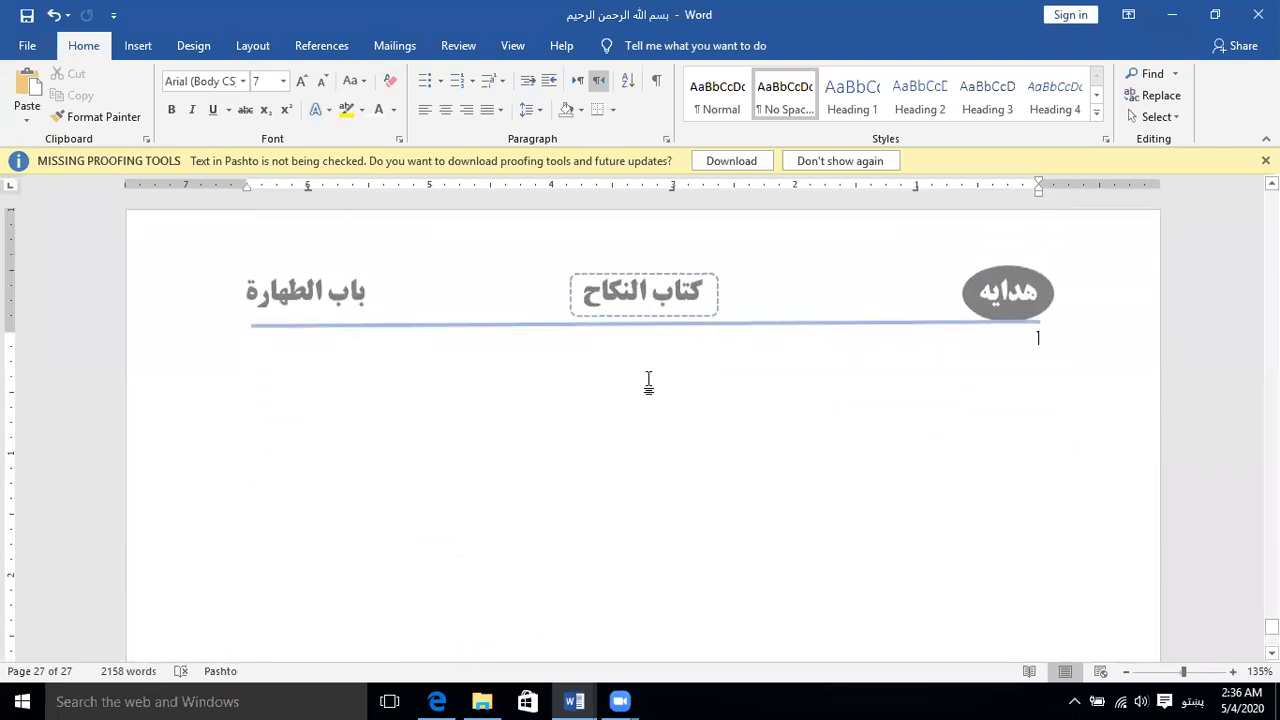
pyautogui.scroll(5, 650, 380)
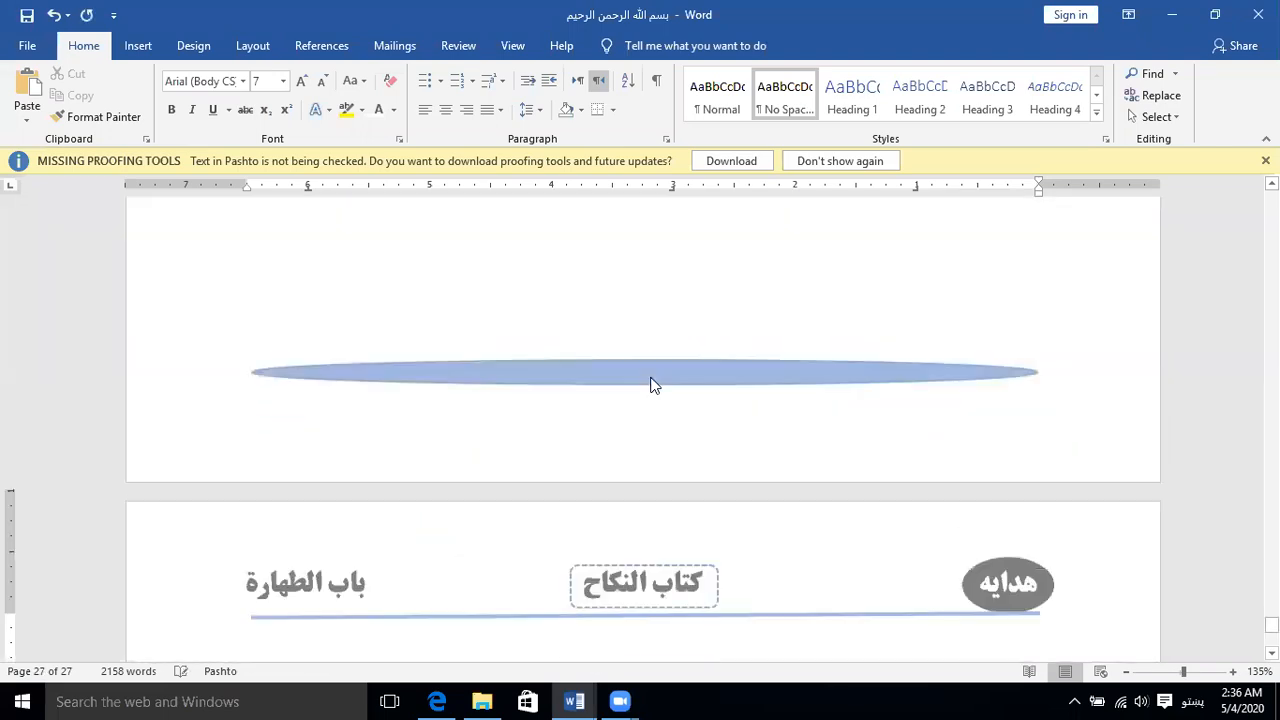
pyautogui.scroll(3, 650, 386)
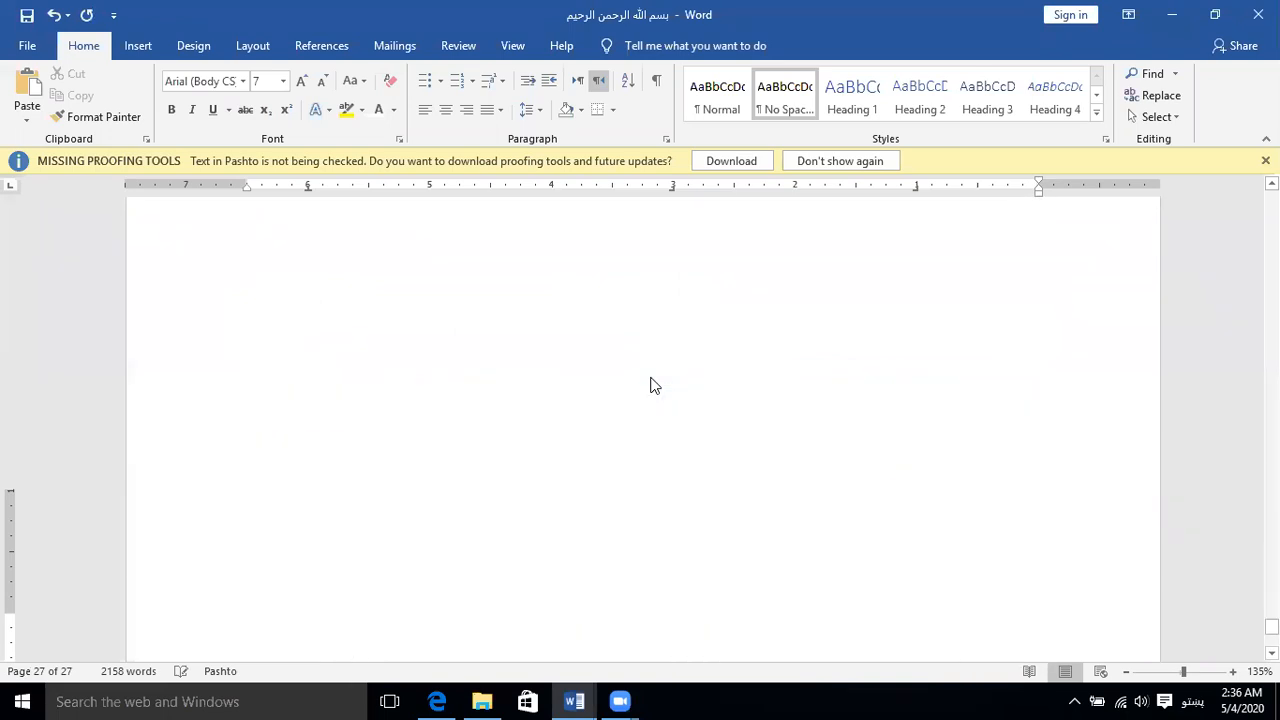
pyautogui.scroll(-3, 650, 386)
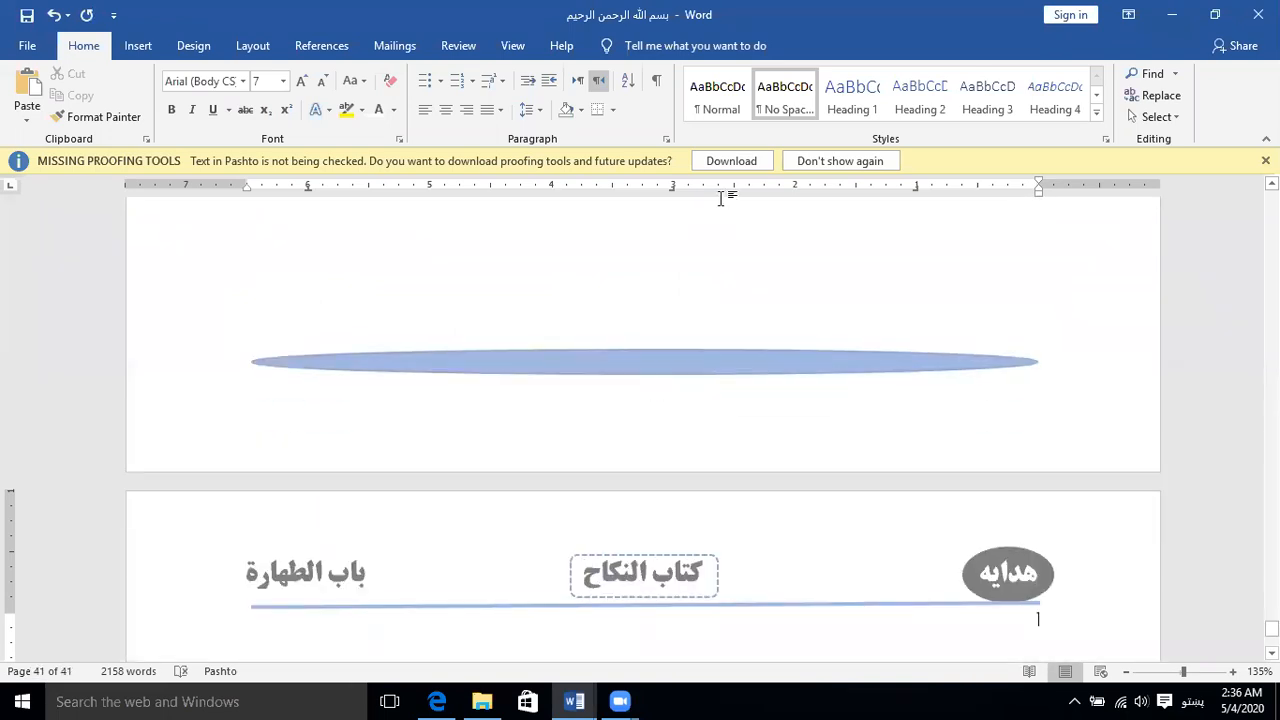
pyautogui.scroll(-3, 656, 576)
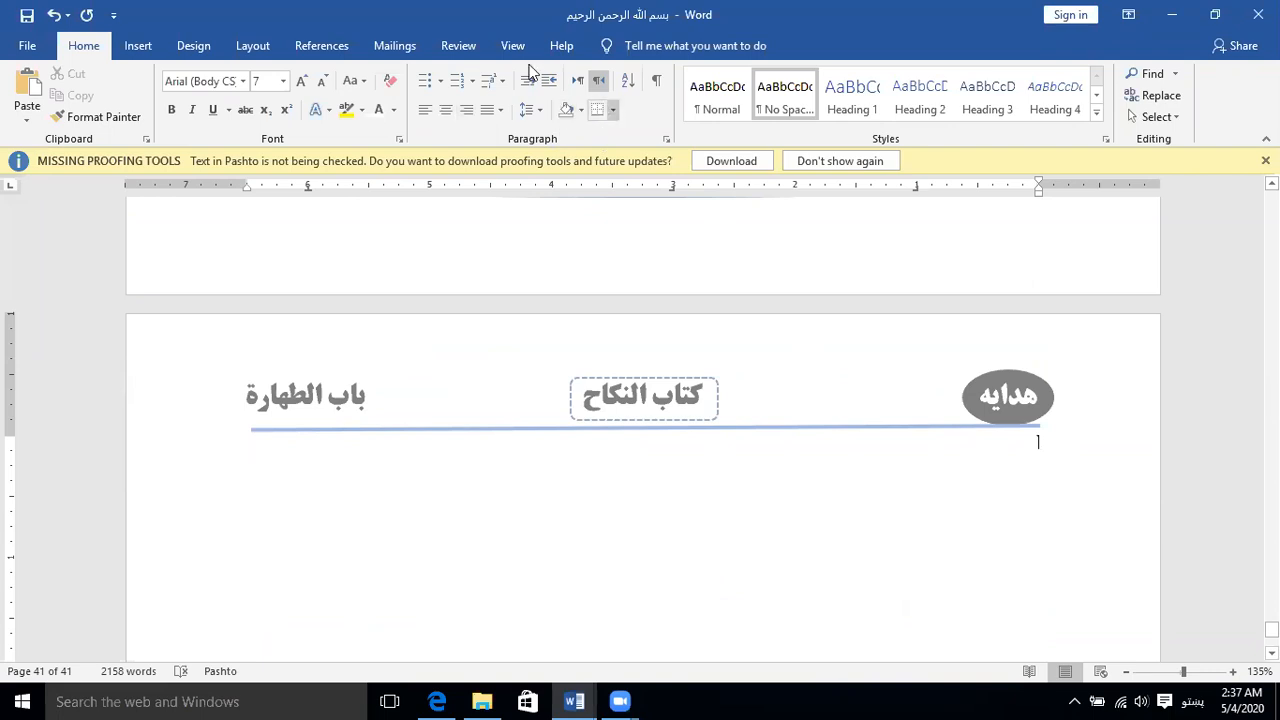
# Step: Insert Next Page section breaks at the end of the document, starting from page 41
pyautogui.click(251, 45)
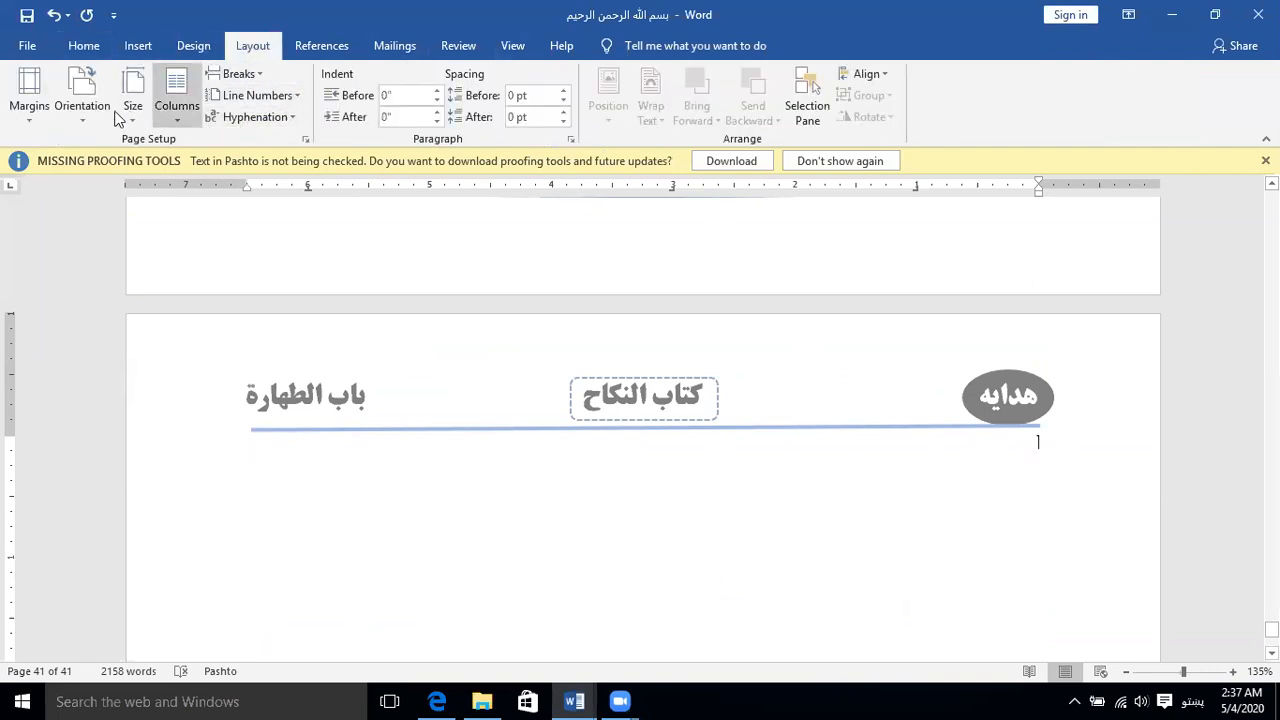
pyautogui.click(262, 73)
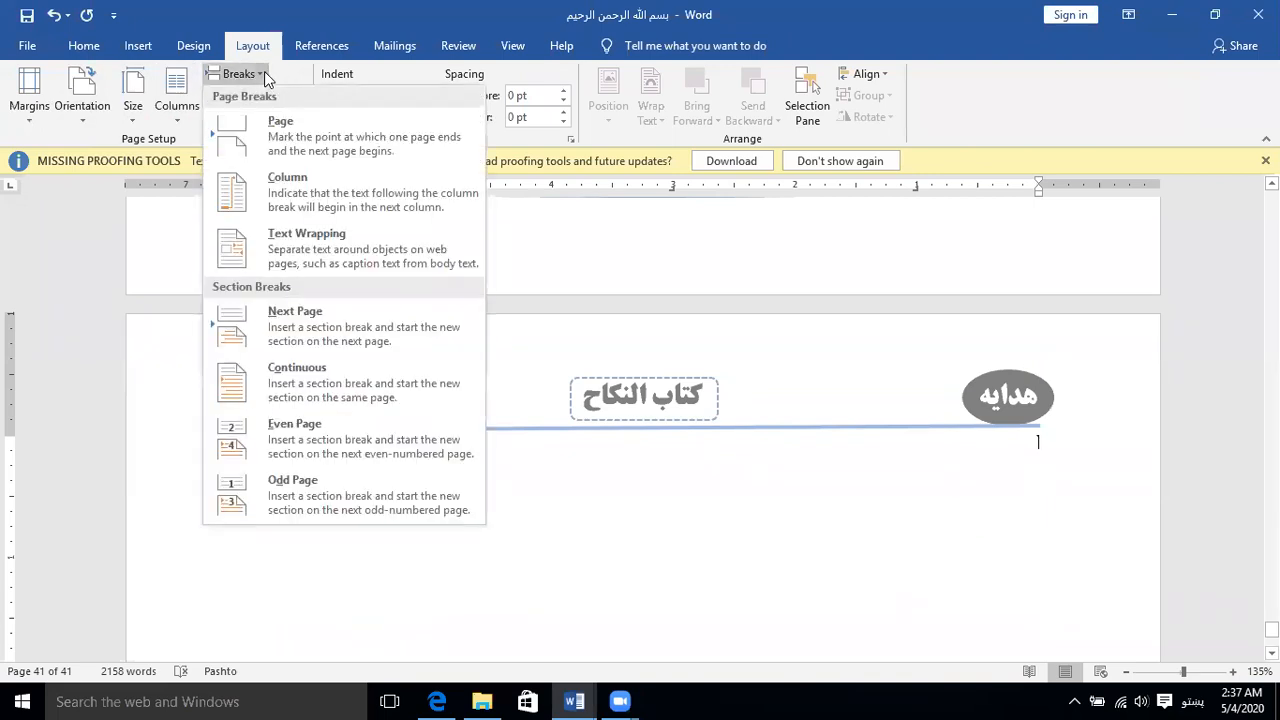
pyautogui.click(292, 311)
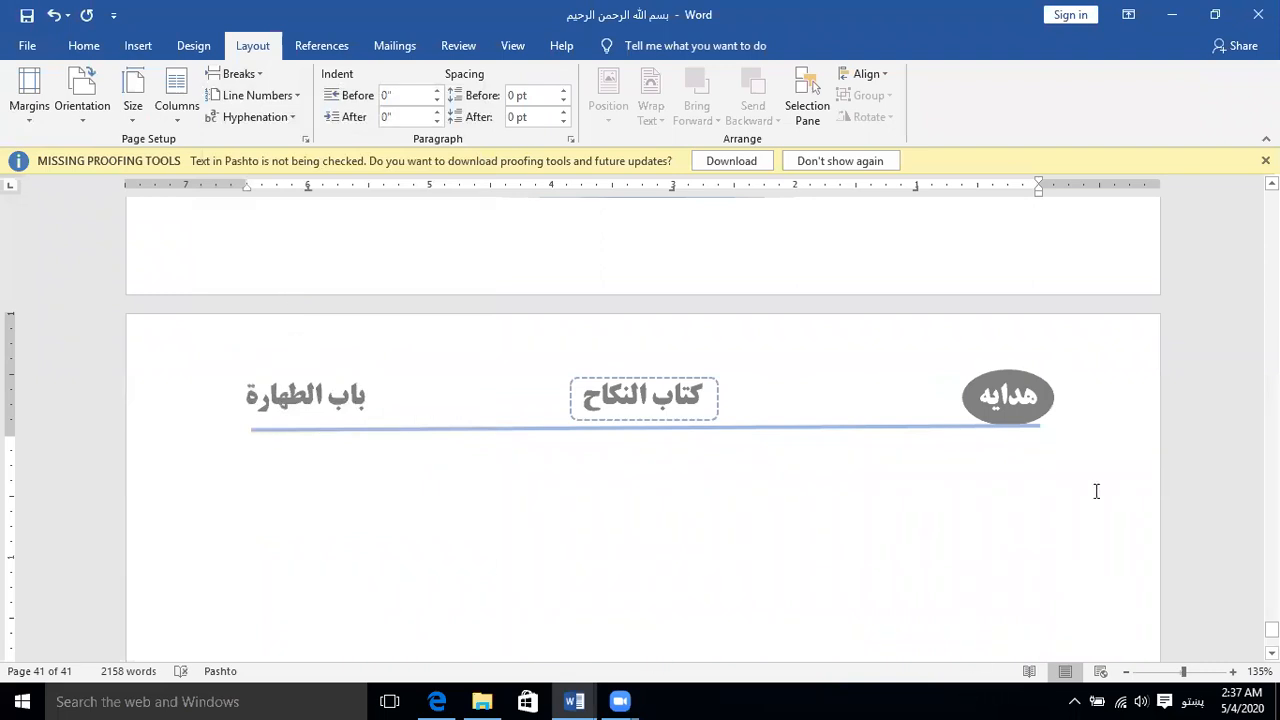
pyautogui.click(237, 73)
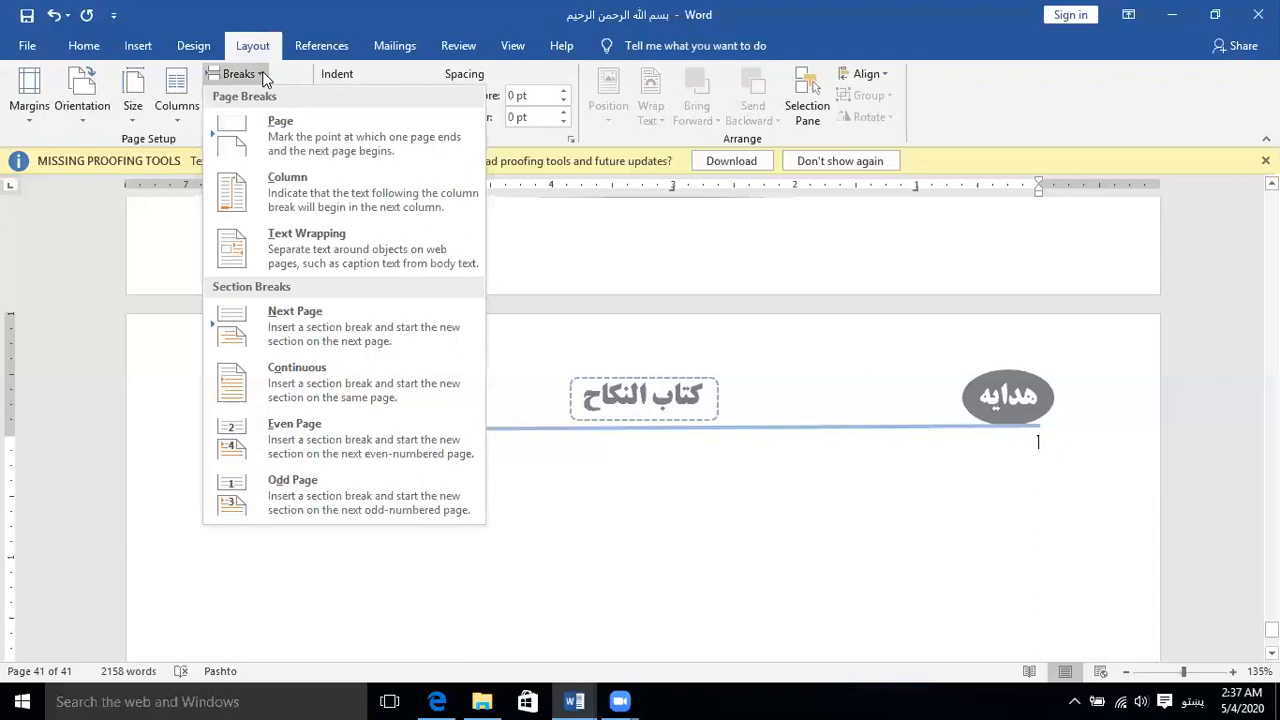
pyautogui.click(322, 335)
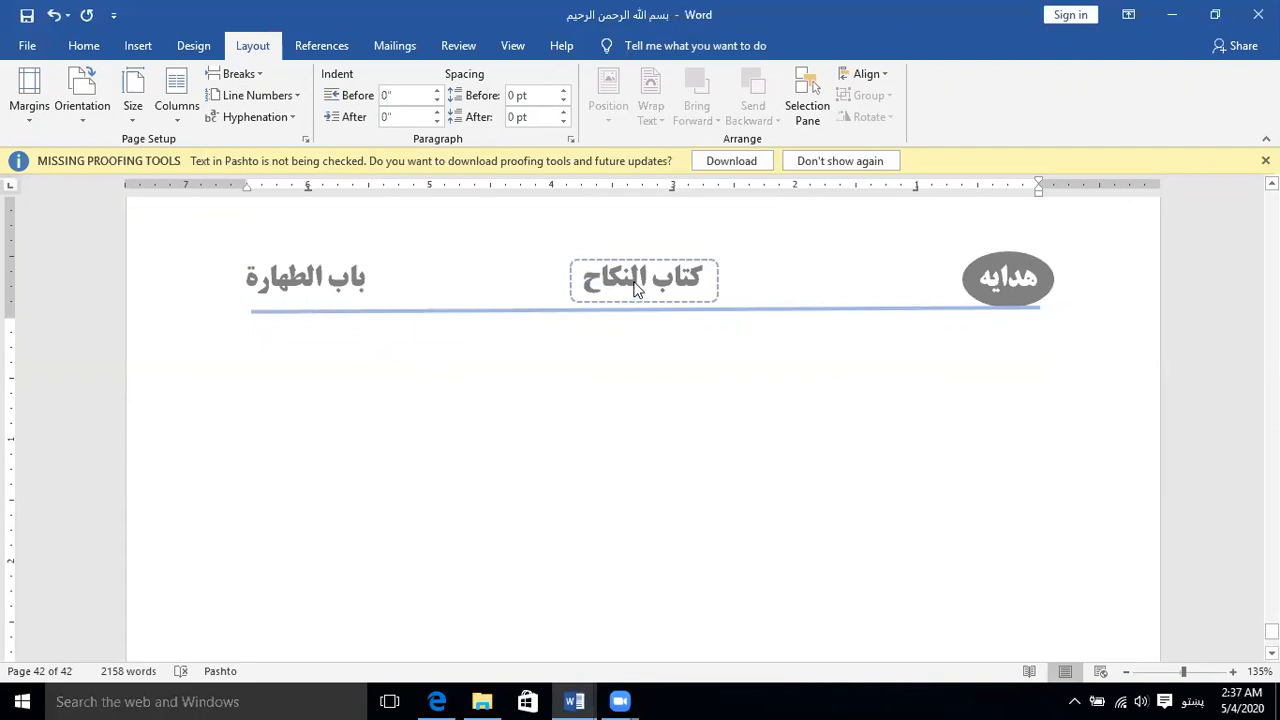
# Step: Open the section 4 header on page 42, turn off Link to Previous, and close header editing
pyautogui.doubleClick(1037, 316)
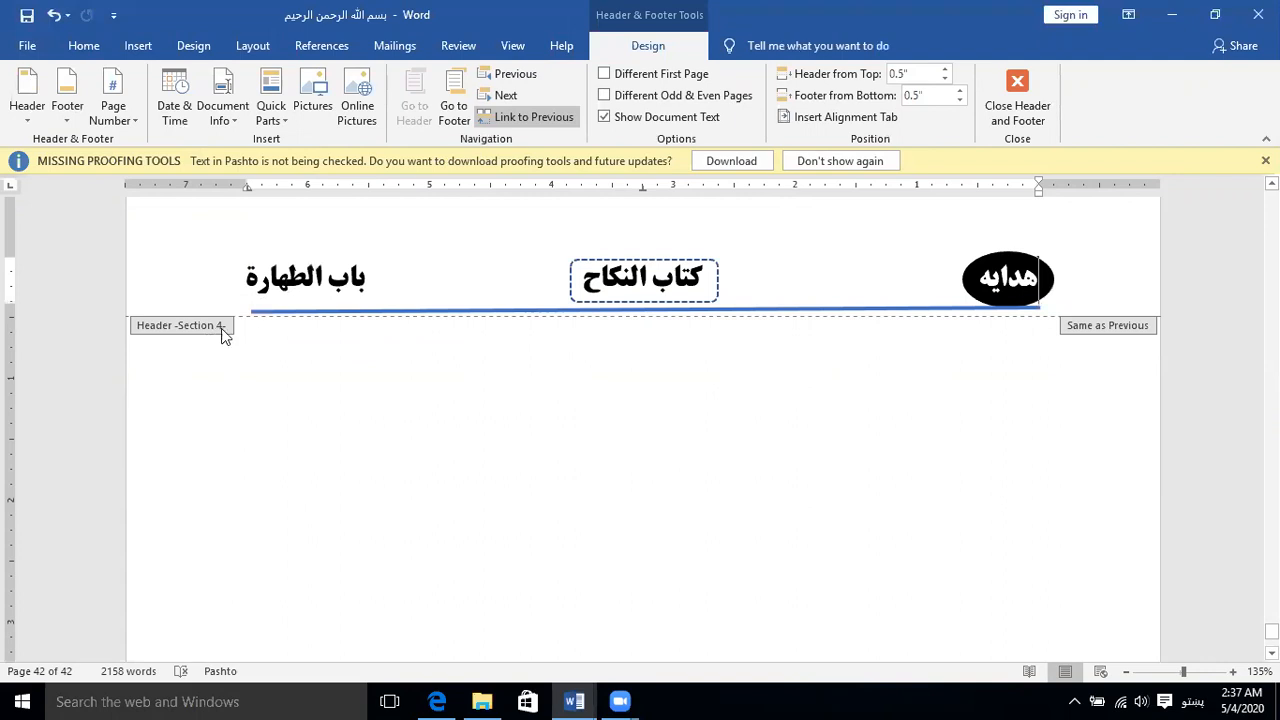
pyautogui.click(506, 116)
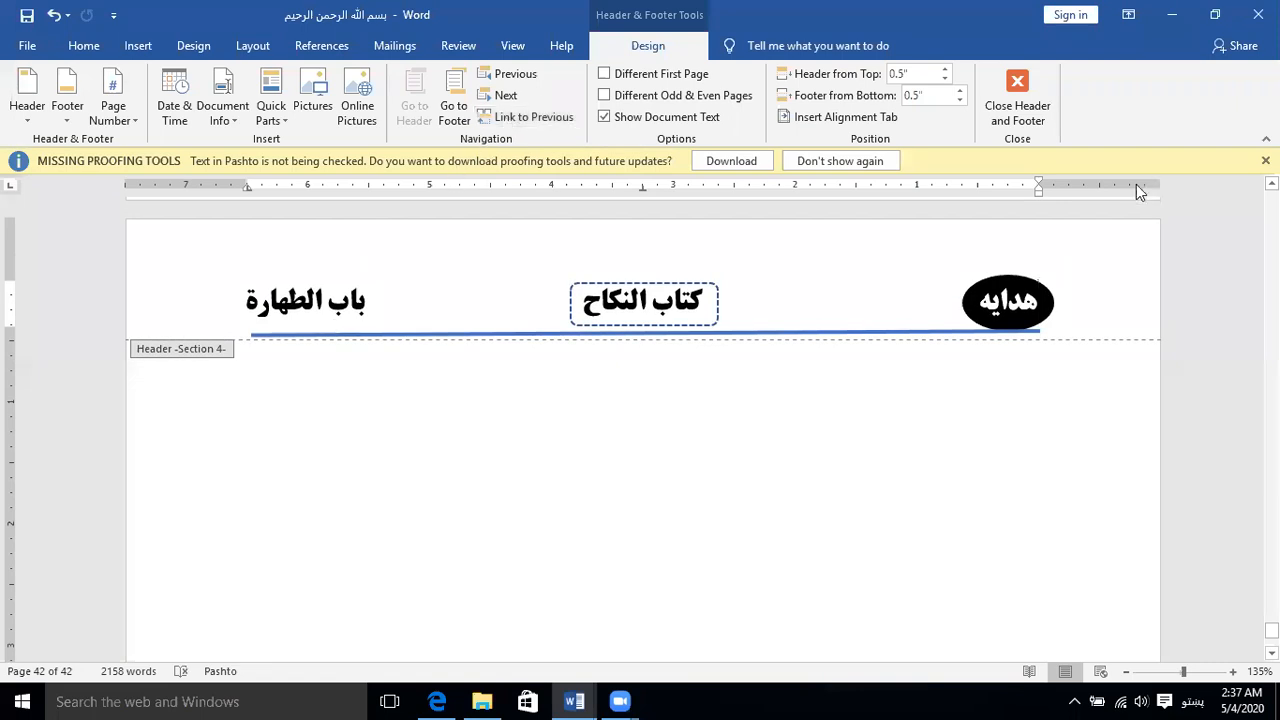
pyautogui.click(1025, 112)
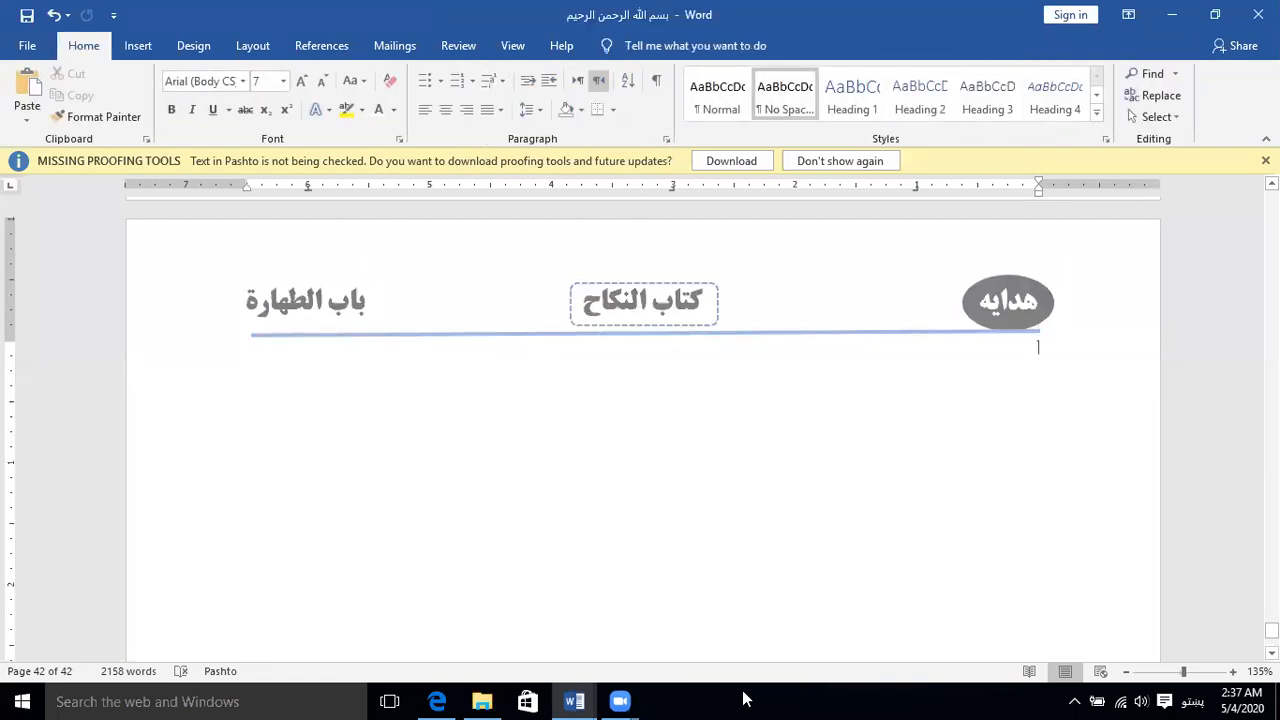
# Step: Replace النکاح with البیع in the boxed title of the section 4 header on page 42 and close header editing
pyautogui.doubleClick(589, 310)
pyautogui.tripleClick(589, 310)
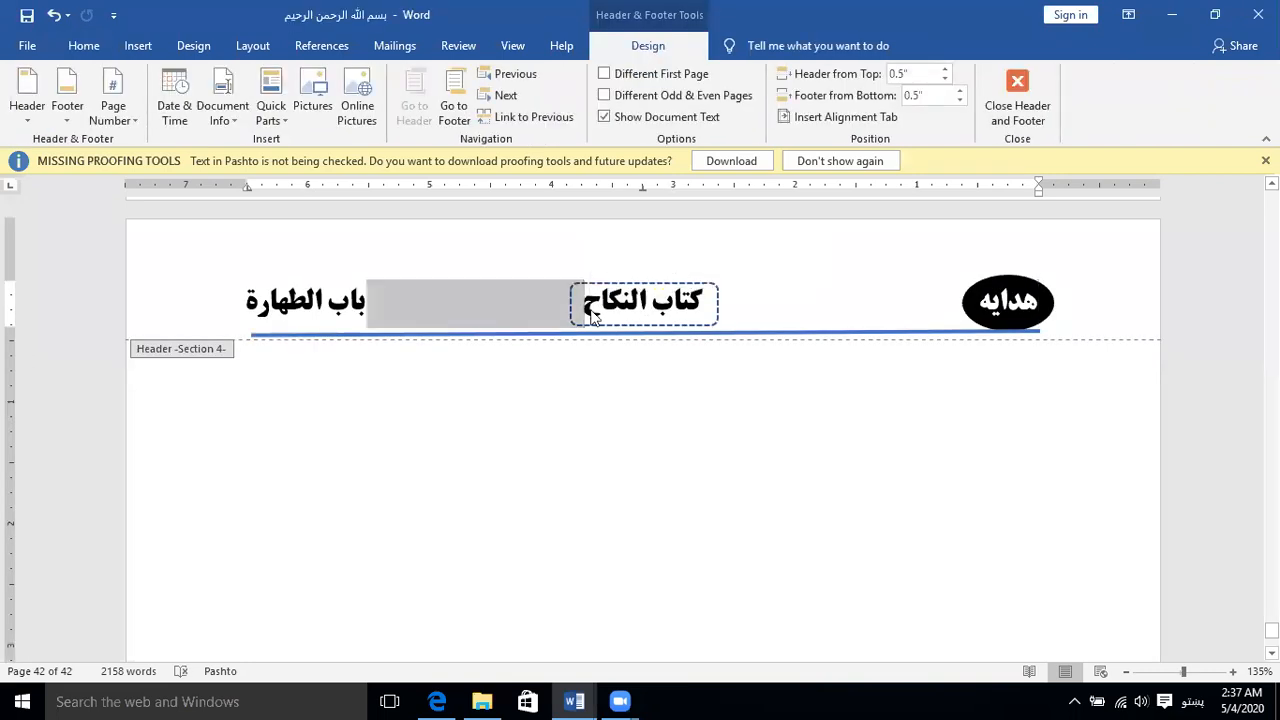
pyautogui.click(675, 310)
pyautogui.doubleClick(675, 310)
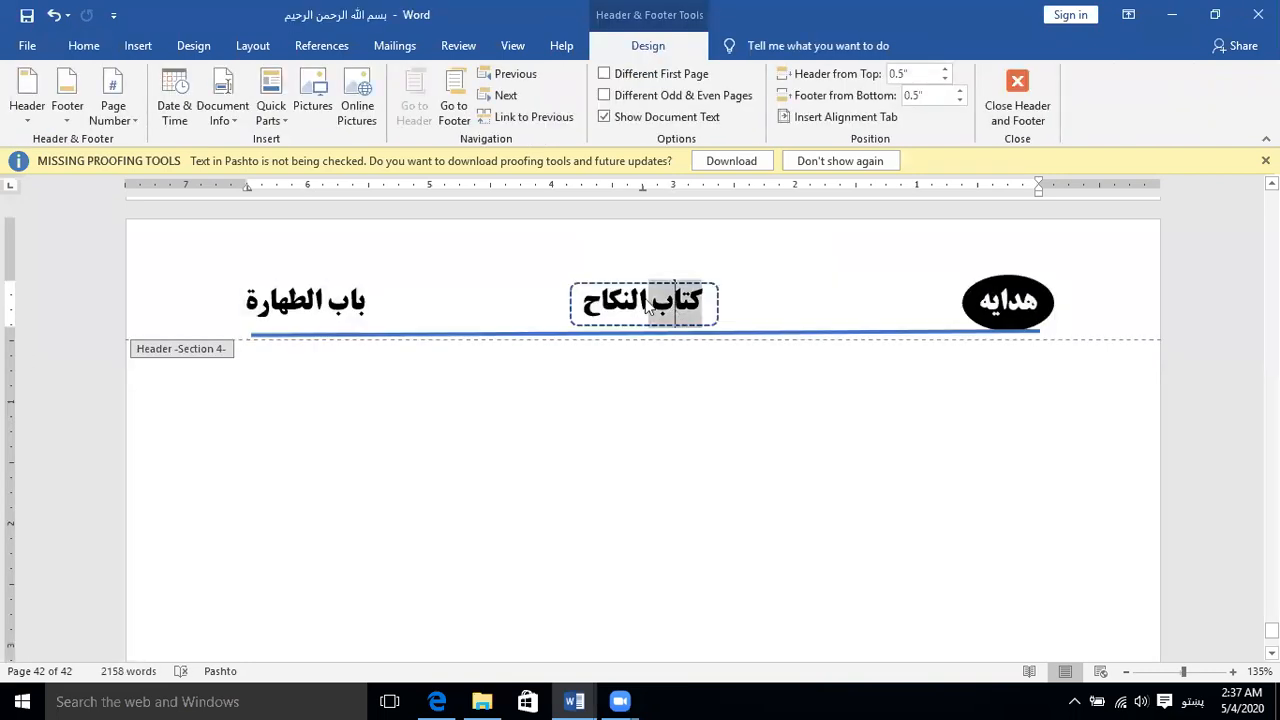
pyautogui.doubleClick(615, 305)
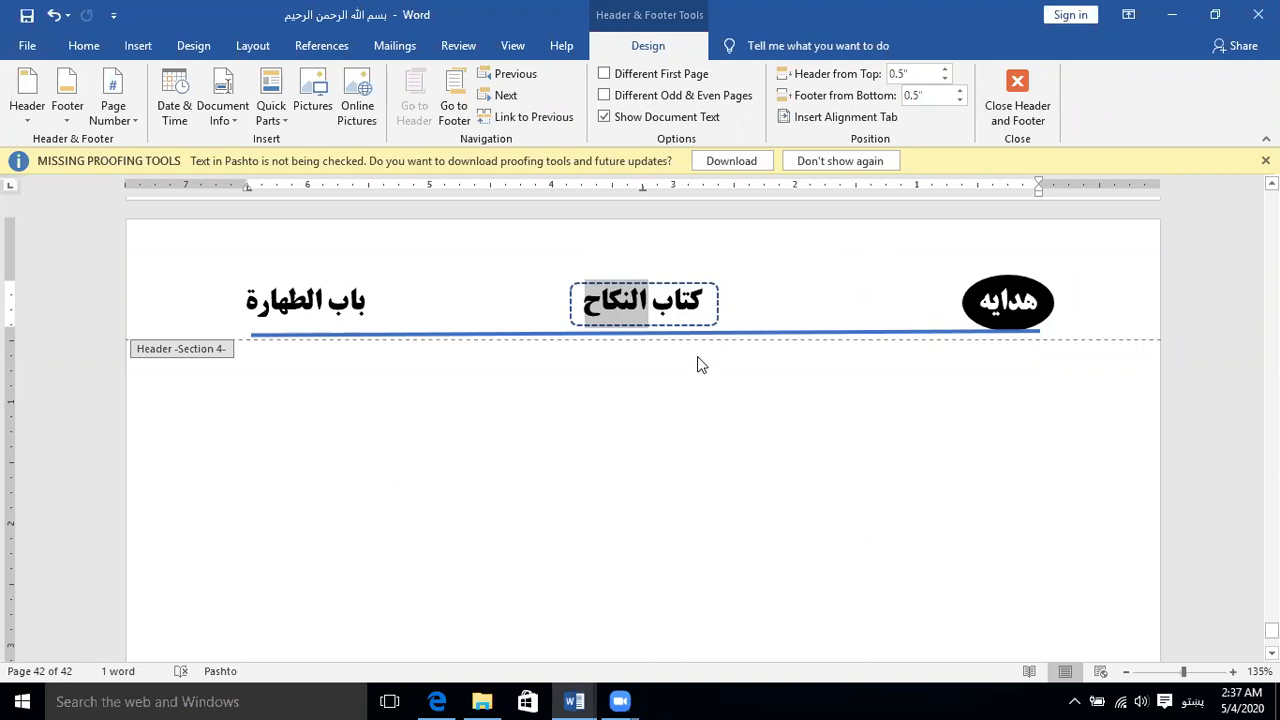
pyautogui.write('ال')
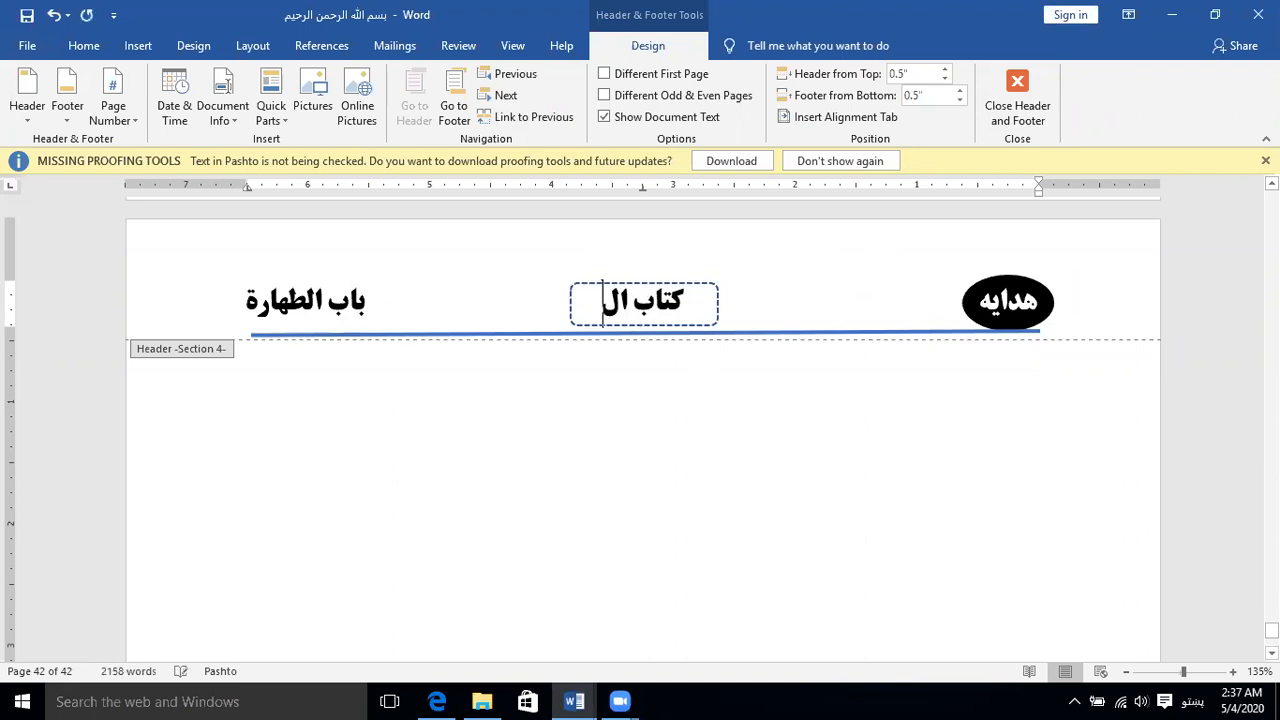
pyautogui.write('بیع')
pyautogui.press('BackSpace')
pyautogui.press('BackSpace')
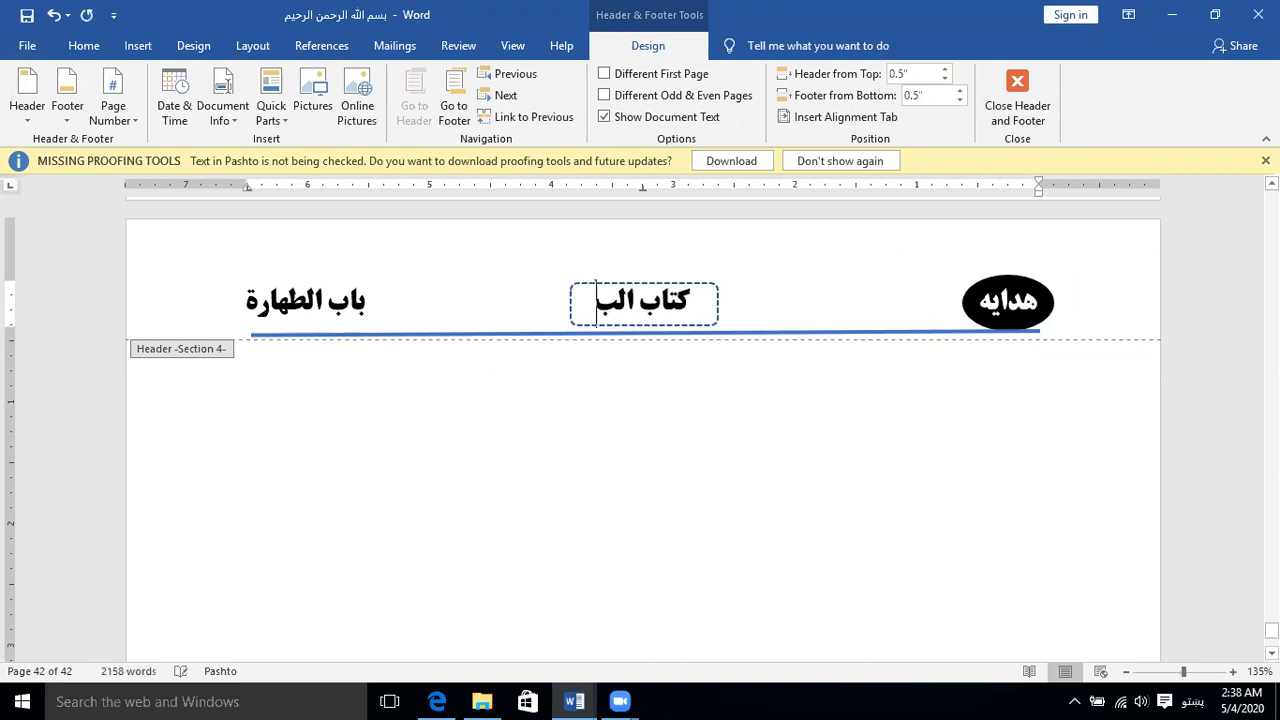
pyautogui.write('یع')
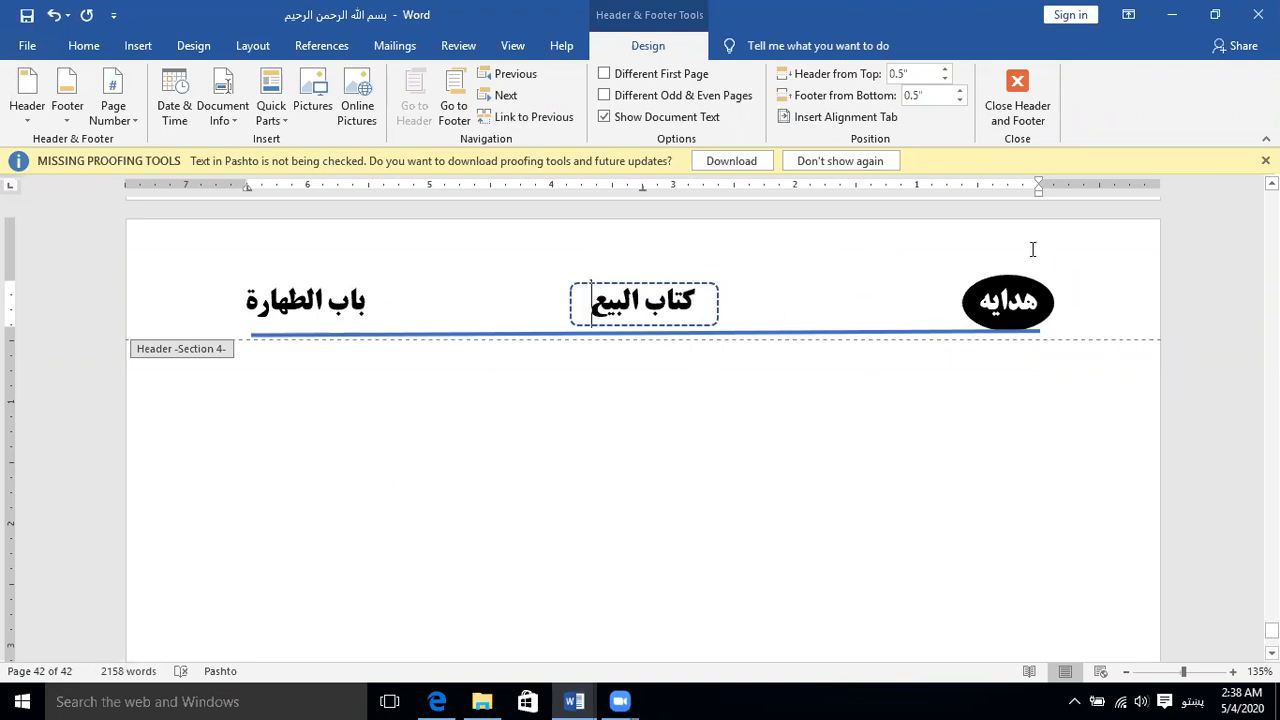
pyautogui.click(1018, 88)
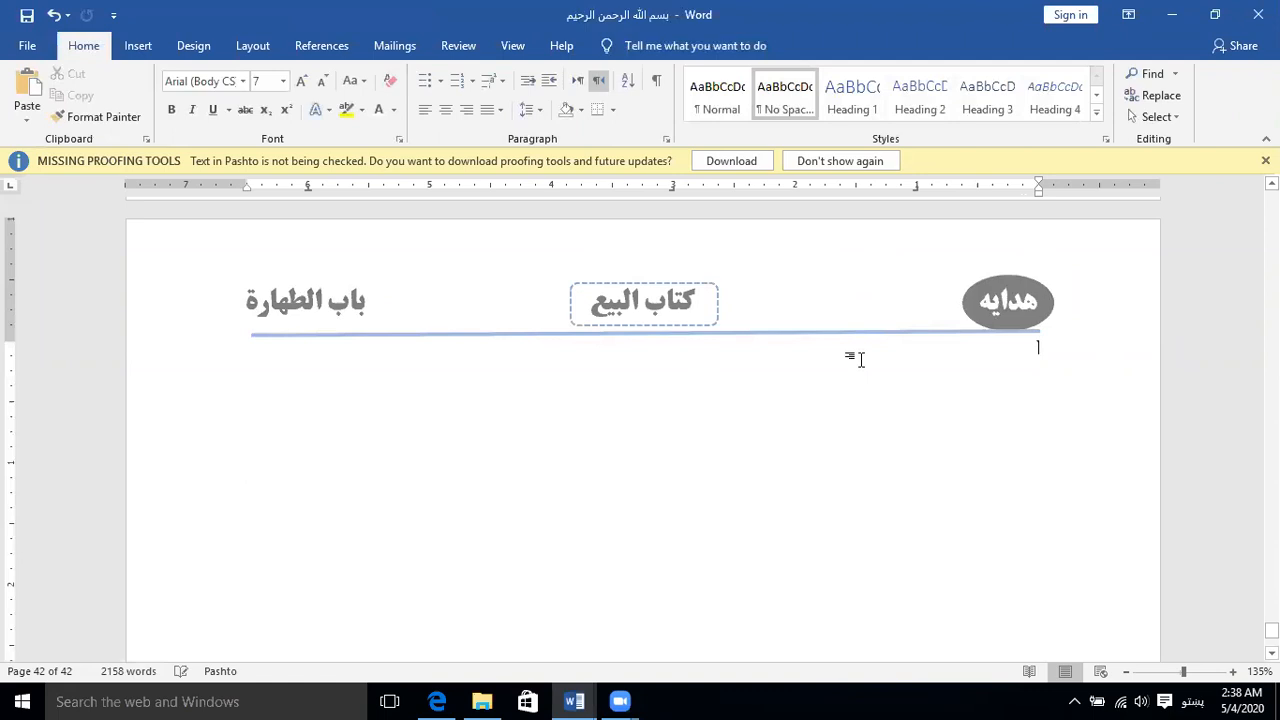
# Step: Add blank pages after page 42 to extend section 4 through page 45, and review the header on the added pages
pyautogui.scroll(-2, 808, 434)
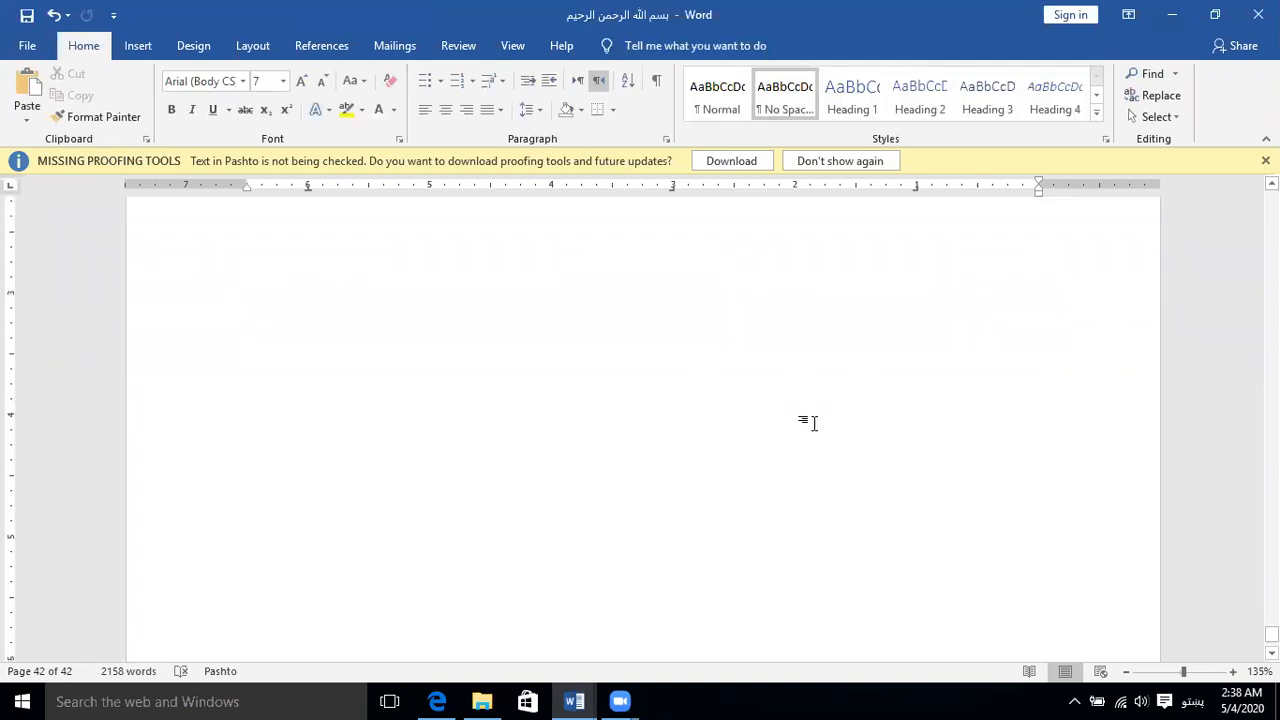
pyautogui.hotkey('ctrl', 'z')
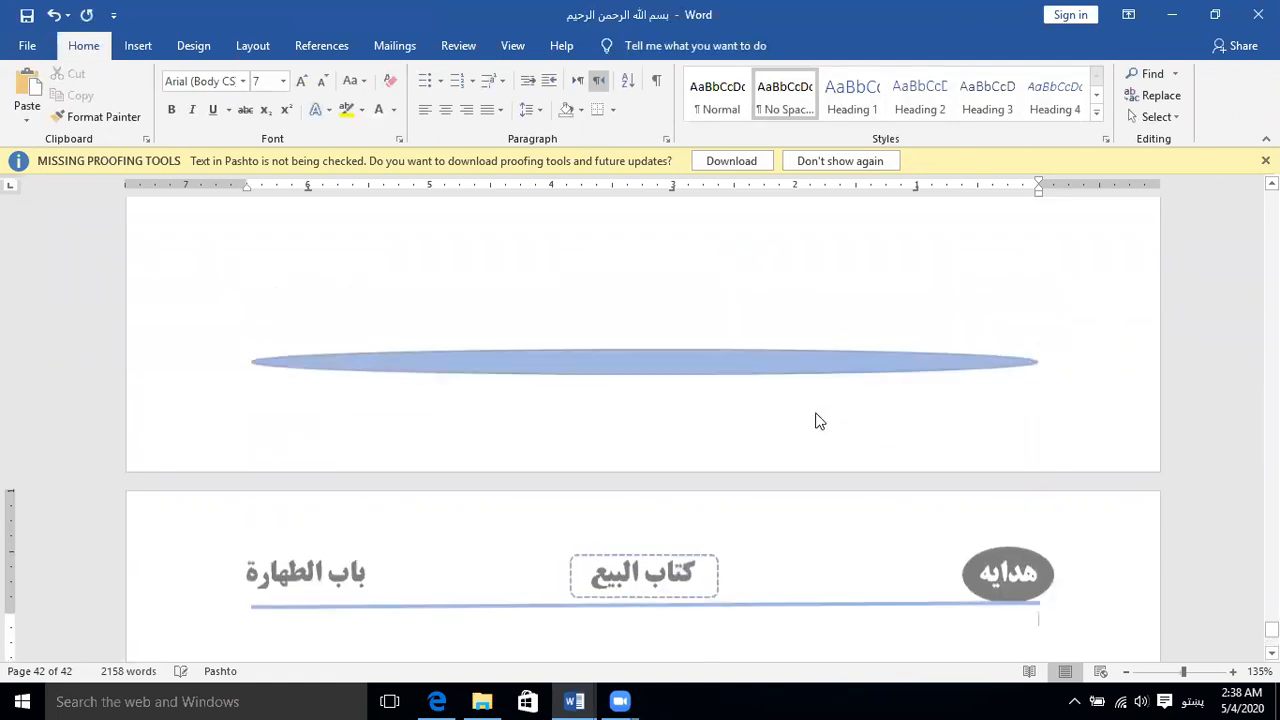
pyautogui.scroll(5, 1047, 570)
pyautogui.scroll(5, 969, 482)
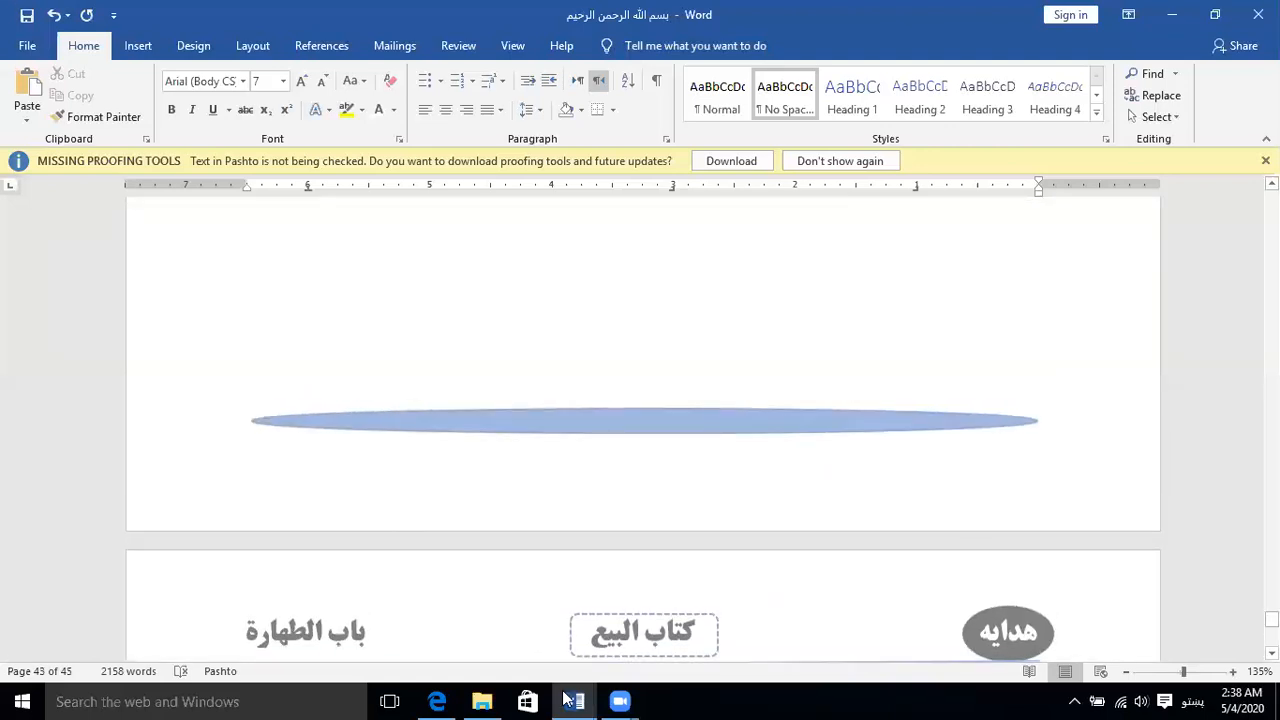